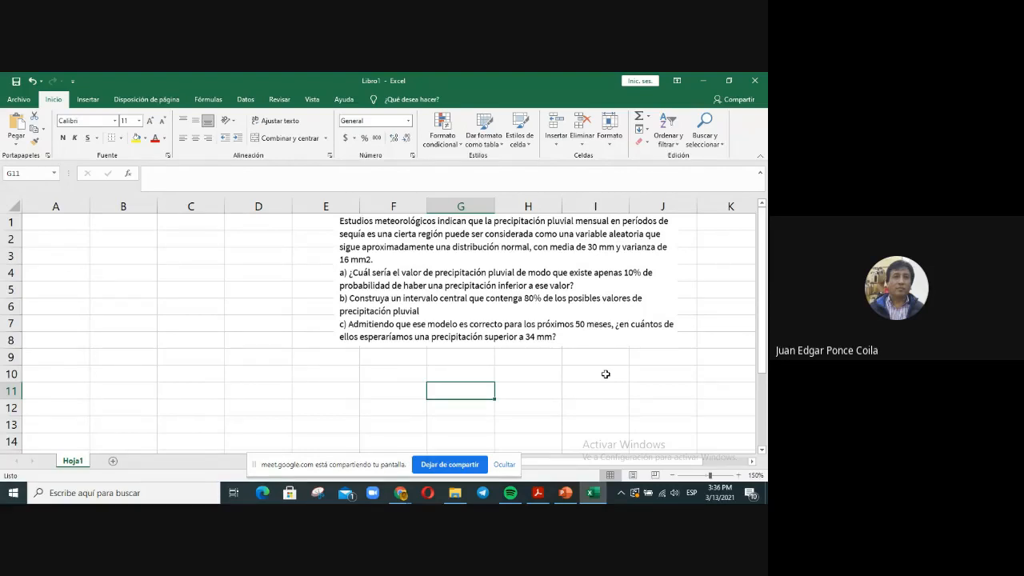
Step: Enter the question "Cual es la variable aleatoria continua?" in cell A1
left_click(83, 227)
type("C")
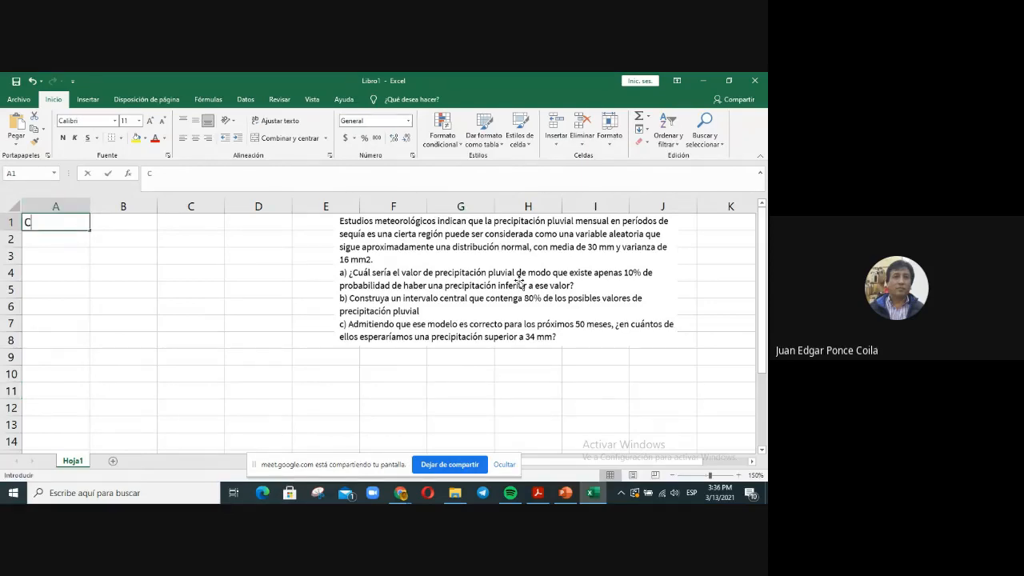
type("ual es la ")
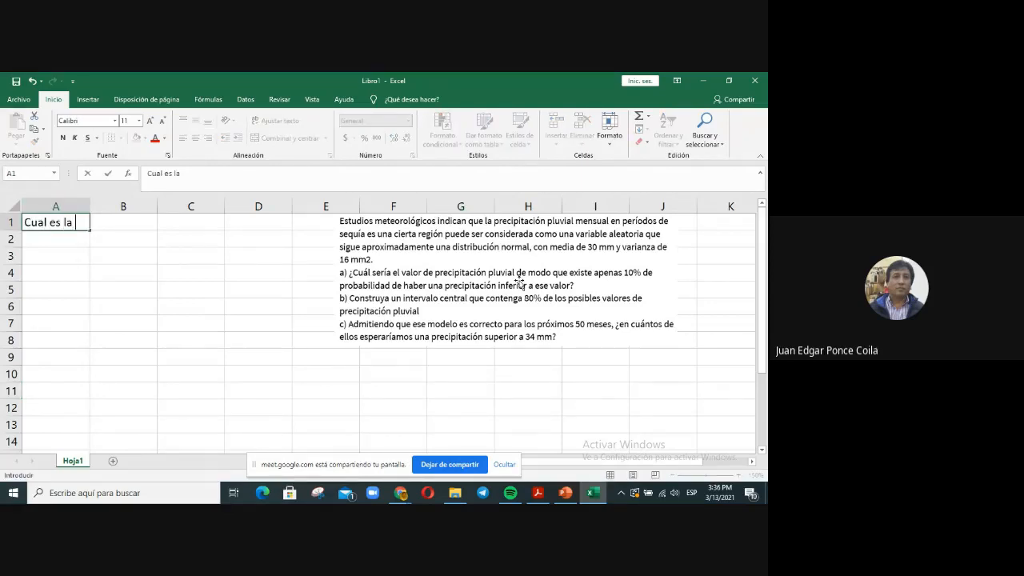
type("variable aleatoria")
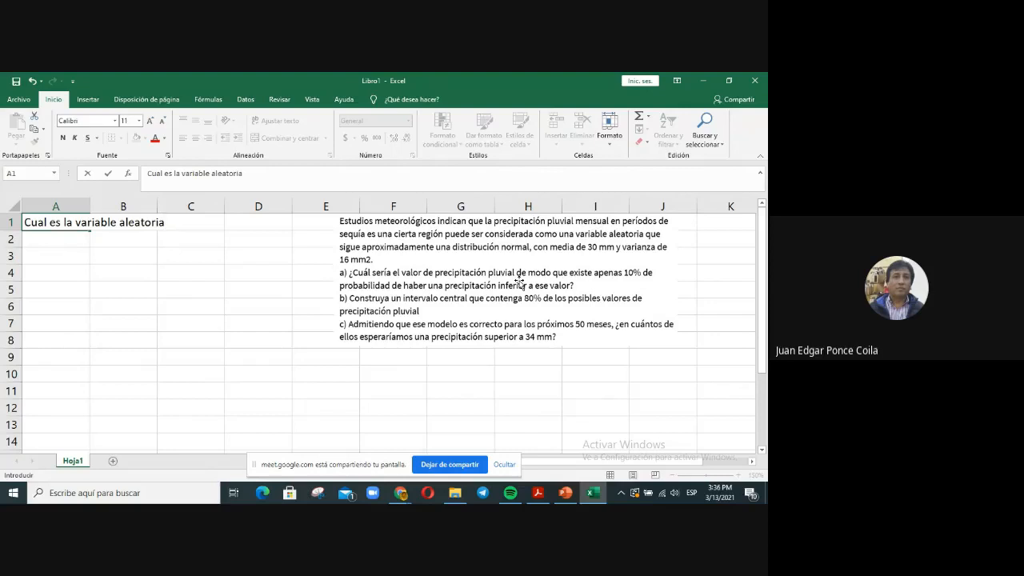
type(" continua?")
key("Return")
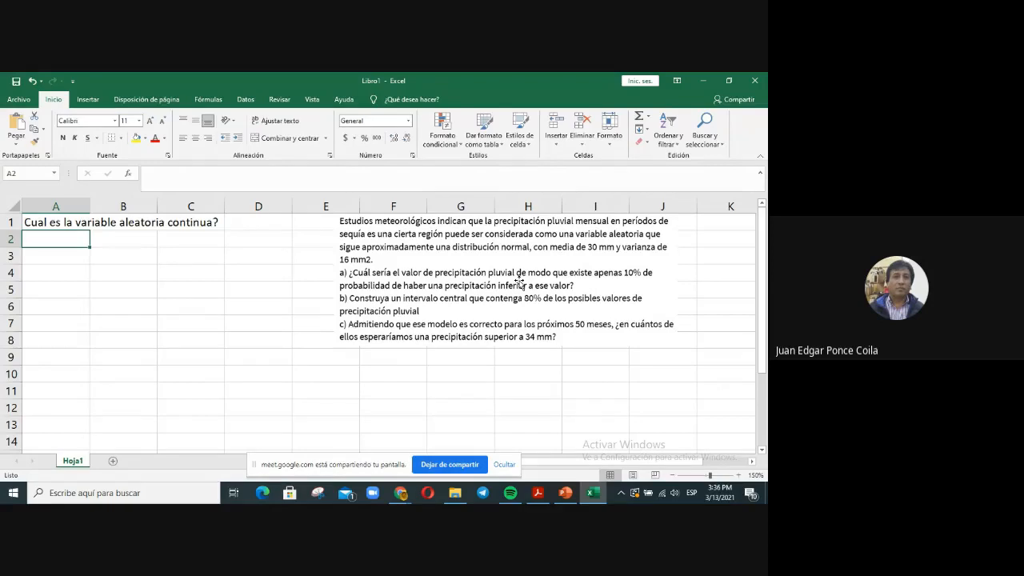
Step: Enter the answer's first line, "Es la precipitacion pluvial mensual en mm y", in cell A2
type("Es la pr")
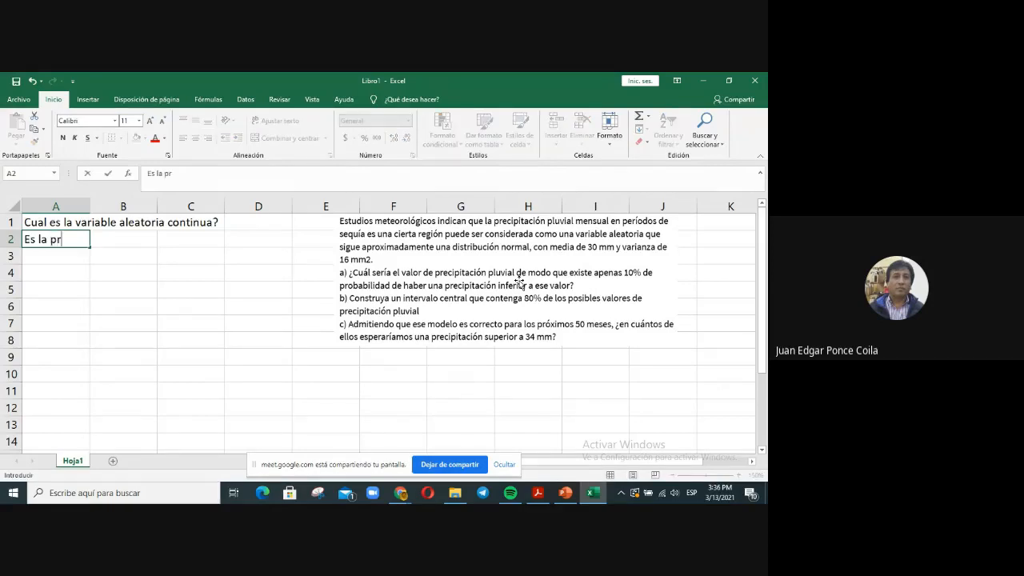
type("cipitacion")
key("BackSpace")
key("BackSpace")
key("BackSpace")
key("BackSpace")
key("BackSpace")
key("BackSpace")
key("BackSpace")
key("BackSpace")
key("BackSpace")
key("BackSpace")
type("ecipitacion ")
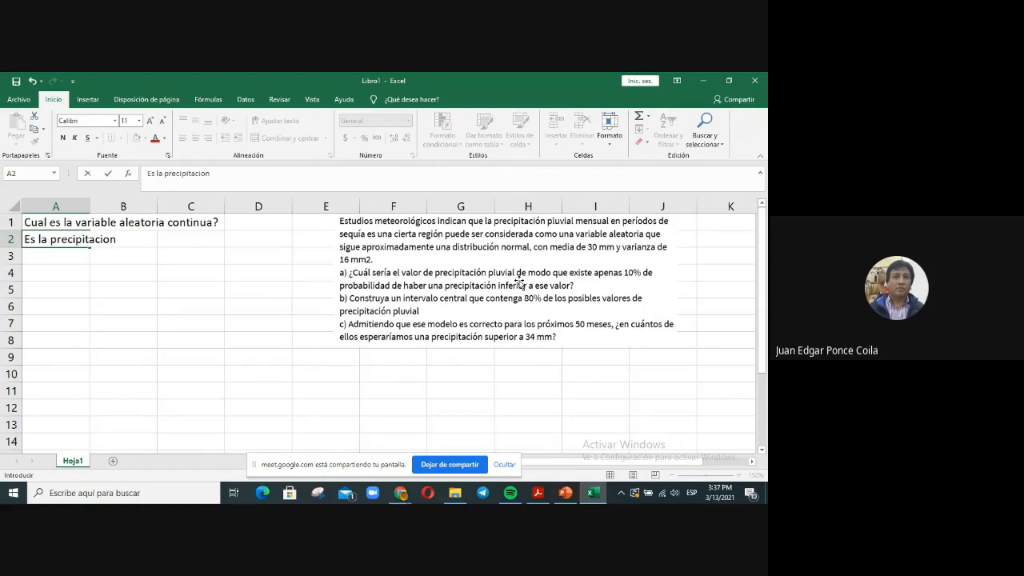
type("pluvial e")
key("BackSpace")
type("mensual")
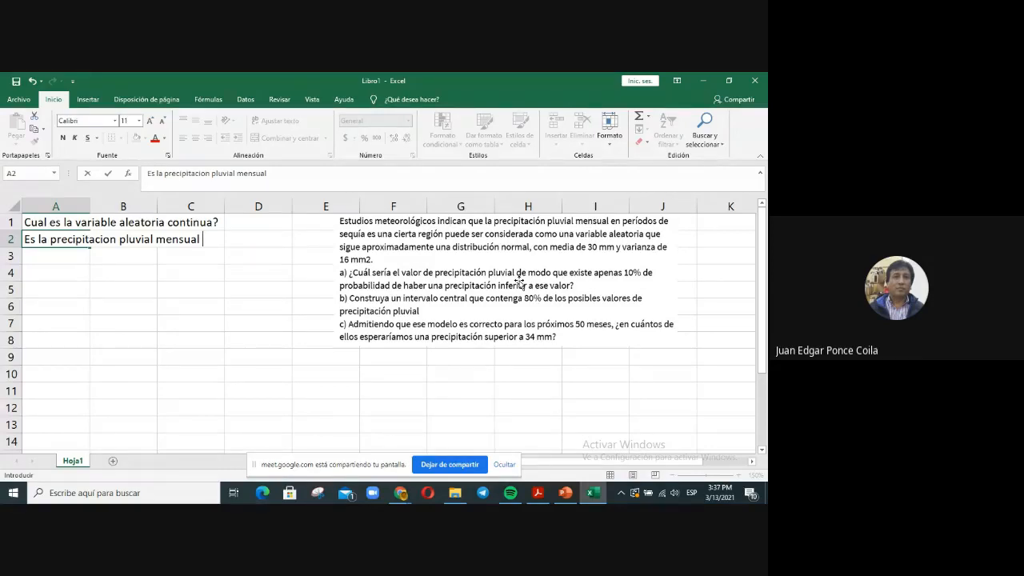
type("en mm y")
key("Return")
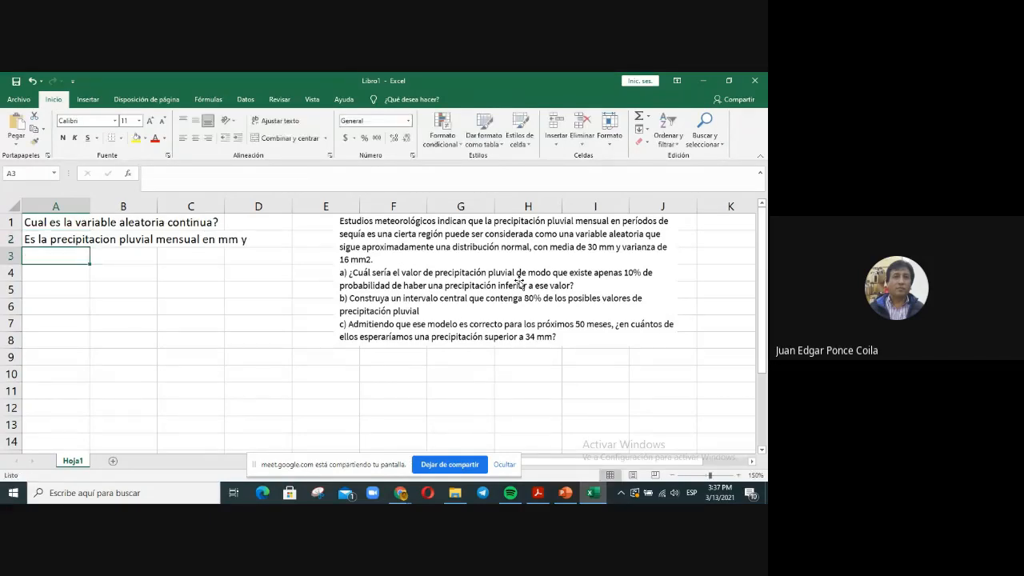
Step: Continue the answer in cell A3 with the text "en periodos de sequia"
type("en periodos")
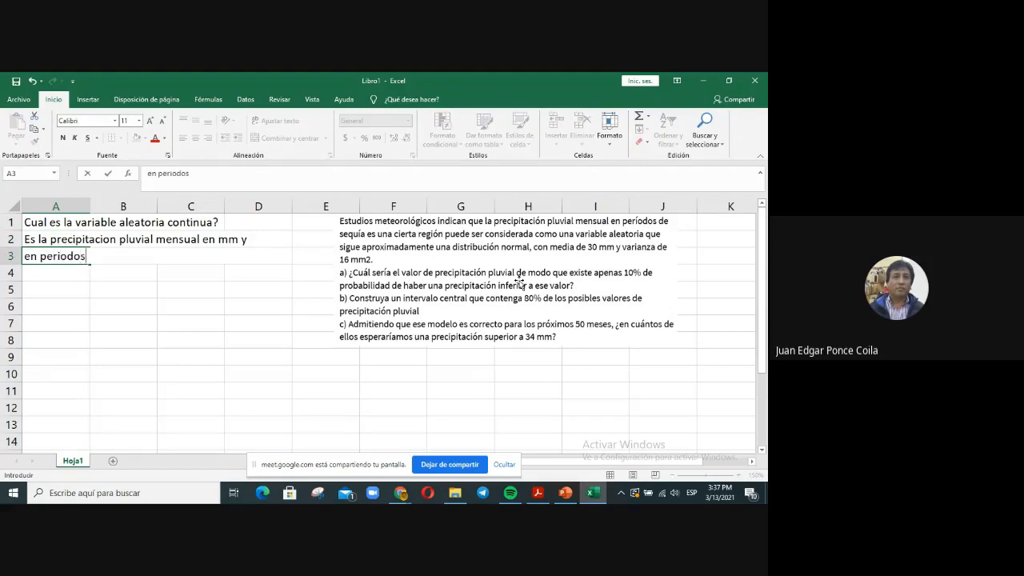
type(" de sequia")
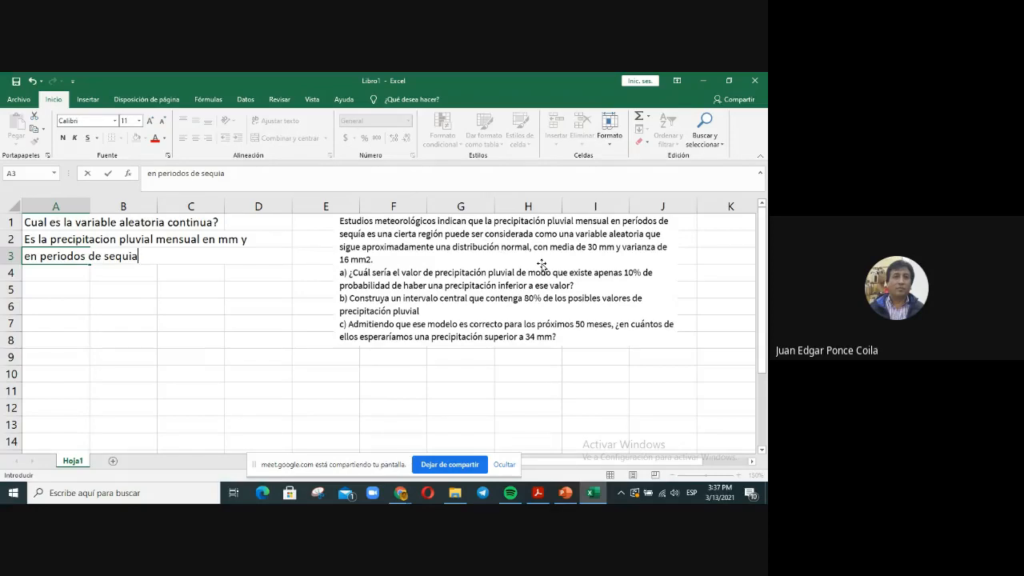
key("Return")
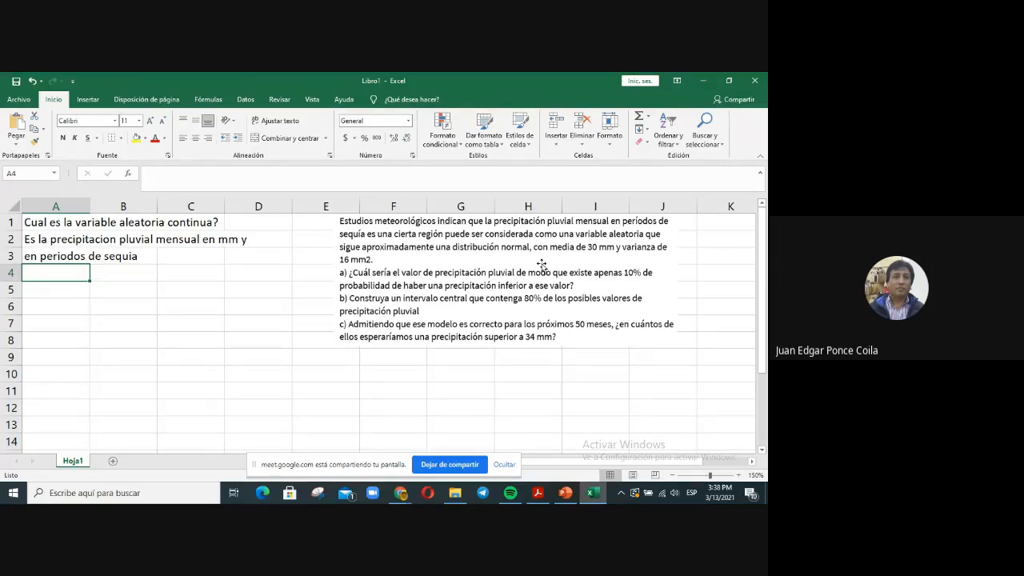
Step: Insert a new blank equation and place it over row 5, starting in column A
left_click(88, 100)
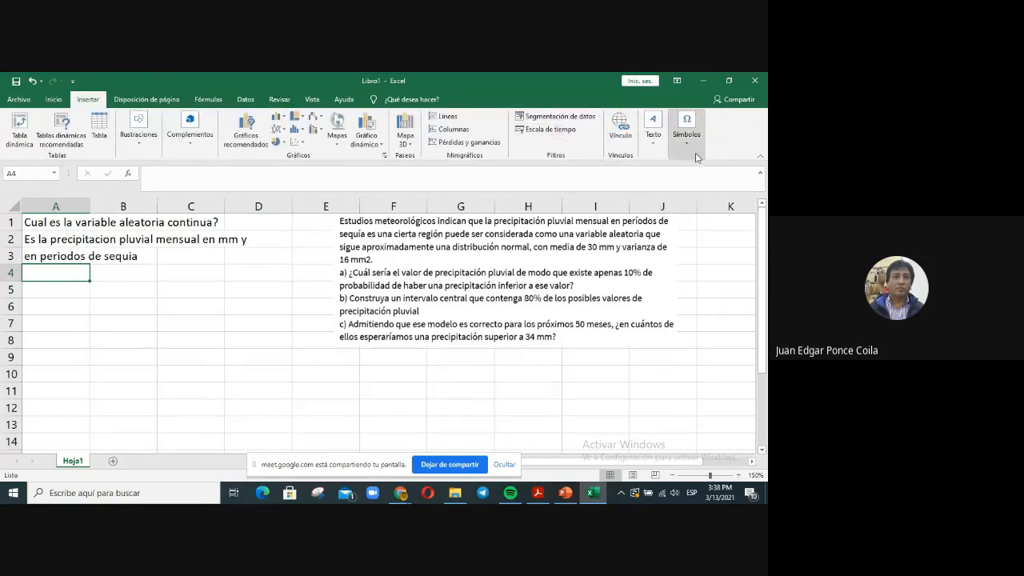
left_click(687, 135)
left_click(691, 175)
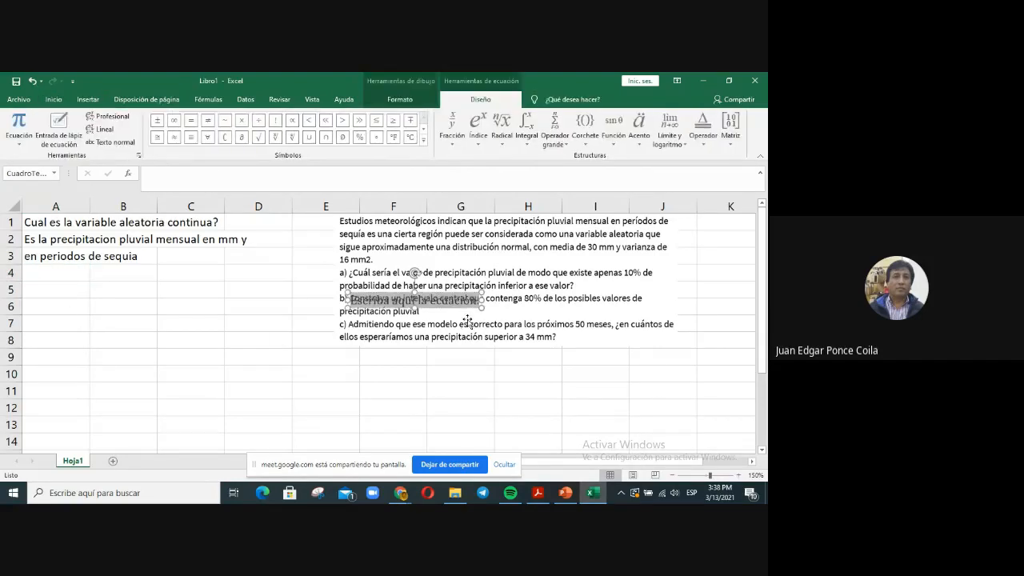
left_click_drag(411, 297, 84, 282)
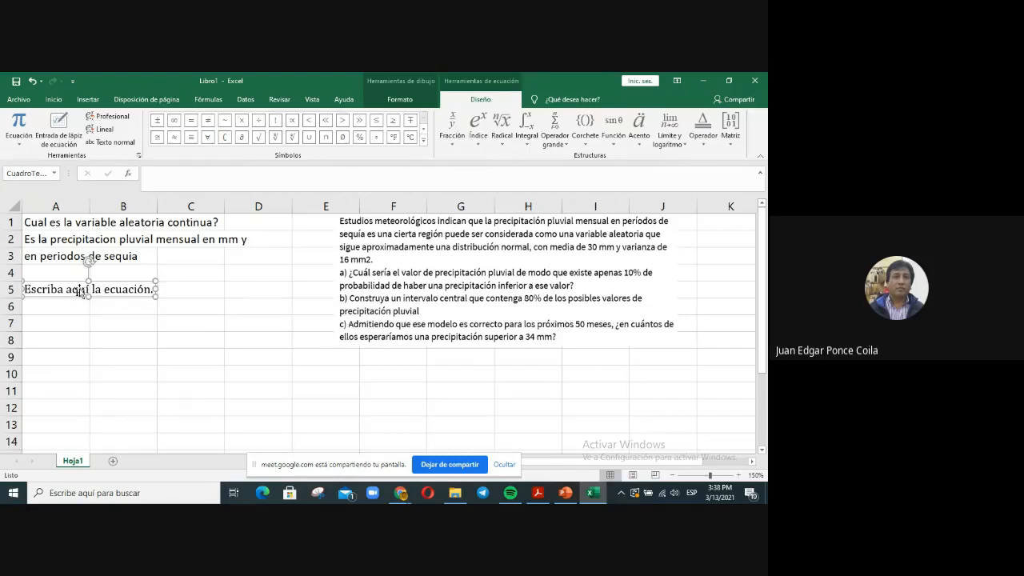
left_click(81, 293)
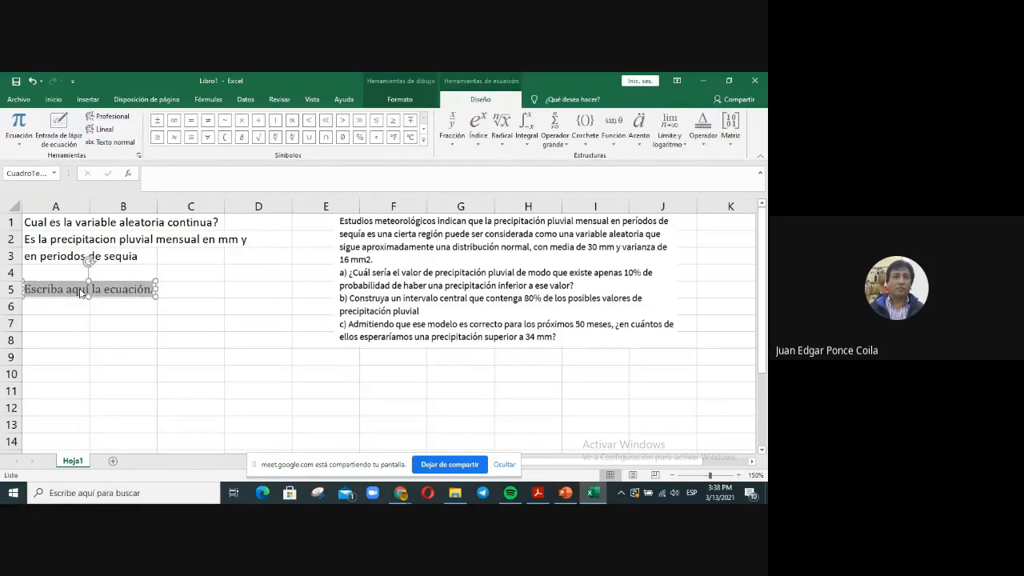
Step: Write the normal distribution notation X~N(μ,σ) in the equation box
type("x")
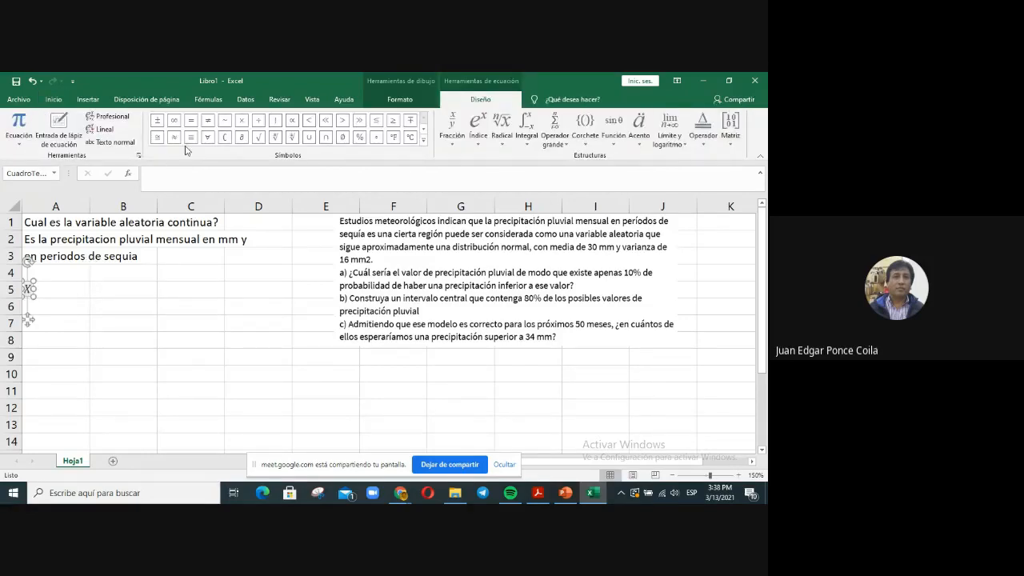
left_click(225, 120)
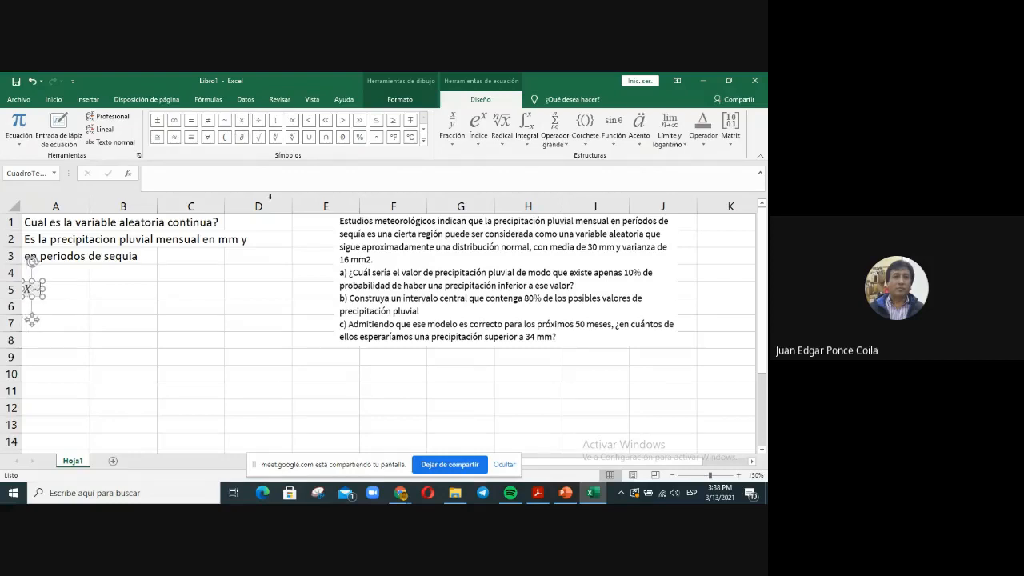
type("N")
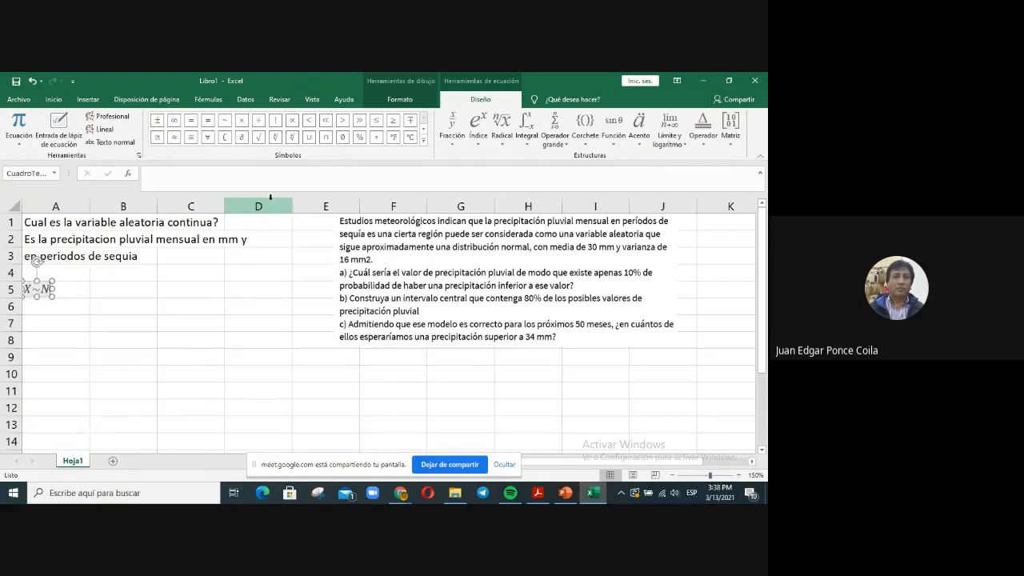
type("(")
left_click(423, 140)
left_click(275, 197)
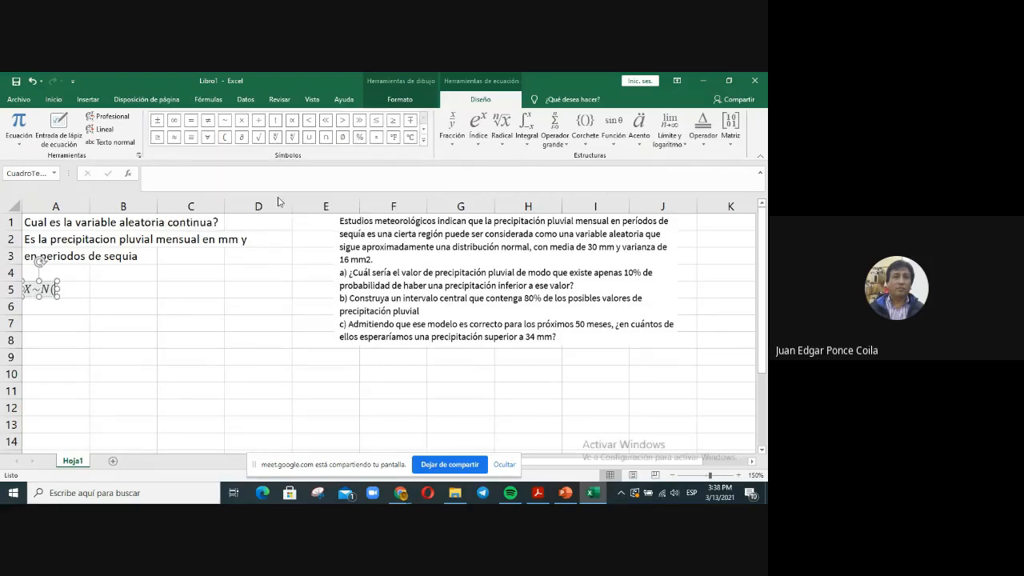
type(",")
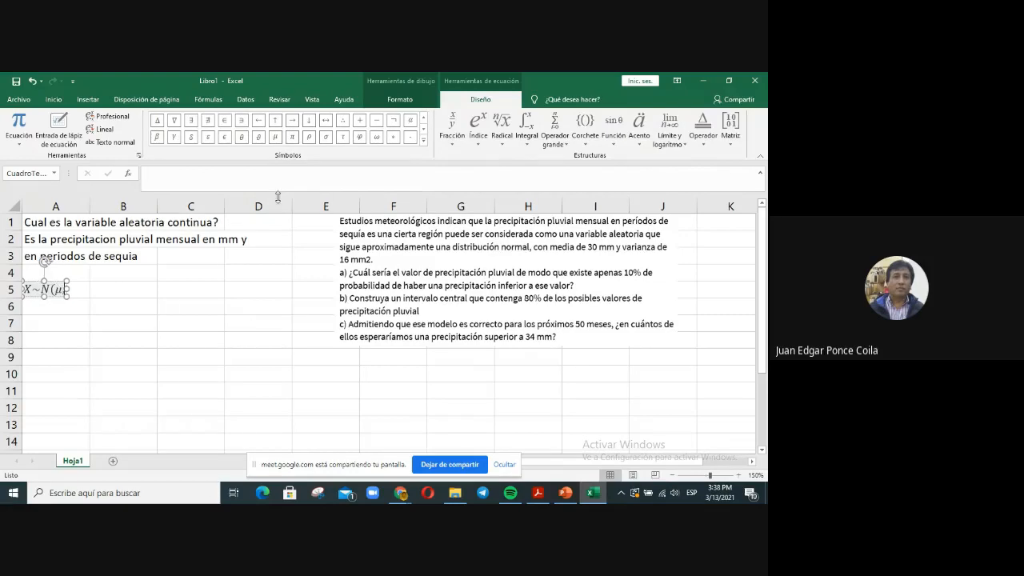
left_click(328, 139)
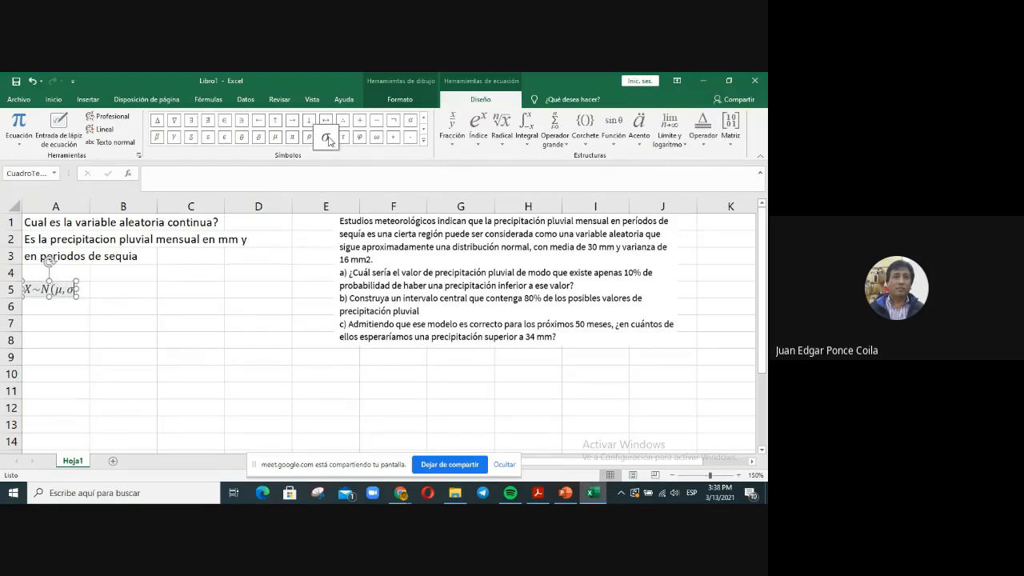
type(")")
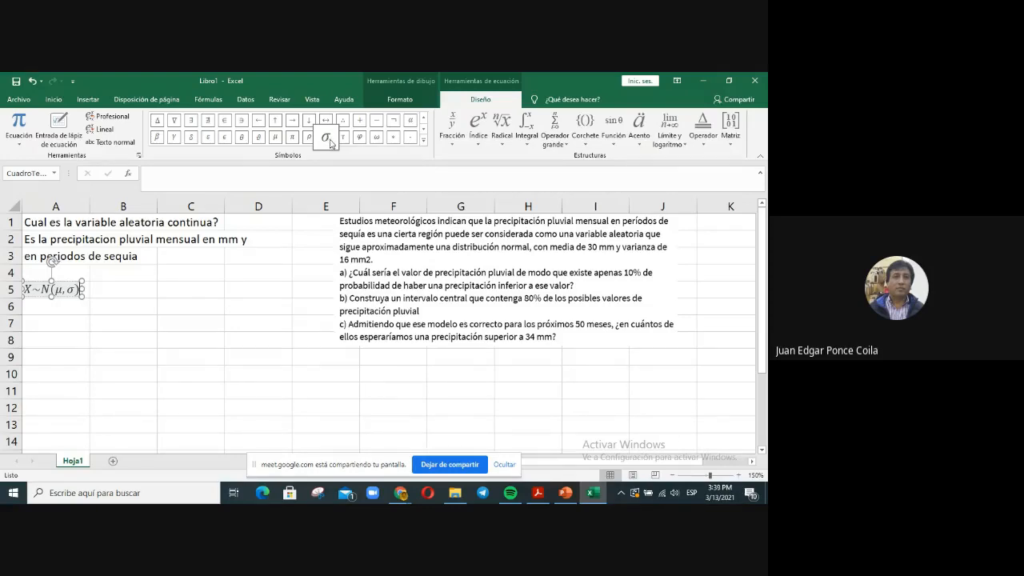
Step: Fill the X~N(μ,σ) equation box with a light orange theme colour
right_click(64, 282)
left_click(102, 225)
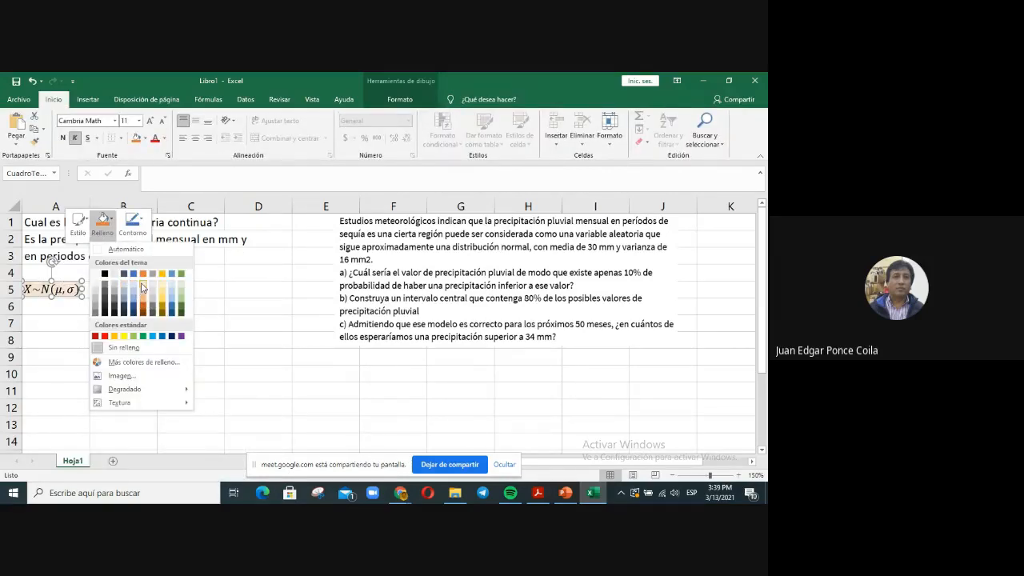
left_click(142, 286)
left_click(100, 336)
Step: Insert the μ symbol in cell A7 as the label for the mean
left_click(55, 323)
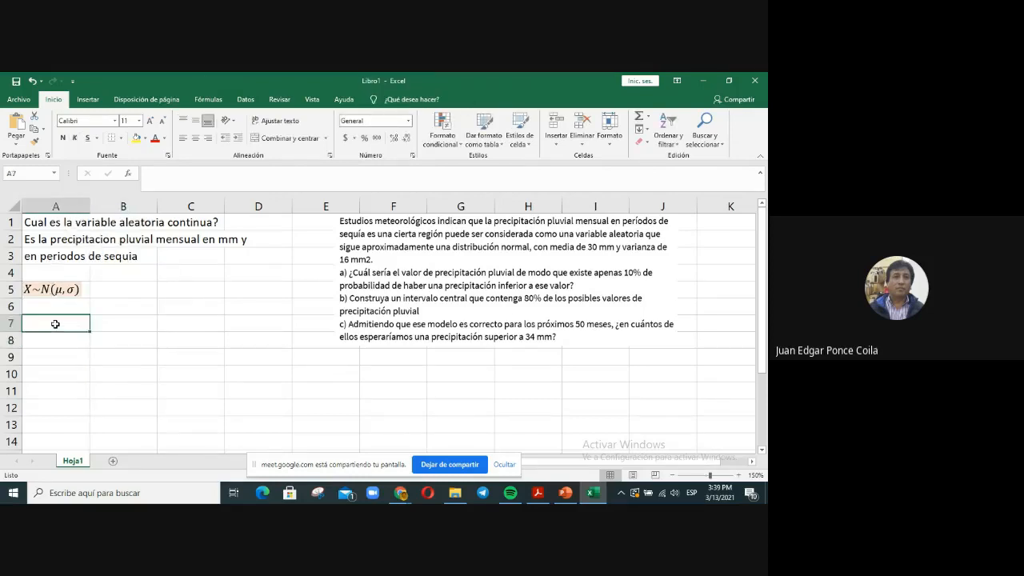
left_click(80, 100)
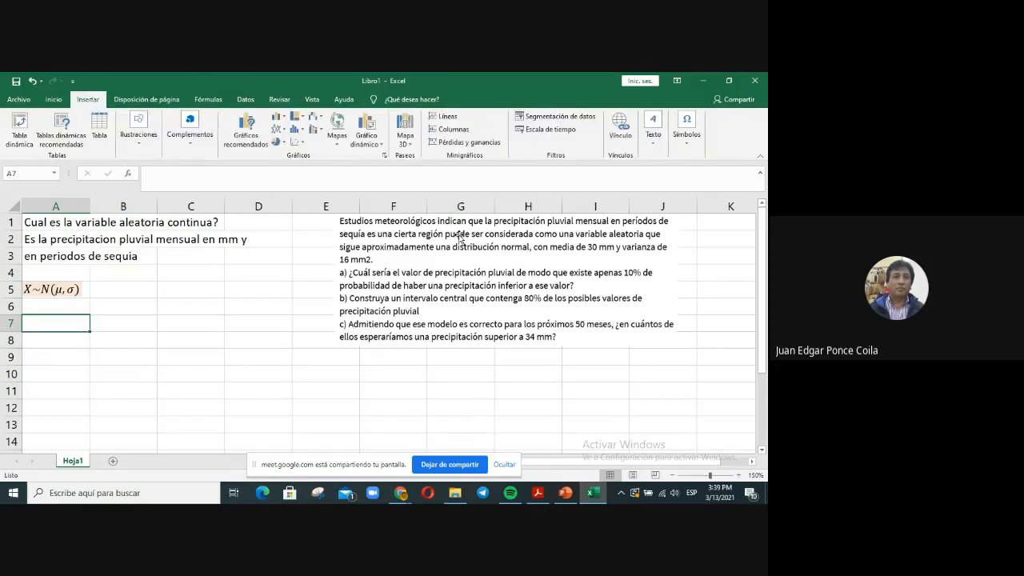
left_click(695, 150)
left_click(717, 178)
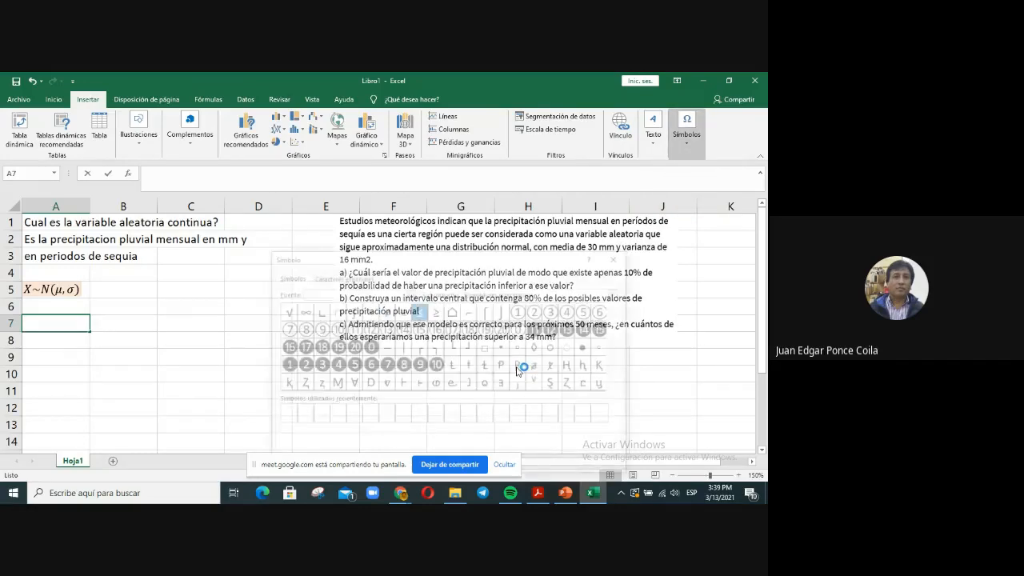
left_click(335, 415)
left_click(560, 465)
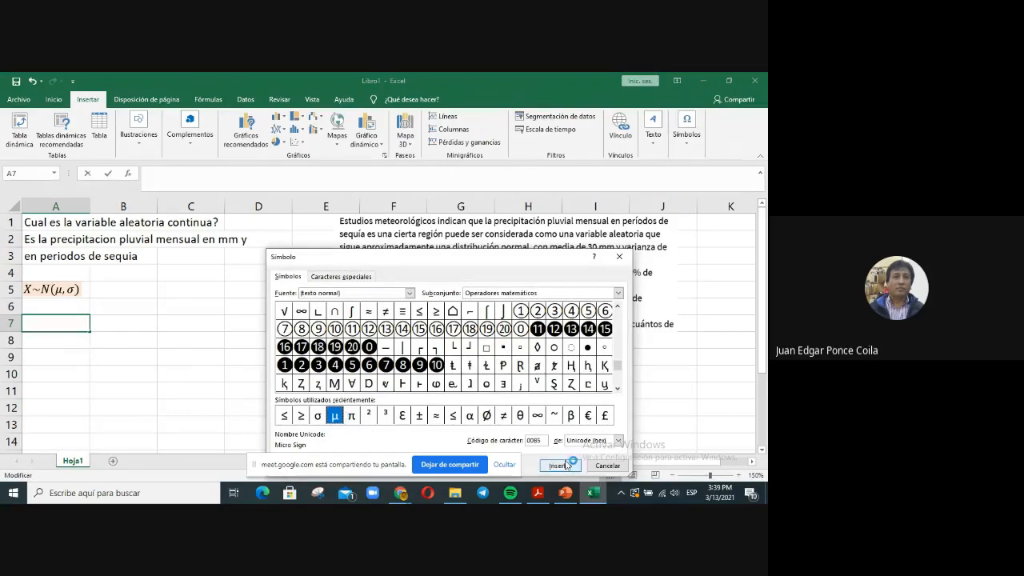
left_click(610, 466)
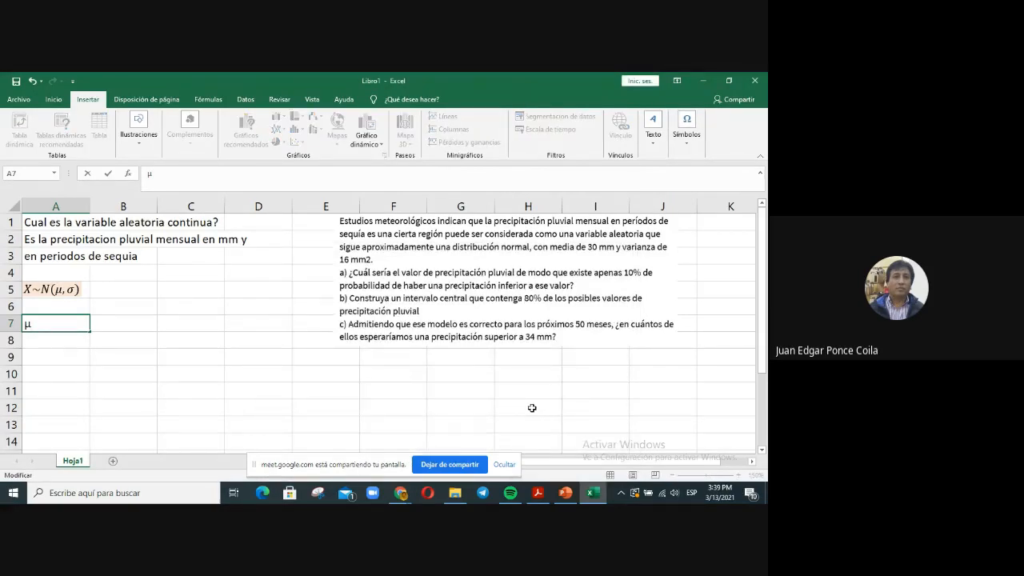
key("Return")
Step: Enter the mean value 30 in cell B7 and its unit mm in cell C7
key("Up")
key("Right")
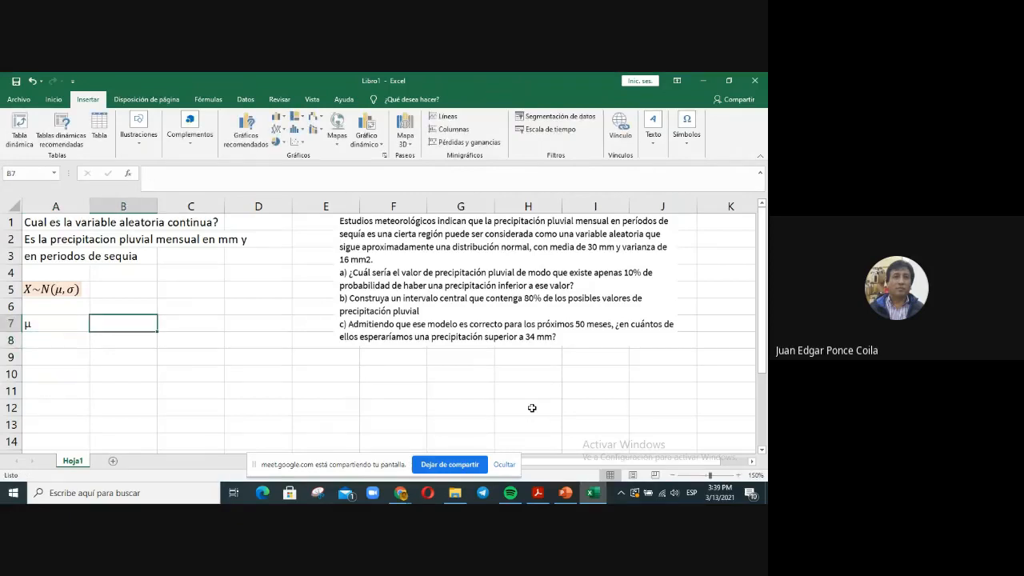
type("30")
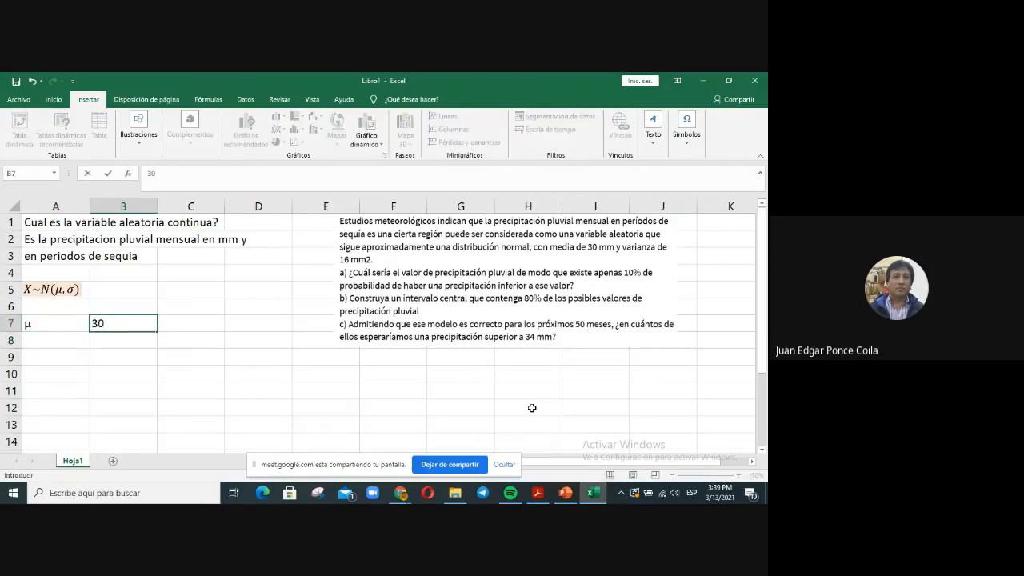
key("Right")
type("mm")
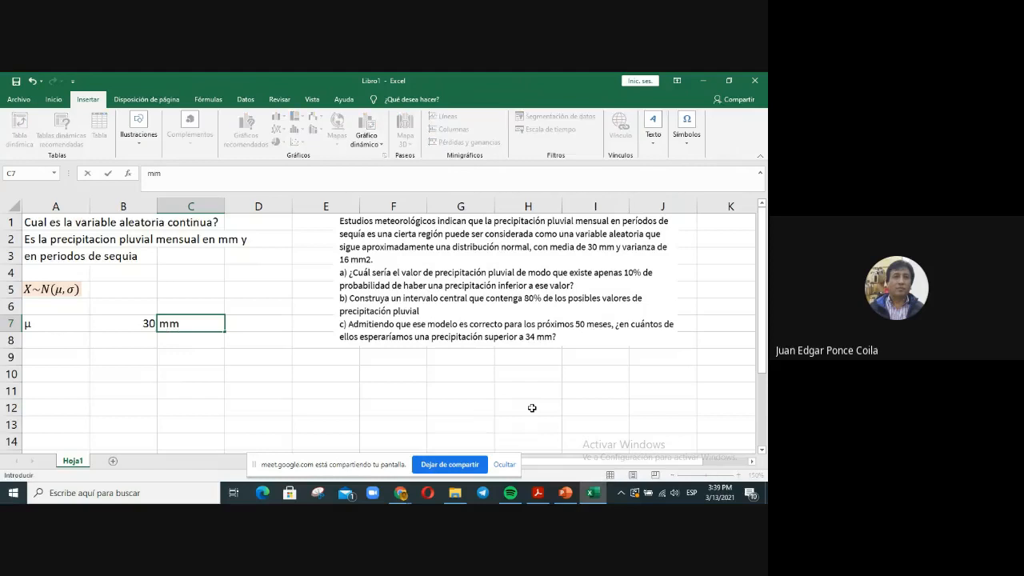
key("Return")
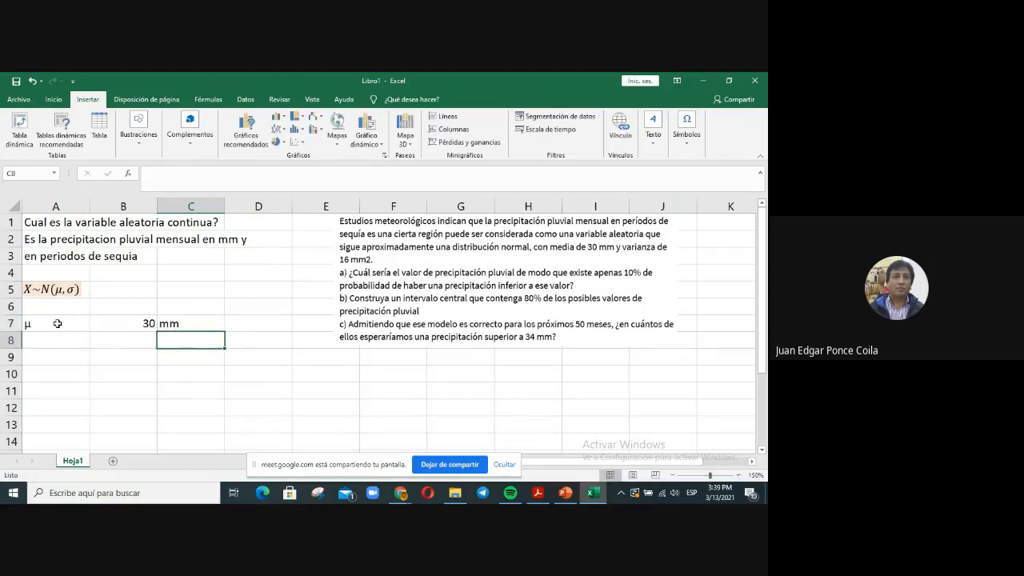
Step: Centre the contents of cells A7:C8 horizontally
left_click_drag(64, 324, 188, 344)
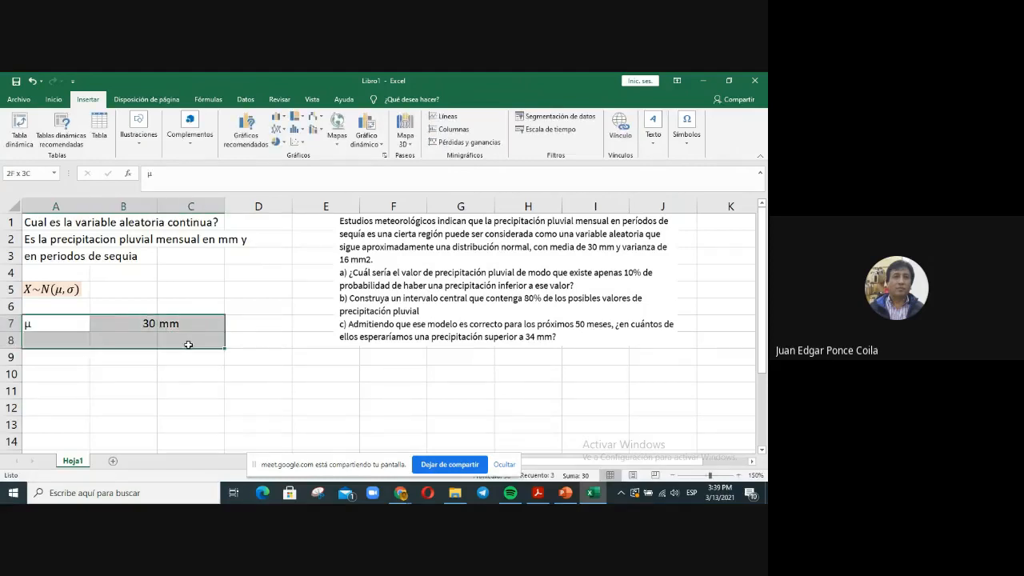
left_click(54, 99)
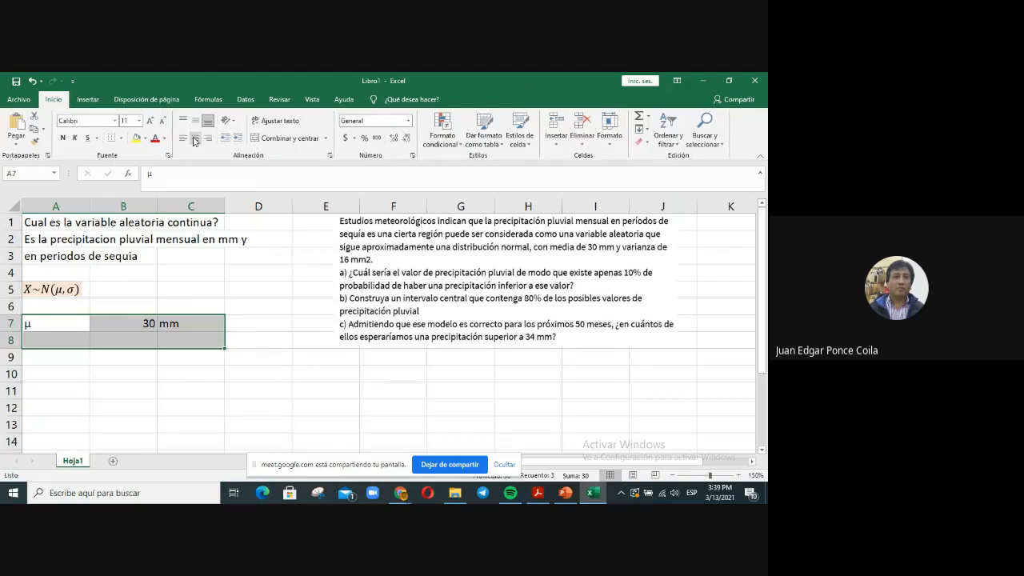
left_click(196, 138)
left_click(254, 338)
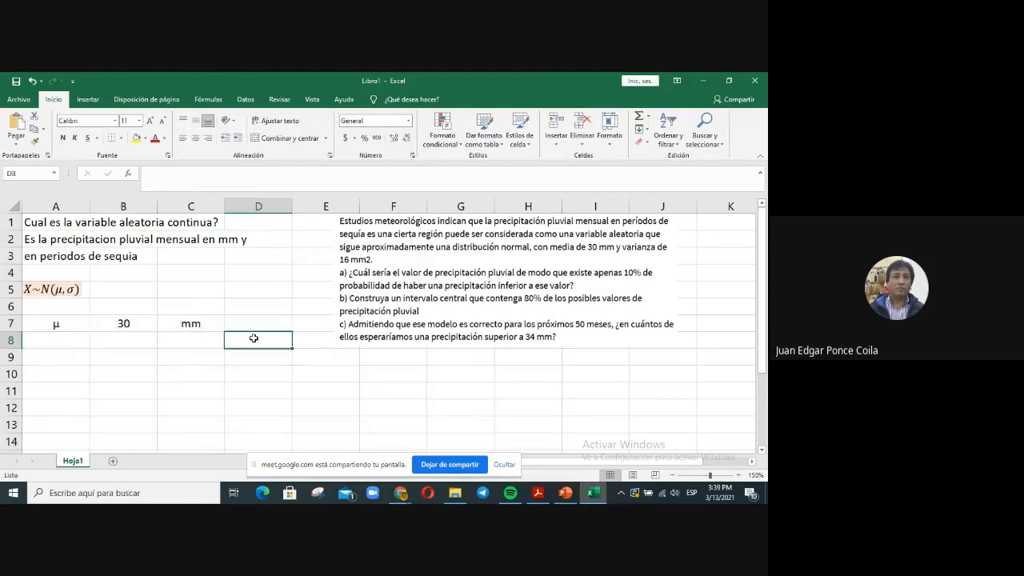
Step: Insert a superscript equation reading σ² and place it over cell A8 as the label for the variance
left_click(128, 343)
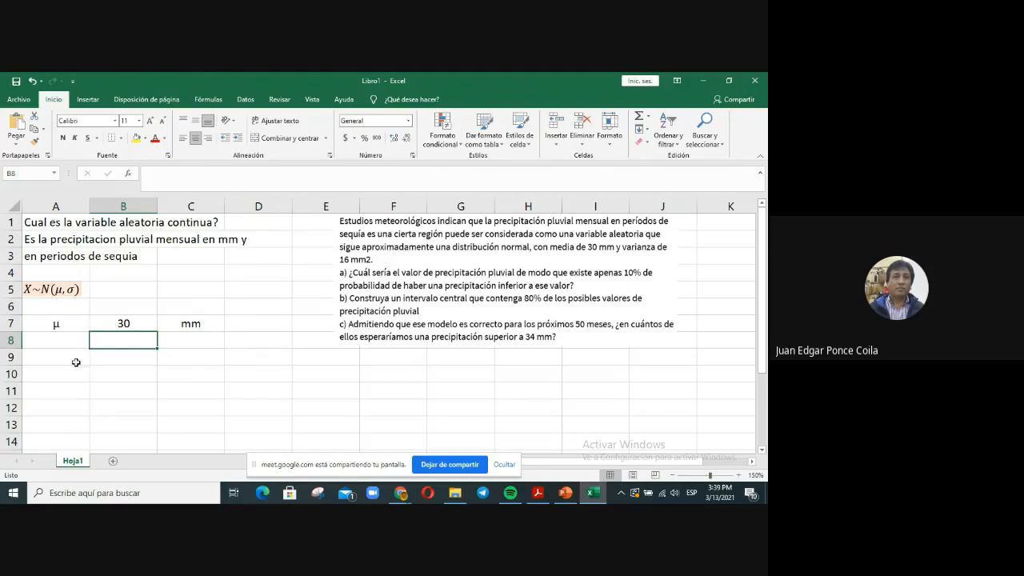
left_click(70, 345)
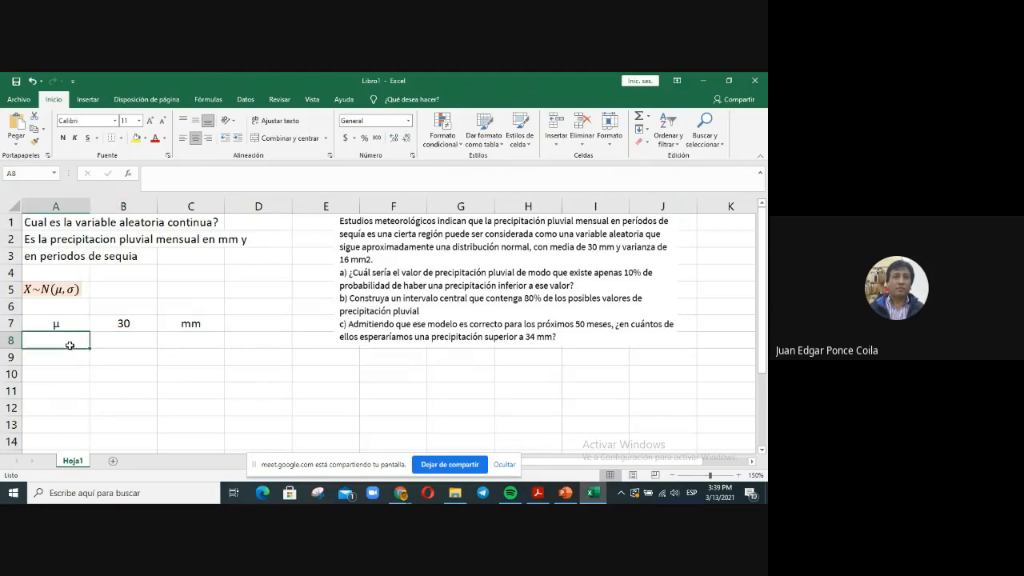
left_click(88, 99)
left_click(687, 136)
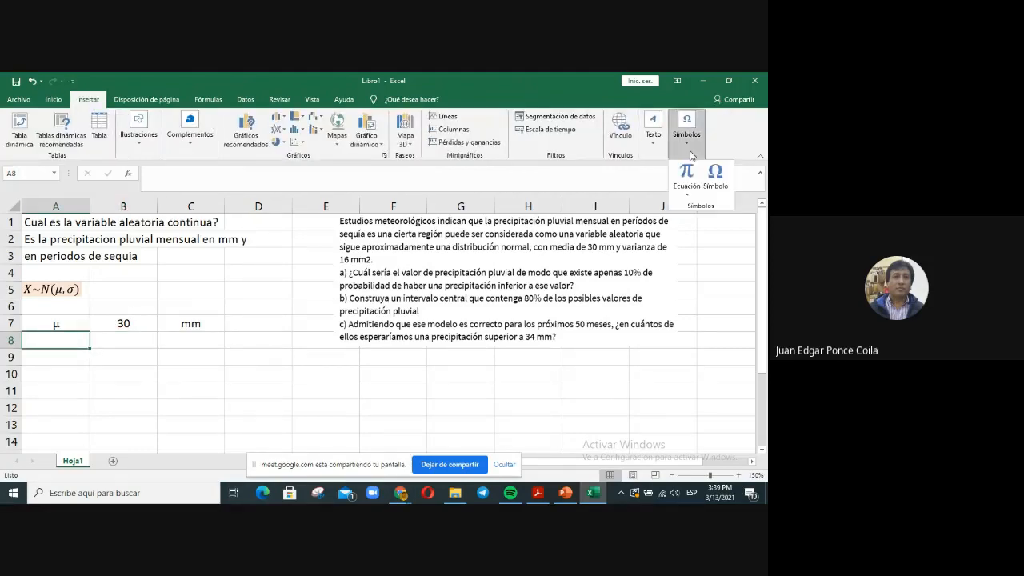
left_click(686, 178)
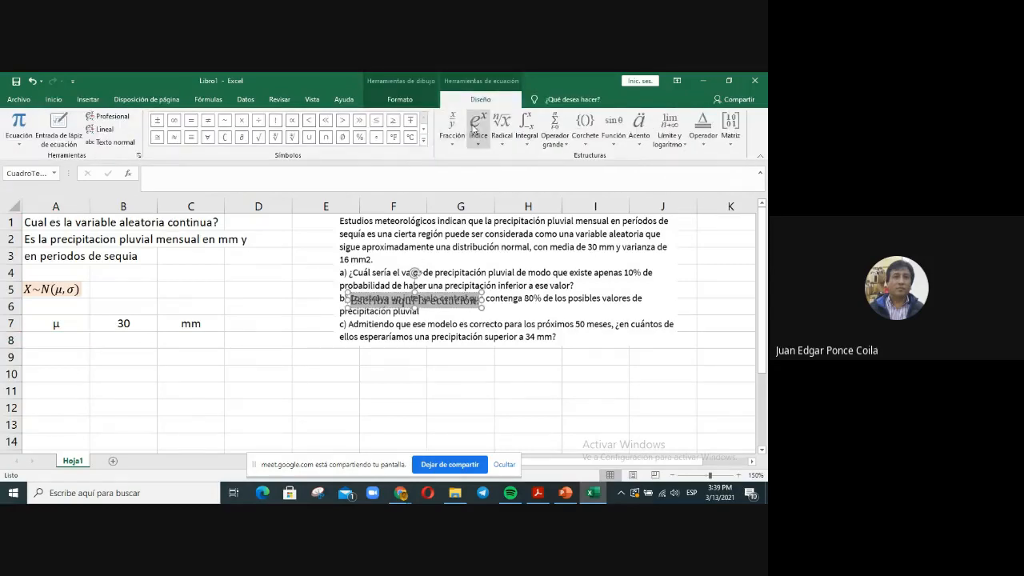
left_click(479, 141)
left_click(491, 193)
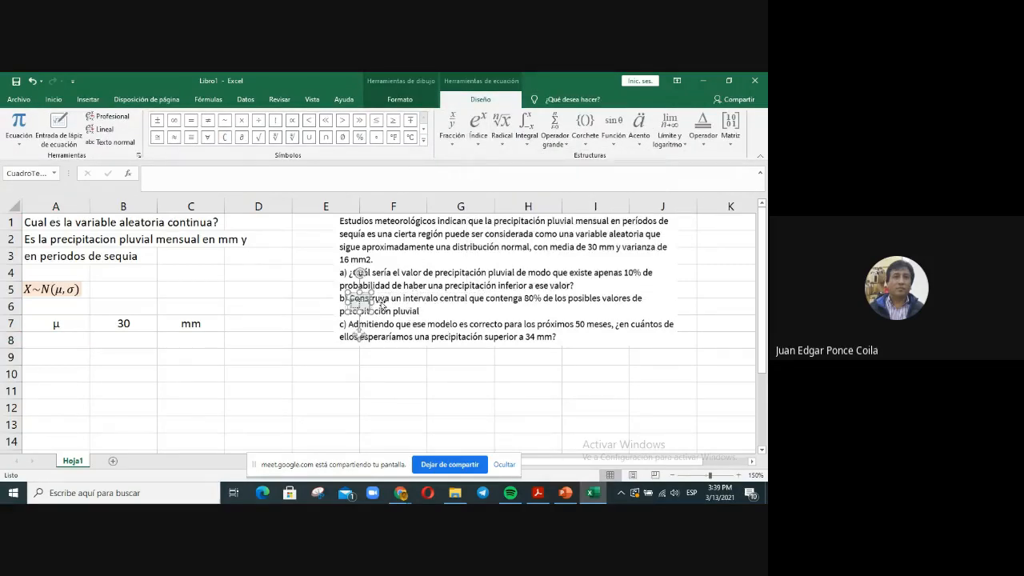
left_click_drag(360, 338, 296, 420)
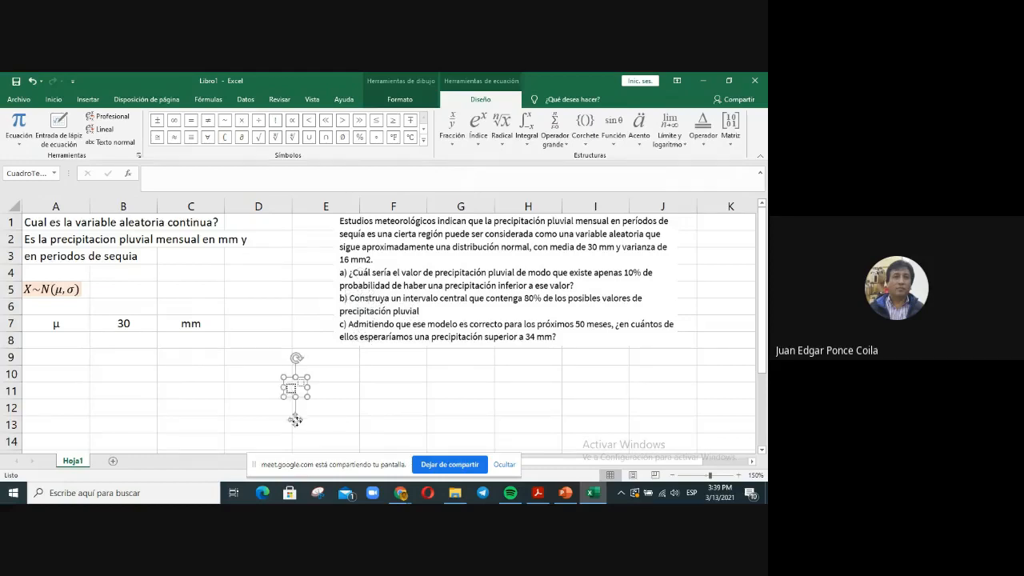
left_click(423, 142)
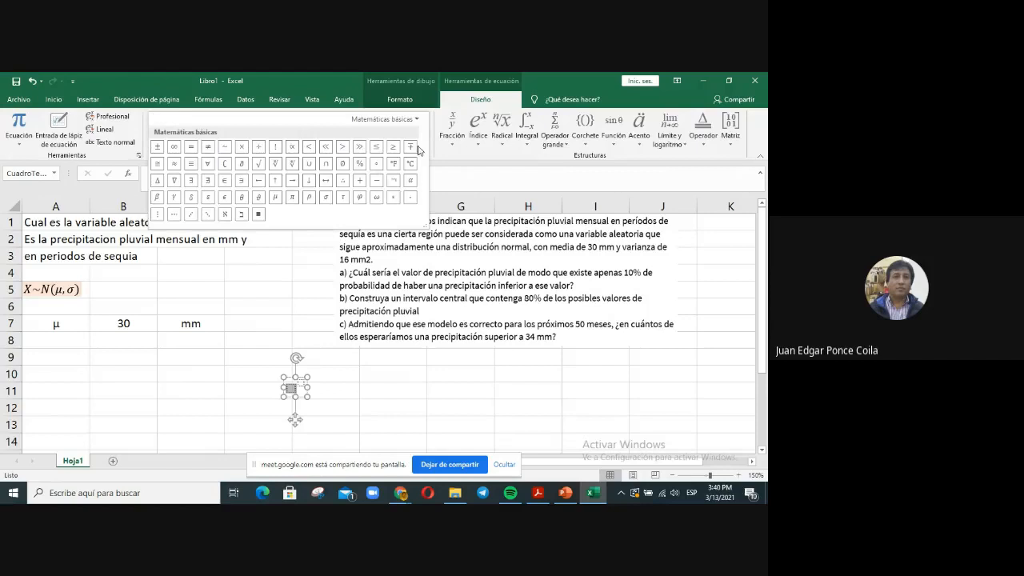
left_click(325, 197)
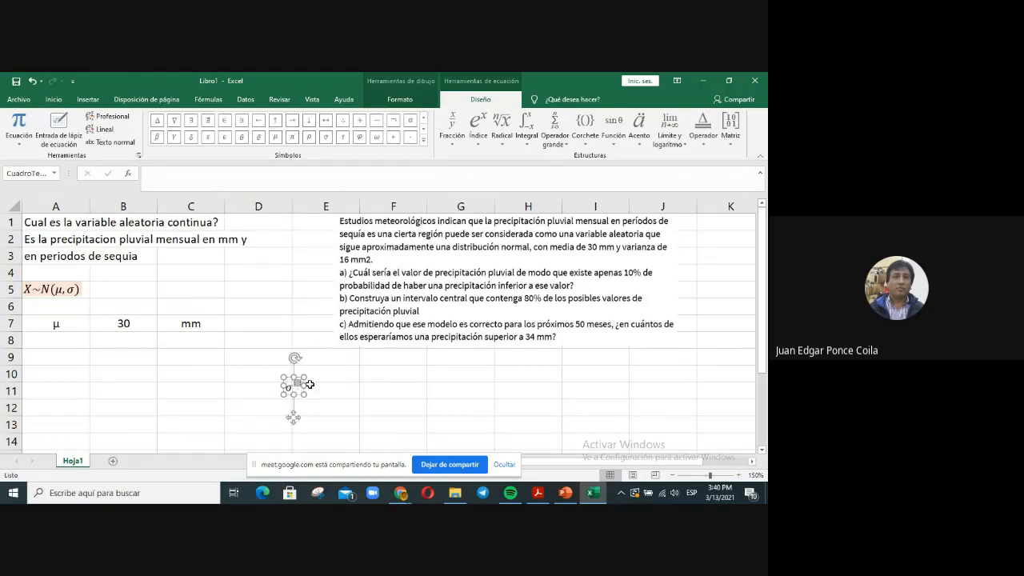
left_click_drag(292, 415, 59, 372)
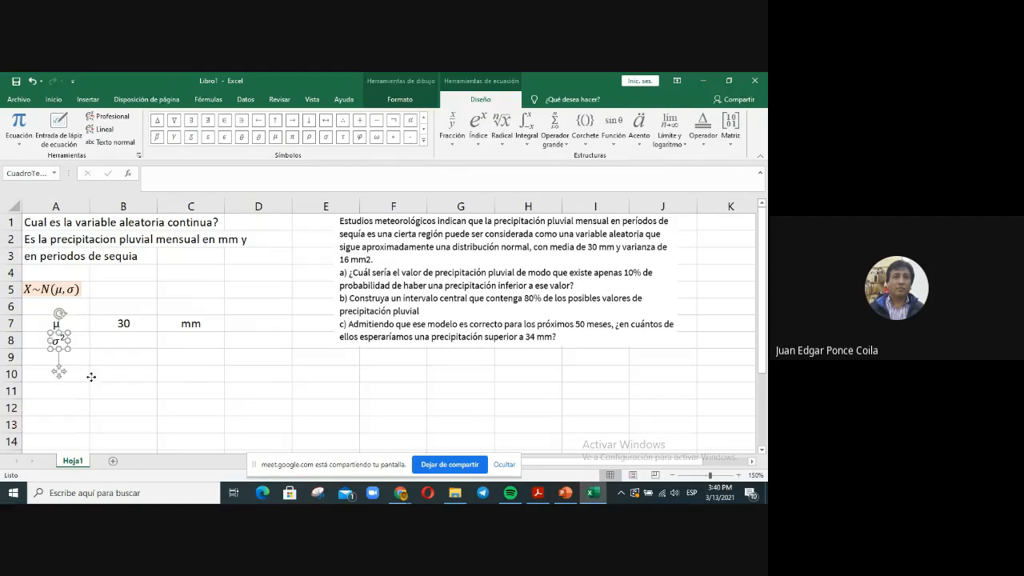
Step: Enter the variance value 16 in cell B8 and its unit mm2 in cell C8
left_click(127, 340)
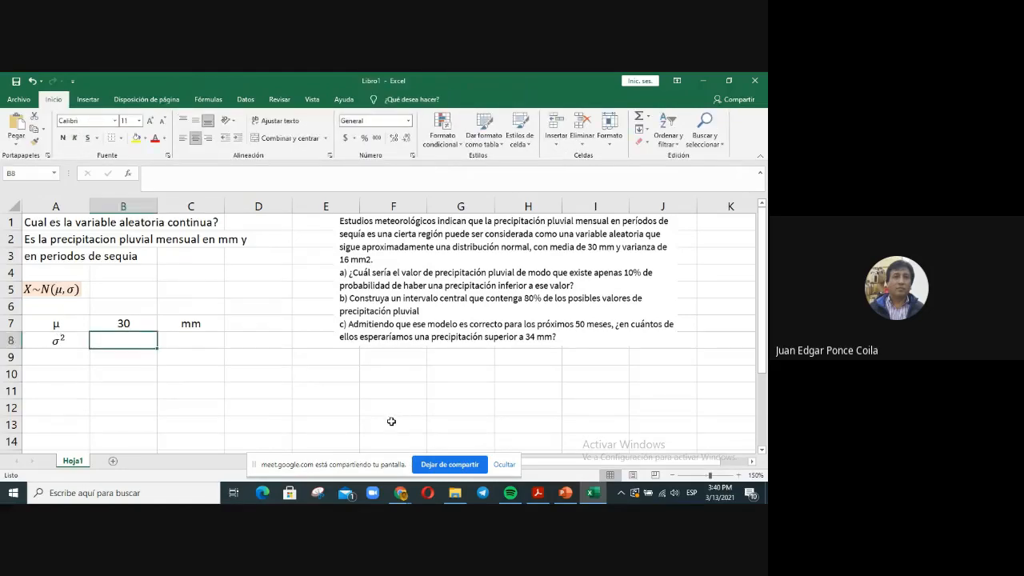
type("16")
key("Tab")
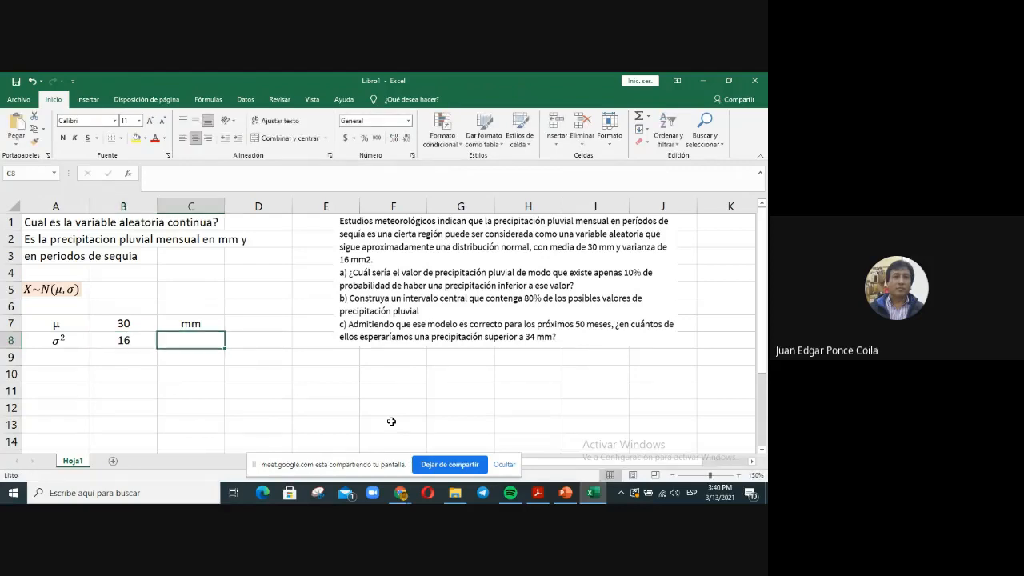
type("mm2")
key("Return")
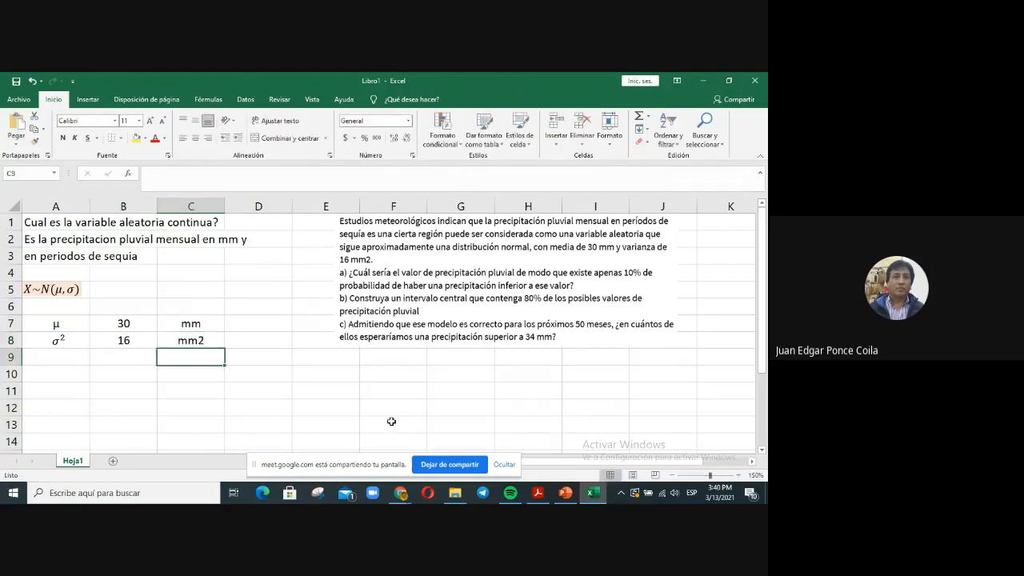
Step: Insert the σ symbol in cell A9 as the label for the standard deviation
left_click(82, 357)
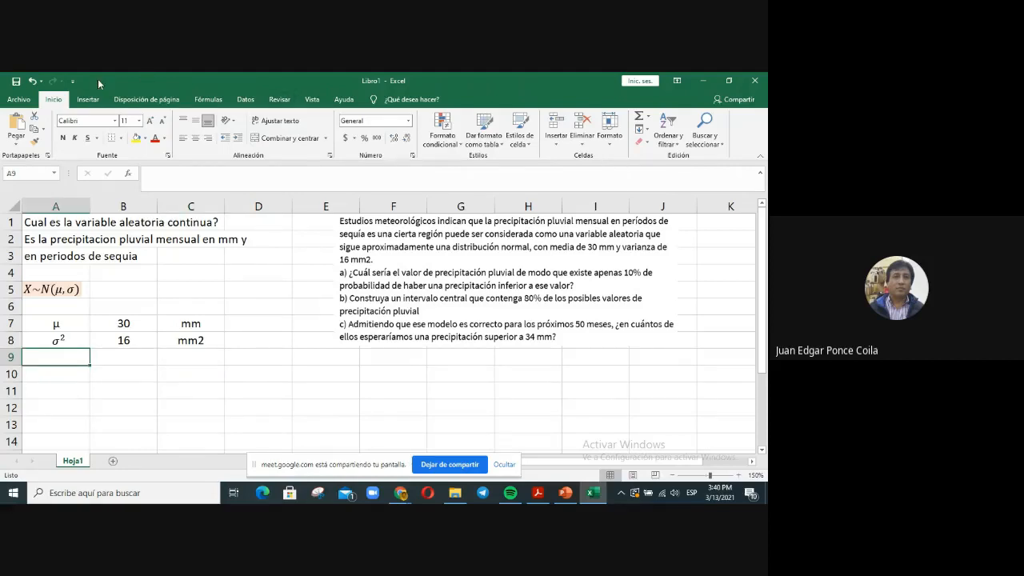
left_click(88, 99)
left_click(686, 128)
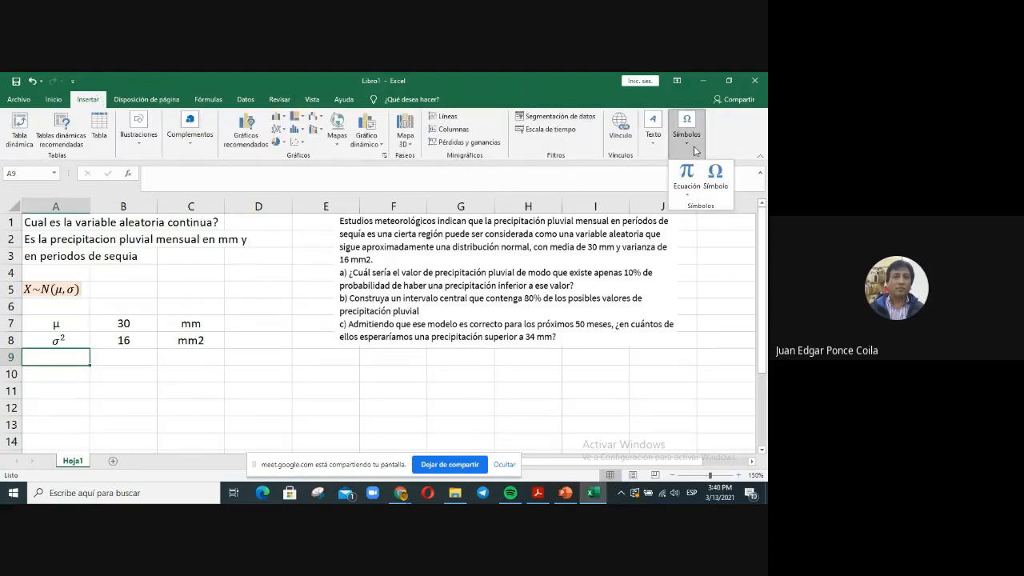
left_click(718, 181)
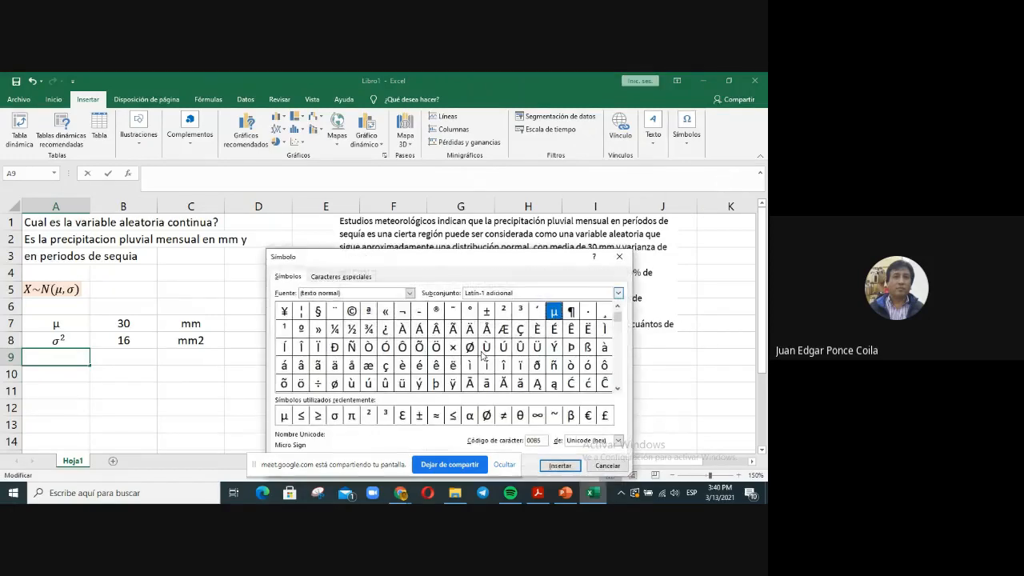
left_click(336, 416)
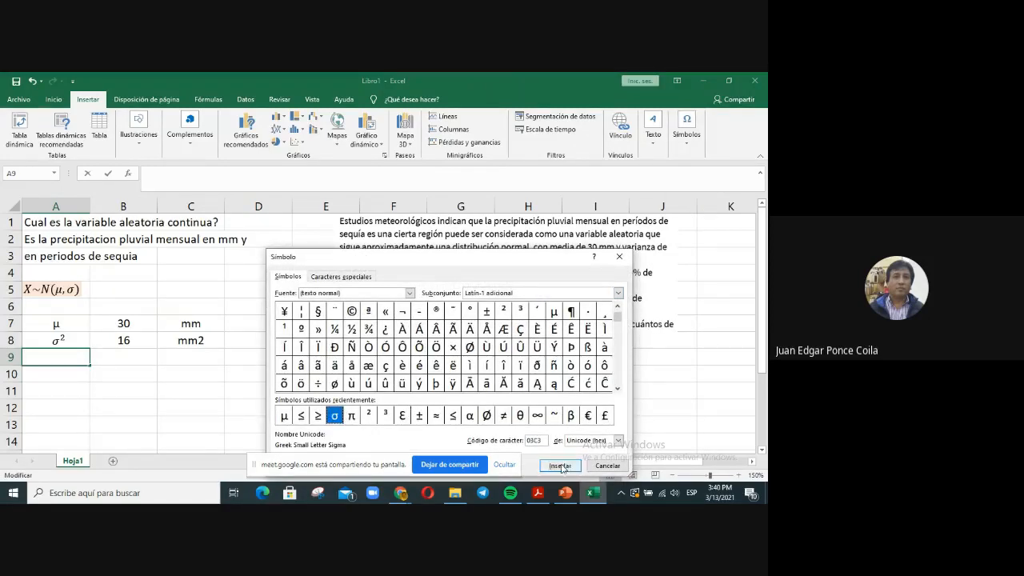
left_click(560, 465)
left_click(619, 256)
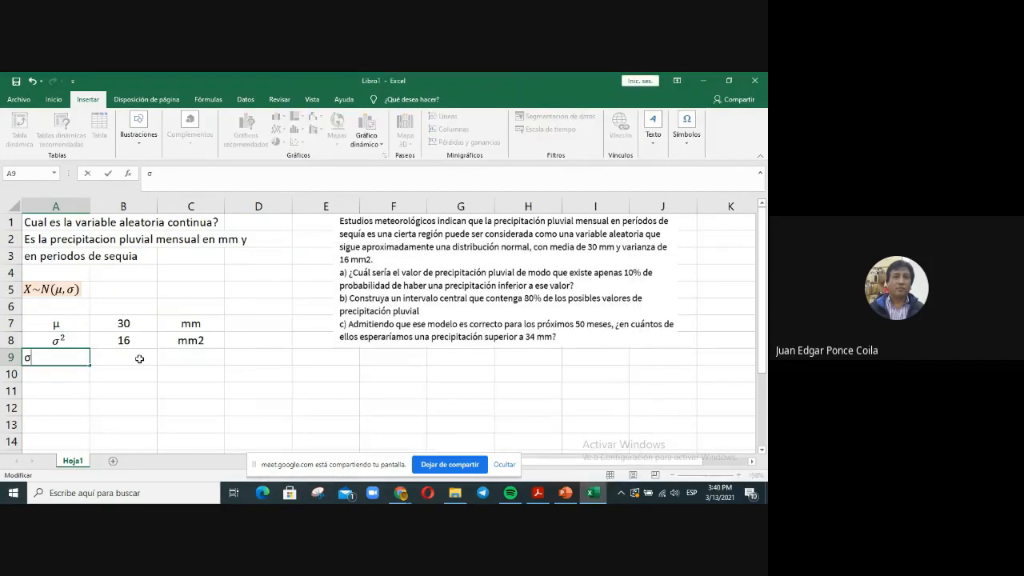
left_click(140, 358)
Step: Centre the contents of cells A9:C9 horizontally
left_click_drag(69, 360, 210, 353)
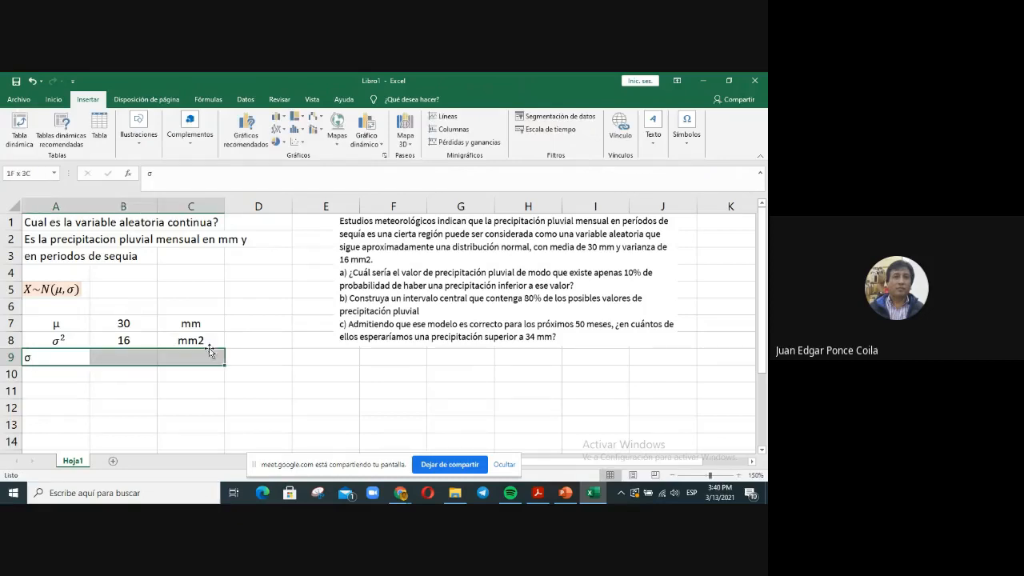
left_click(68, 100)
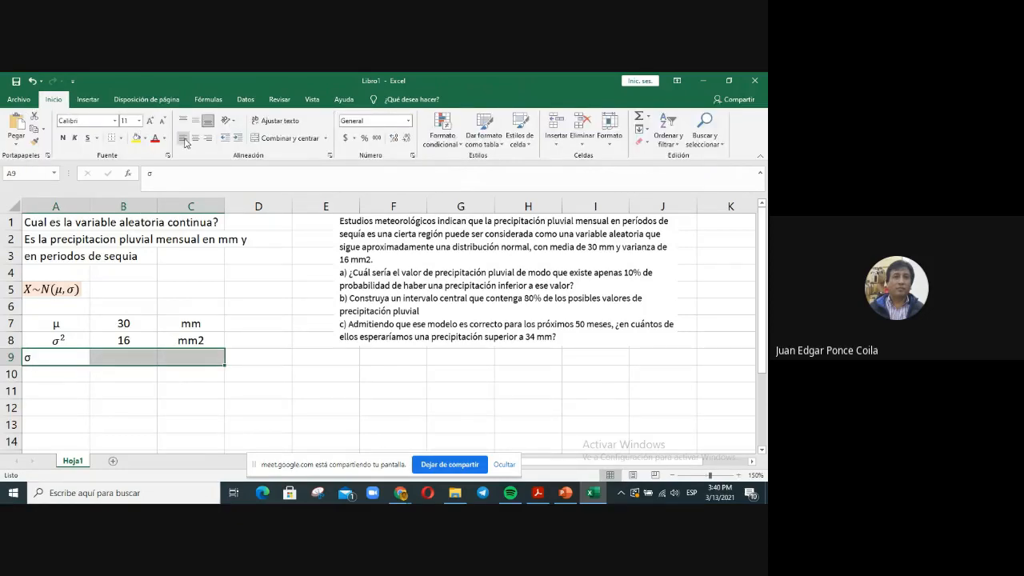
left_click(196, 137)
left_click(241, 336)
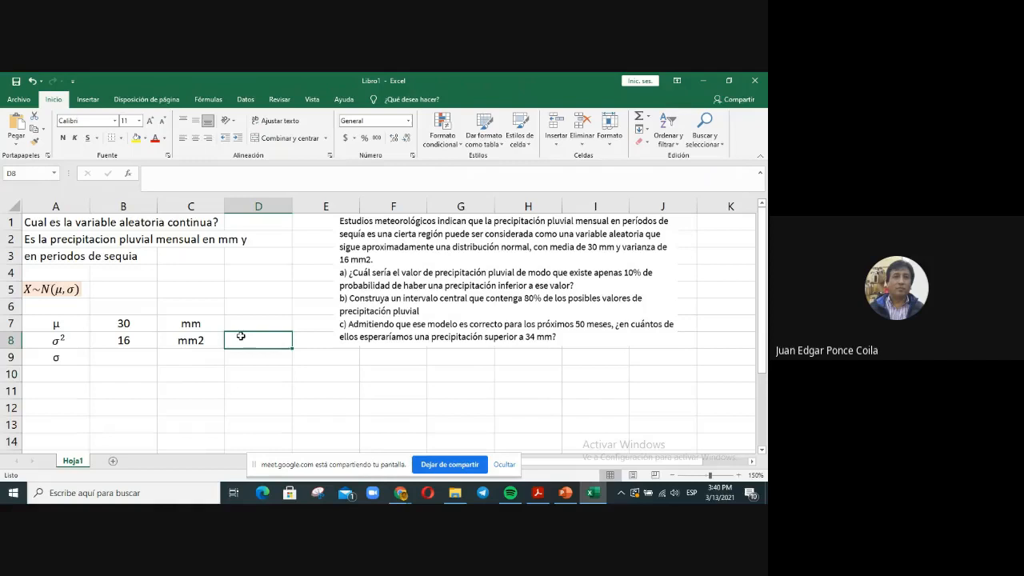
Step: Calculate the standard deviation in cell B9 as the square root of the variance with =RAIZ(B8)
left_click(110, 357)
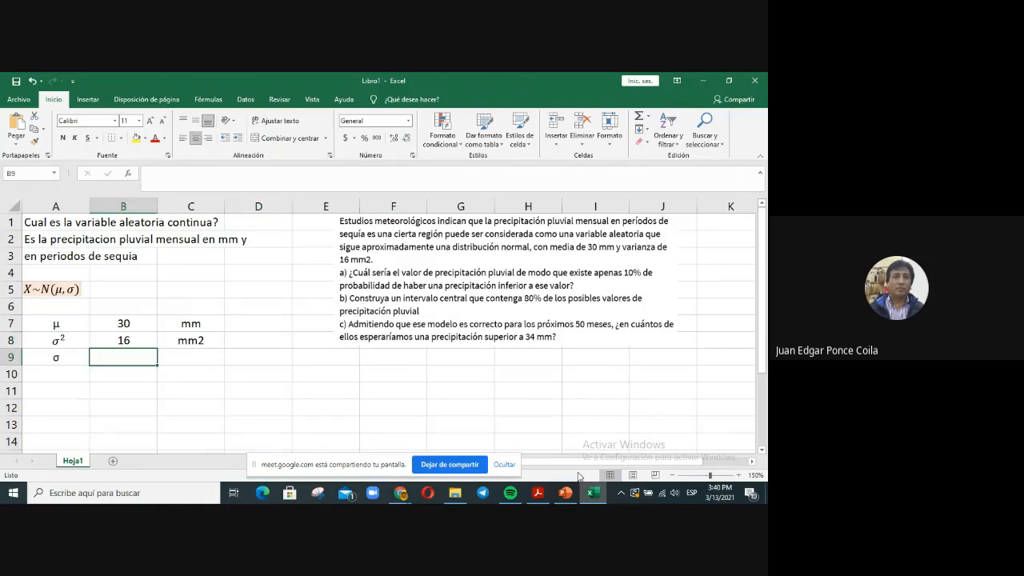
type("=raiz")
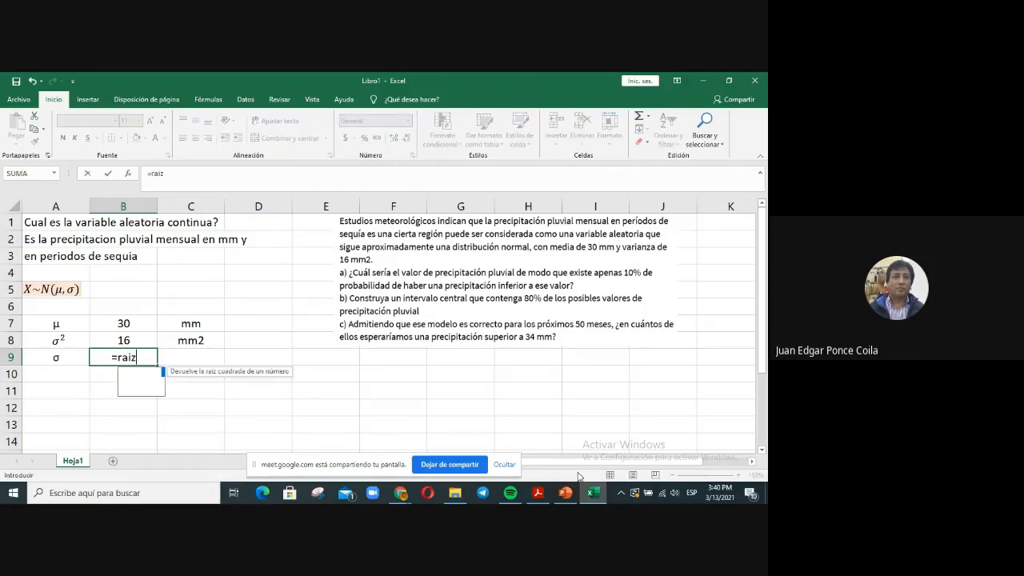
type("(")
key("Up")
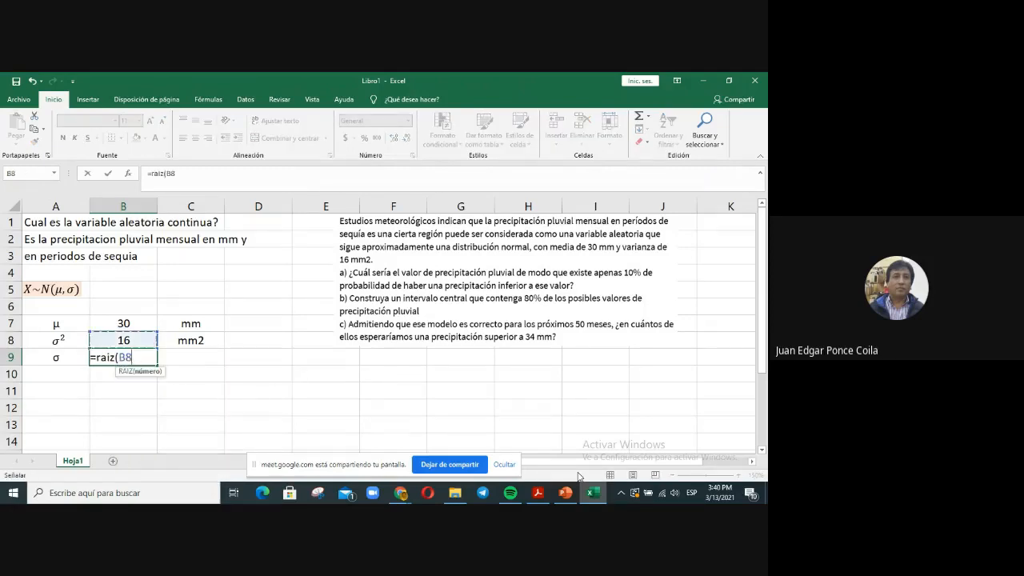
type(")")
key("Return")
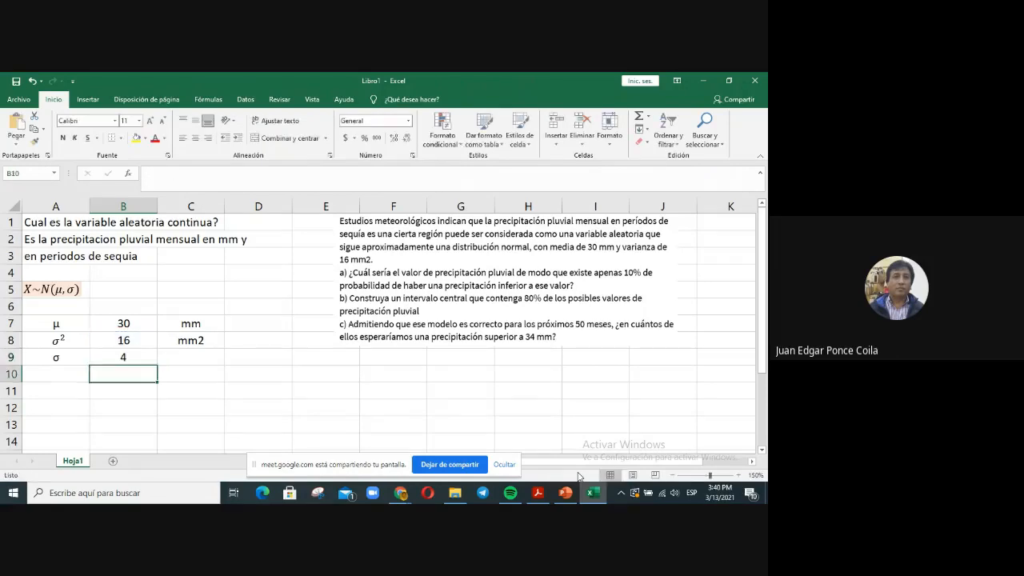
Step: Enter the unit mm for the standard deviation in cell C9
key("Up")
key("Right")
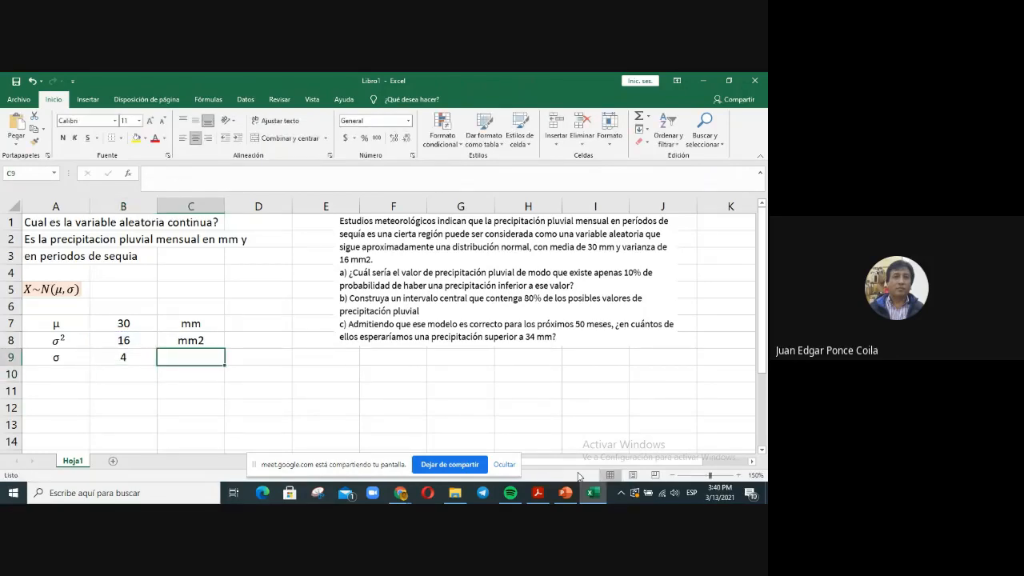
type("mm")
key("Return")
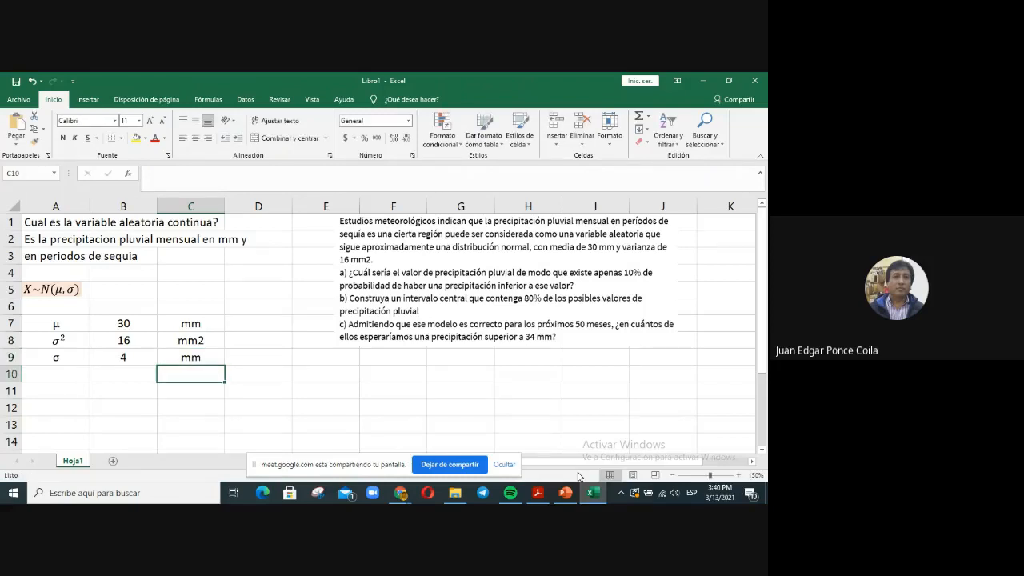
Step: Copy the X~N(μ,σ) equation box and paste the duplicate at cell A11
left_click(63, 284)
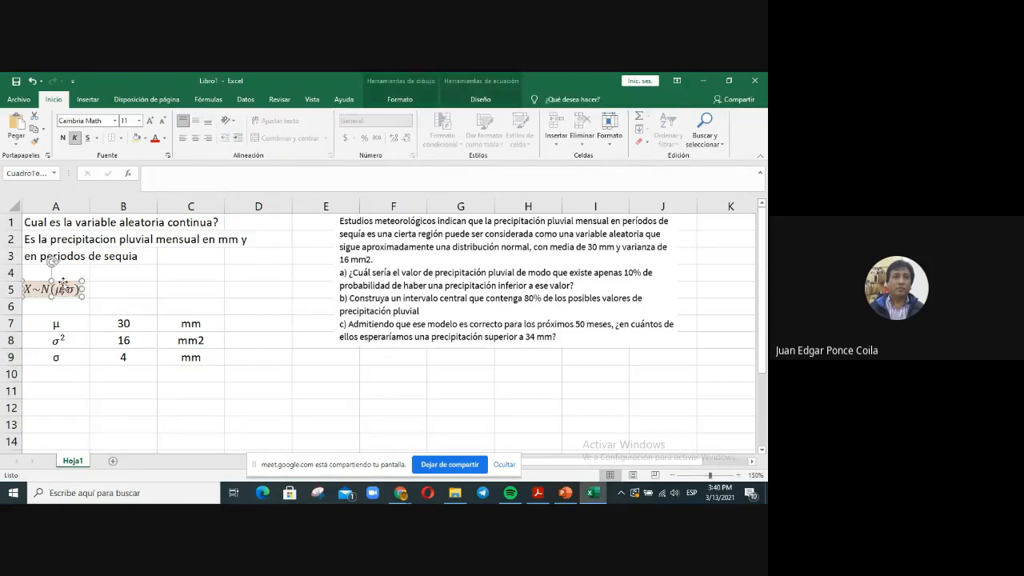
right_click(62, 282)
left_click(85, 274)
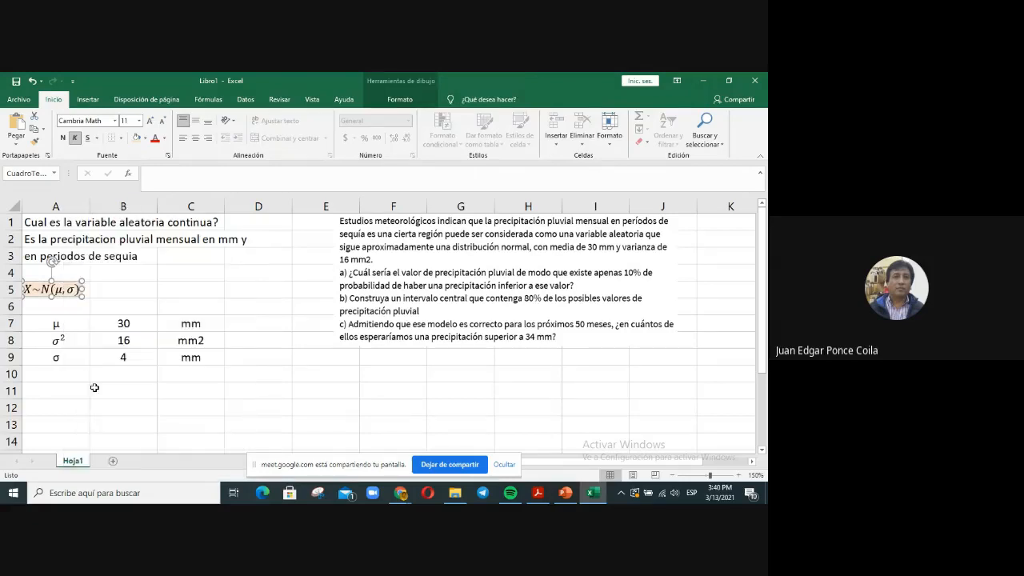
left_click(57, 385)
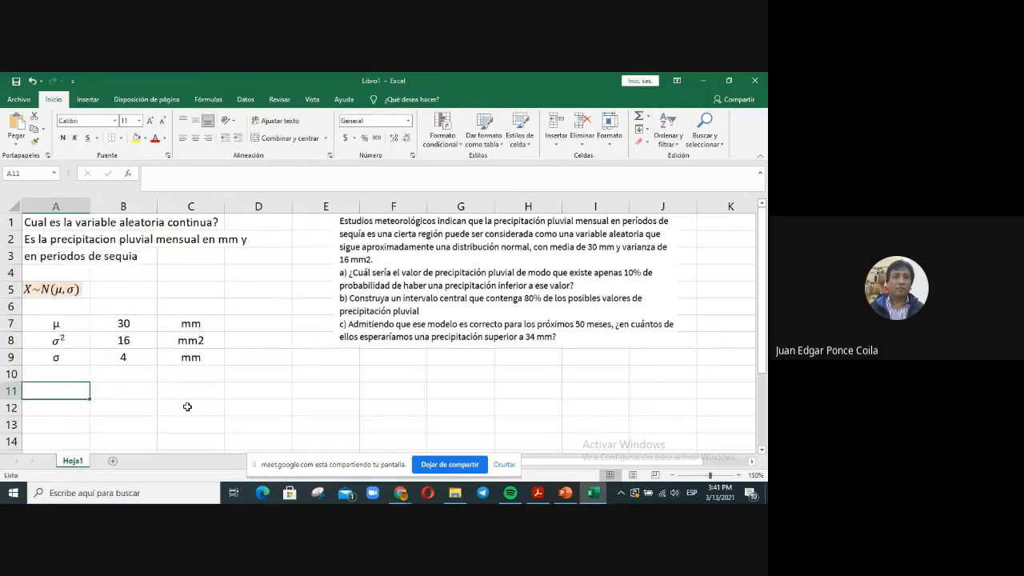
key("ctrl+v")
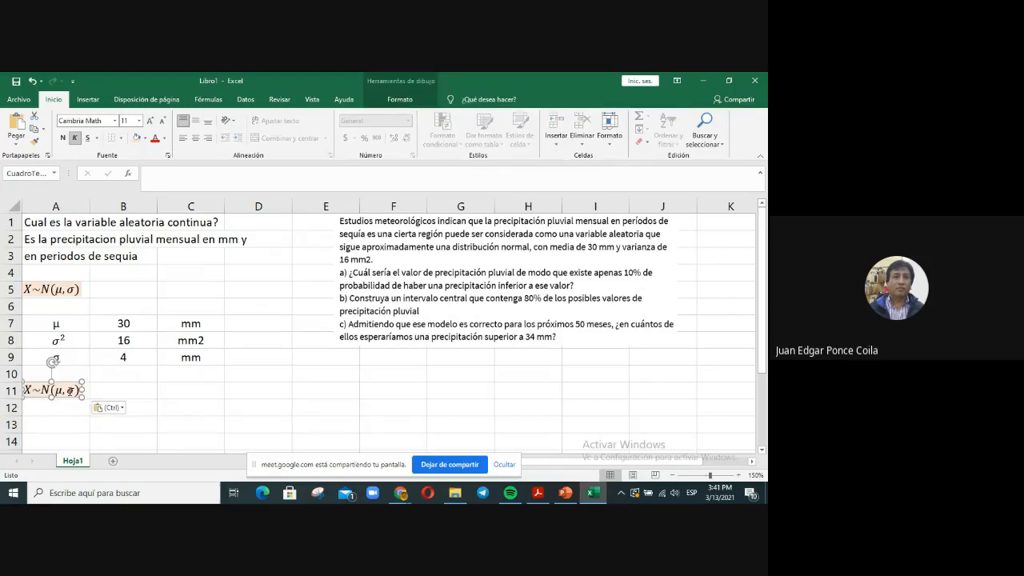
Step: Replace μ with 30 and σ with 4 in the copied equation so that it reads X~N(30,4)
left_click(70, 390)
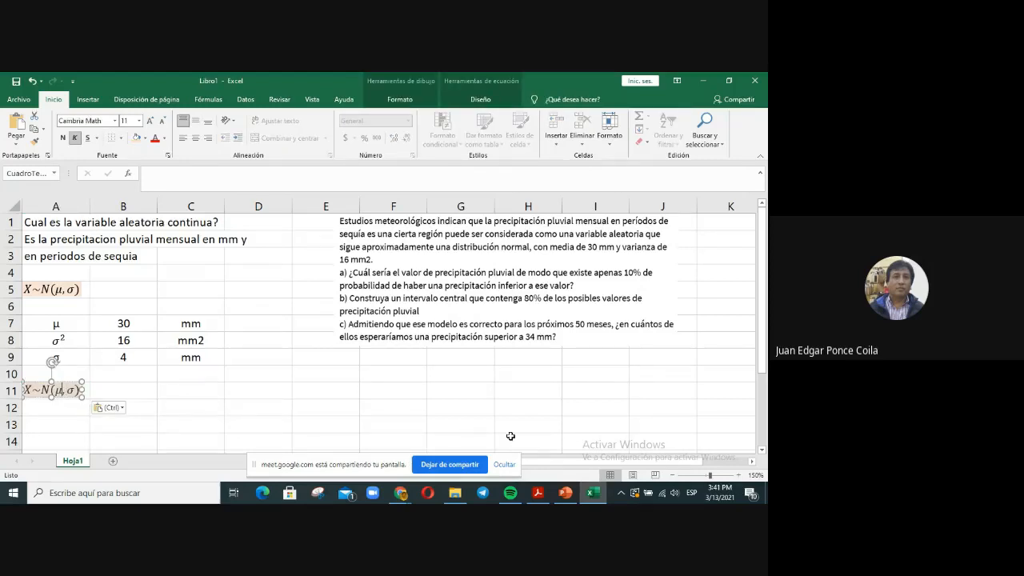
key("BackSpace")
type("30")
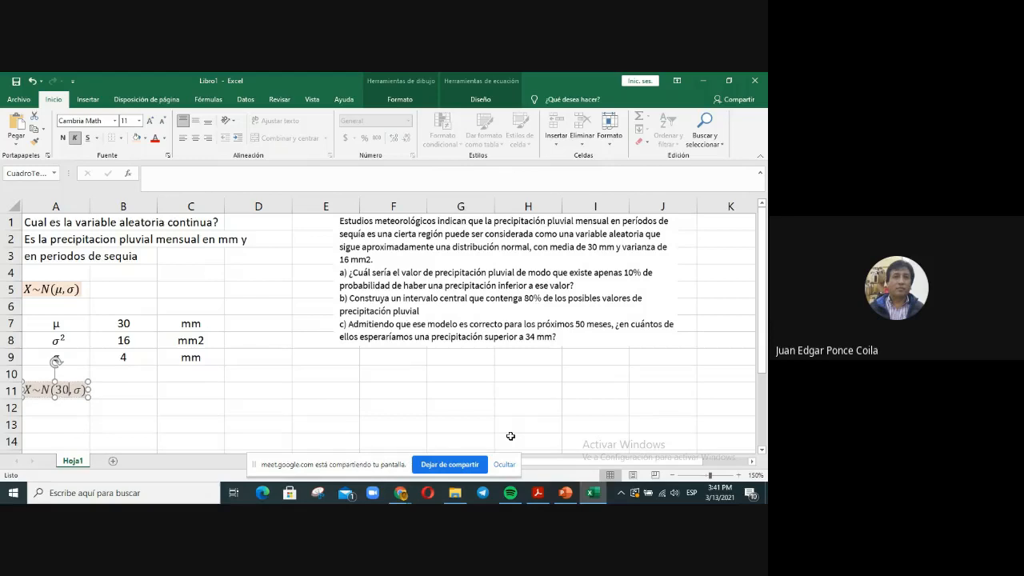
key("Right")
key("Delete")
type("4")
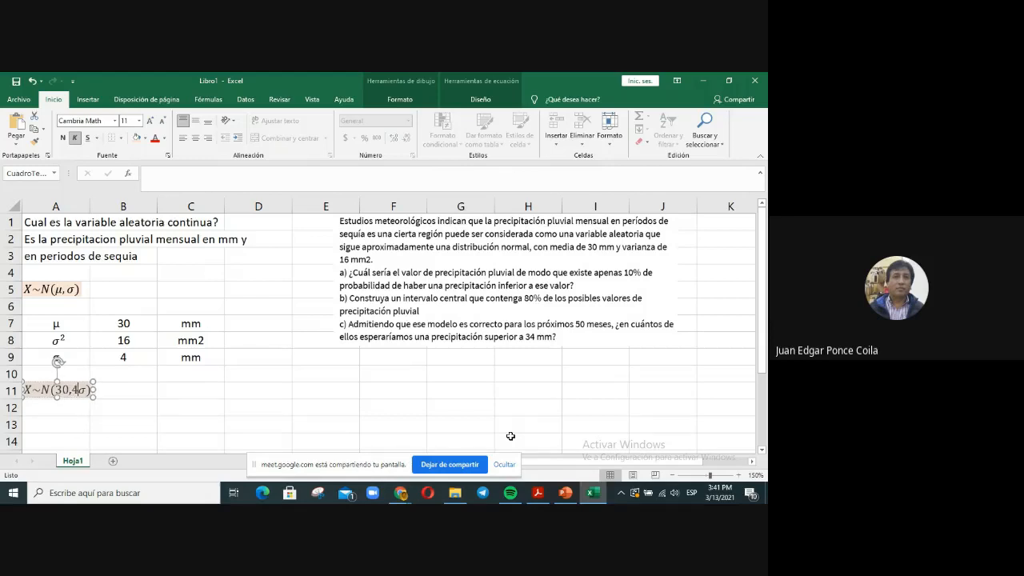
left_click(165, 419)
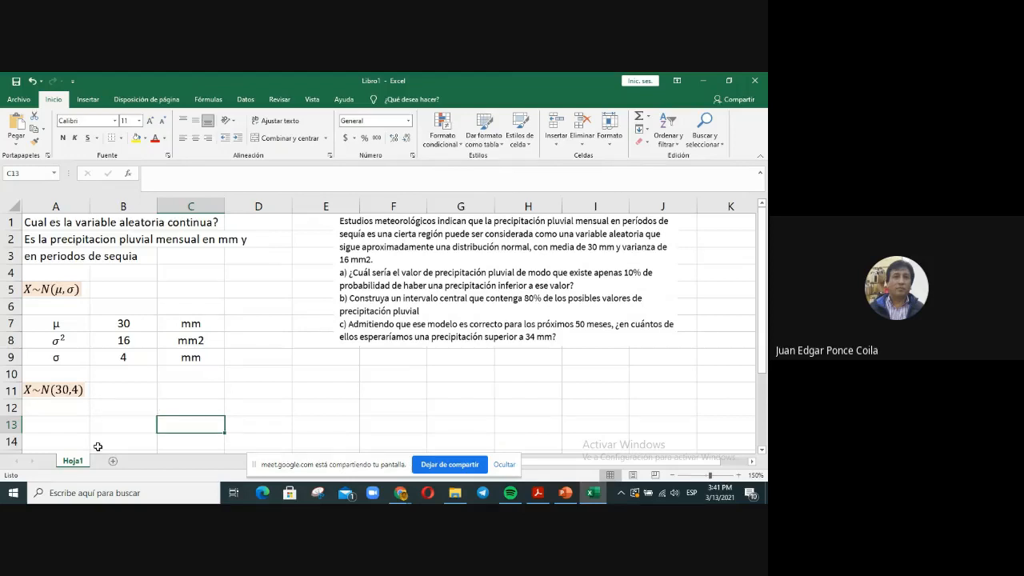
left_click(77, 402)
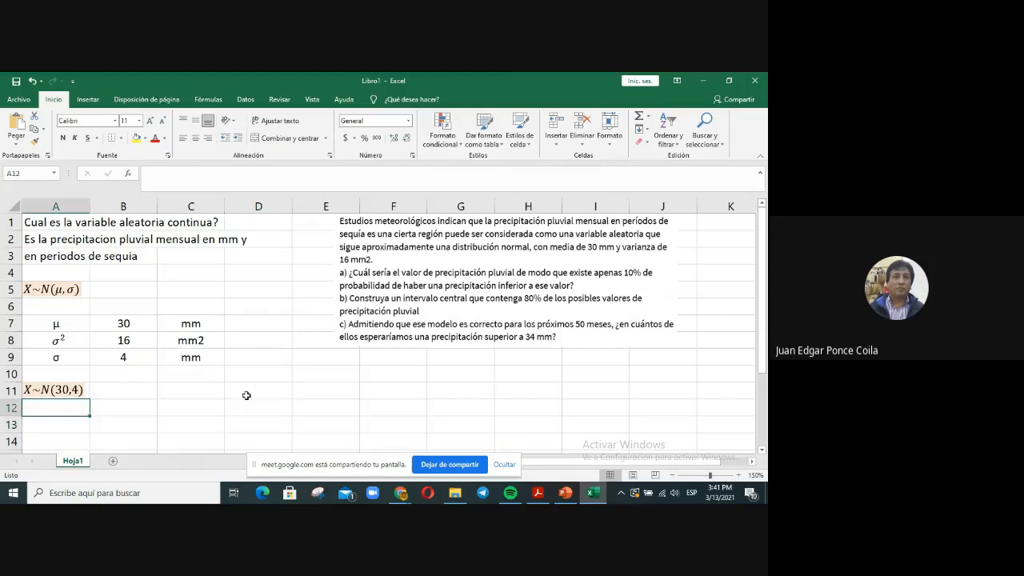
Step: Enter the part label a) in cell A13, below the X~N(30,4) equation
left_click(246, 396)
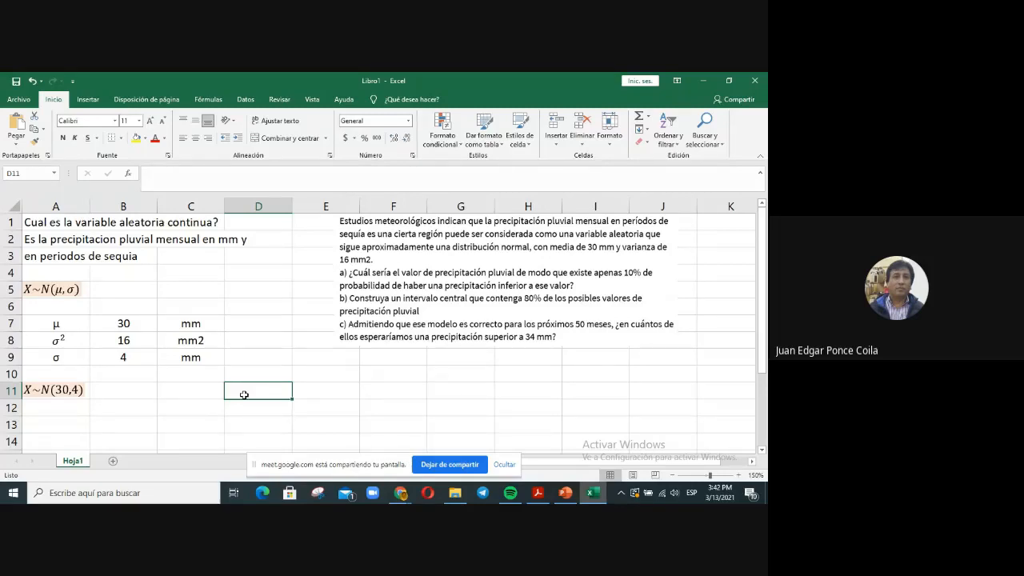
left_click(144, 419)
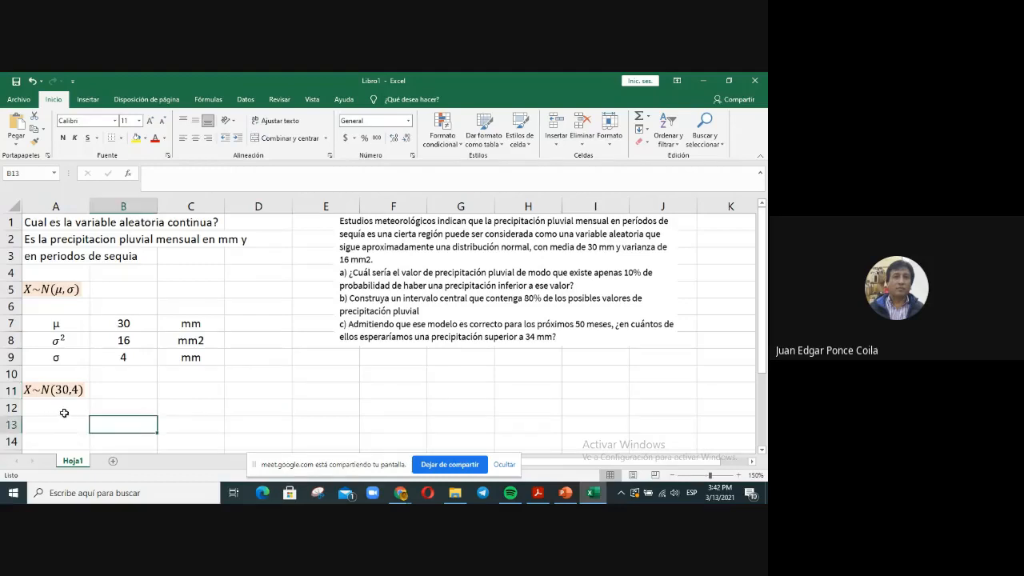
left_click(67, 412)
left_click_drag(83, 422, 142, 427)
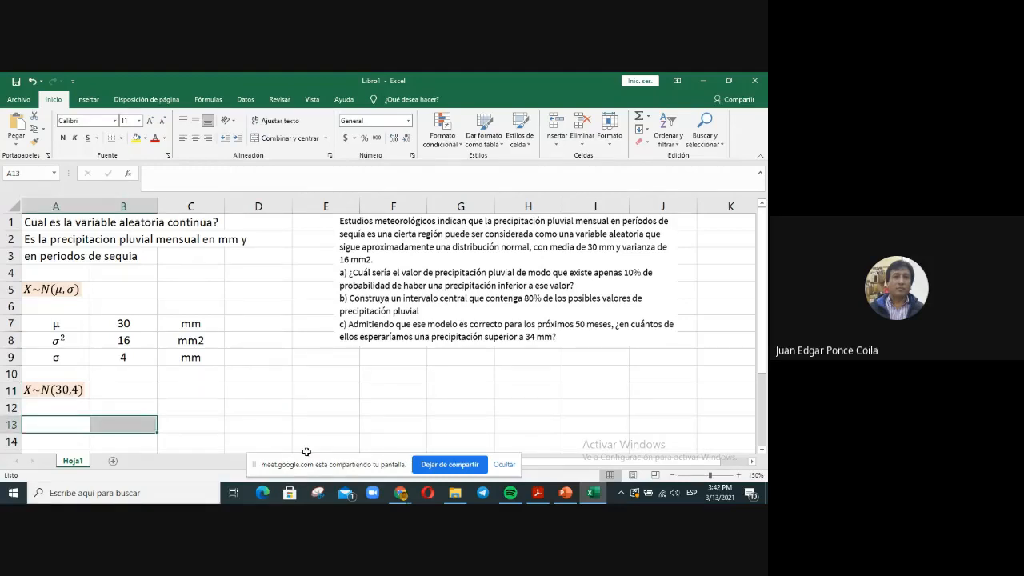
type("a)")
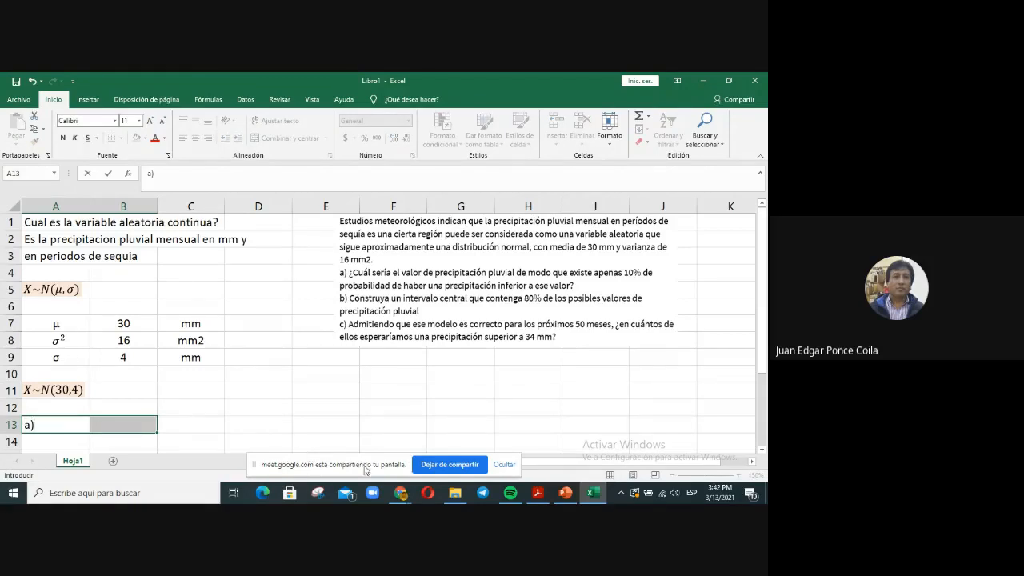
left_click(380, 428)
left_click(182, 431)
scroll(182, 432, "down", 1)
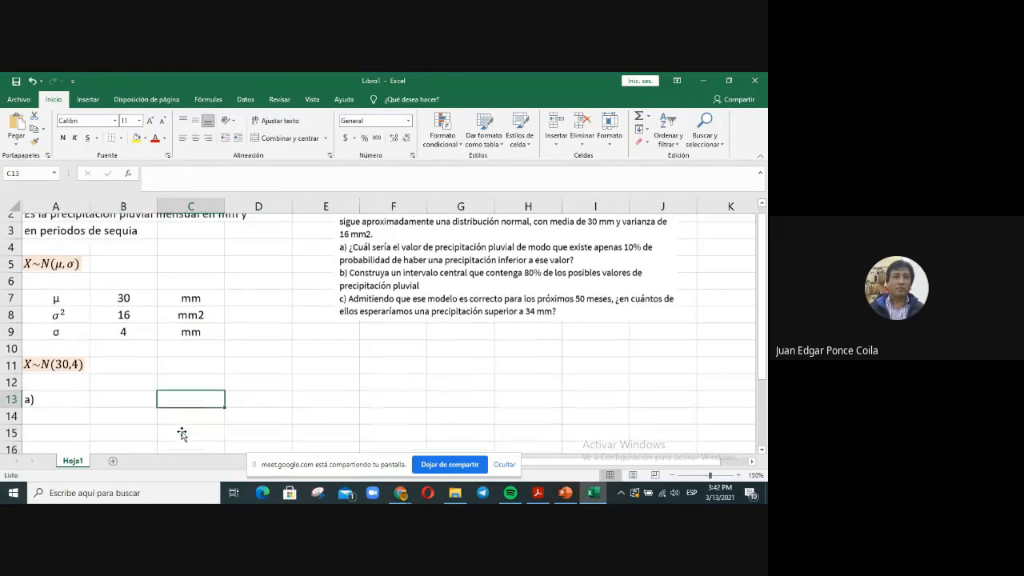
Step: Enter the unknown as X=? in cell A14
left_click(104, 373)
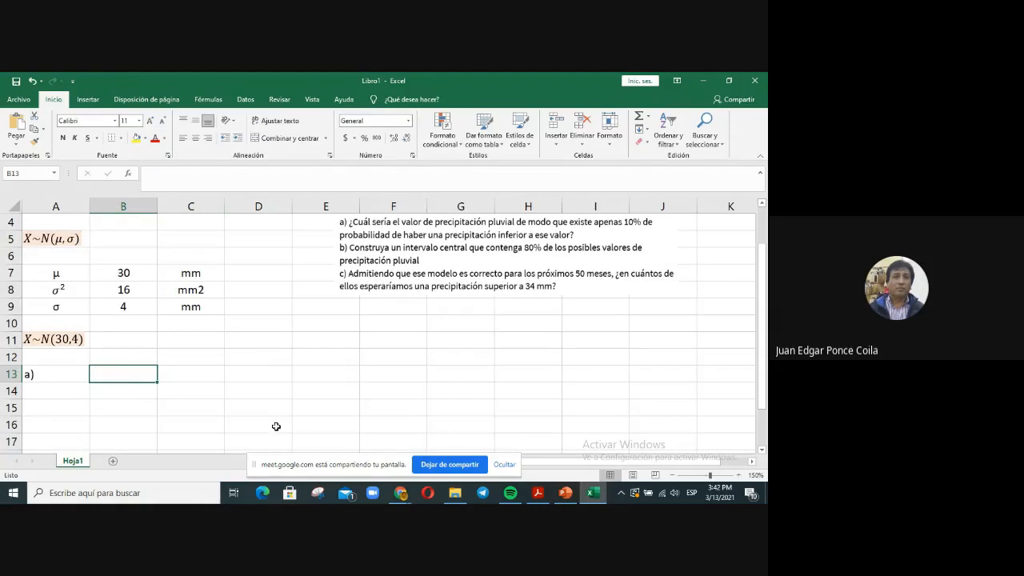
left_click(77, 390)
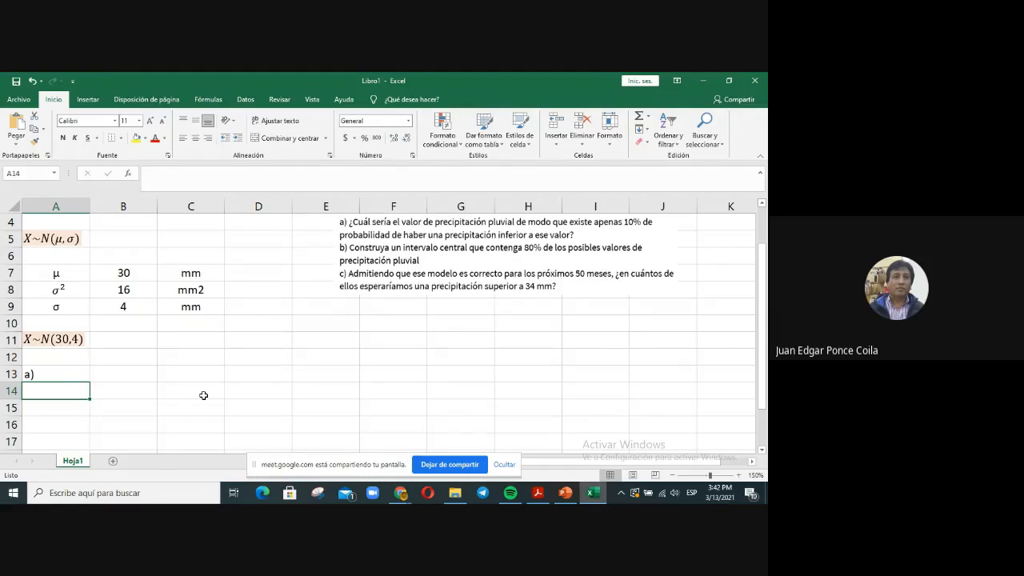
type("X")
type("=")
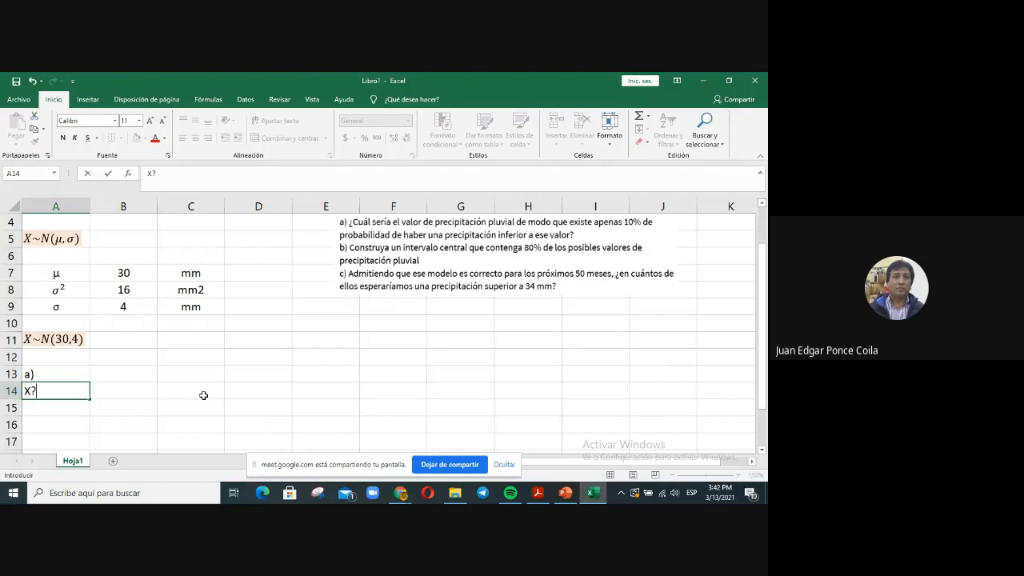
key("BackSpace")
type("=?")
key("Return")
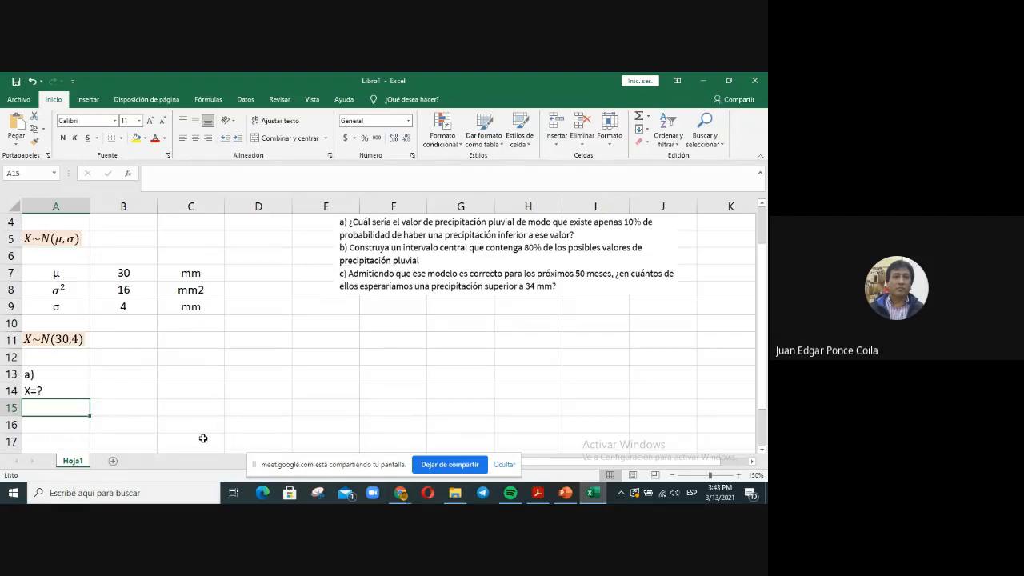
Step: Start the probability statement in cell A15 with P(X1 and change the unknown in A14 to X1=?
type("P")
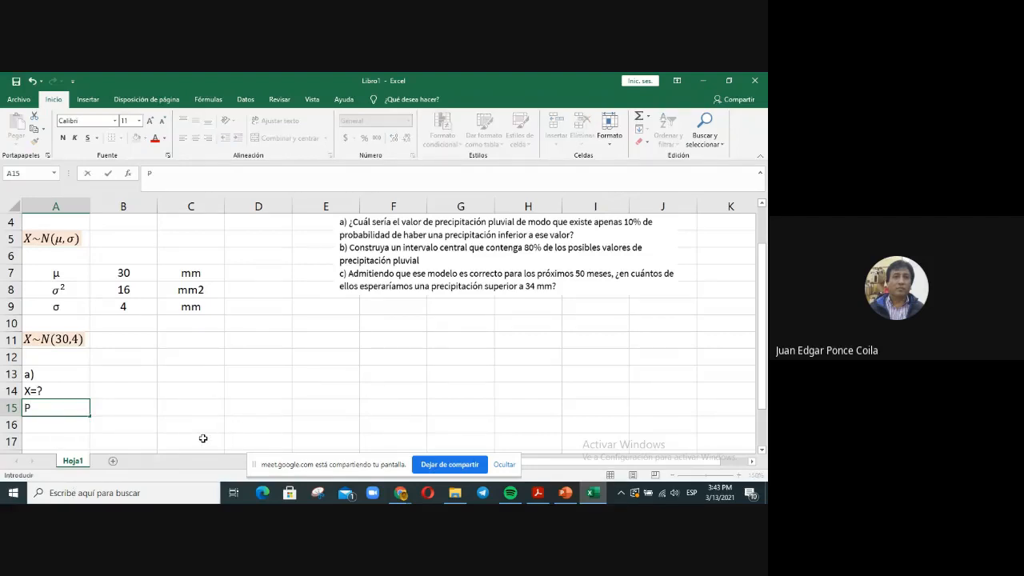
type("(X1")
left_click(37, 390)
double_click(37, 391)
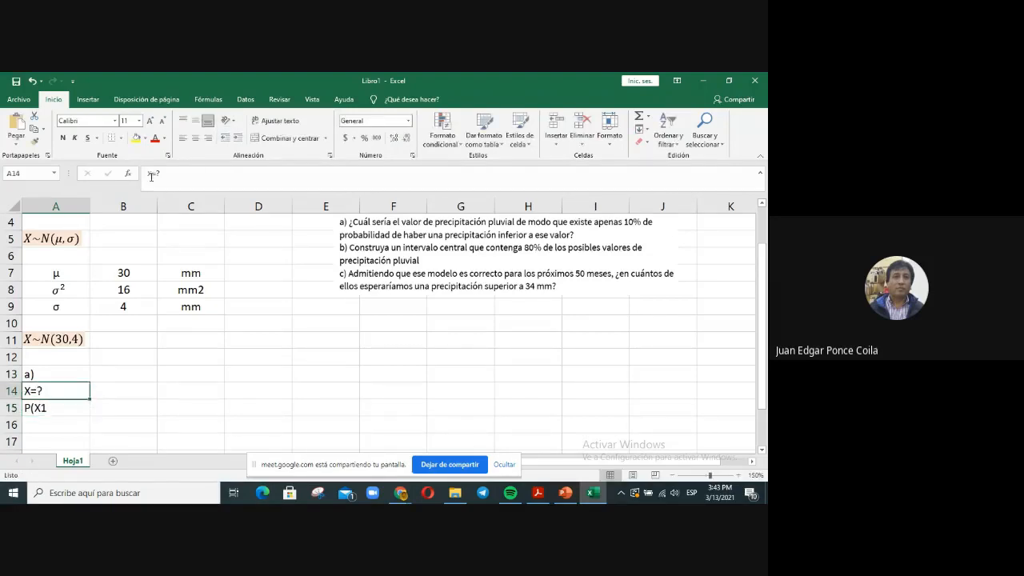
type("1")
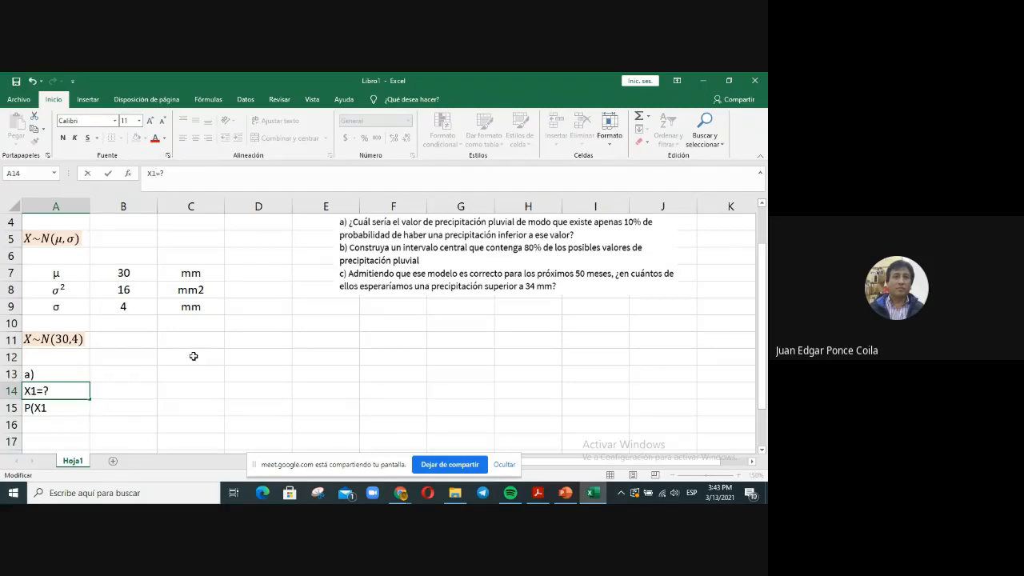
key("Return")
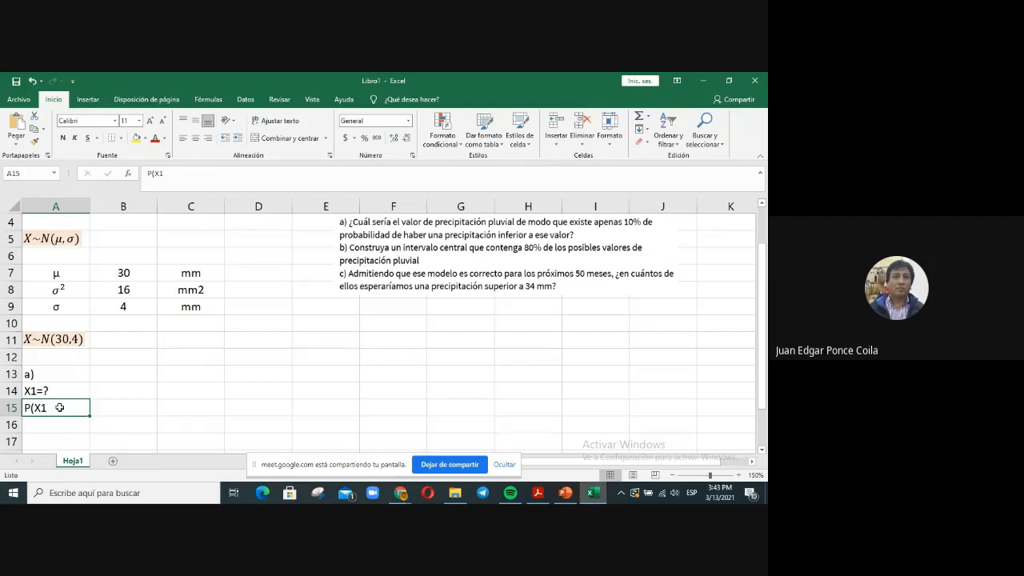
Step: Add an X before X1 in the probability statement in cell A15
left_click(184, 172)
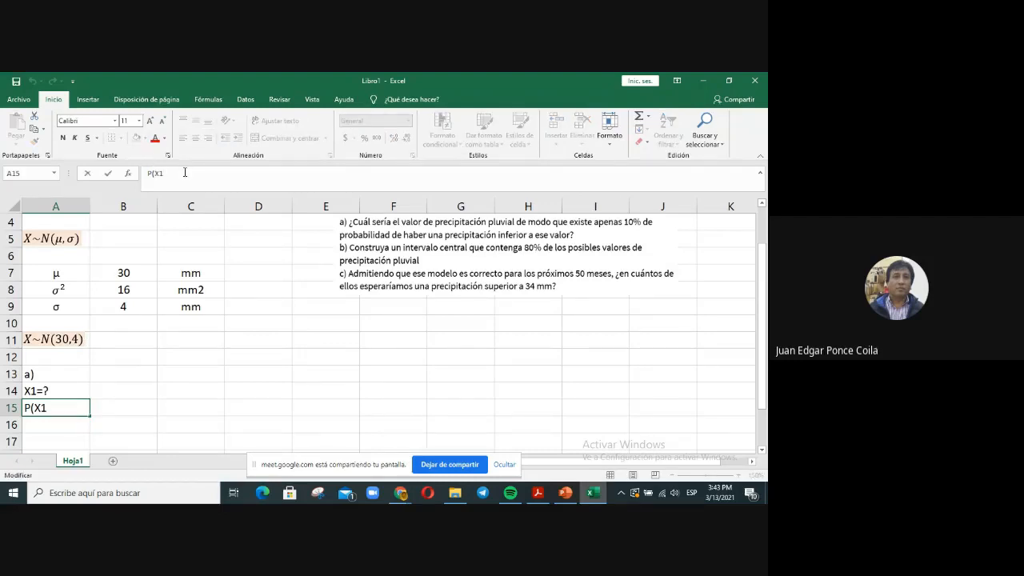
type("X")
left_click(88, 100)
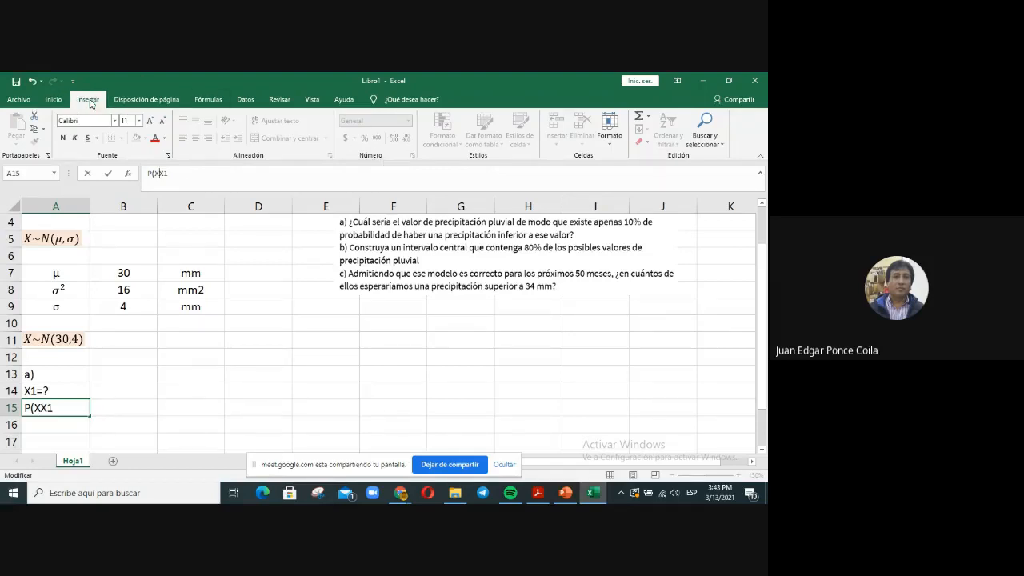
left_click(687, 128)
left_click(715, 192)
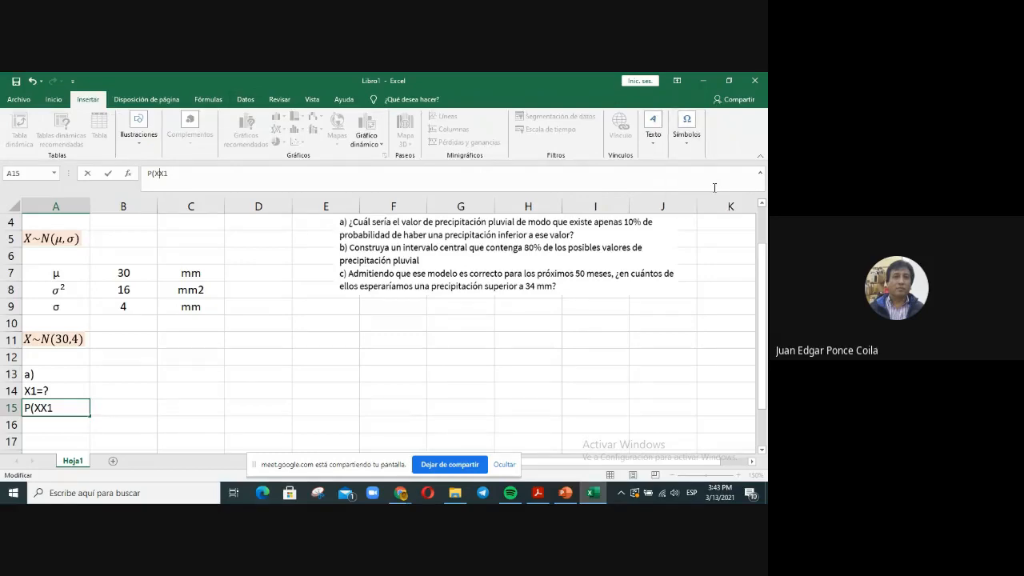
left_click(319, 416)
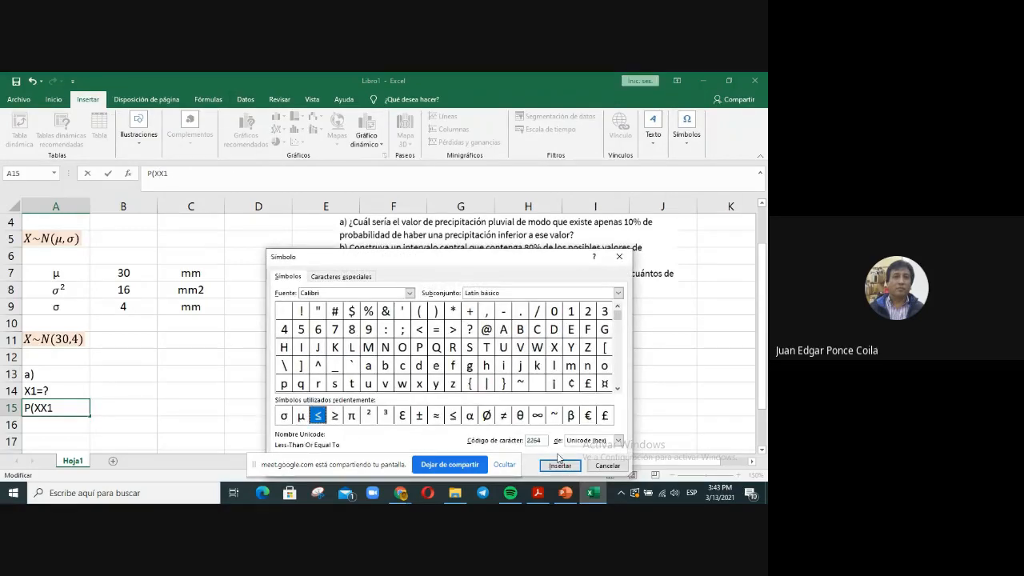
left_click(607, 464)
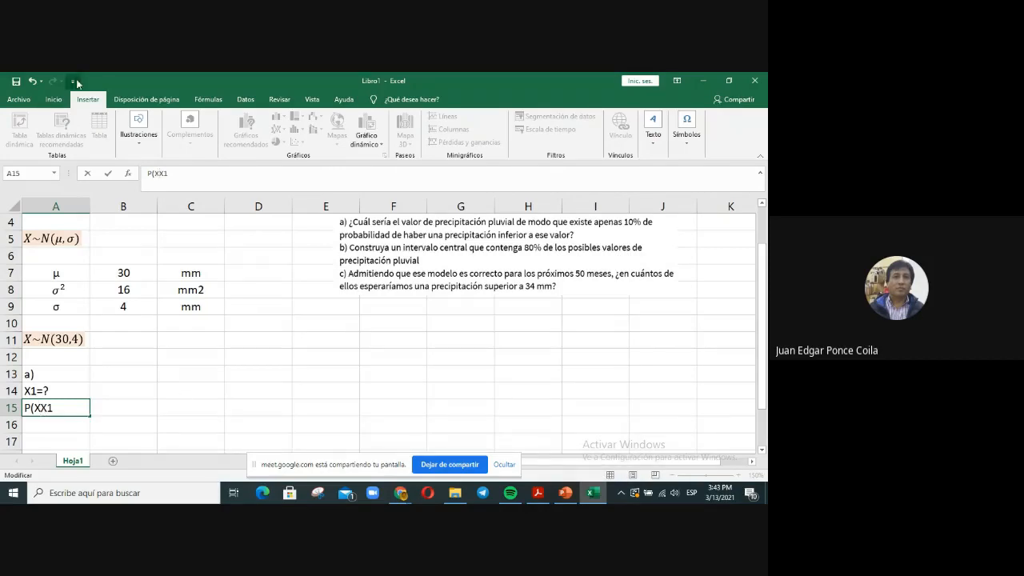
Step: Insert the ≤ symbol between X and X1 in cell A15 and complete the statement as P(X≤X1)=0.1
left_click(687, 128)
left_click(722, 187)
left_click(319, 415)
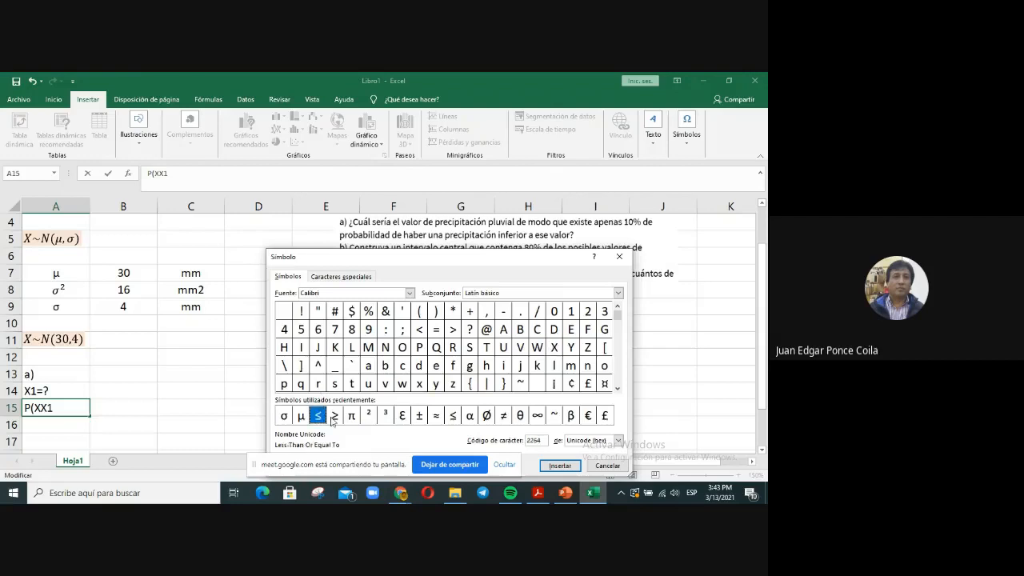
left_click(560, 465)
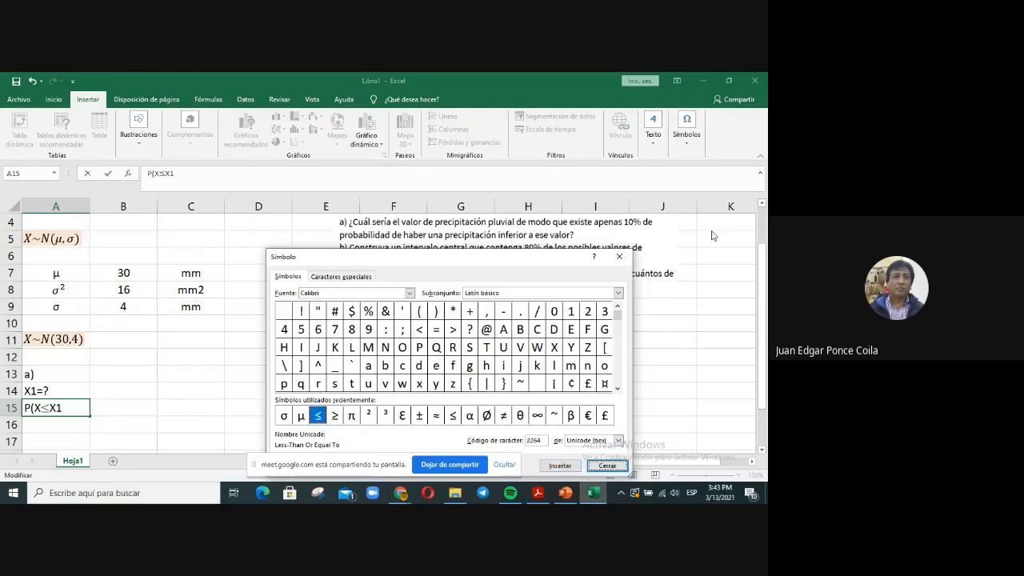
left_click(619, 257)
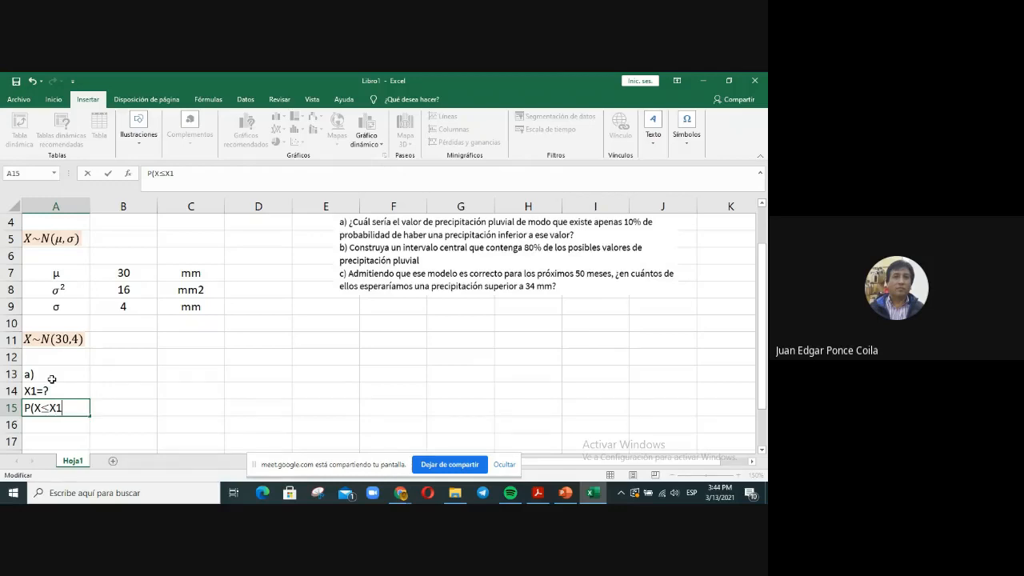
type(")=0.1")
key("Return")
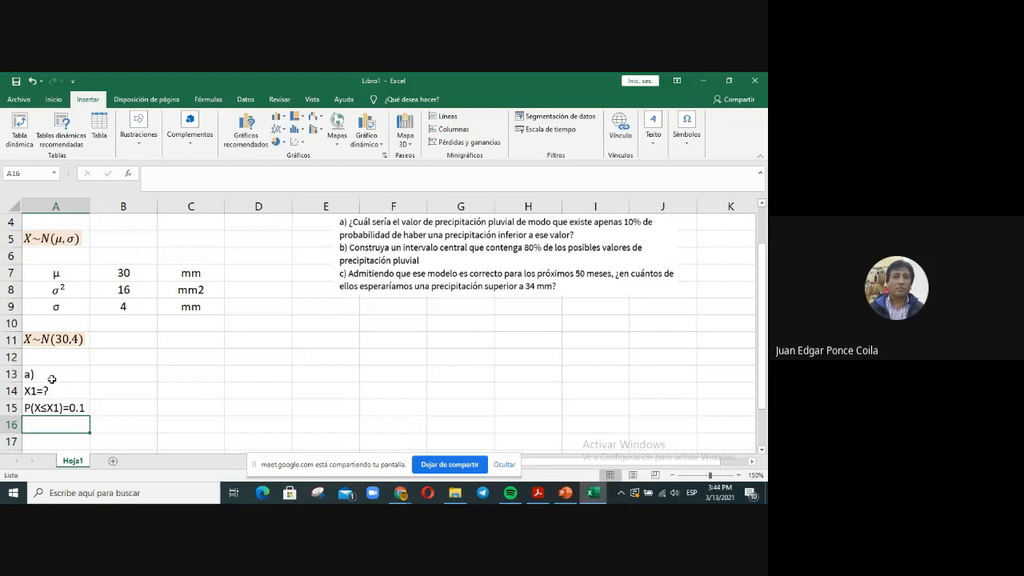
Step: Label cell A16 area1 and enter its value 0.1 in cell B16
left_click(147, 413)
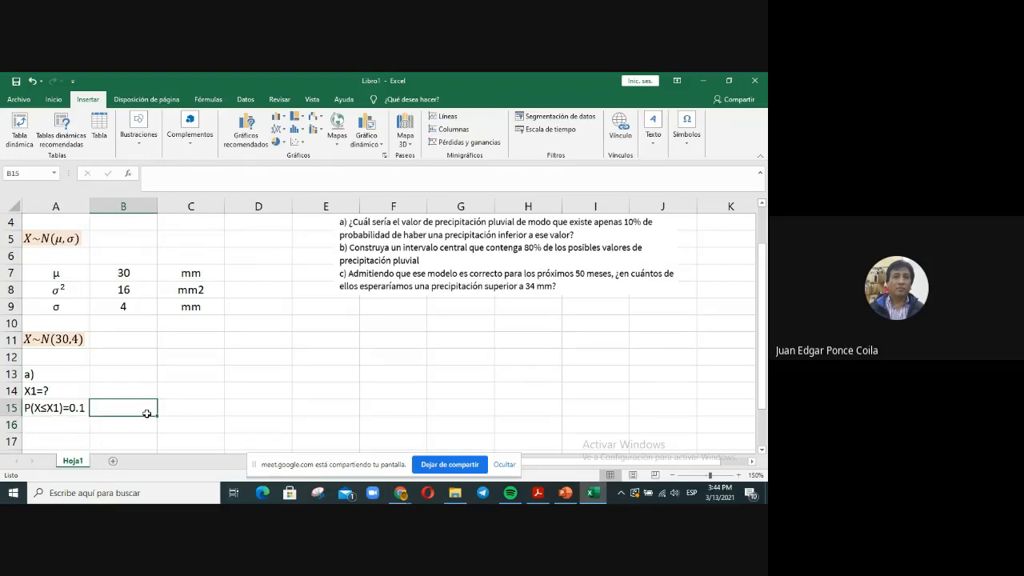
left_click(57, 429)
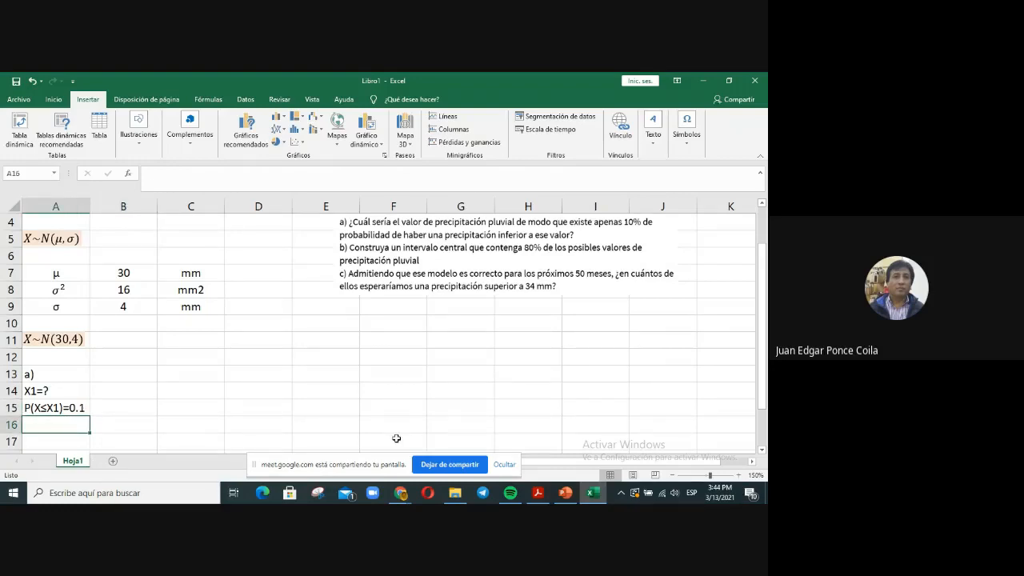
type("area1")
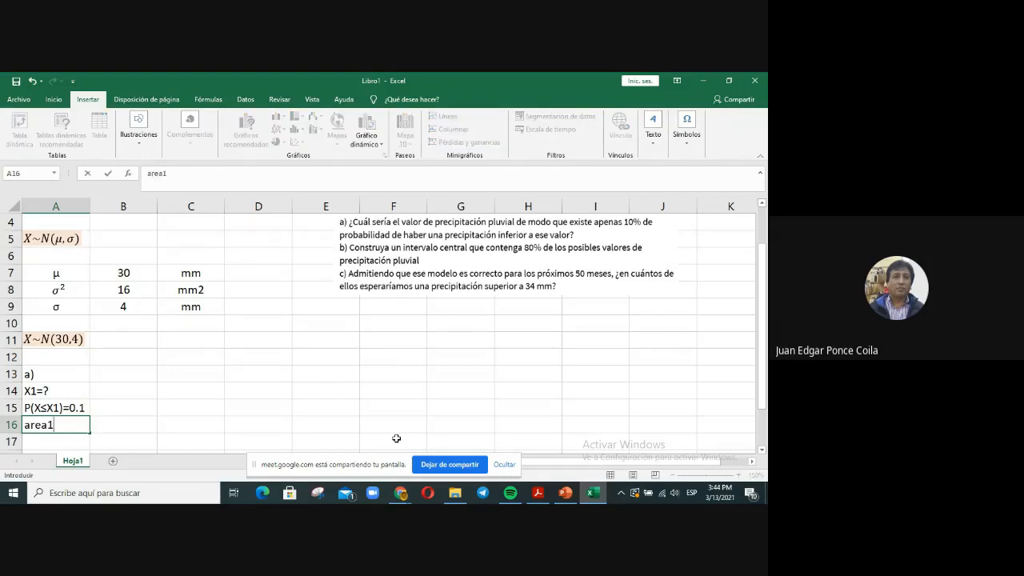
key("Tab")
type("0.1")
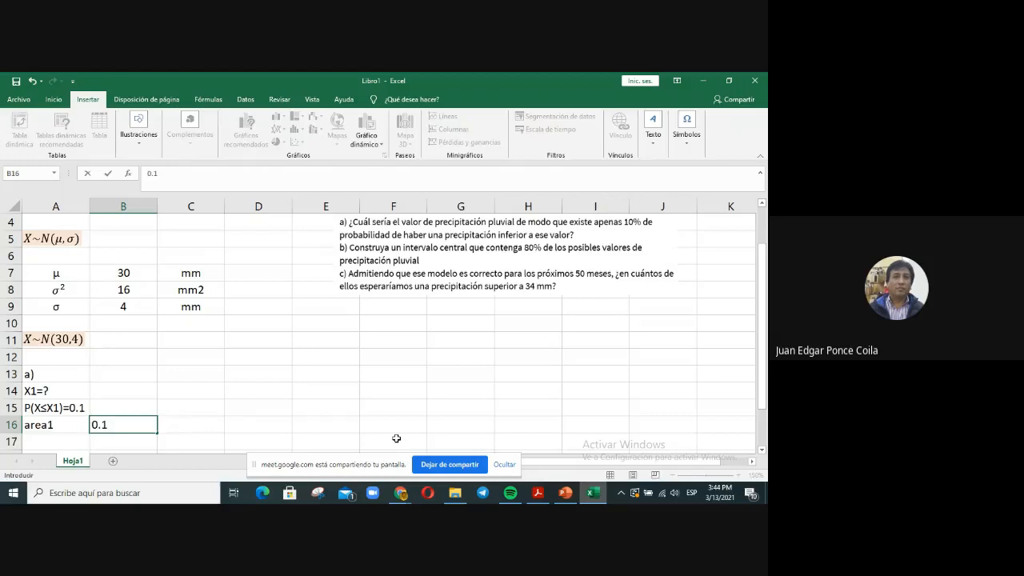
key("Return")
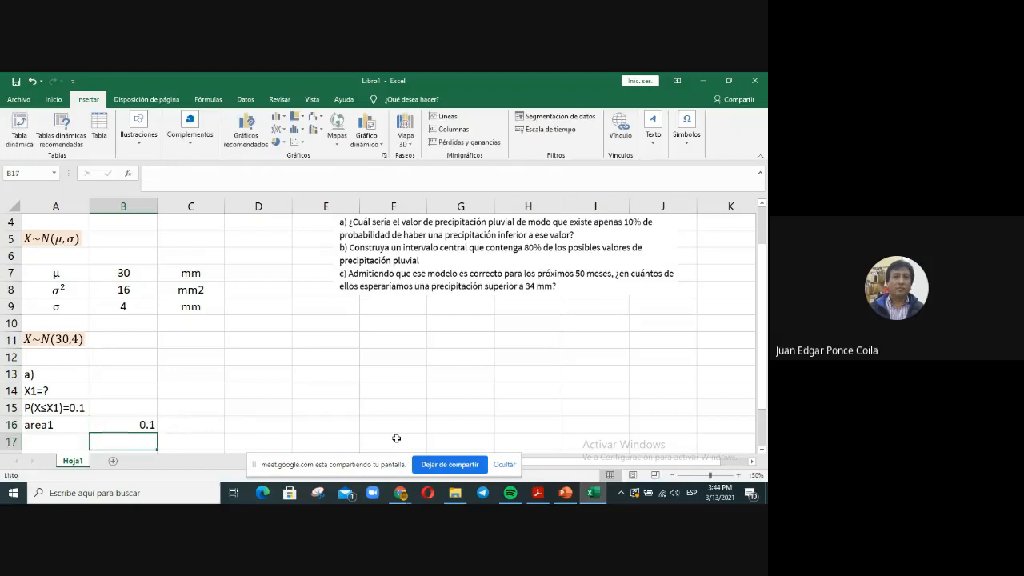
Step: Enter the label X1 in cell A17, below area1, and move to cell B17
key("Left")
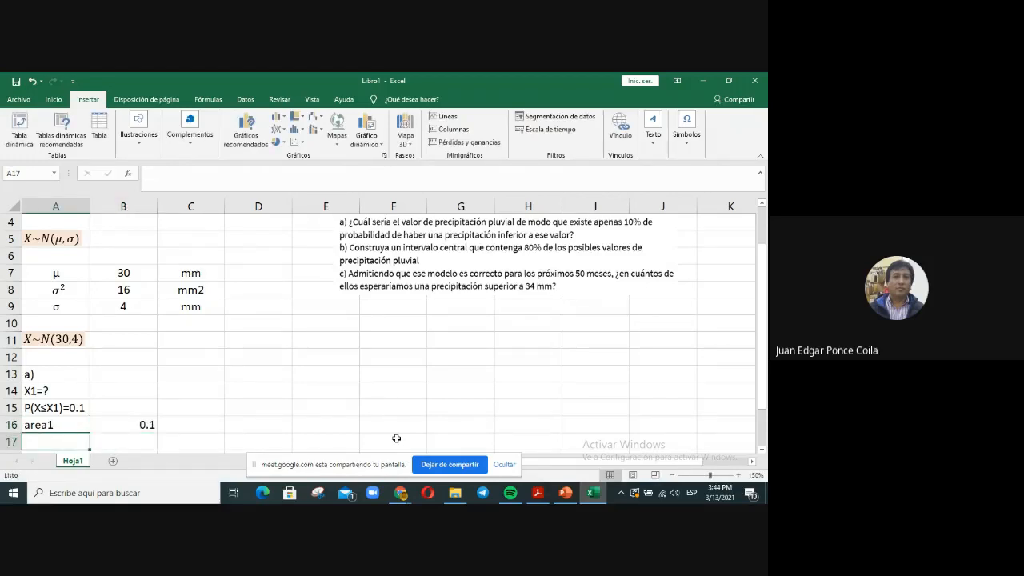
type("X1")
key("Delete")
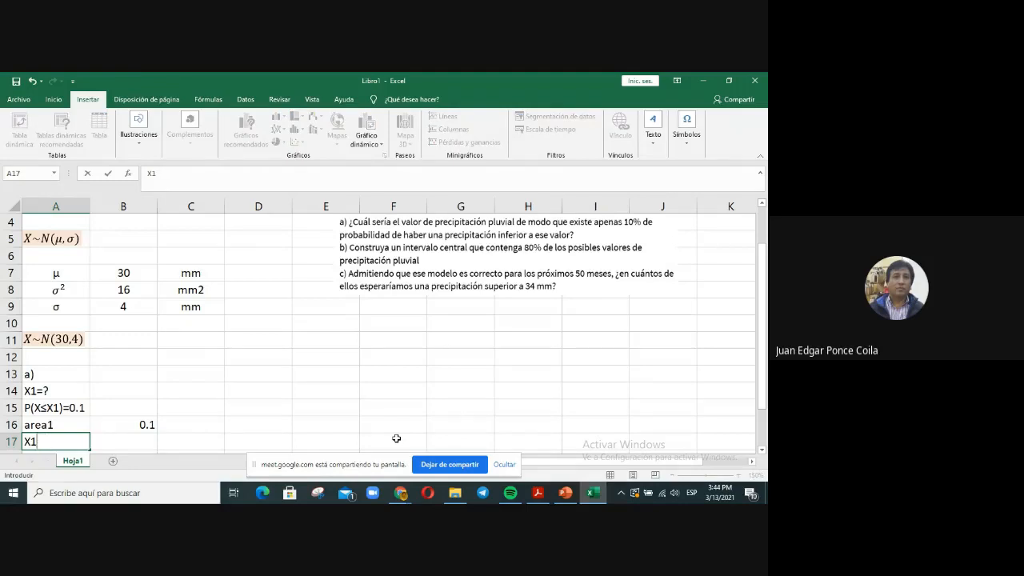
key("Tab")
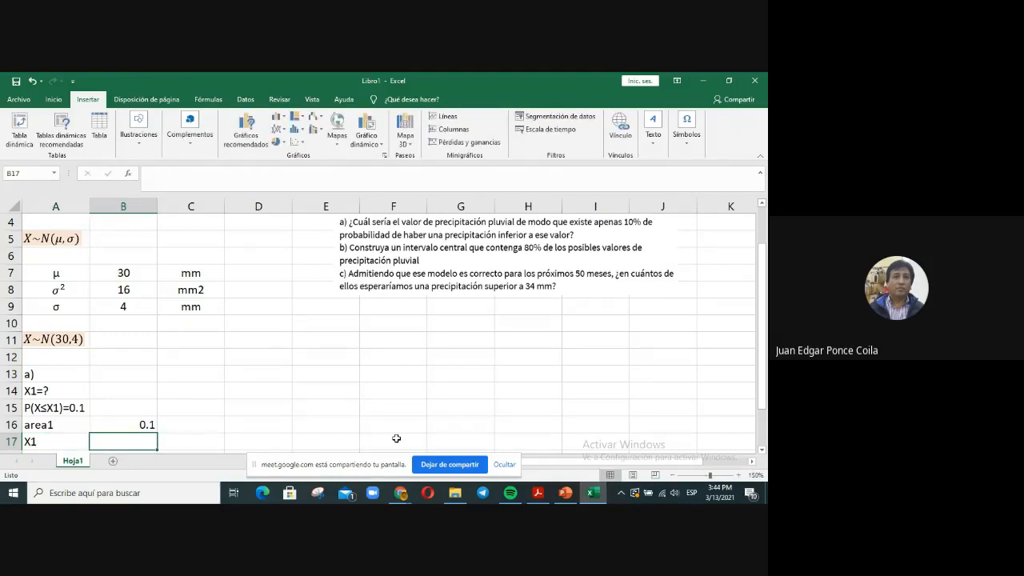
scroll(412, 416, "up", 1)
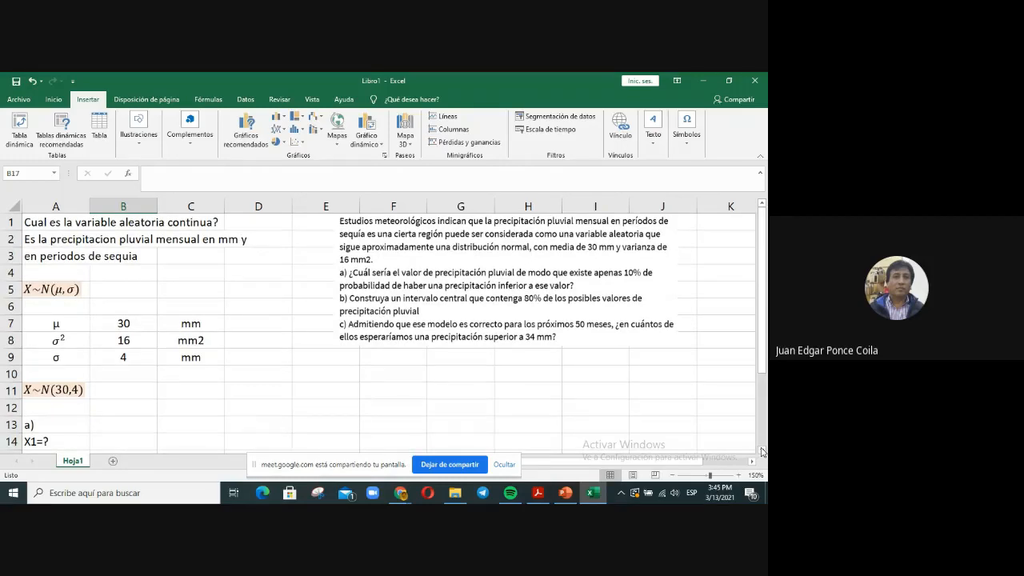
scroll(762, 452, "down", 2)
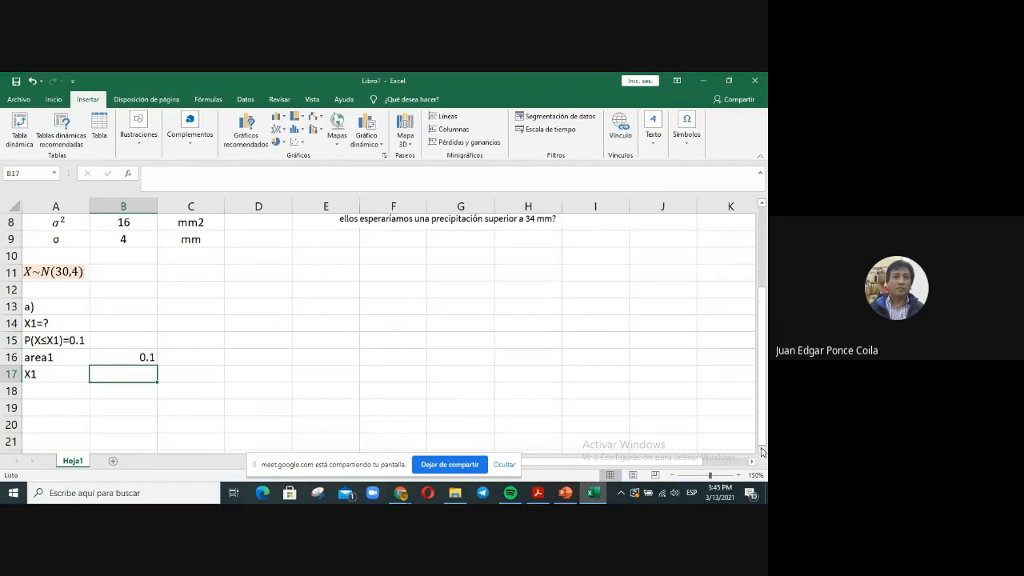
scroll(743, 423, "down", 1)
scroll(687, 373, "up", 2)
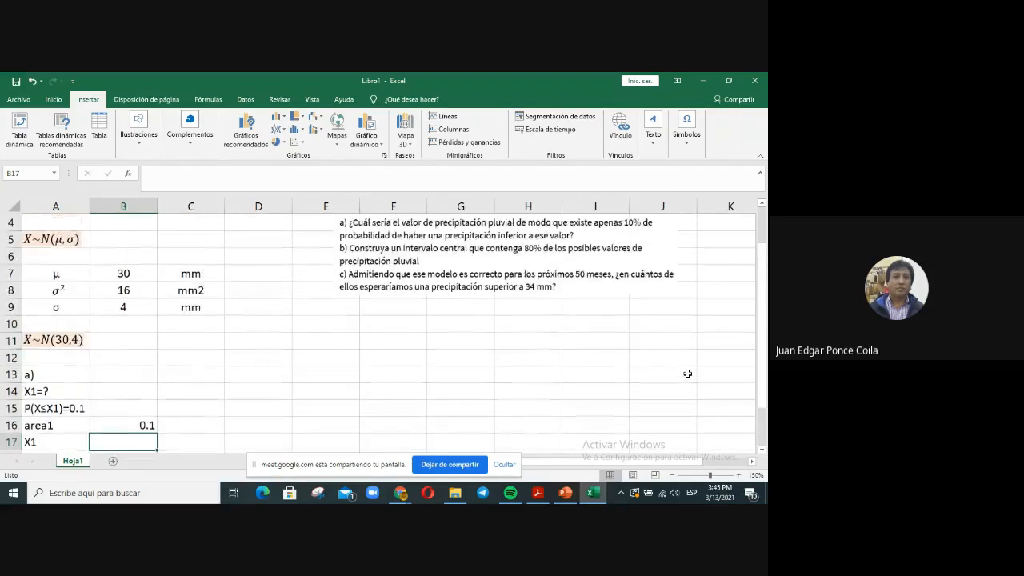
scroll(687, 374, "up", 1)
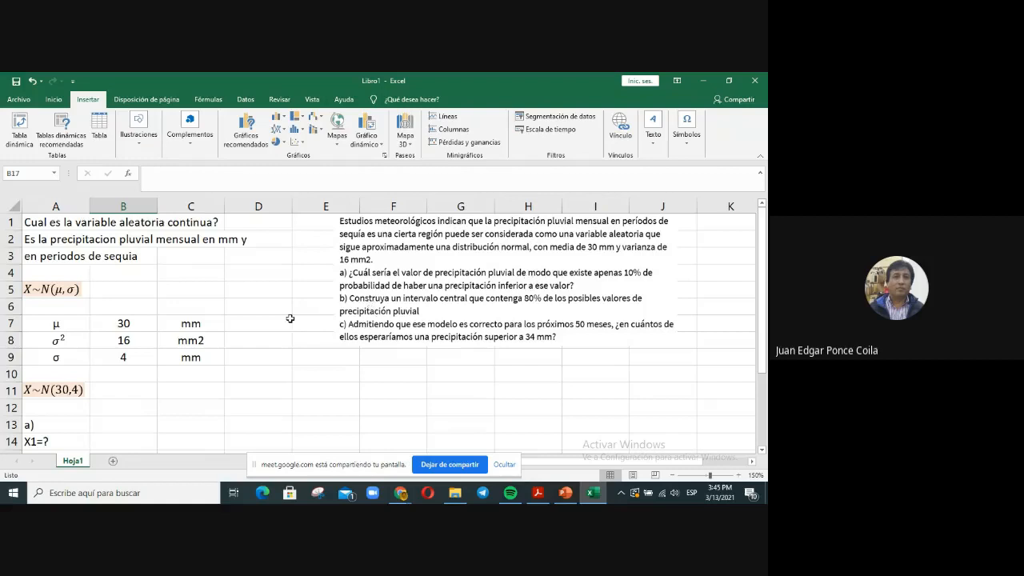
scroll(290, 320, "down", 3)
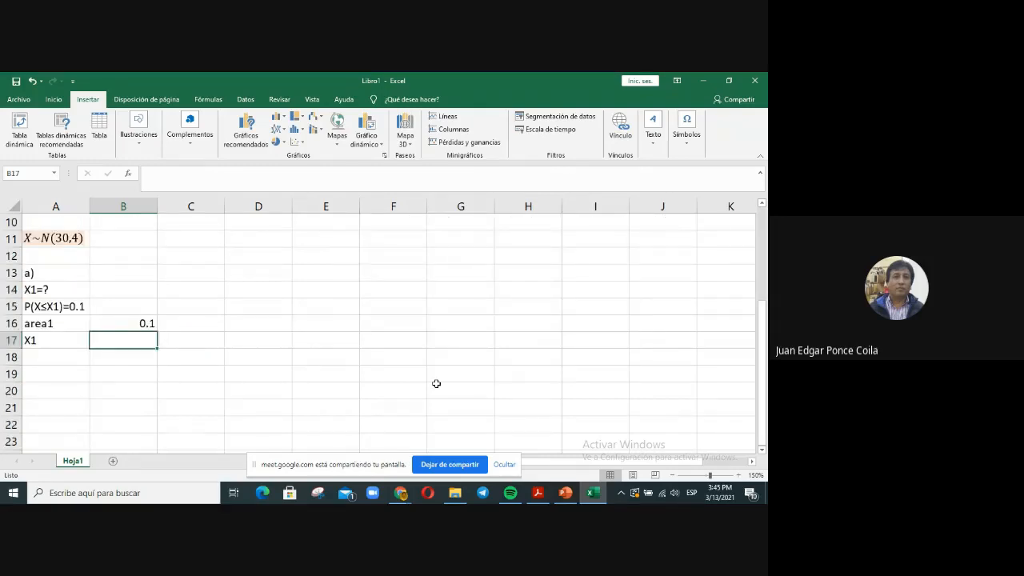
Step: Calculate X1 in cell B17 with =INV.NORM(B16,B7,B9), using the area, mean and standard deviation cells
type("=inv")
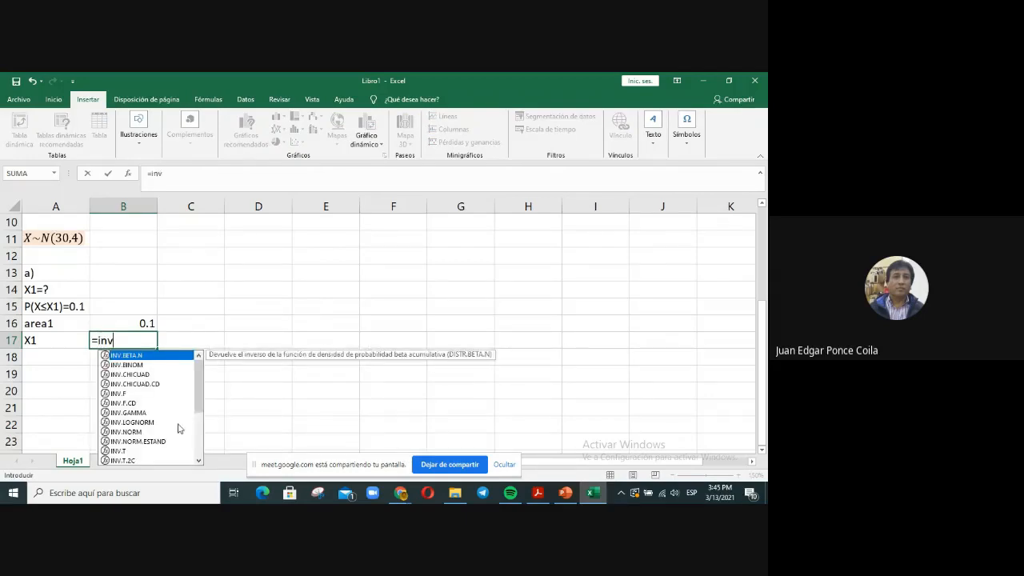
left_click(133, 432)
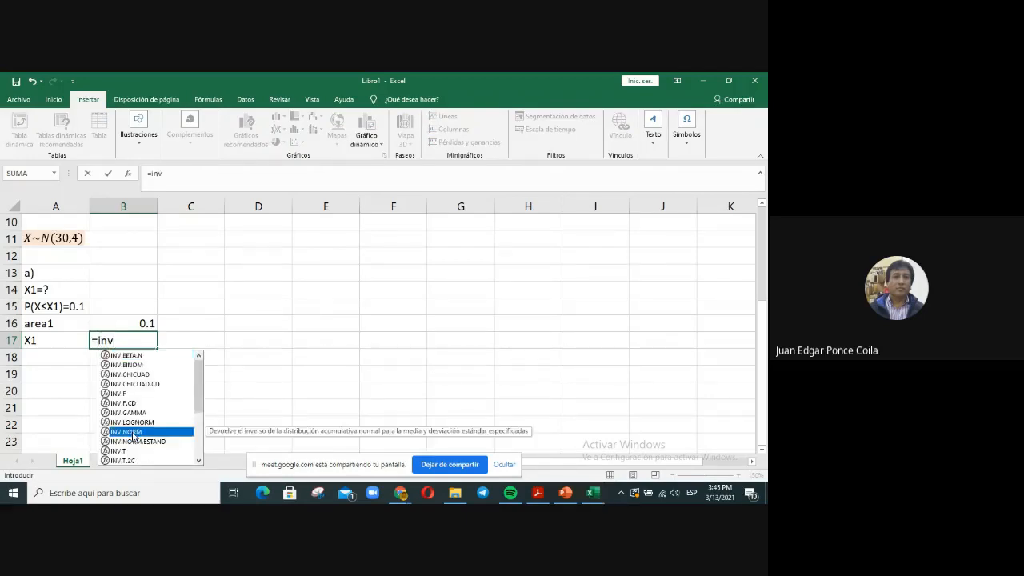
double_click(133, 432)
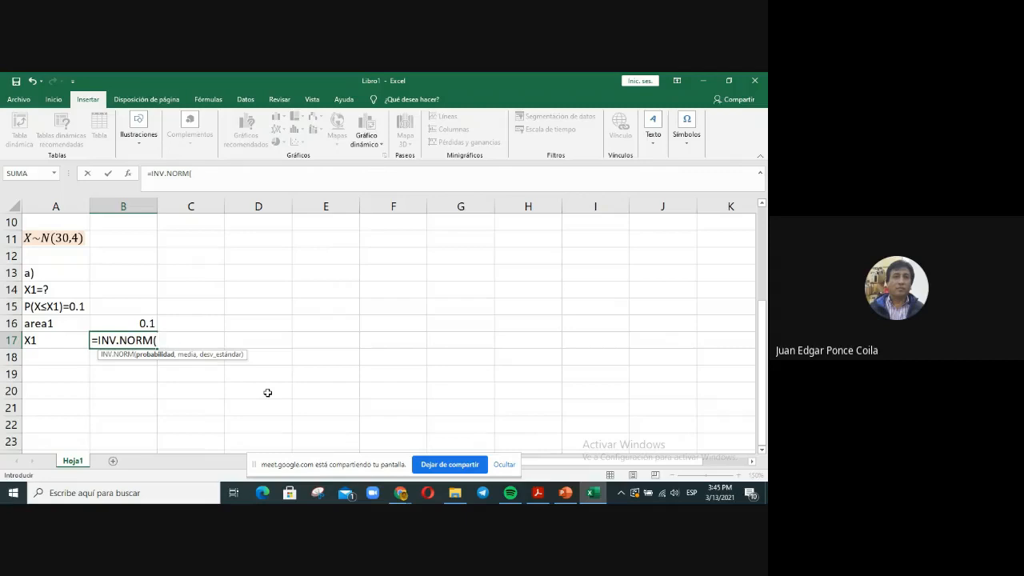
key("Up")
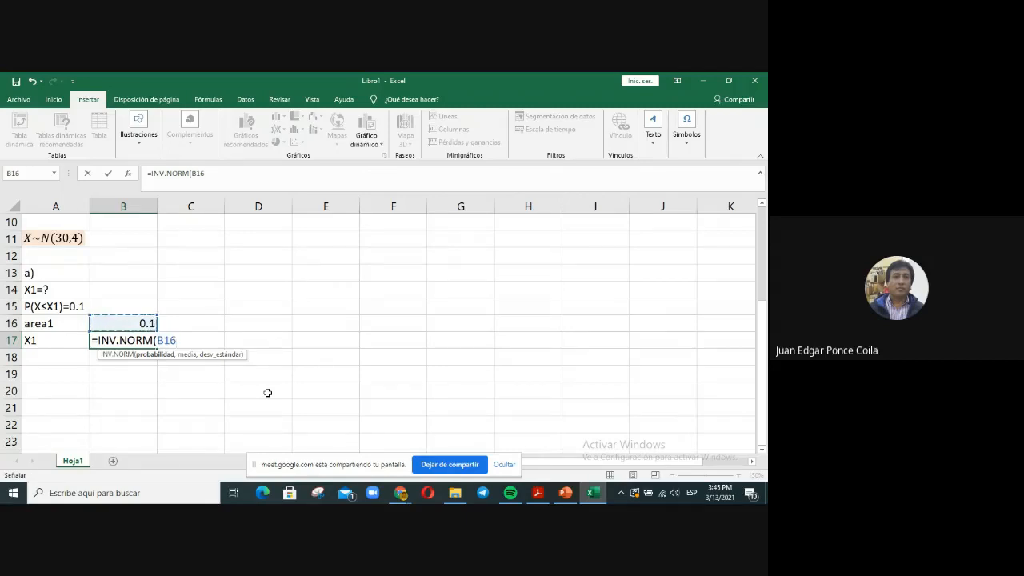
type(",")
scroll(272, 345, "up", 1)
scroll(272, 346, "up", 2)
left_click(130, 322)
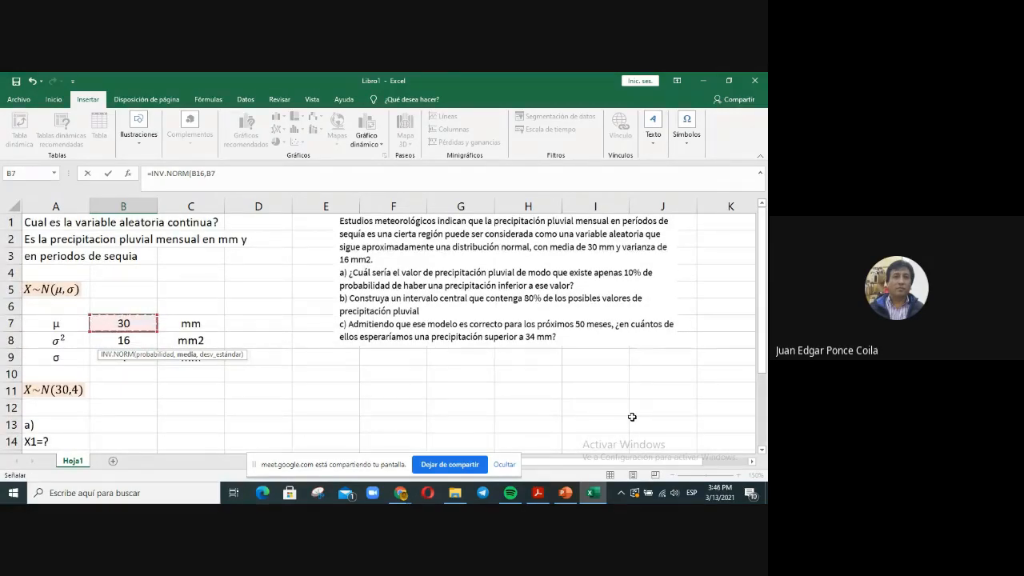
type(",")
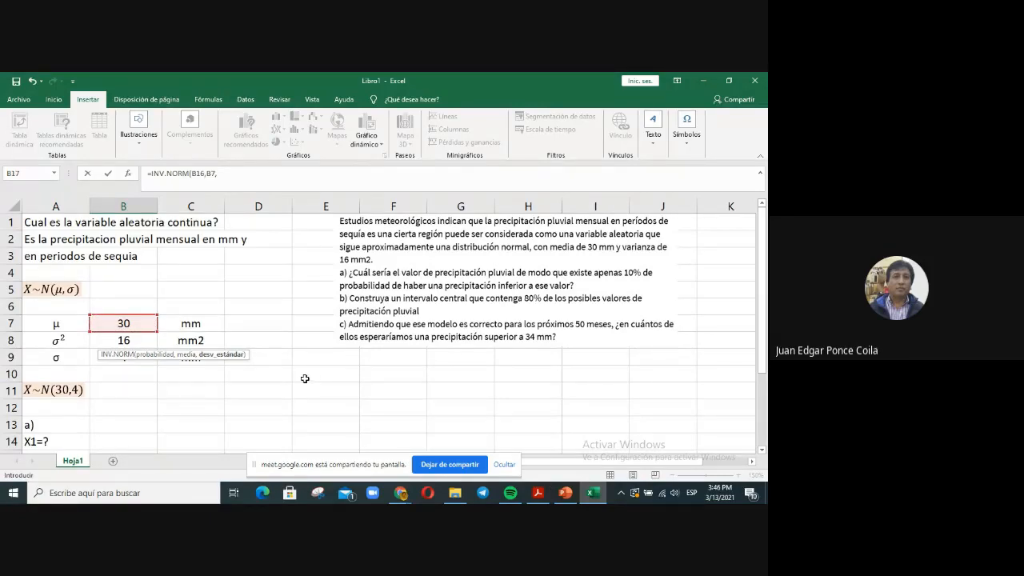
scroll(305, 379, "down", 2)
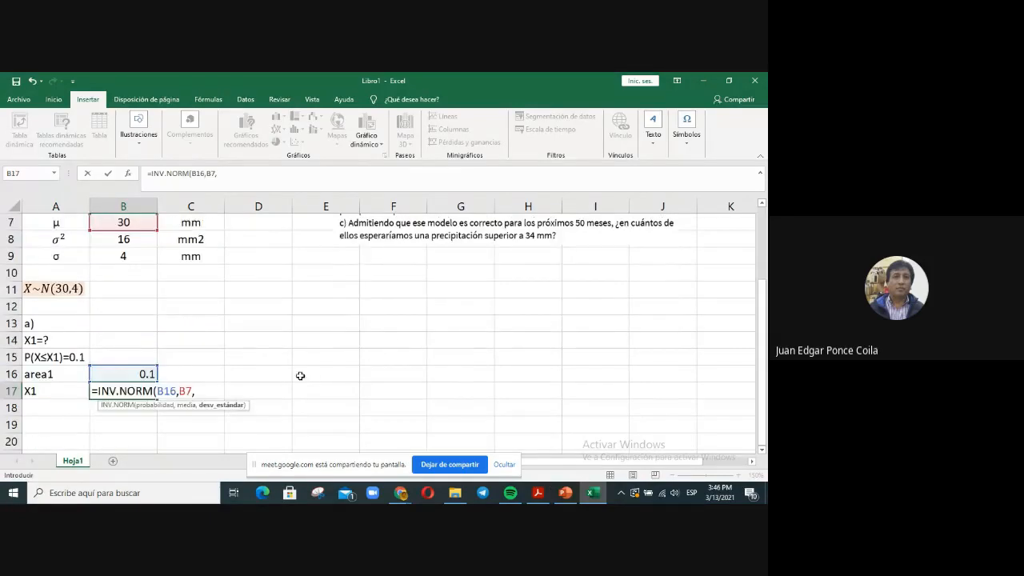
left_click(133, 256)
type(")")
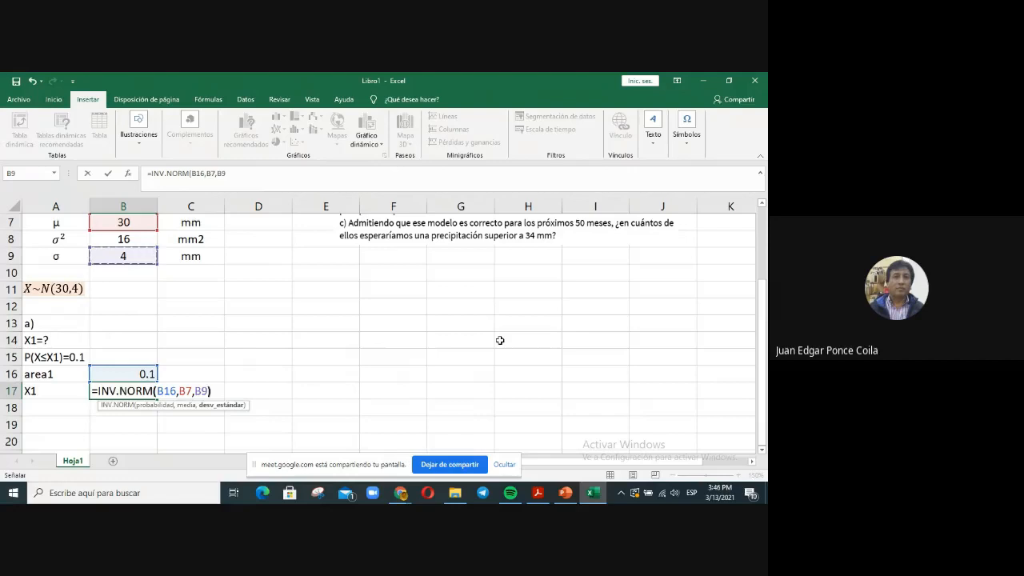
key("Return")
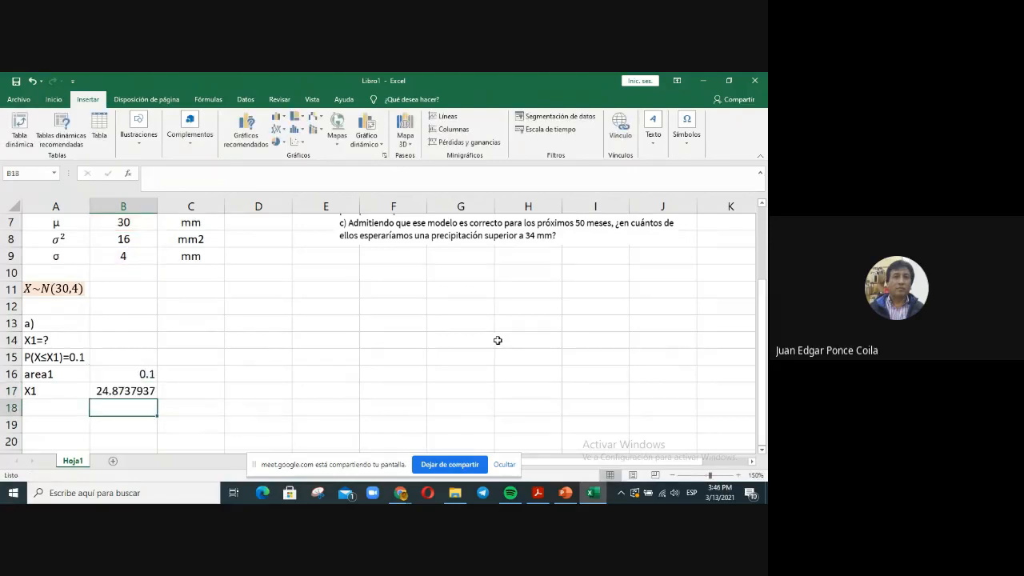
Step: Format the X1 result in cell B17 as a number with one decimal place
left_click(124, 395)
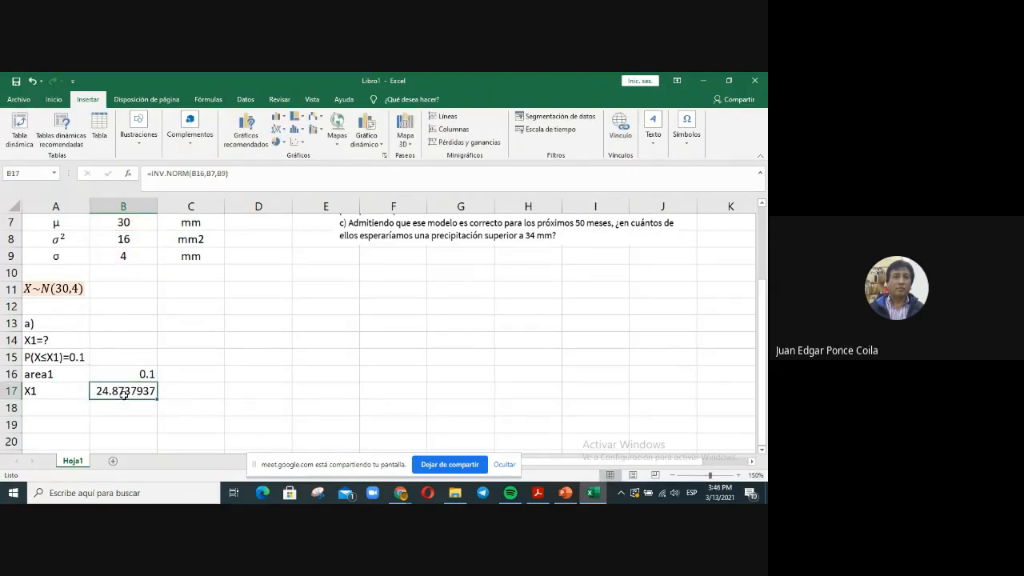
right_click(128, 394)
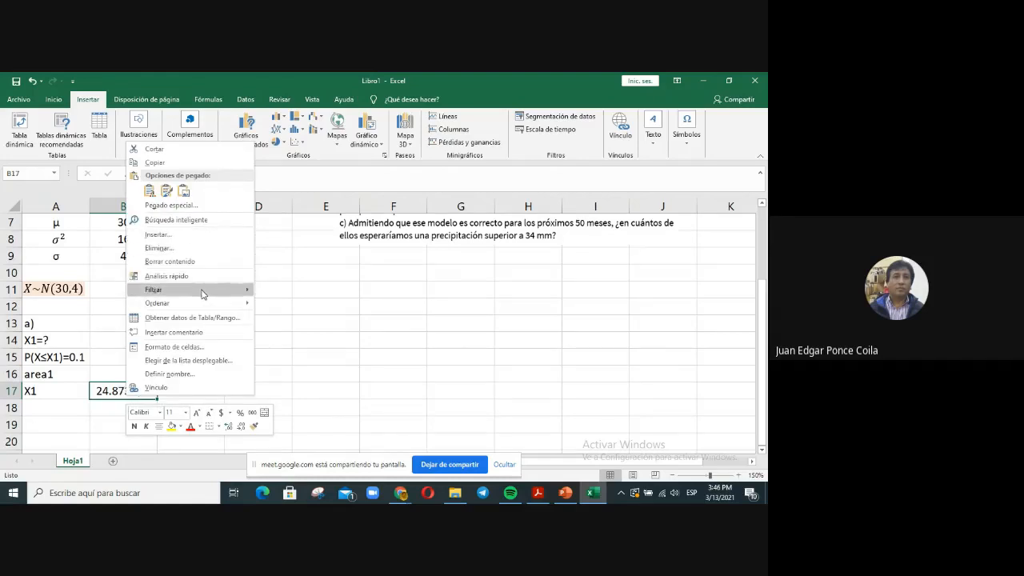
left_click(185, 349)
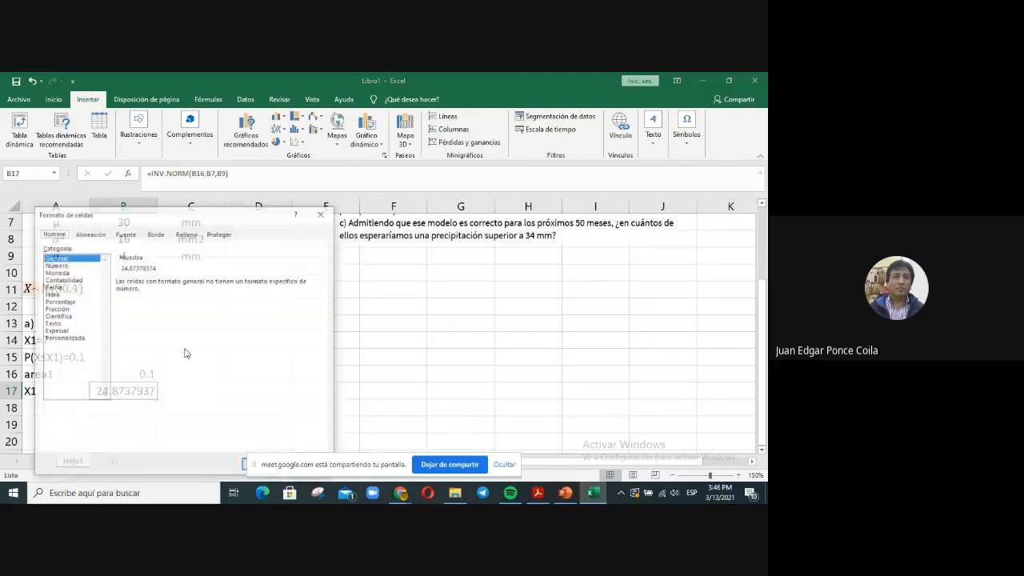
left_click(91, 264)
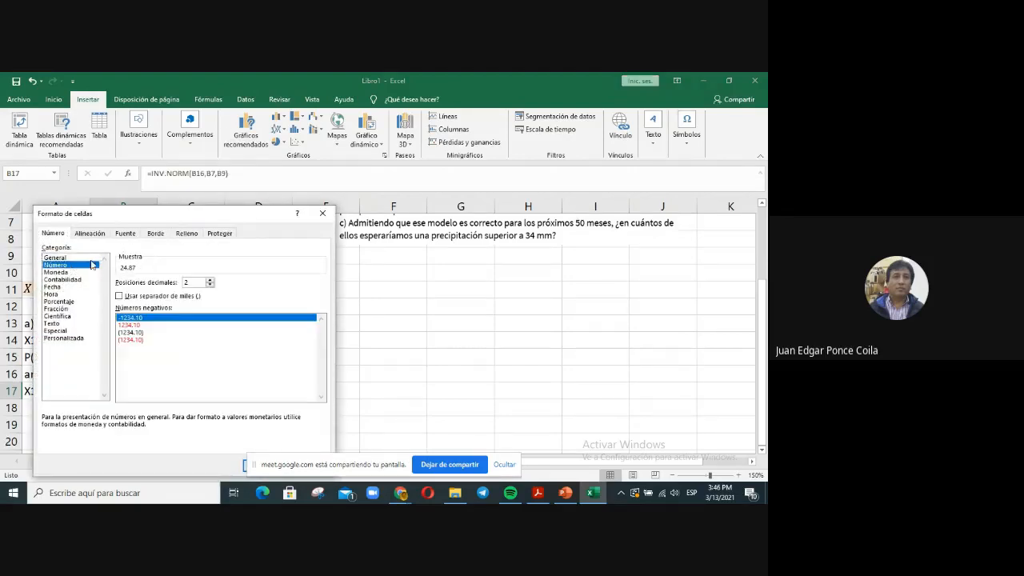
left_click(211, 286)
key("Return")
Step: Enter the unit mm in cell C17, beside the X1 value
left_click(232, 388)
left_click(198, 394)
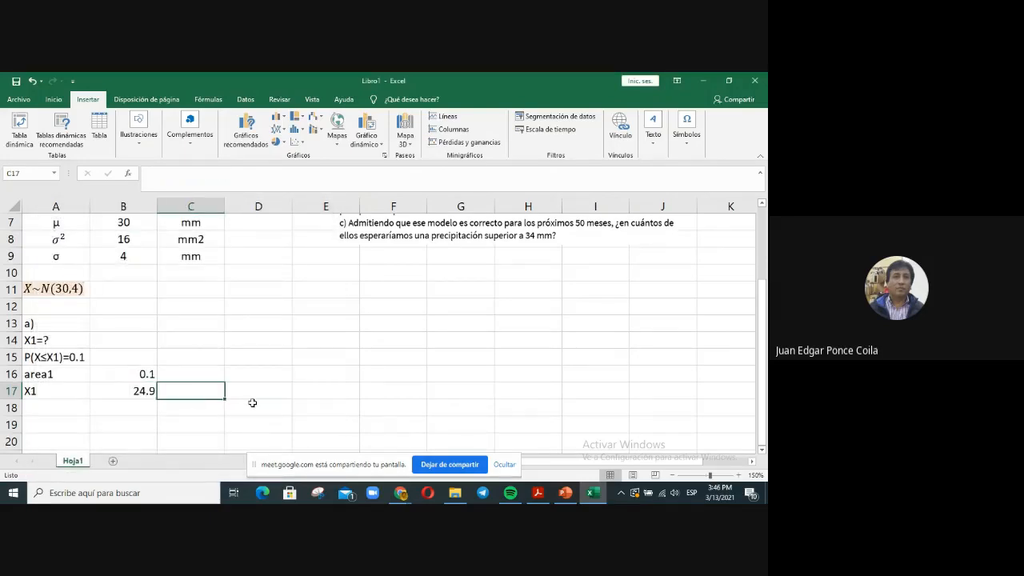
type("mm")
left_click(265, 405)
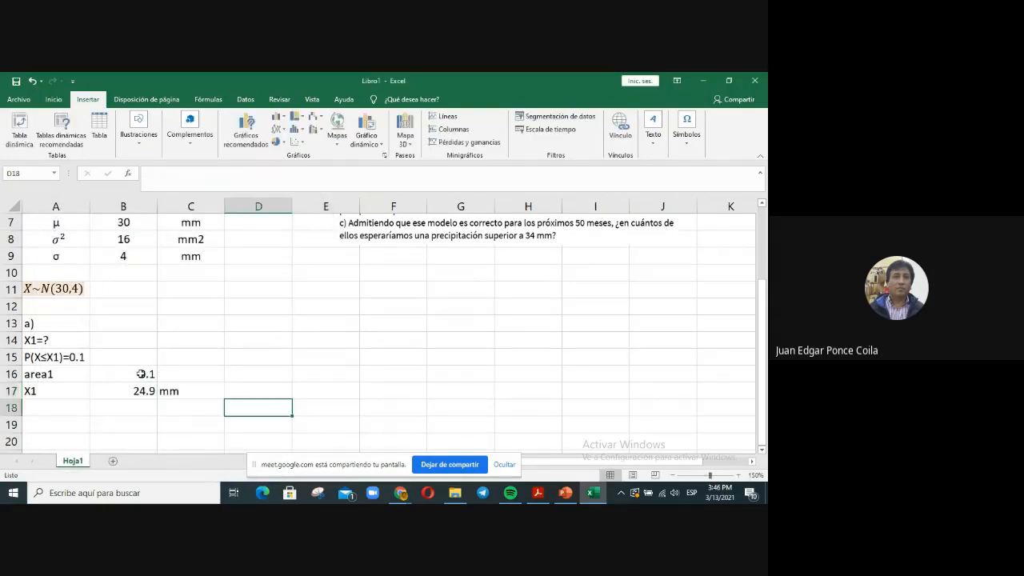
Step: Center the values in B16:B17 and the mm unit in C17 horizontally
left_click_drag(134, 366, 132, 391)
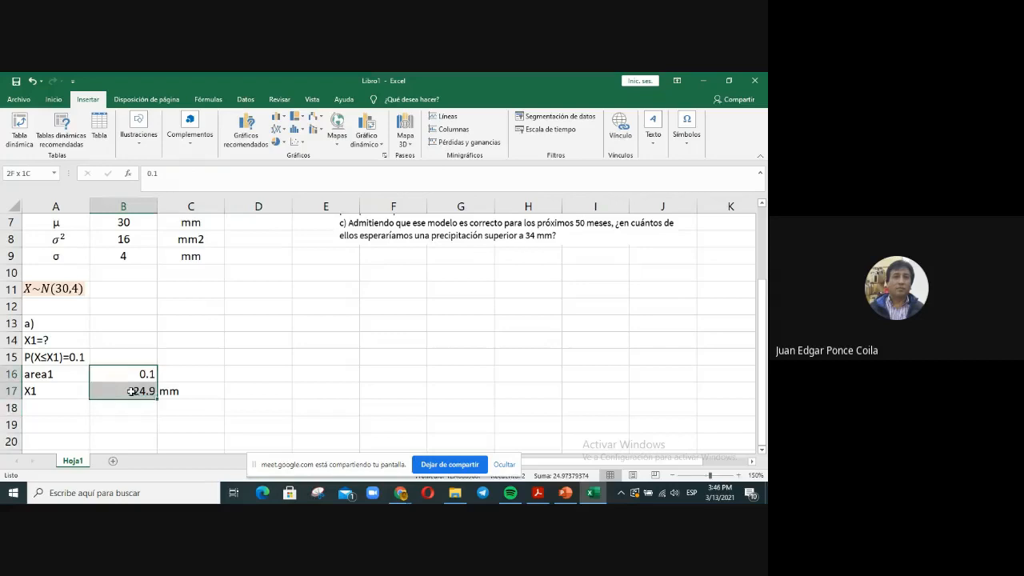
left_click(52, 100)
left_click(197, 139)
left_click(324, 373)
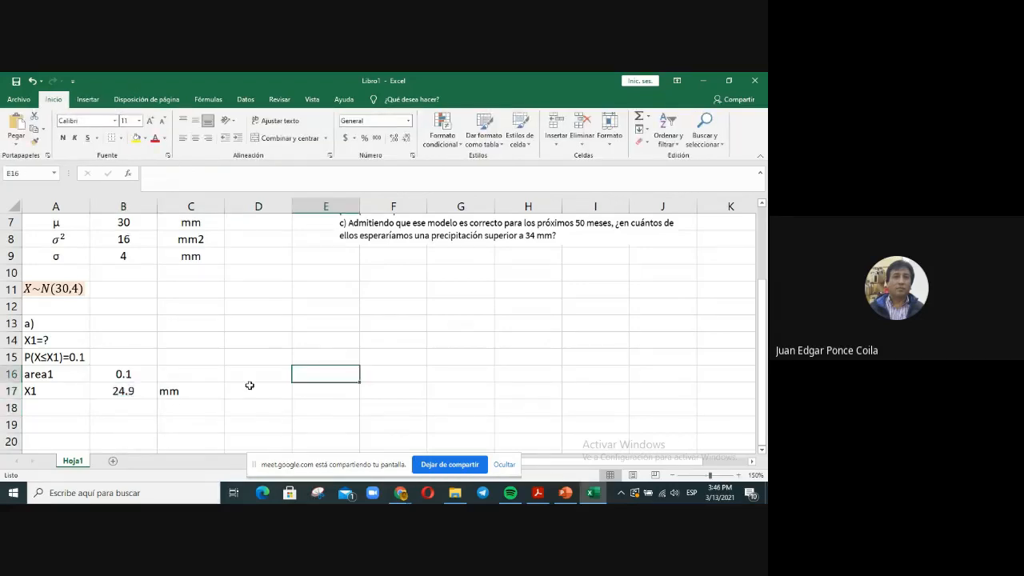
left_click(191, 390)
left_click(196, 139)
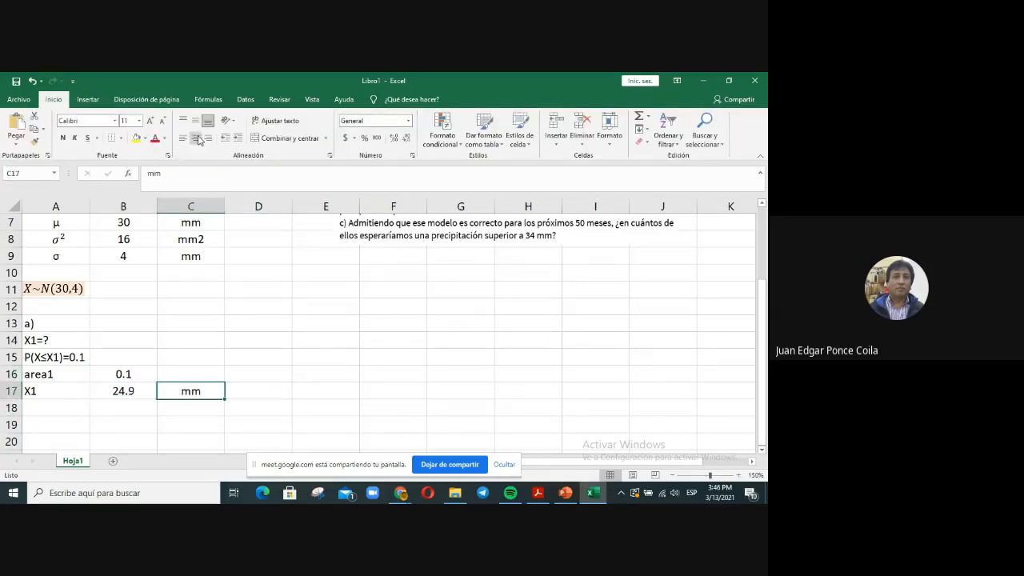
left_click(376, 392)
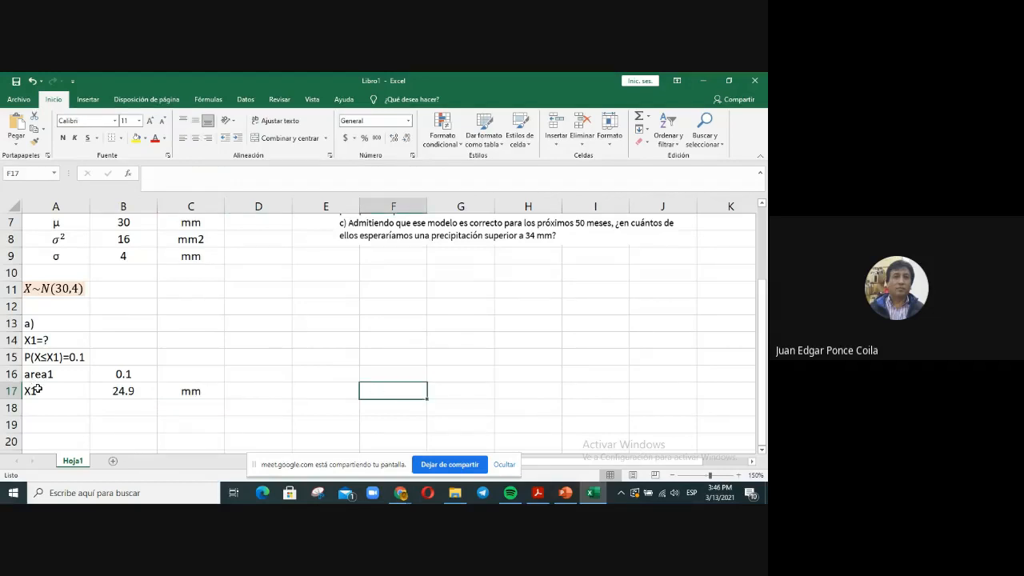
Step: Highlight the X1 result row, cells A17 to C17, with a yellow fill
left_click_drag(35, 389, 187, 391)
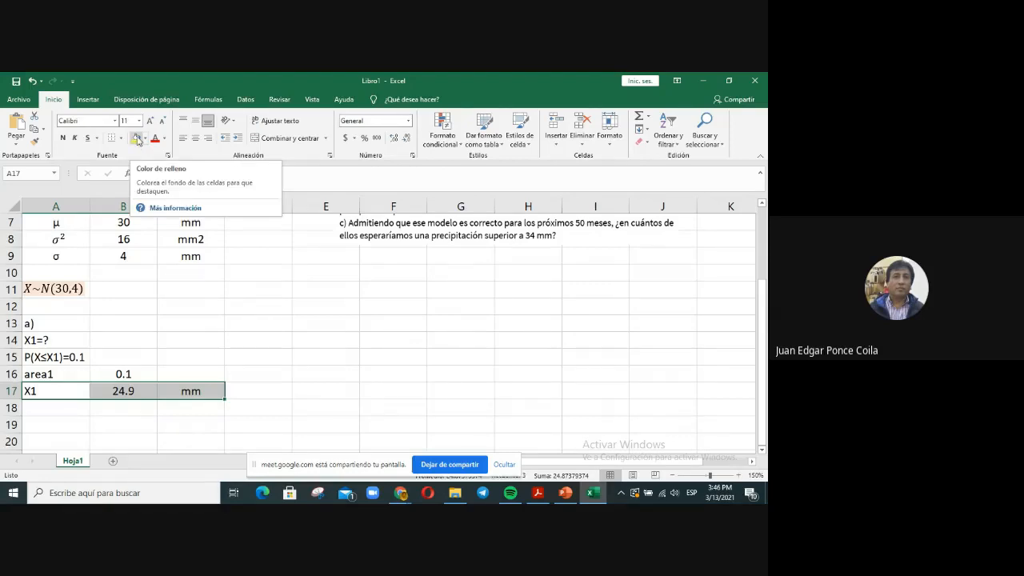
left_click(136, 143)
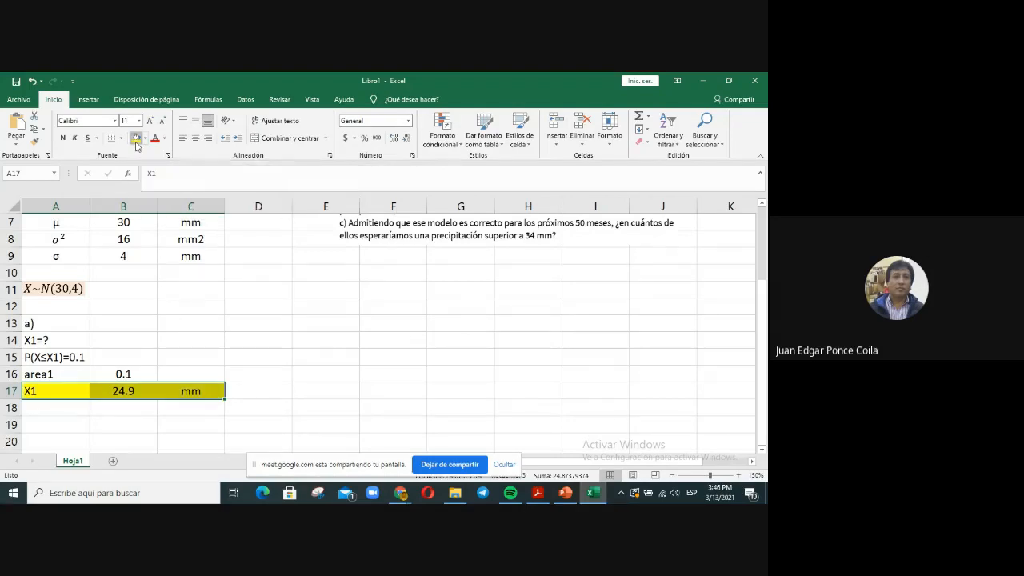
left_click(269, 379)
Step: Begin a probability statement in cell A19 with P(X followed by an inserted ≤ symbol
scroll(241, 350, "down", 2)
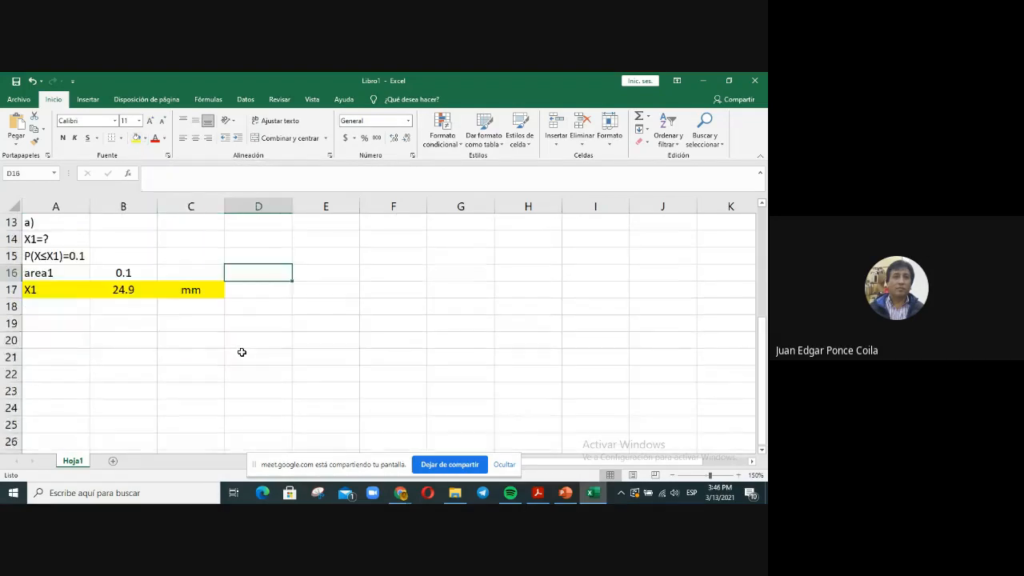
left_click(58, 319)
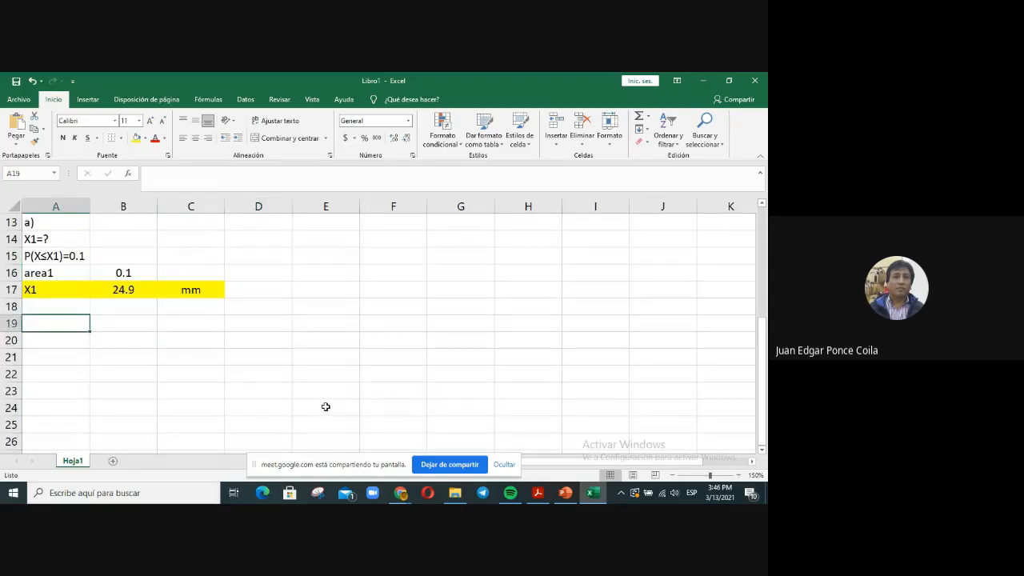
type("=")
key("BackSpace")
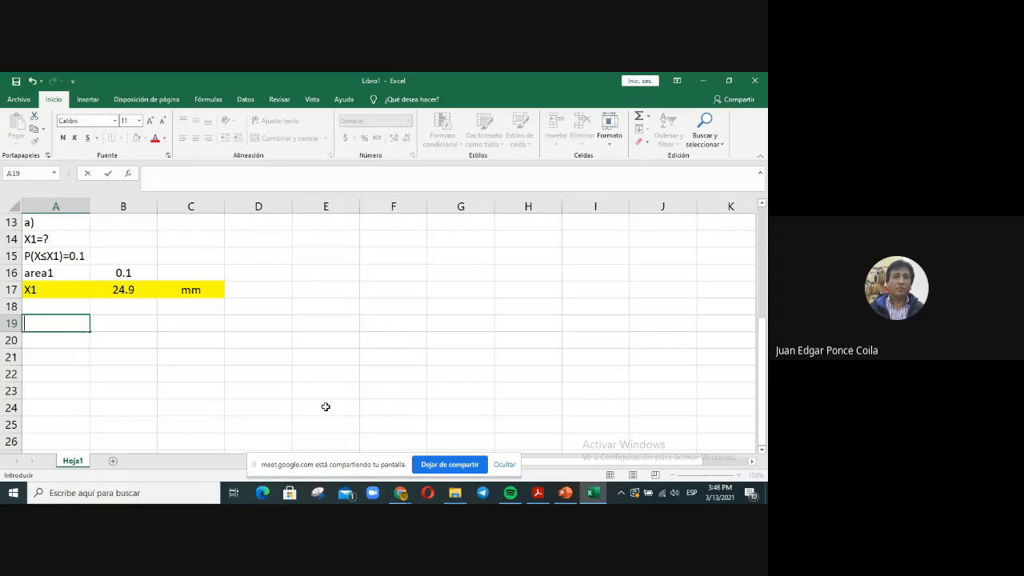
type("P(X")
left_click(90, 100)
left_click(686, 128)
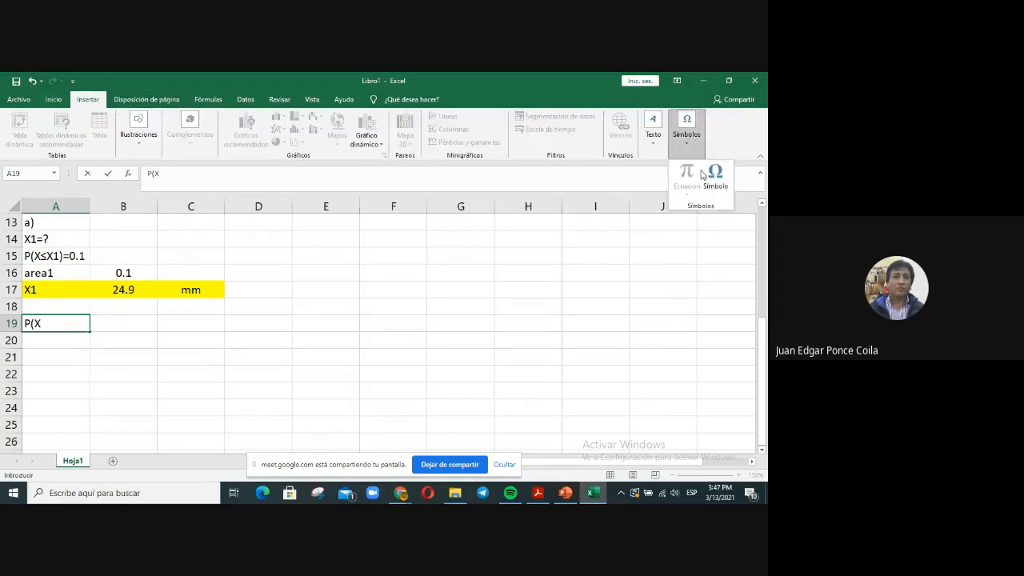
left_click(714, 180)
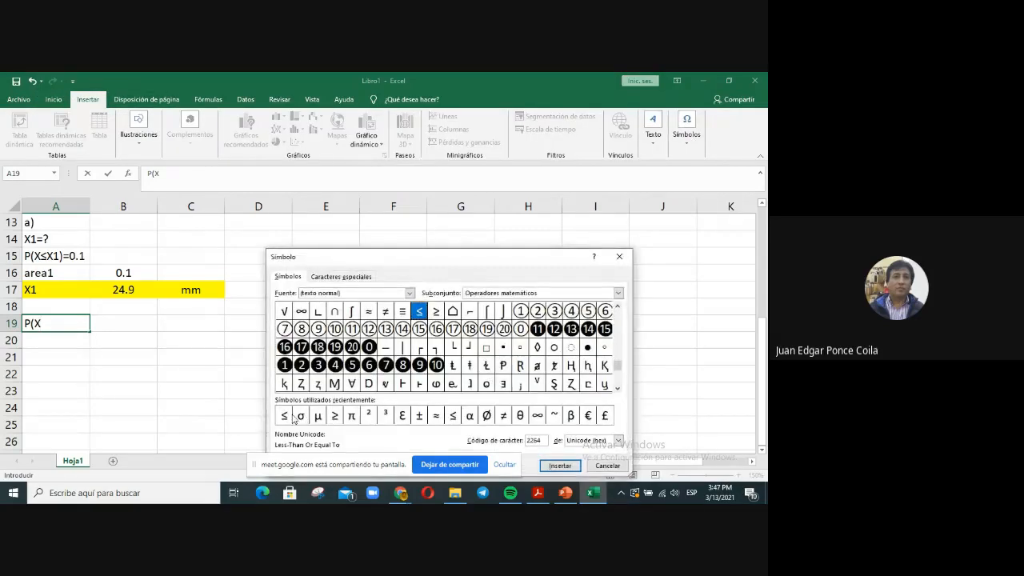
left_click(283, 414)
left_click(560, 466)
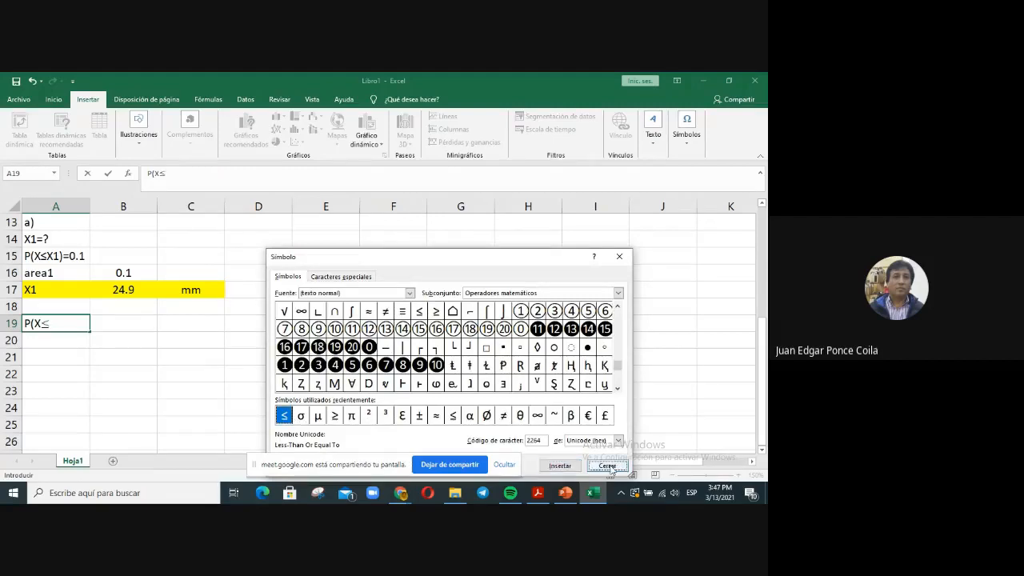
left_click(607, 465)
Step: Complete the probability statement in cell A19 as P(X≤24.9) = 0.1
type("24")
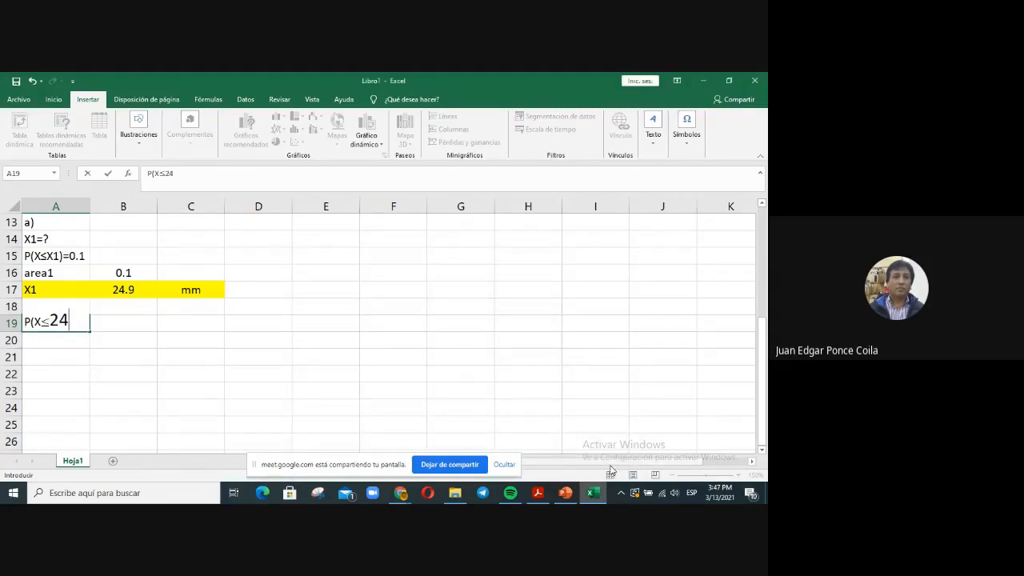
key("BackSpace")
key("BackSpace")
type("24.9)")
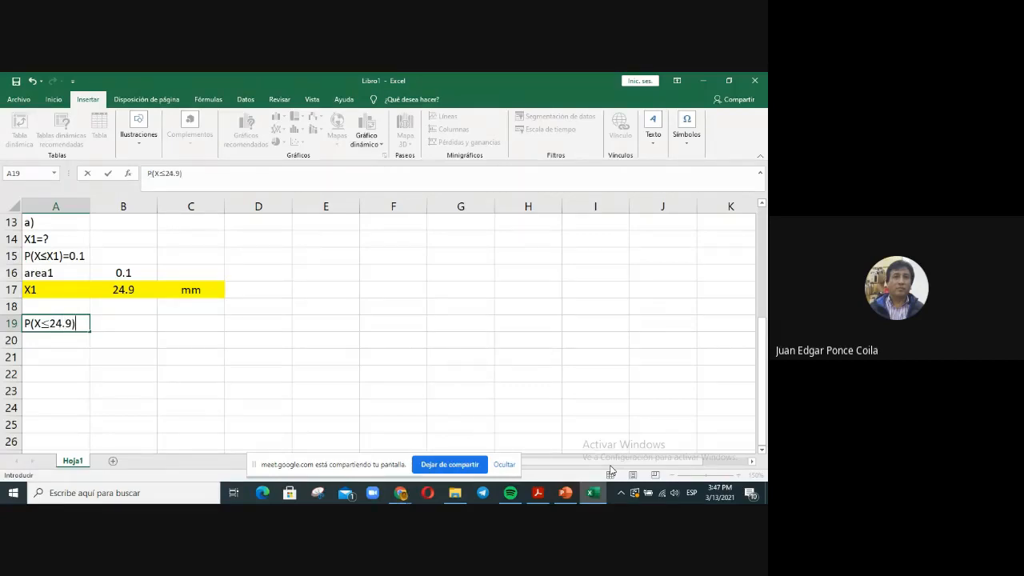
type(" = 0.1")
key("Return")
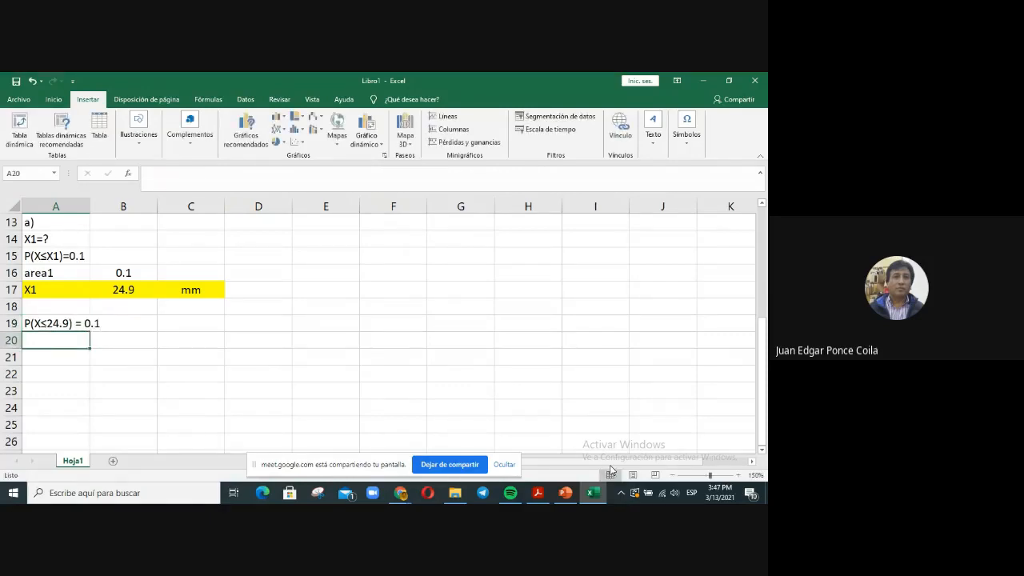
Step: Review the part a) solution in rows 13 to 19 against the questions in the problem statement
left_click(56, 324)
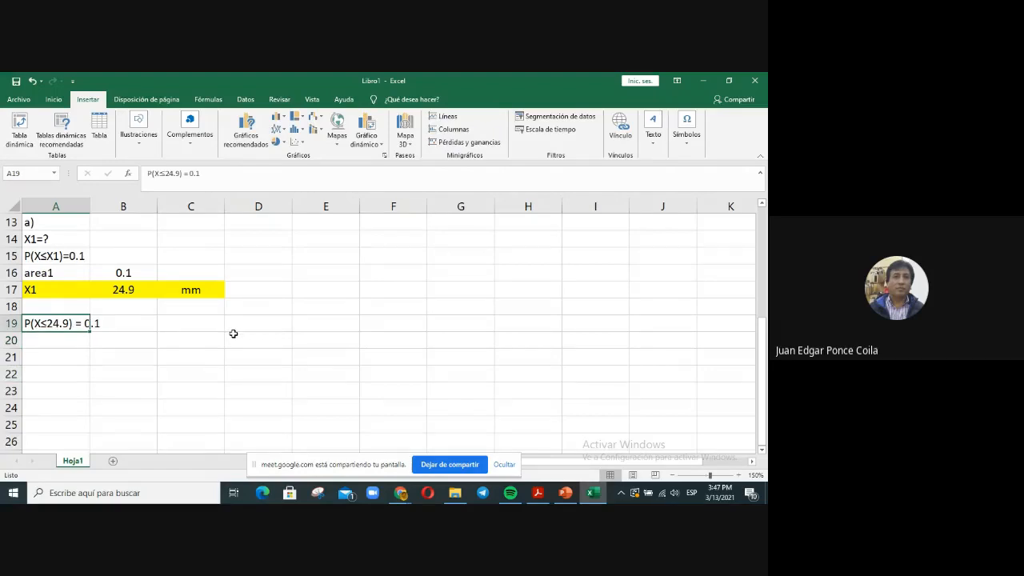
scroll(235, 334, "up", 1)
scroll(236, 334, "up", 3)
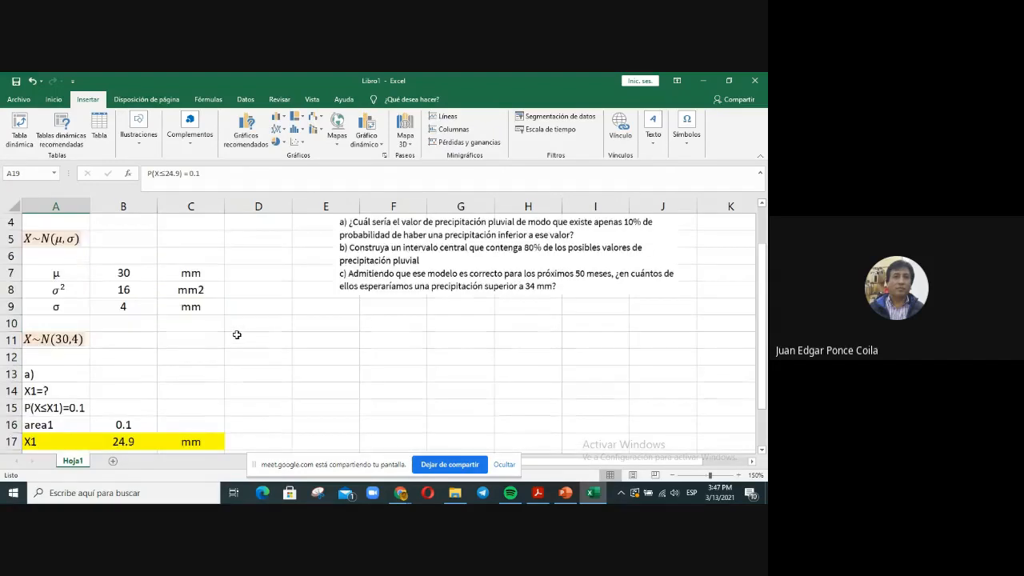
scroll(237, 335, "down", 2)
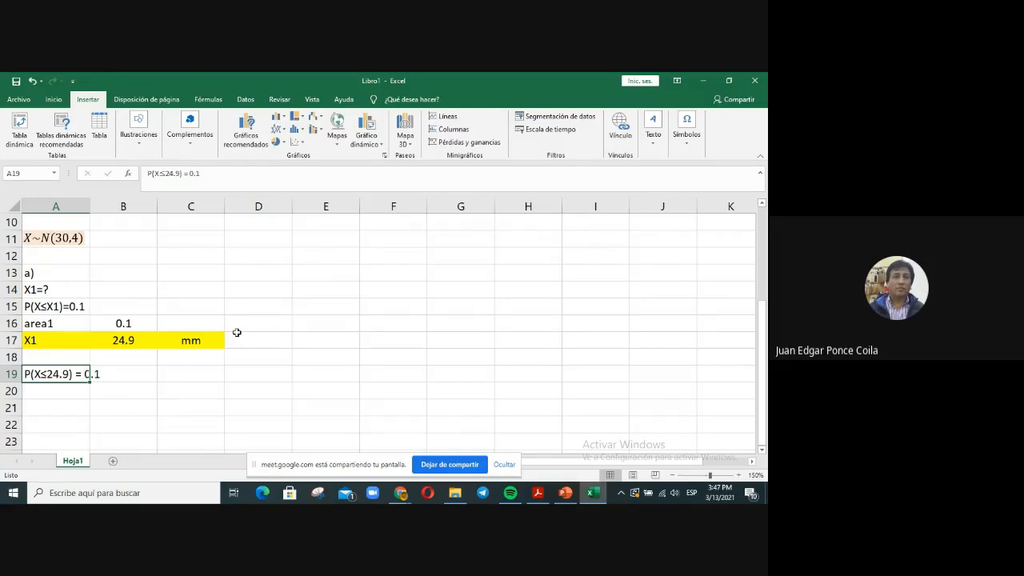
left_click(199, 403)
scroll(343, 357, "up", 1)
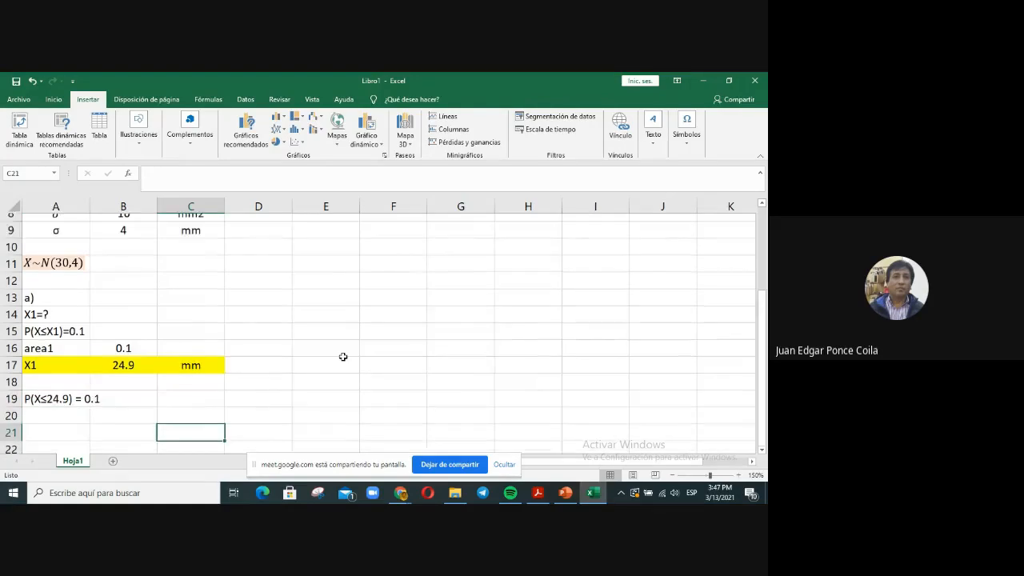
scroll(343, 357, "up", 3)
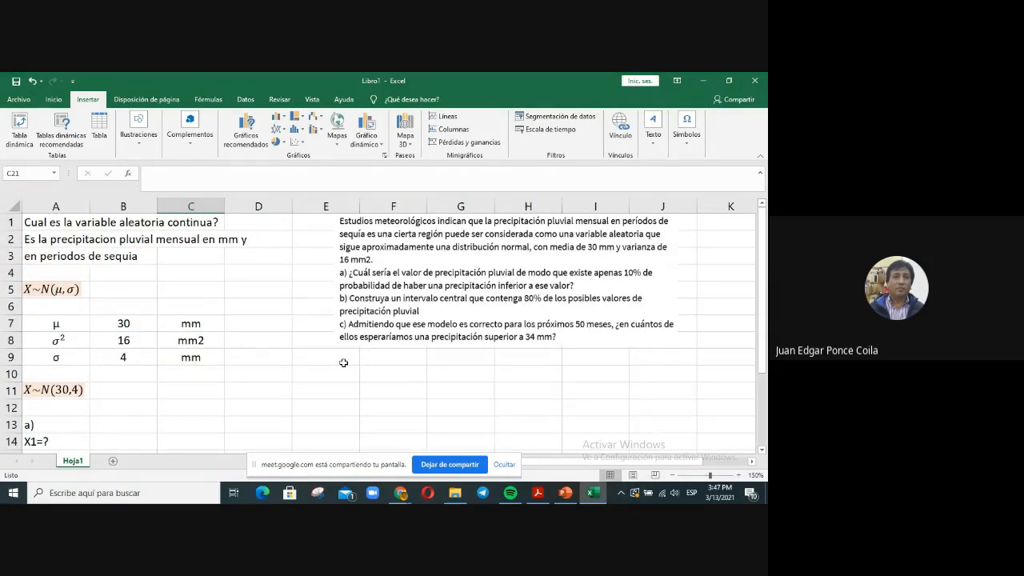
Step: Label cell A21 as b) to start the second part of the solution below the P(X≤24.9) statement
left_click(349, 312)
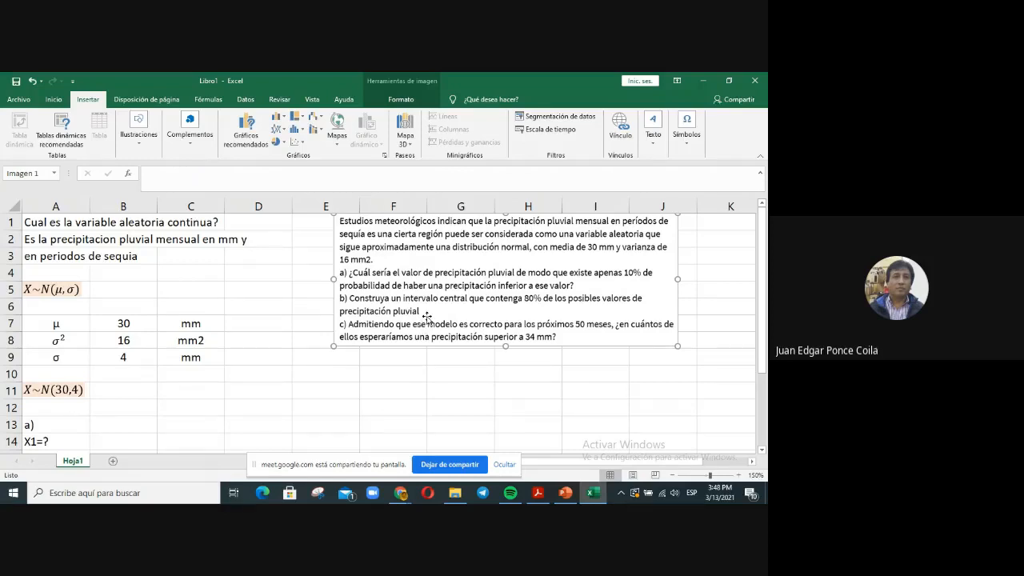
scroll(426, 316, "down", 4)
scroll(427, 315, "up", 2)
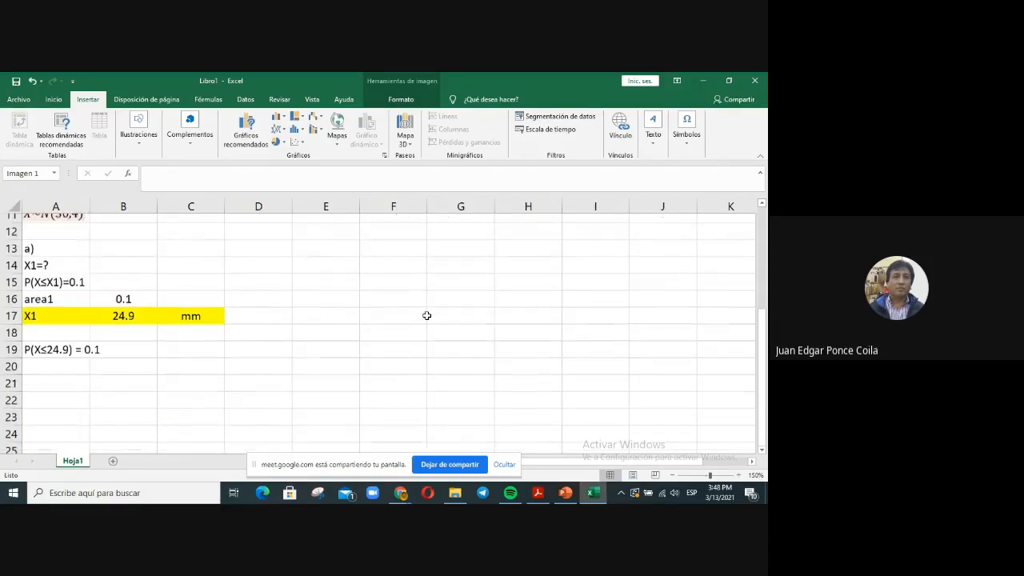
scroll(426, 316, "down", 2)
scroll(426, 316, "up", 2)
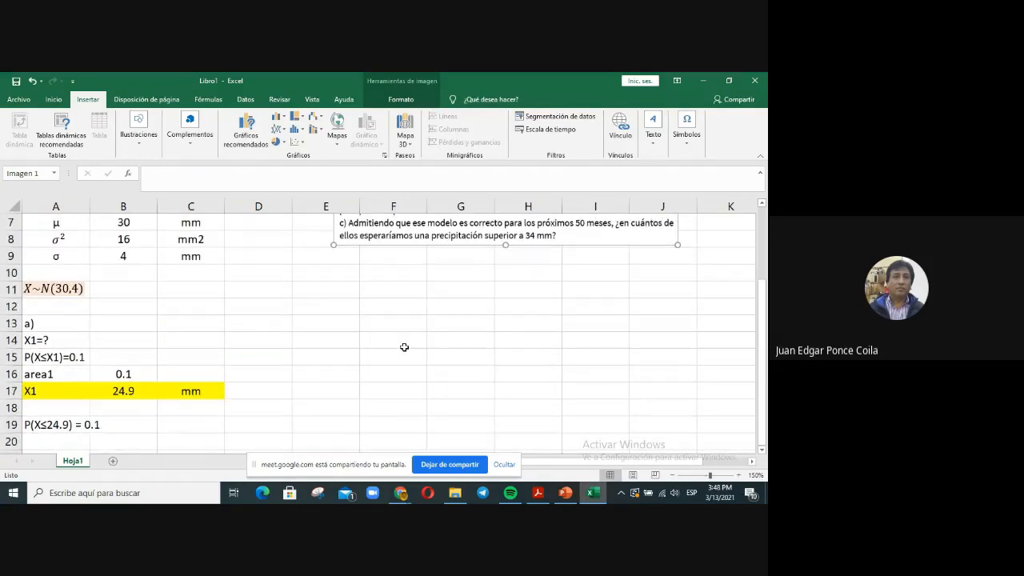
scroll(405, 347, "down", 1)
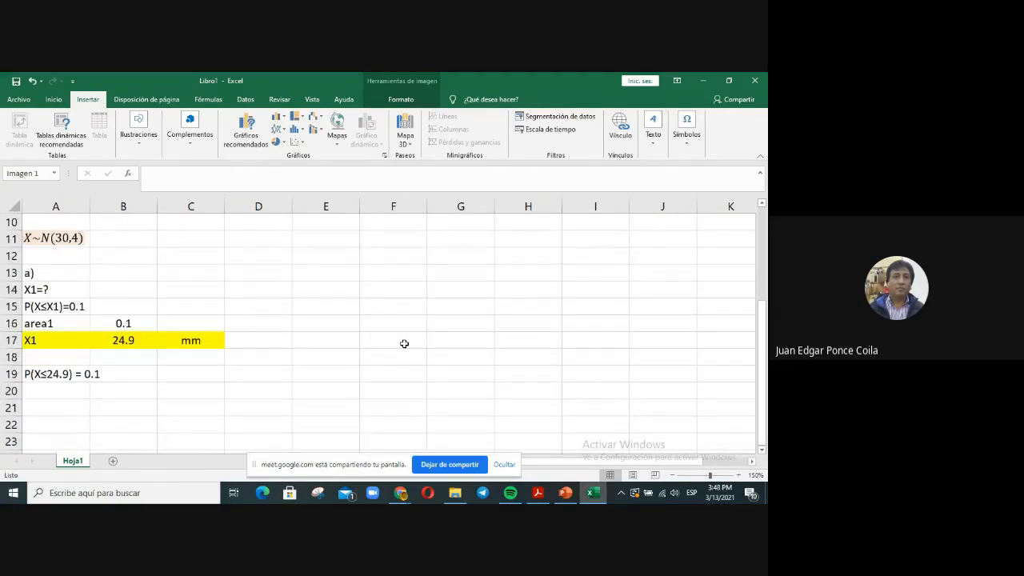
left_click(39, 408)
type("b)")
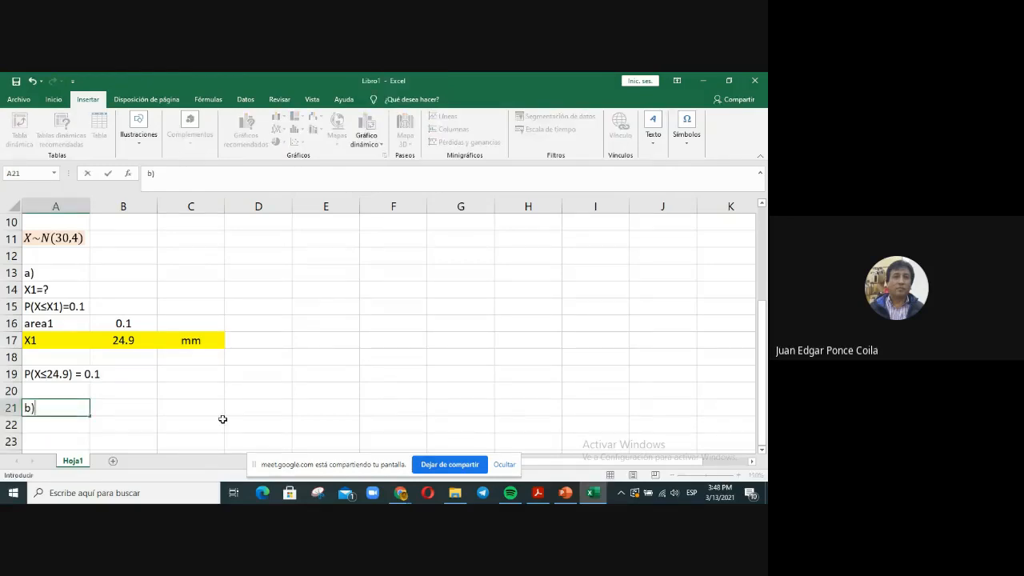
key("Return")
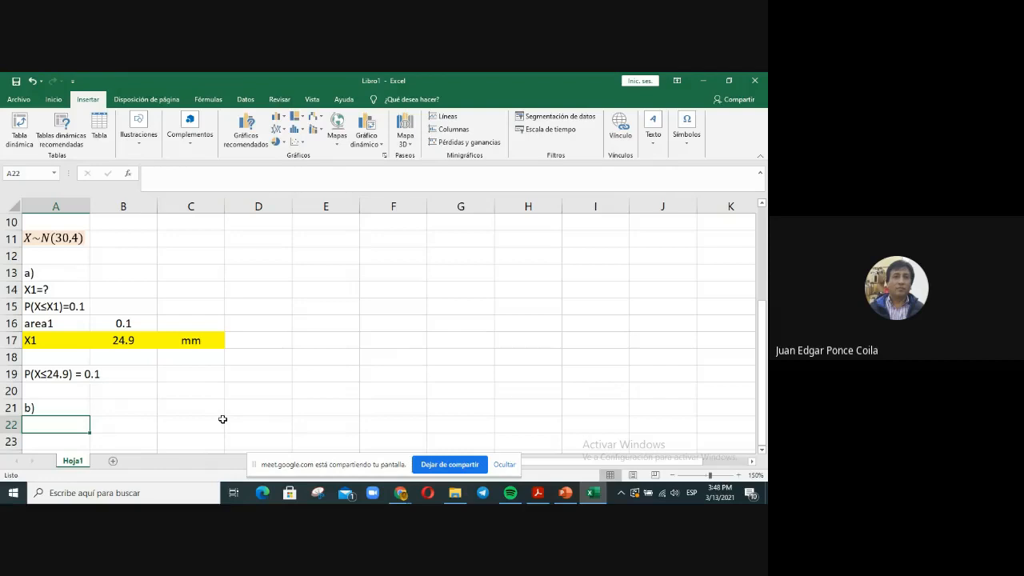
Step: Following question b), label cell A22 as area2 and enter 0.8 in cell B22
scroll(297, 349, "up", 3)
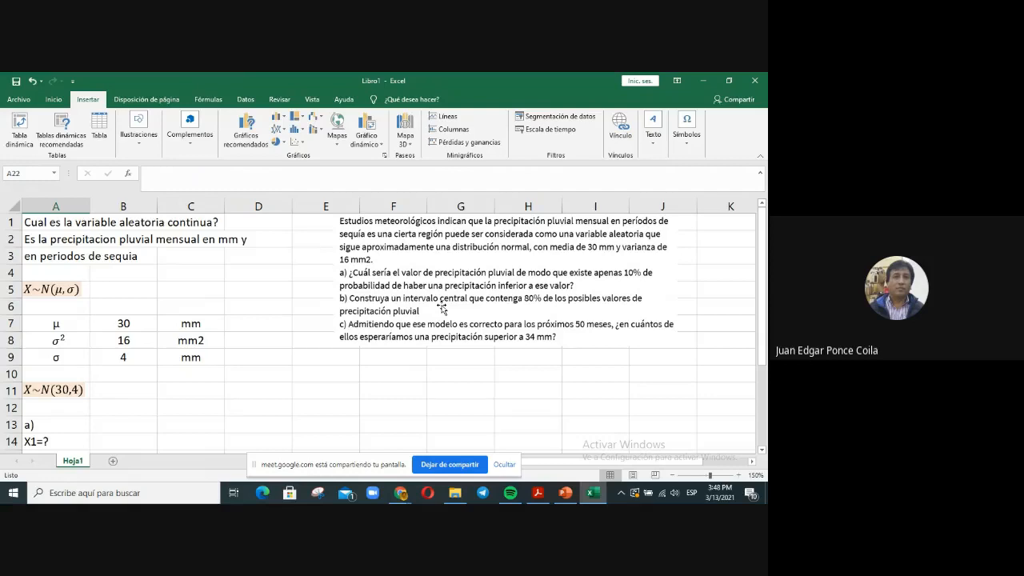
scroll(452, 302, "down", 5)
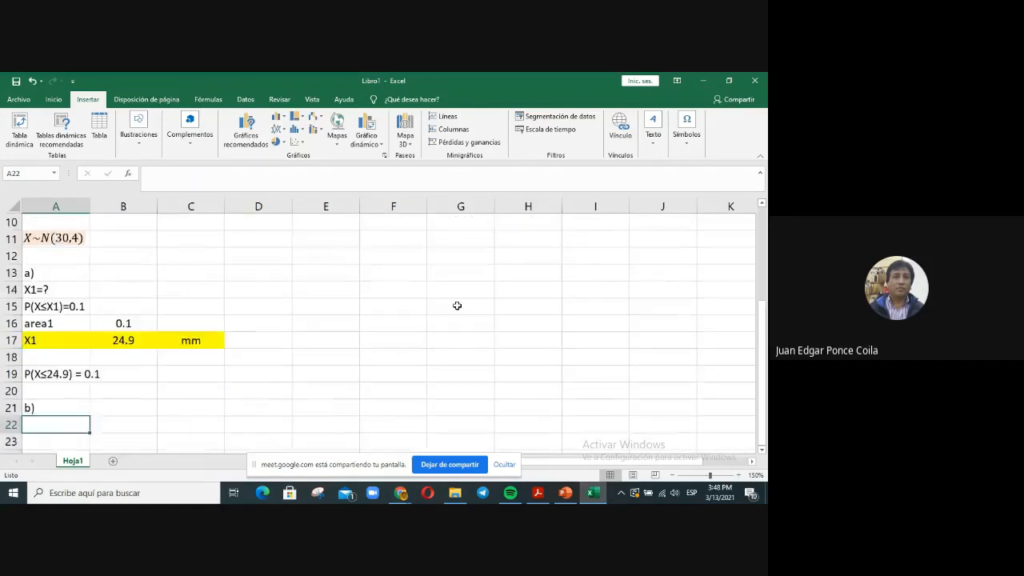
scroll(456, 299, "up", 5)
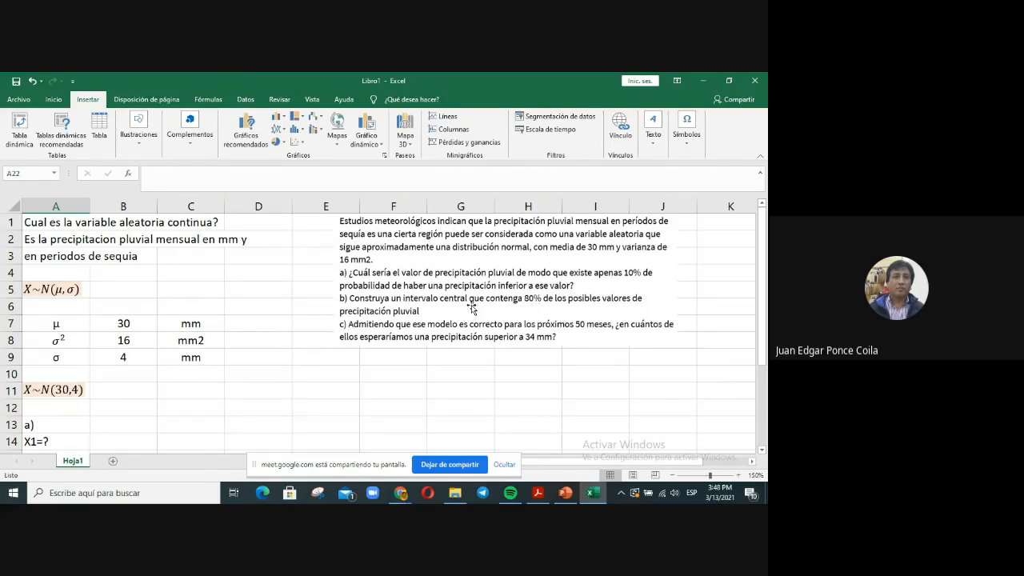
scroll(454, 306, "down", 4)
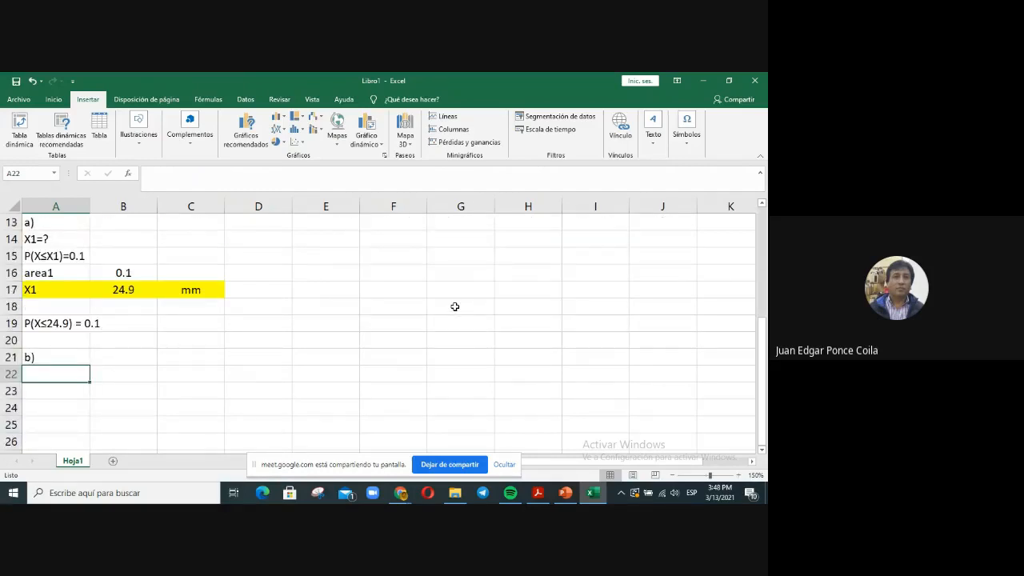
type("area")
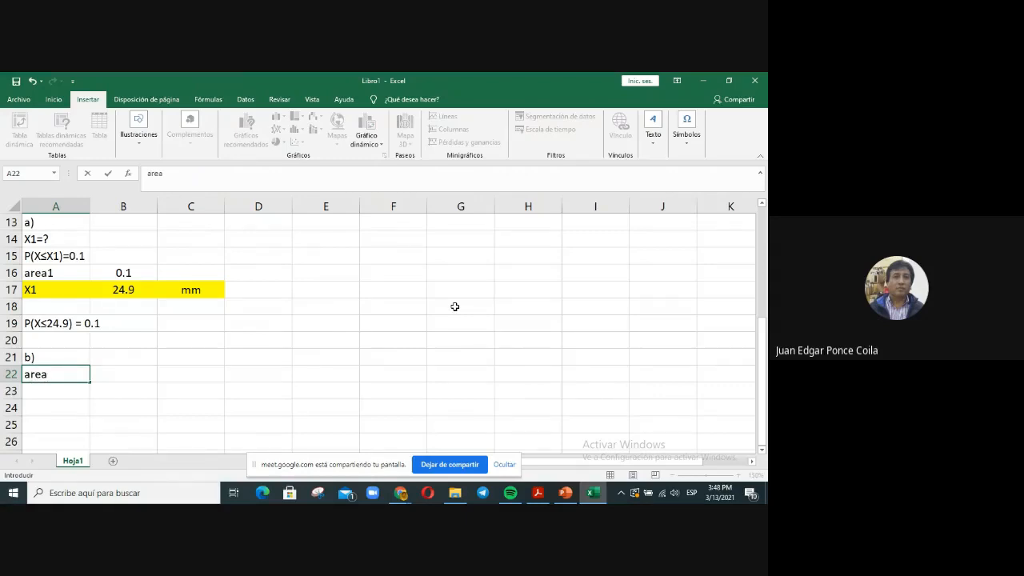
type("2")
key("Tab")
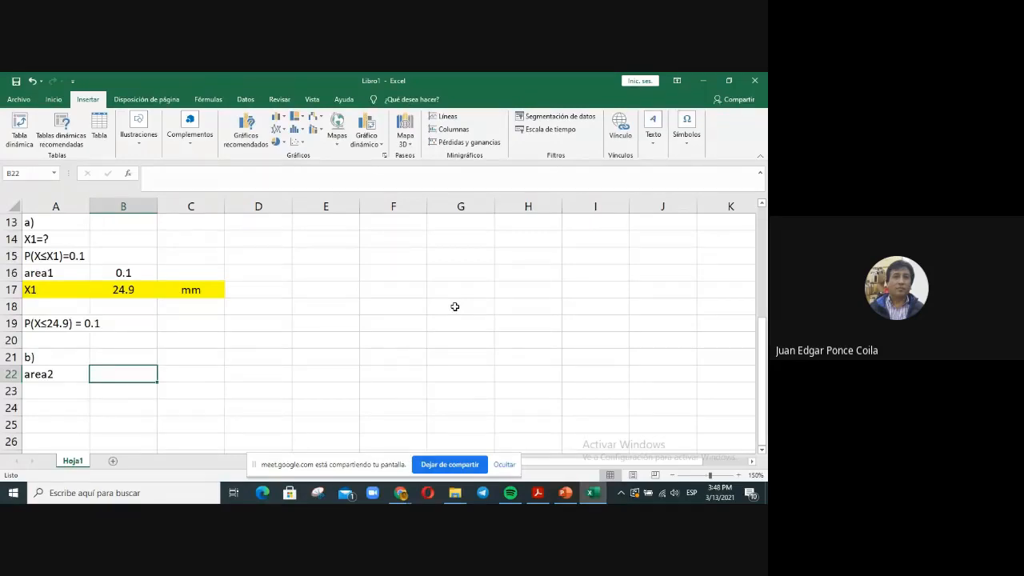
type("0.8")
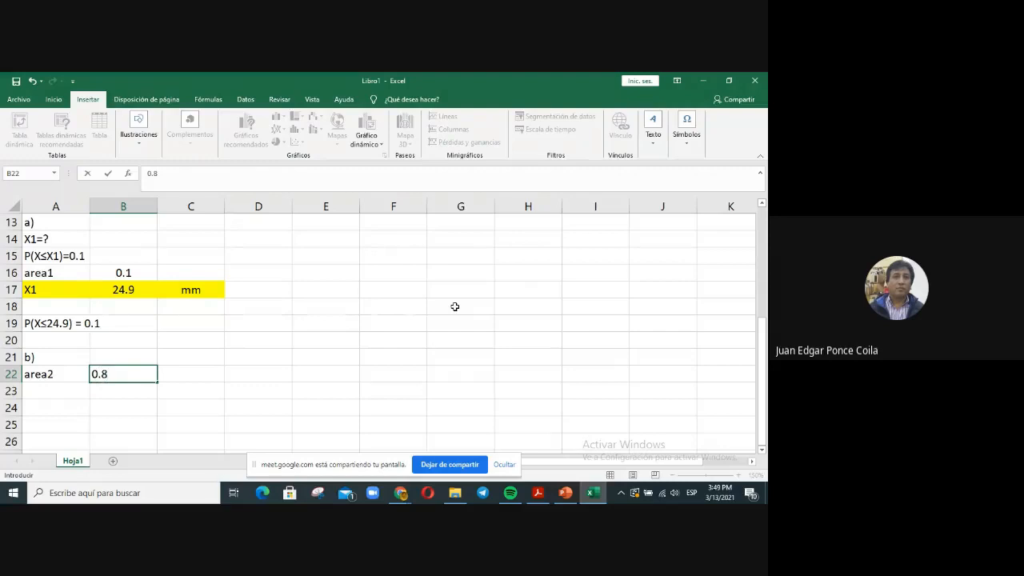
key("Return")
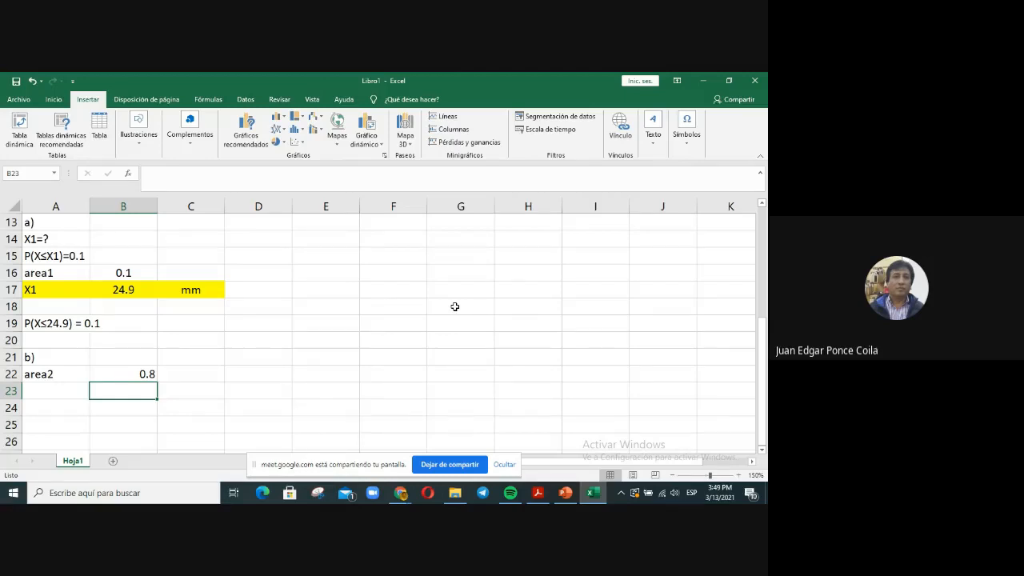
Step: Label cell A23 as area3 and calculate it in cell B23 as half of area2 with the formula =B22/2
key("Left")
type("area2")
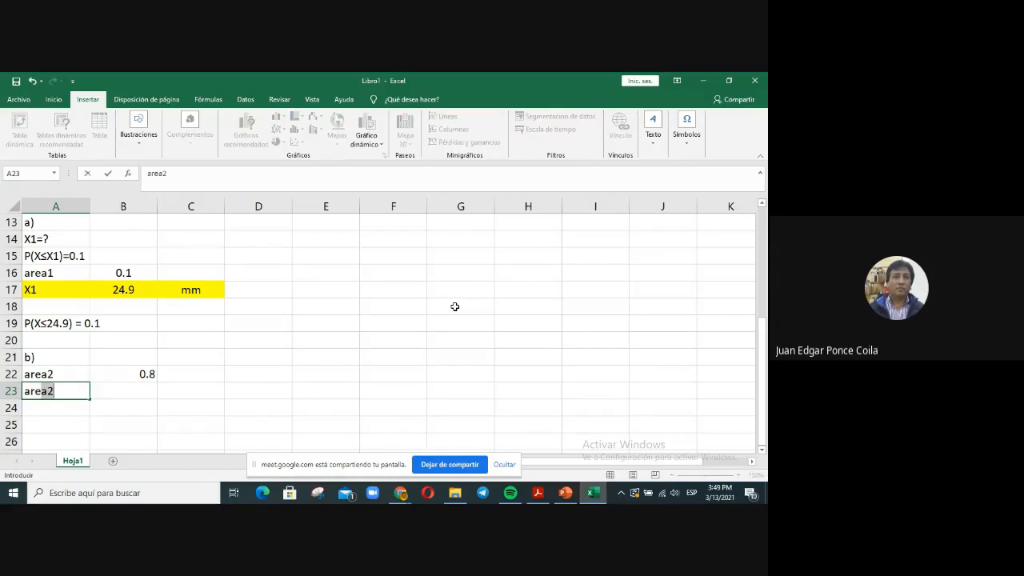
type("3")
key("Tab")
type("=")
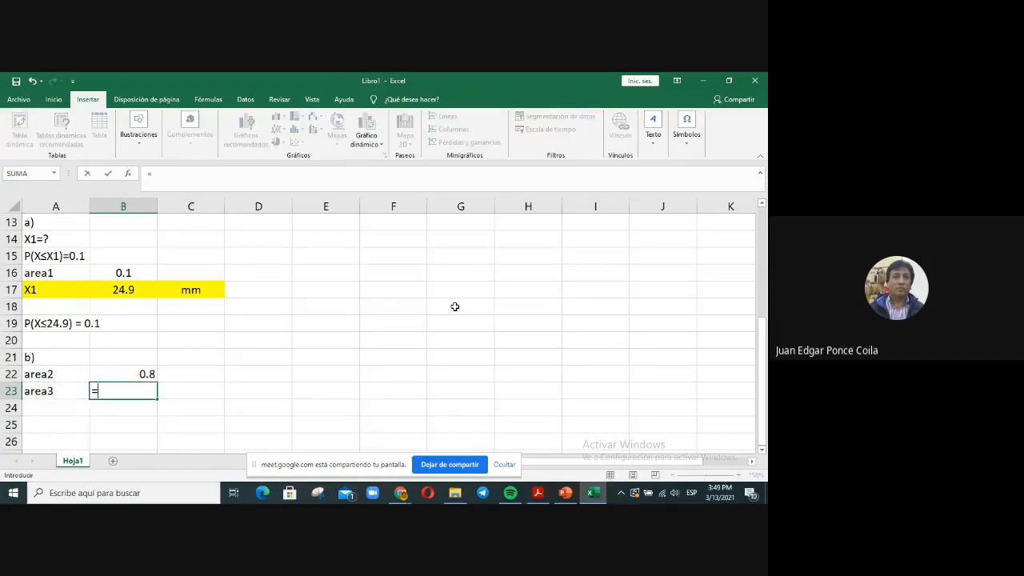
key("Up")
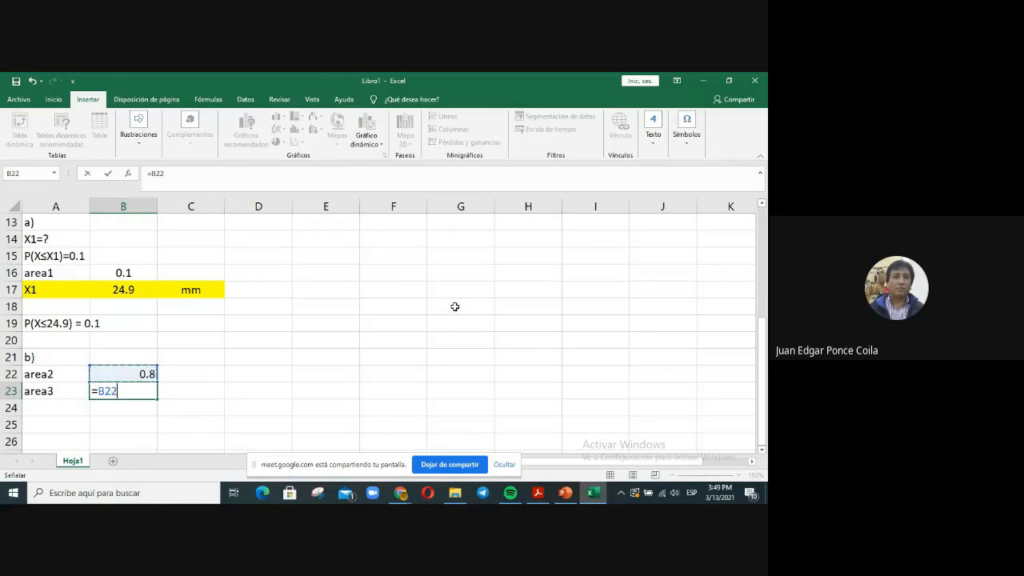
type("/2")
key("Return")
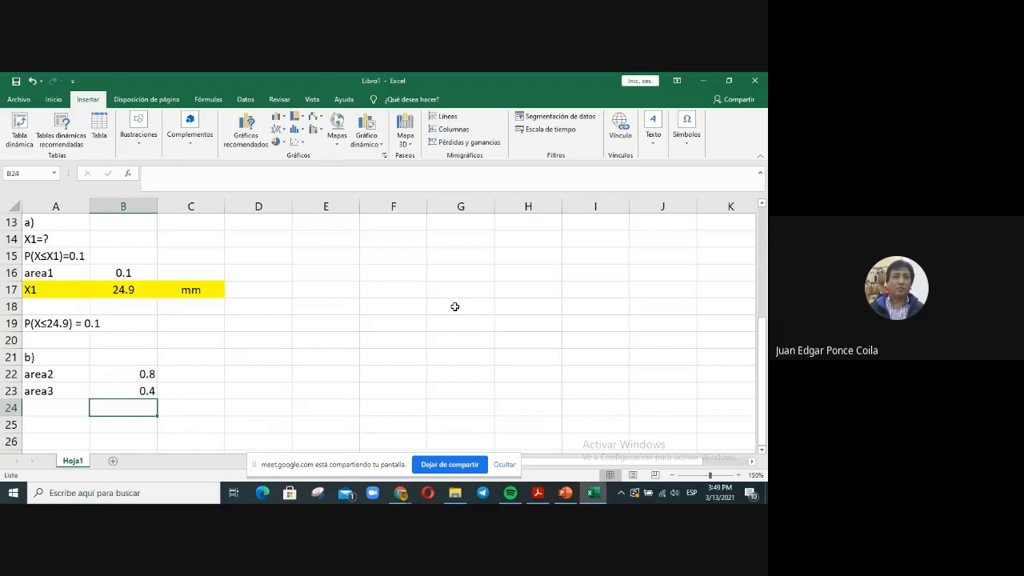
left_click(124, 392)
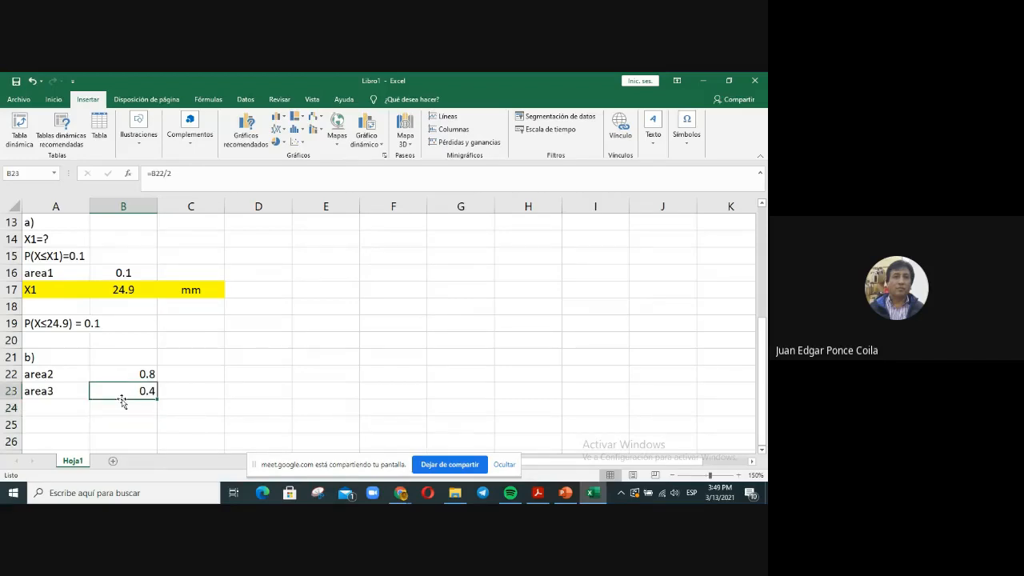
Step: Label cell A24 as area4 and calculate it in cell B24 with the formula =0.5-B23
left_click(69, 409)
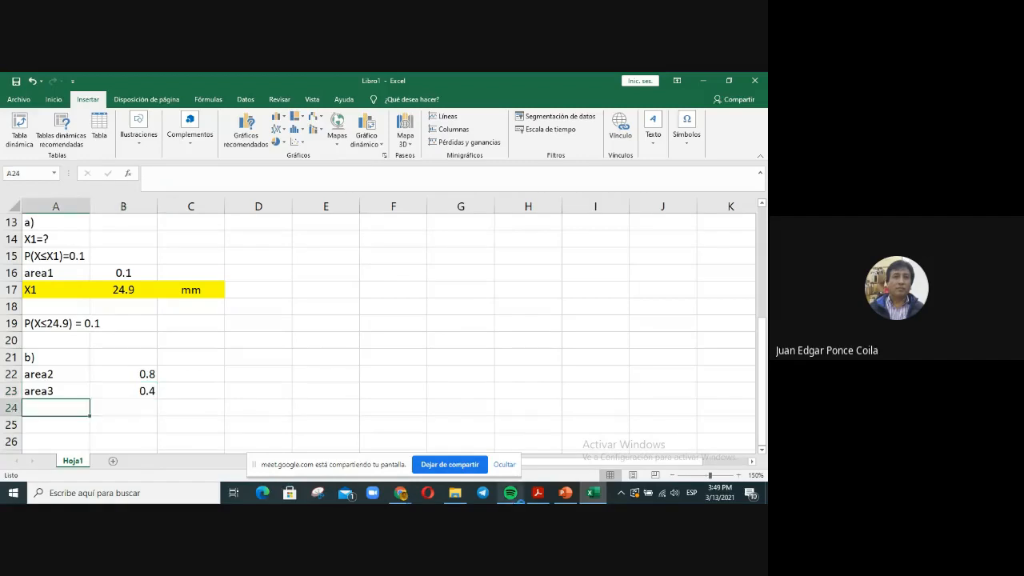
mouse_move(510, 494)
type("ara")
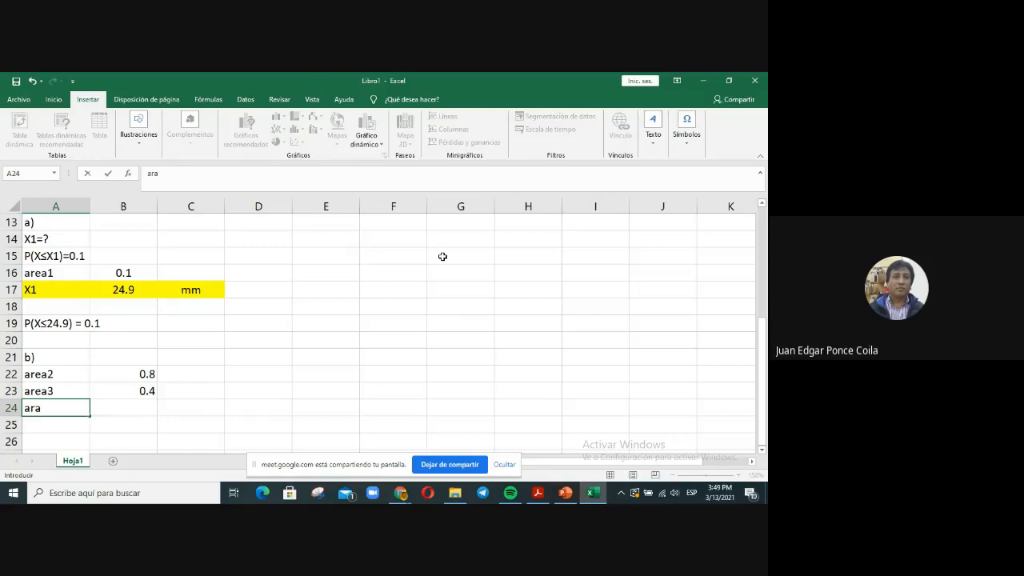
key("BackSpace")
type("ea4")
key("Tab")
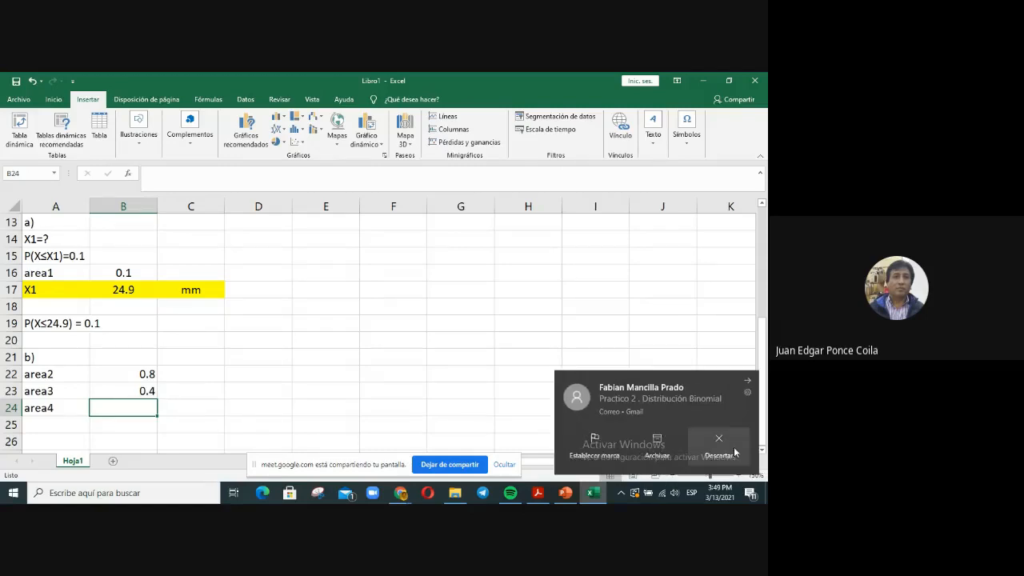
left_click(749, 384)
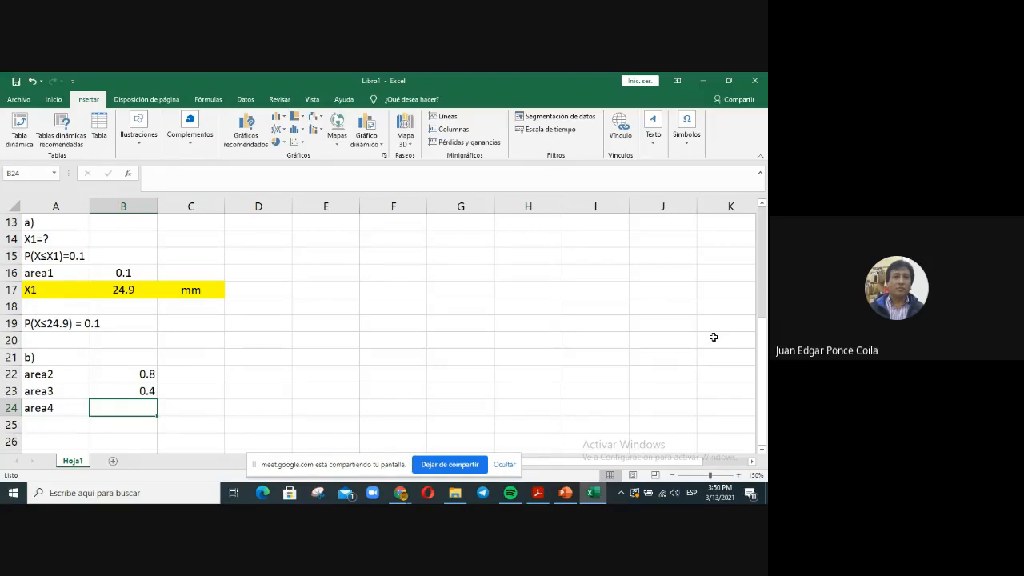
type("=")
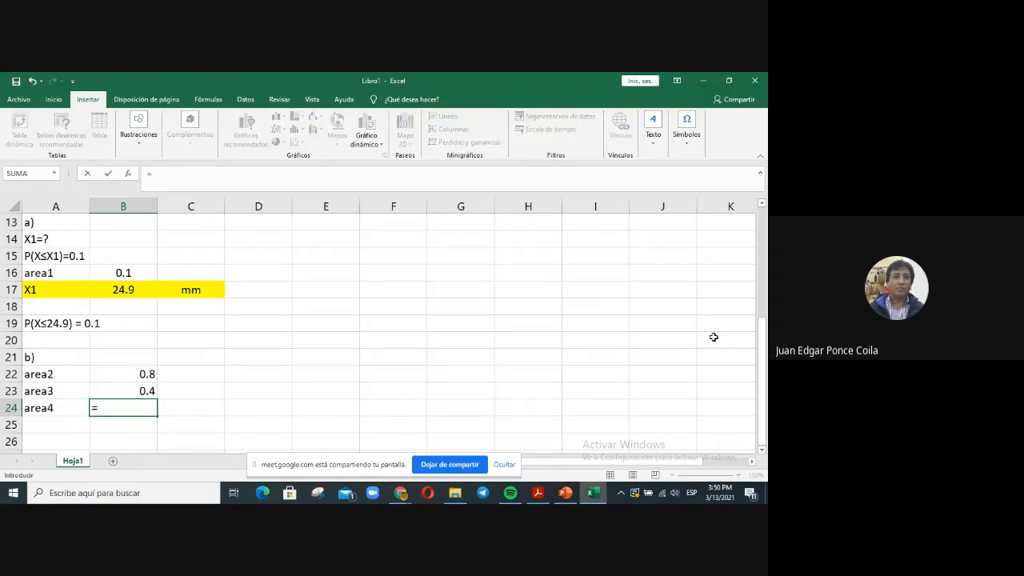
type("0.5-")
key("Up")
key("Return")
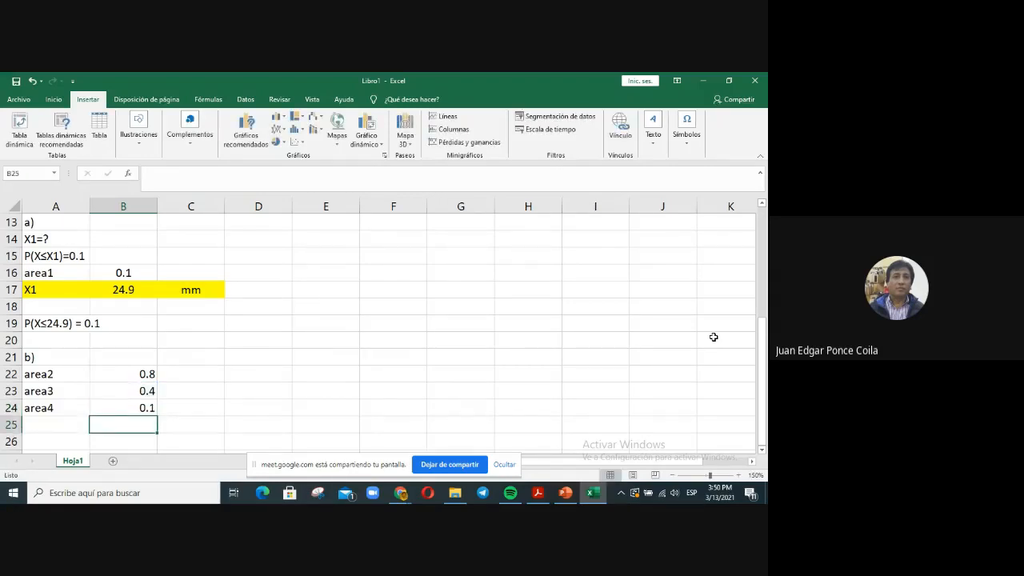
left_click(129, 405)
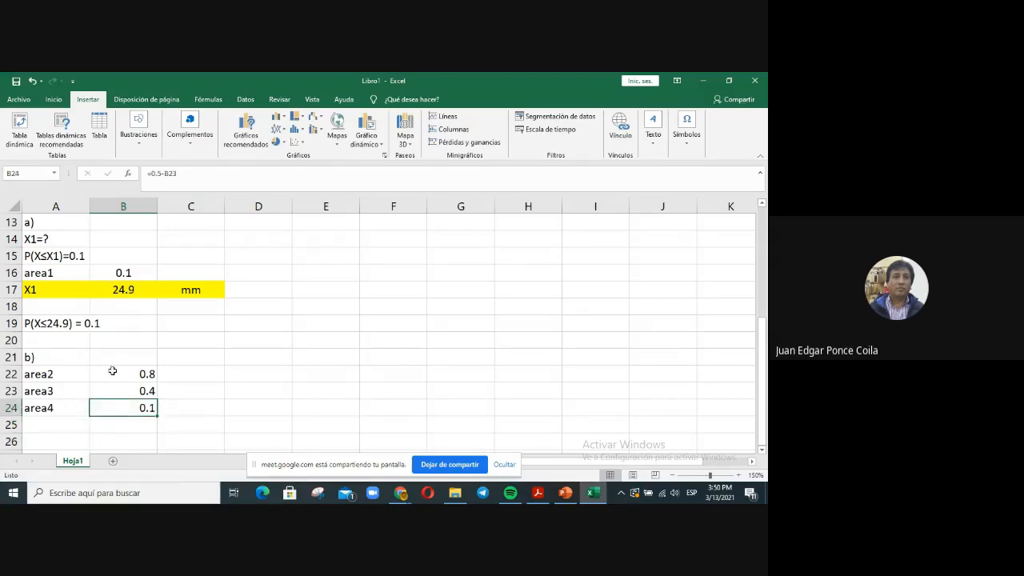
Step: Center the area values in cells B22 to B24 horizontally, keeping their contents
left_click_drag(112, 375, 113, 409)
key("Delete")
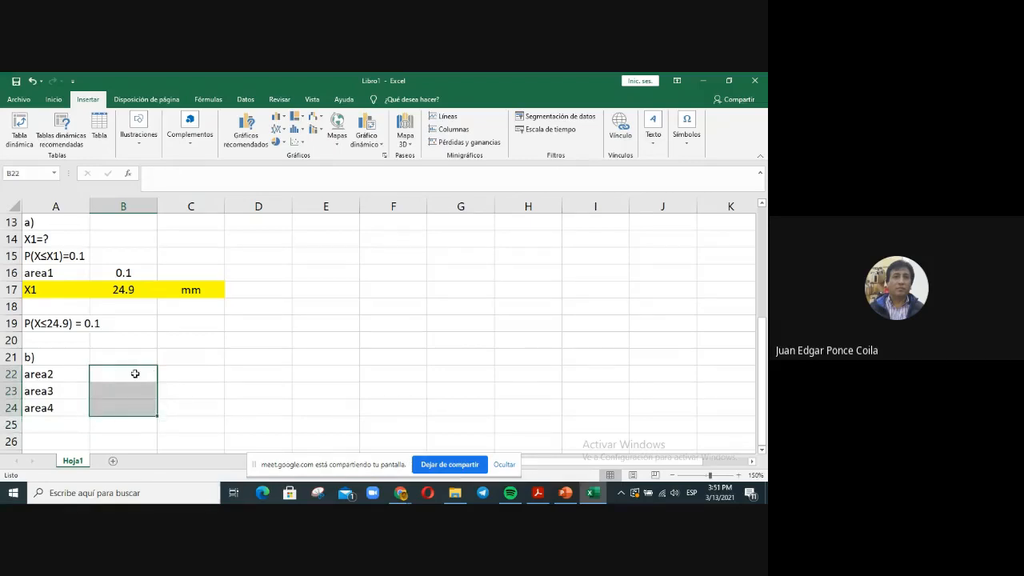
left_click(31, 80)
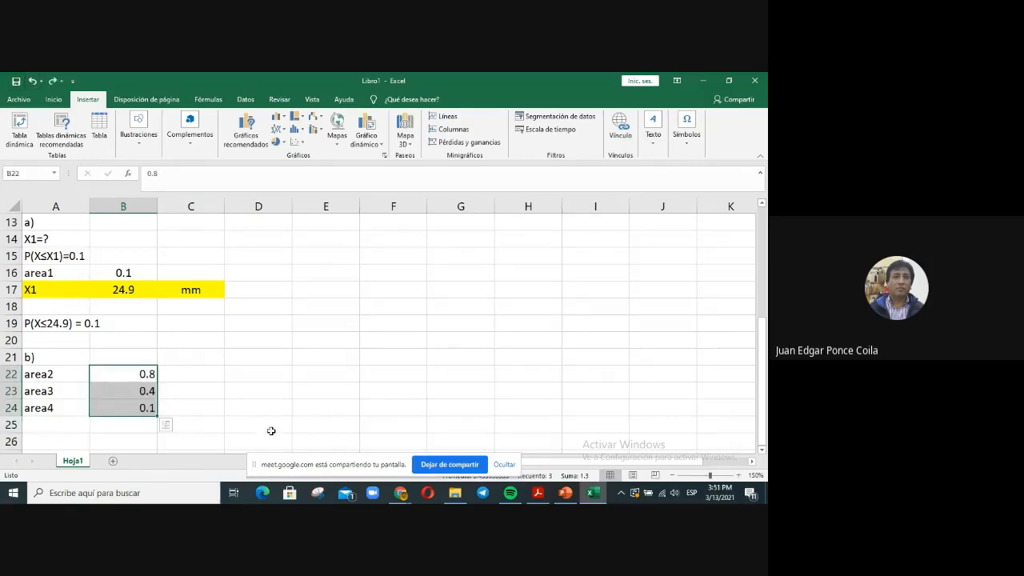
left_click(54, 100)
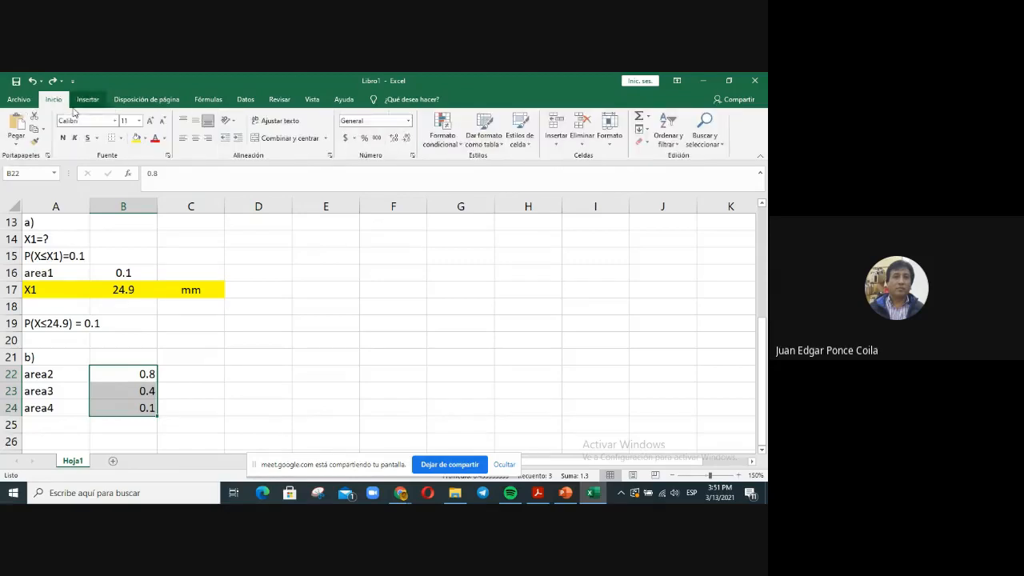
left_click(195, 138)
left_click(196, 429)
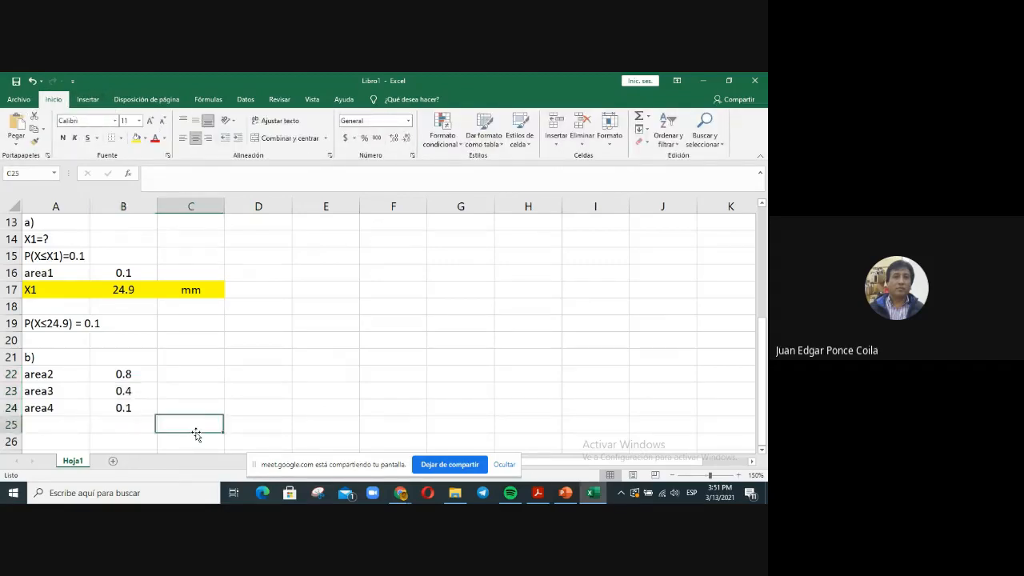
Step: Label cell A25 as area5 and calculate it in cell B25 with the formula =0.5+B23
left_click(48, 426)
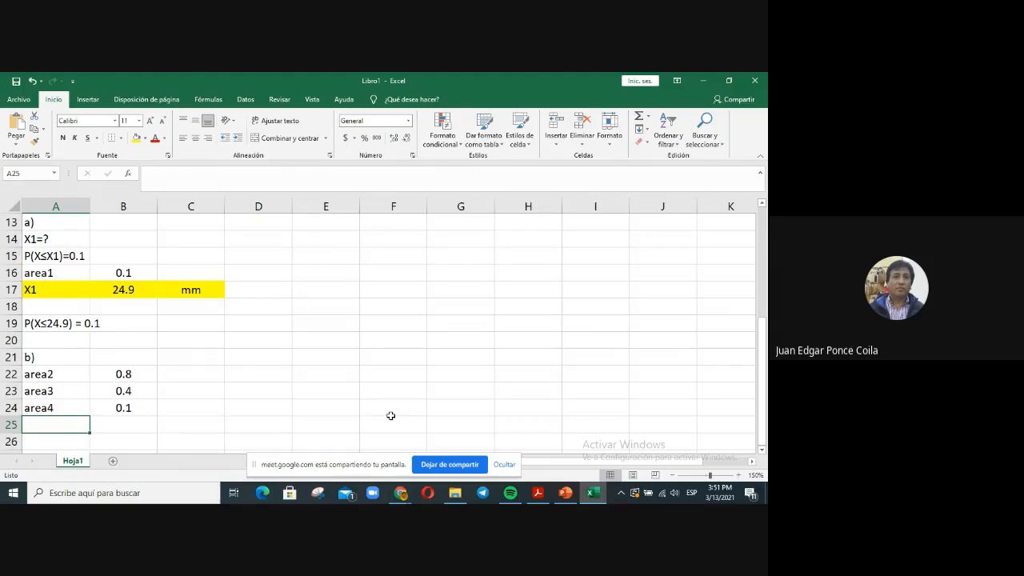
type("are")
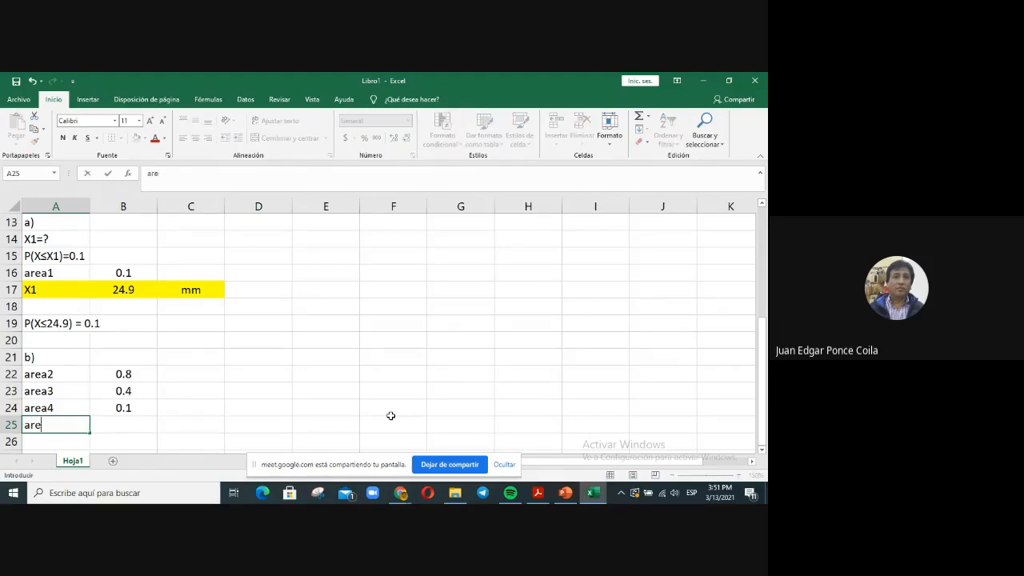
type("a5")
key("Tab")
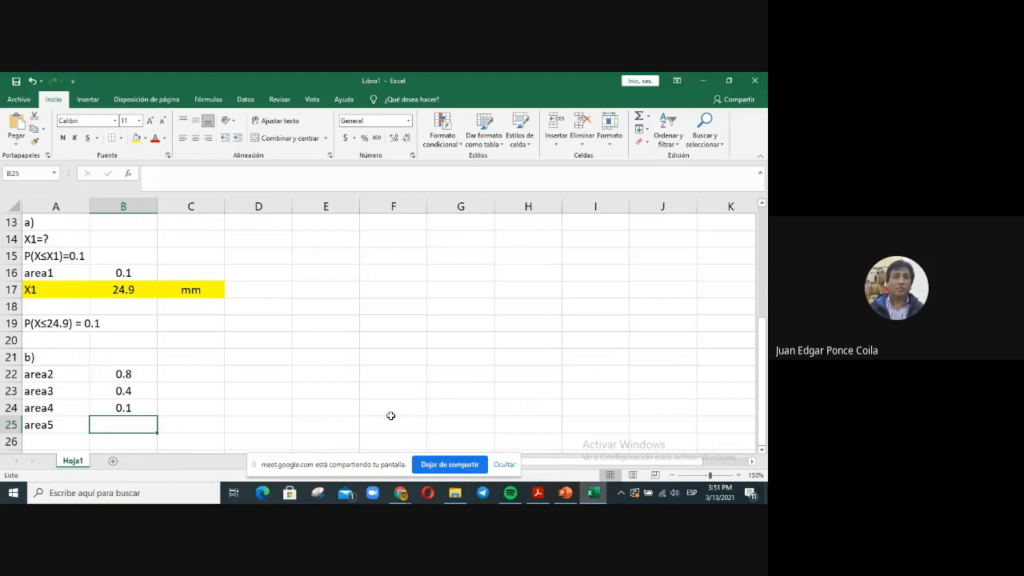
type("=")
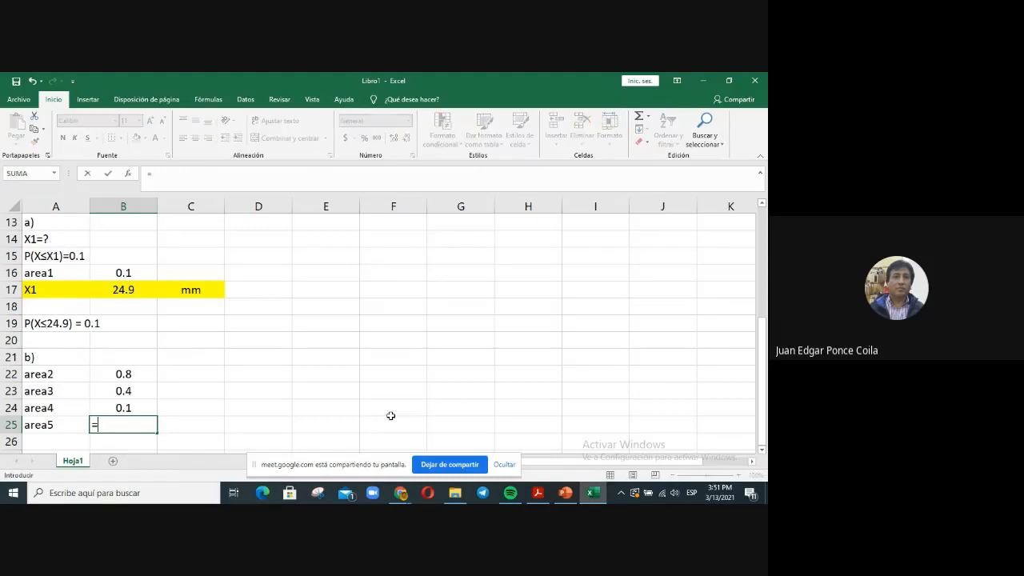
type("0.5+")
key("Up")
key("Up")
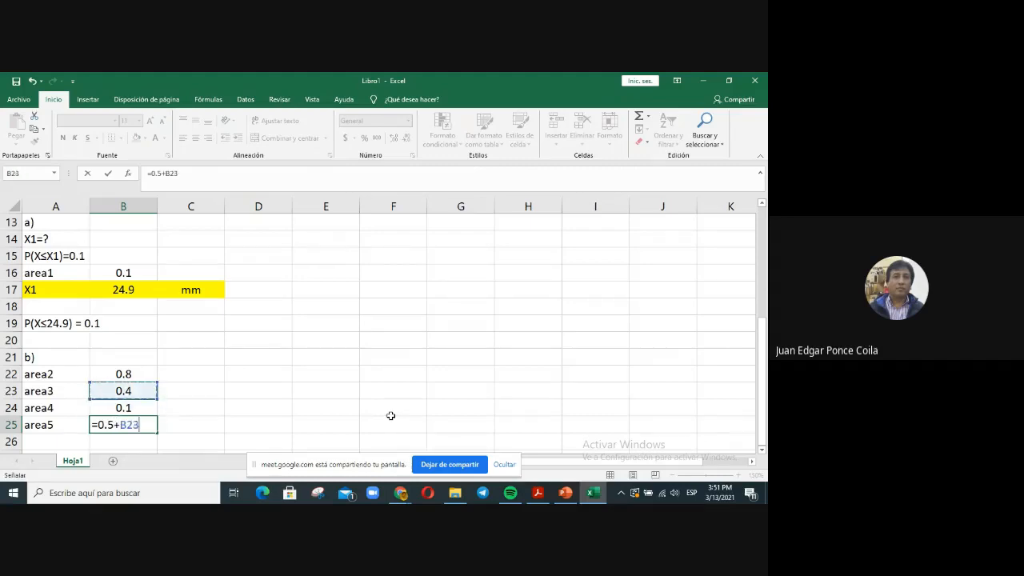
key("Return")
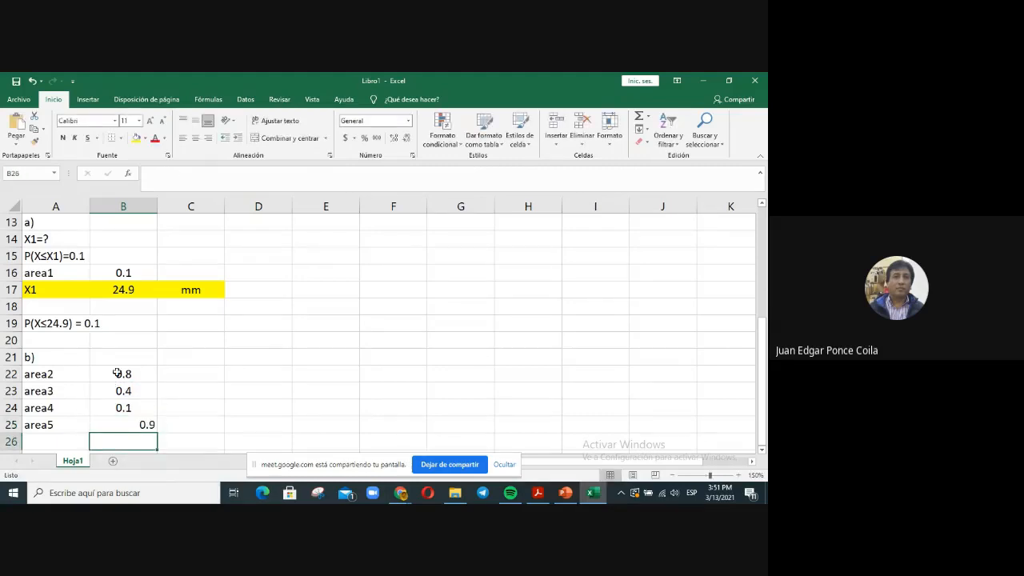
Step: Center the area values in cells B22 to B25 horizontally
left_click_drag(117, 374, 114, 423)
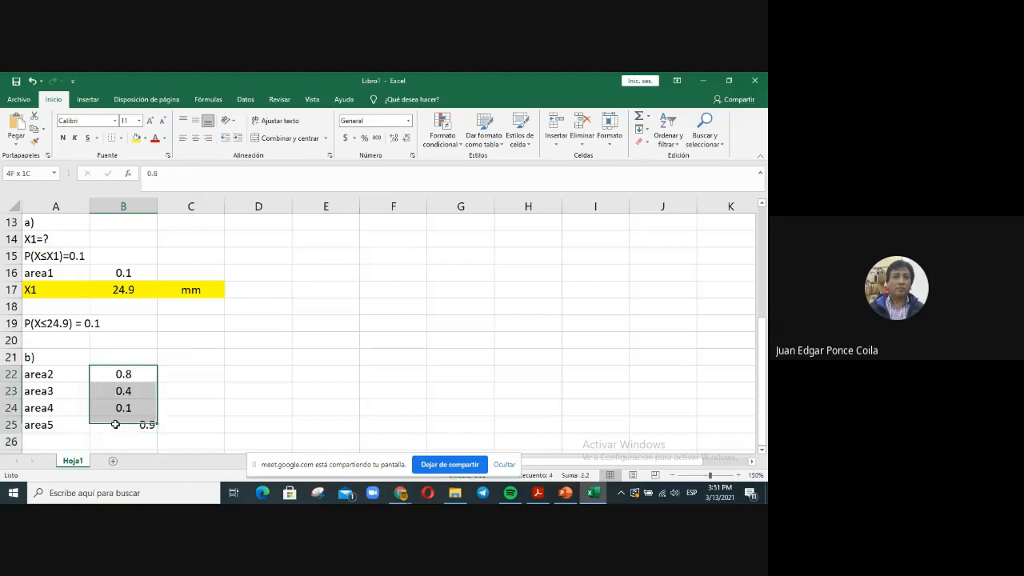
left_click(182, 138)
left_click(195, 138)
left_click(213, 423)
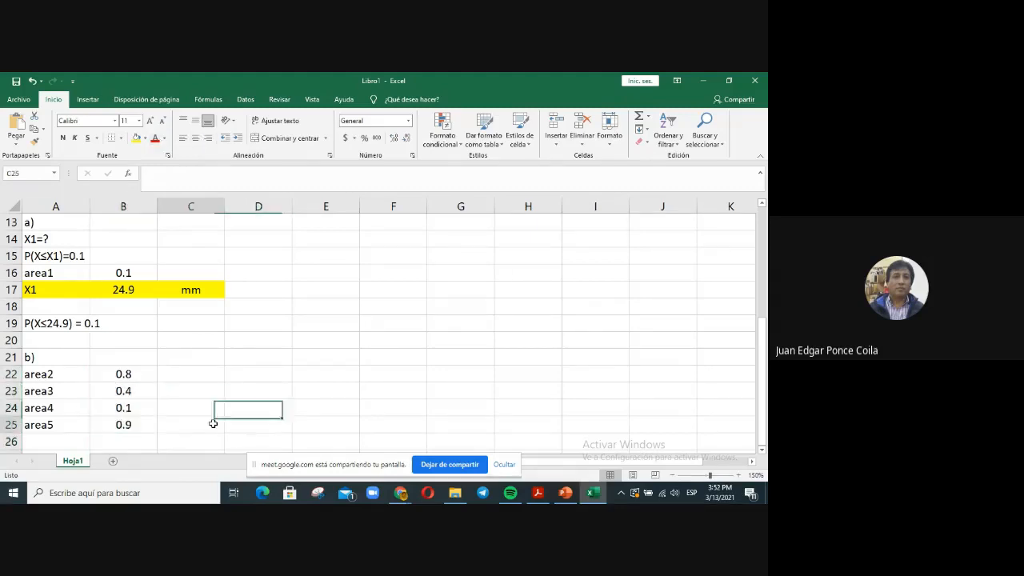
Step: Highlight the area4 and area5 rows, cells A24 to B25, with a yellow fill
left_click_drag(57, 408, 140, 424)
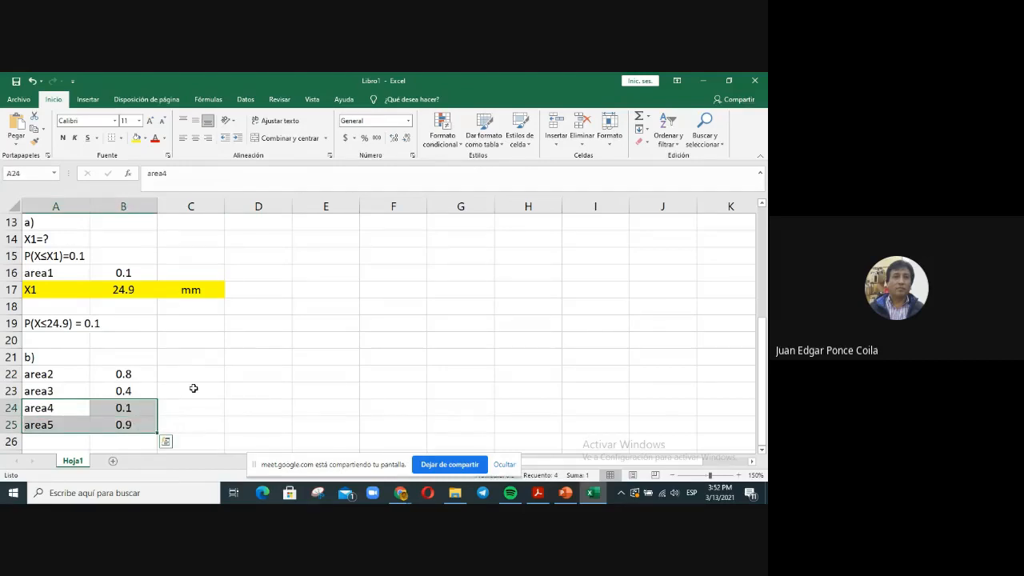
left_click(137, 138)
left_click(327, 412)
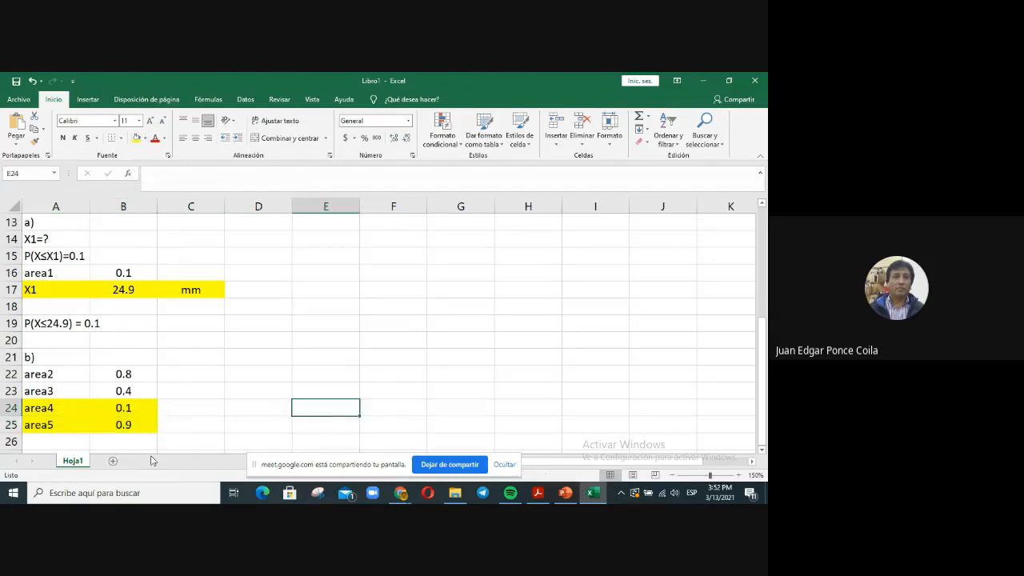
Step: Label cell A27, two rows below area5, as x2
scroll(64, 352, "down", 2)
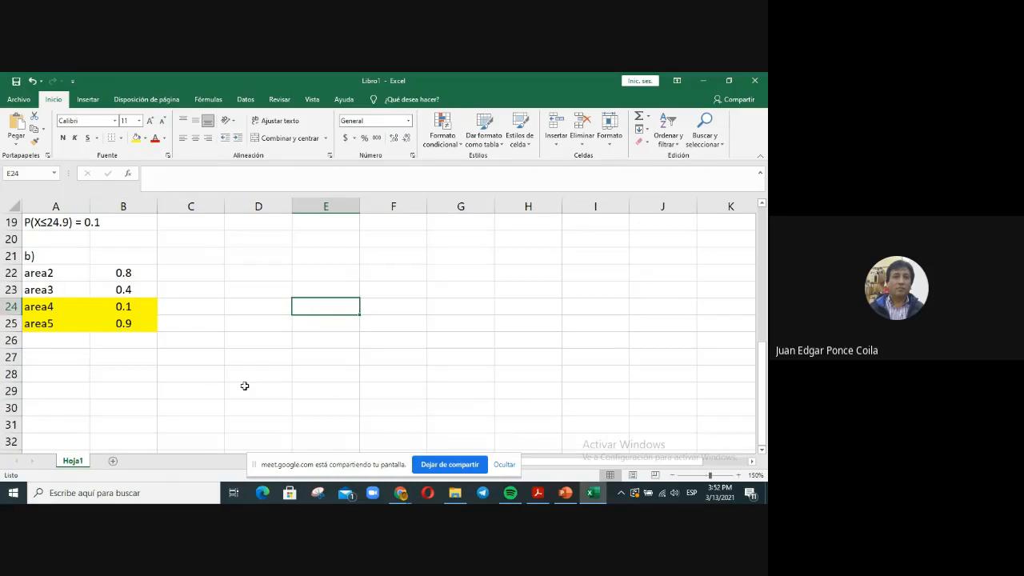
left_click(57, 362)
scroll(231, 361, "up", 2)
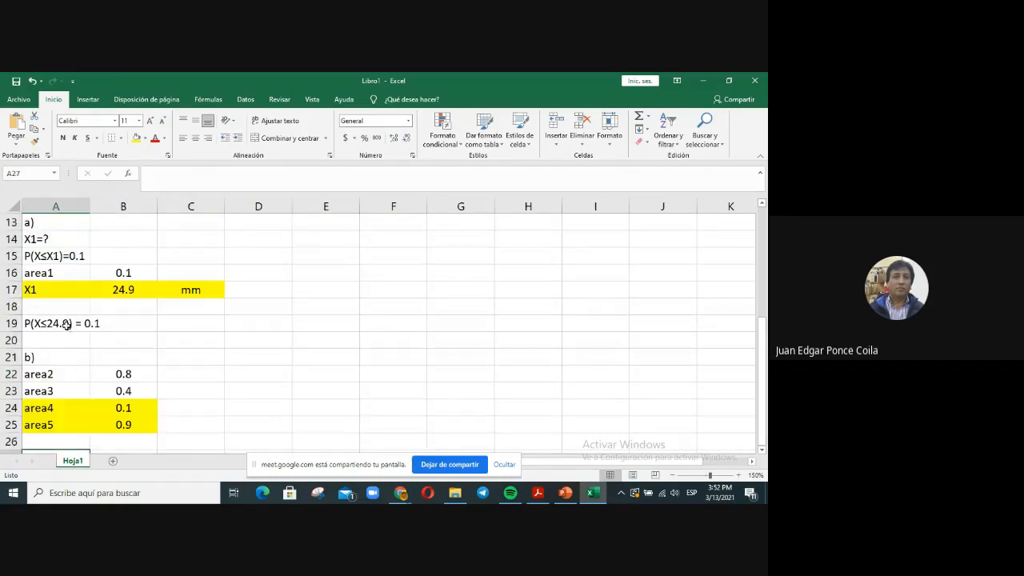
scroll(190, 331, "down", 1)
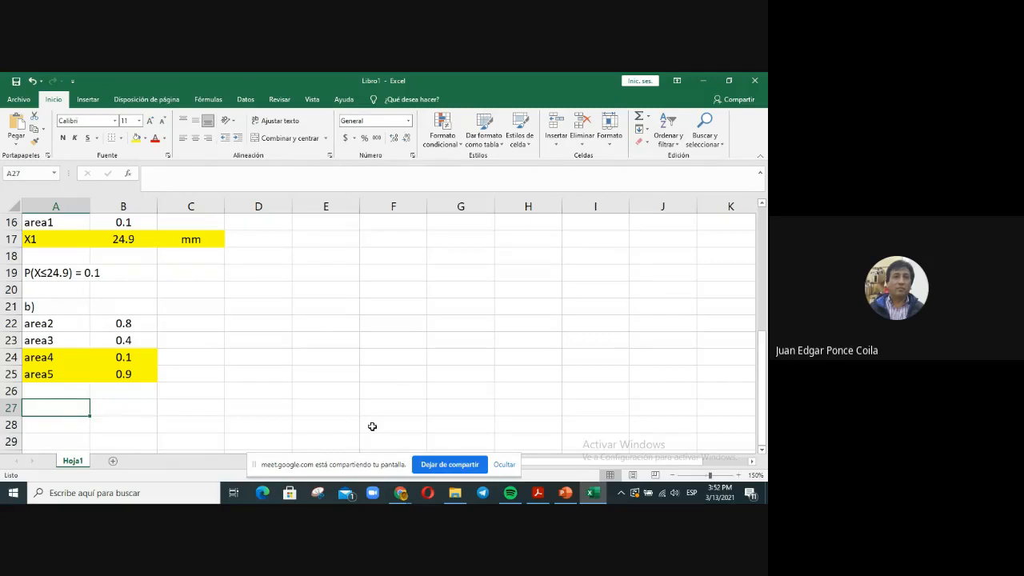
type("x2")
key("Tab")
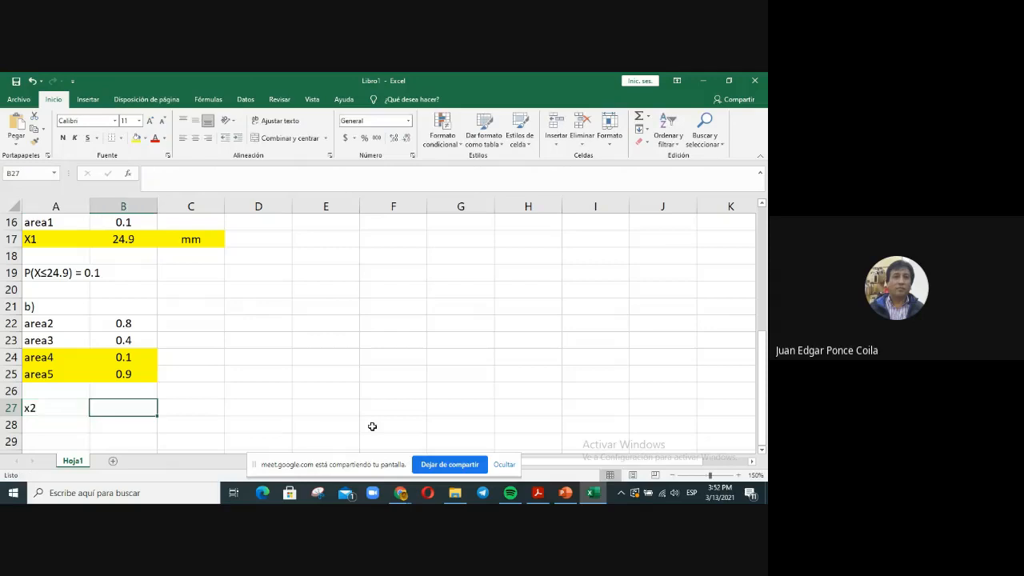
Step: Calculate x2 in cell B27 from area4, the mean and the standard deviation with the formula =INV.NORM(B24,B7,B9)
type("=inv")
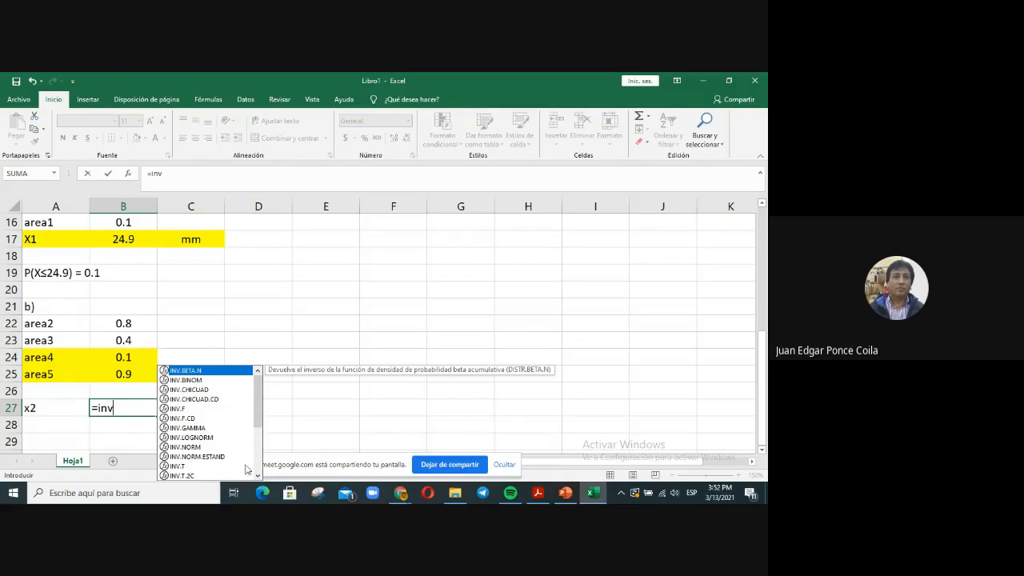
double_click(206, 448)
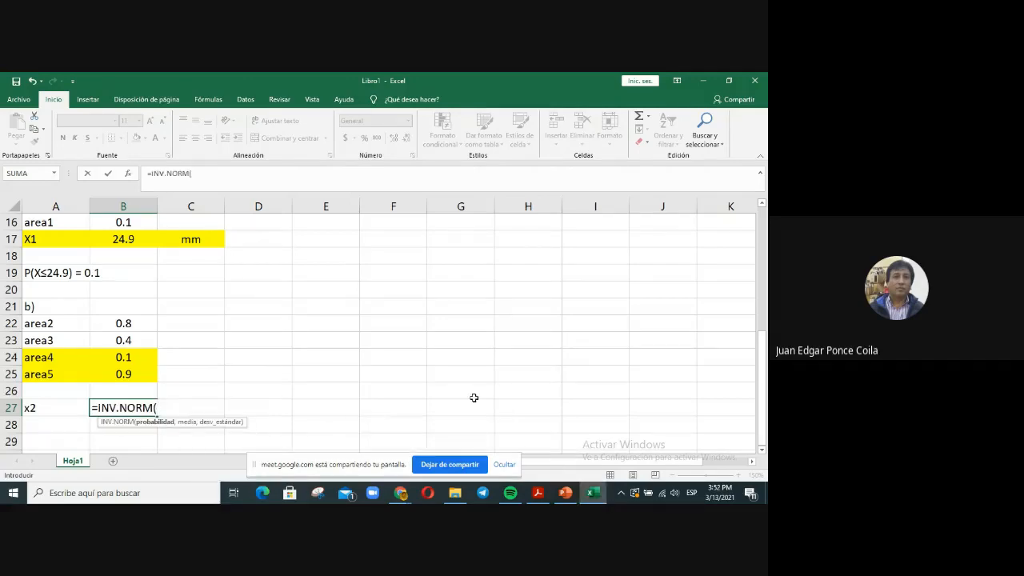
key("Up")
key("Up")
key("Up")
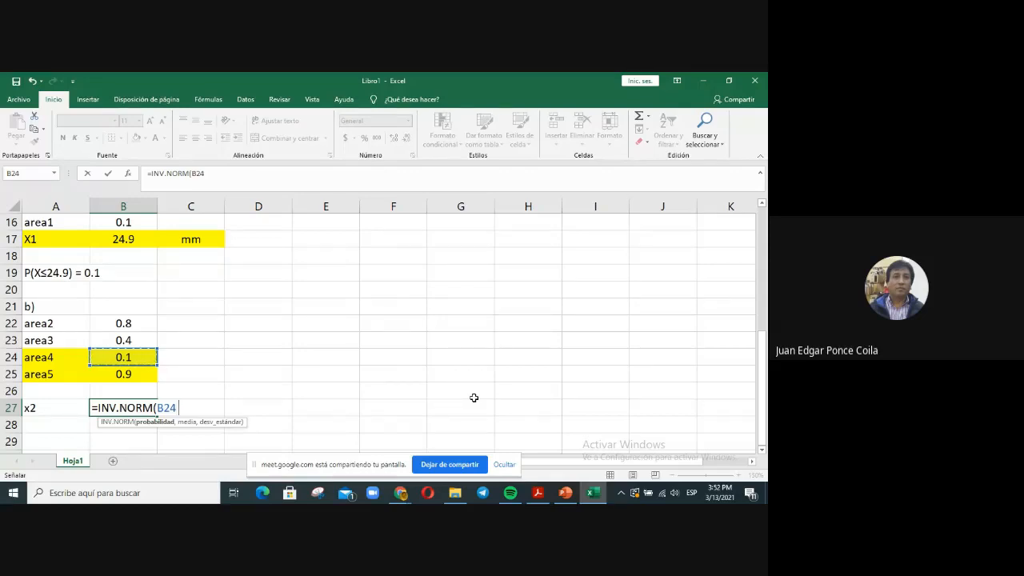
type(",")
key("Up")
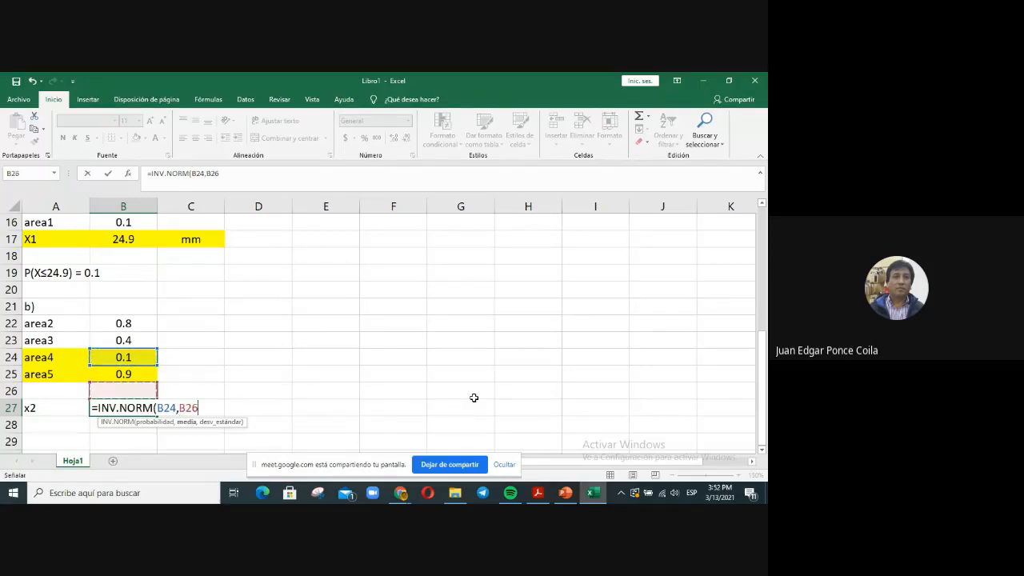
key("Up")
key("Up")
key("Up")
key("Up")
key("Up")
key("Up")
key("Up")
key("Up")
key("Up")
key("Up")
key("Up")
key("Up")
key("Up")
key("Up")
key("Up")
key("Up")
key("Up")
key("Up")
key("Up")
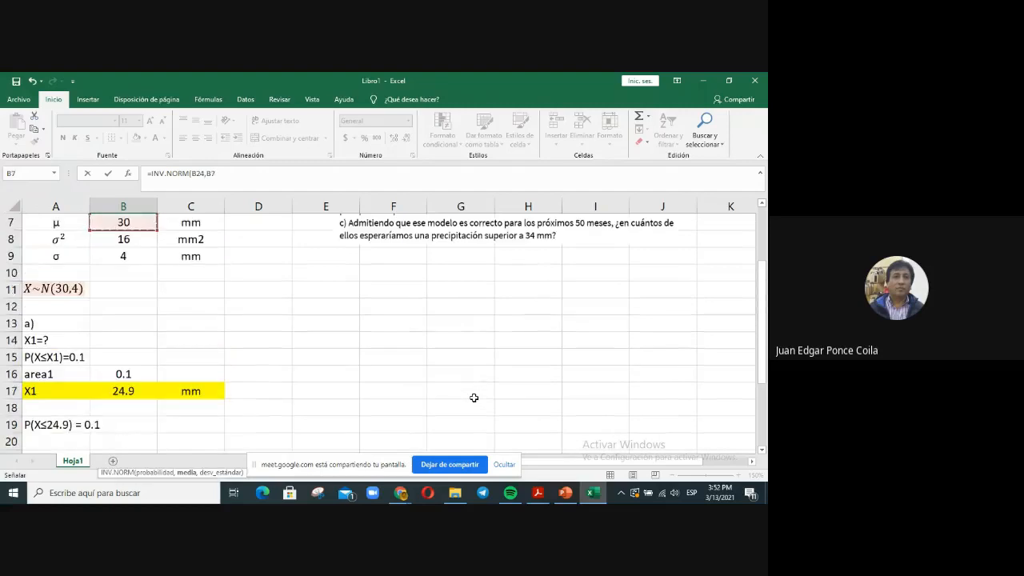
type(",")
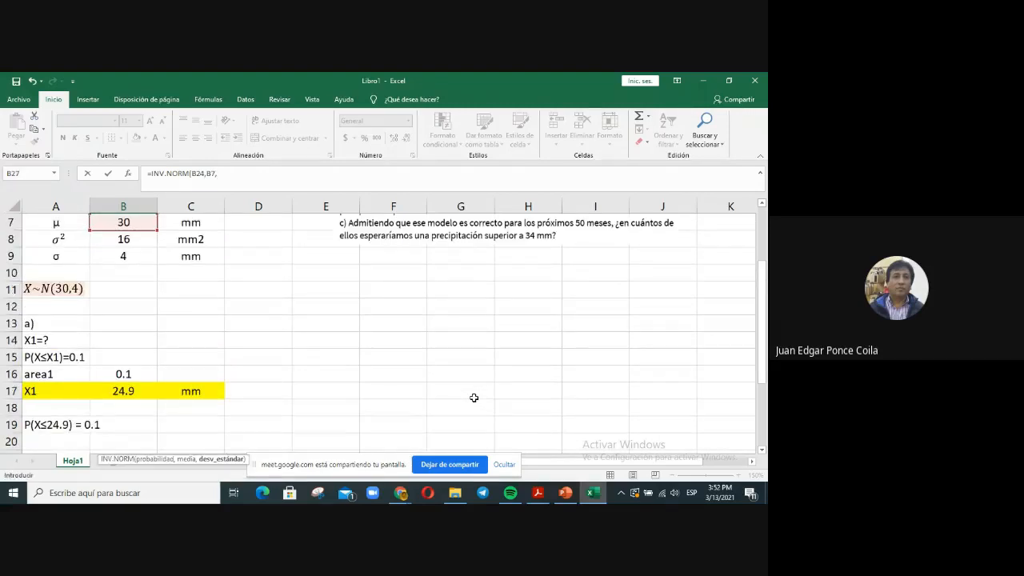
key("Up")
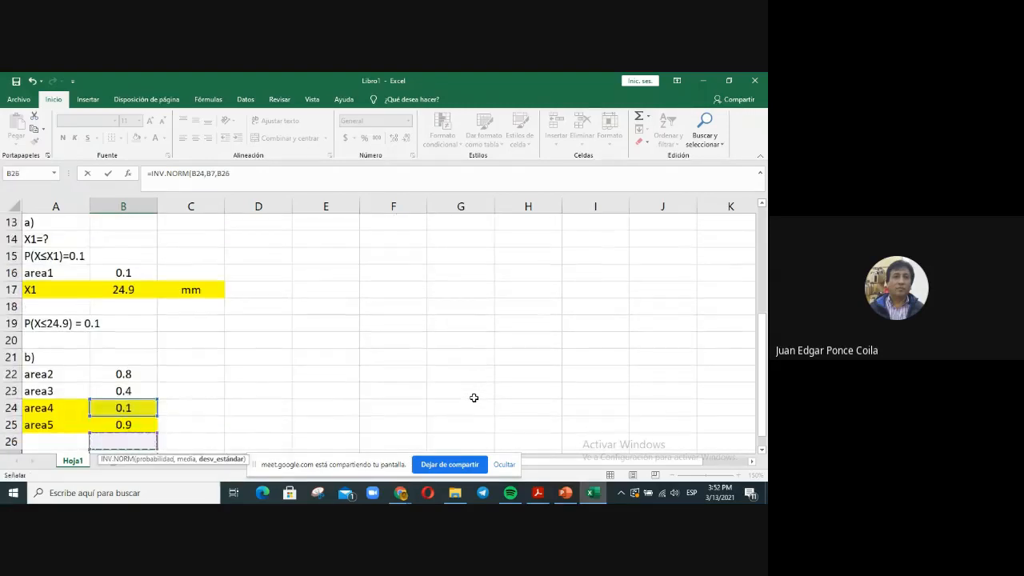
key("Up")
key("Up")
key("Up")
key("Up")
key("Up")
key("Up")
key("Up")
key("Up")
key("Up")
key("Up")
key("Up")
key("Up")
key("Up")
key("Up")
key("Up")
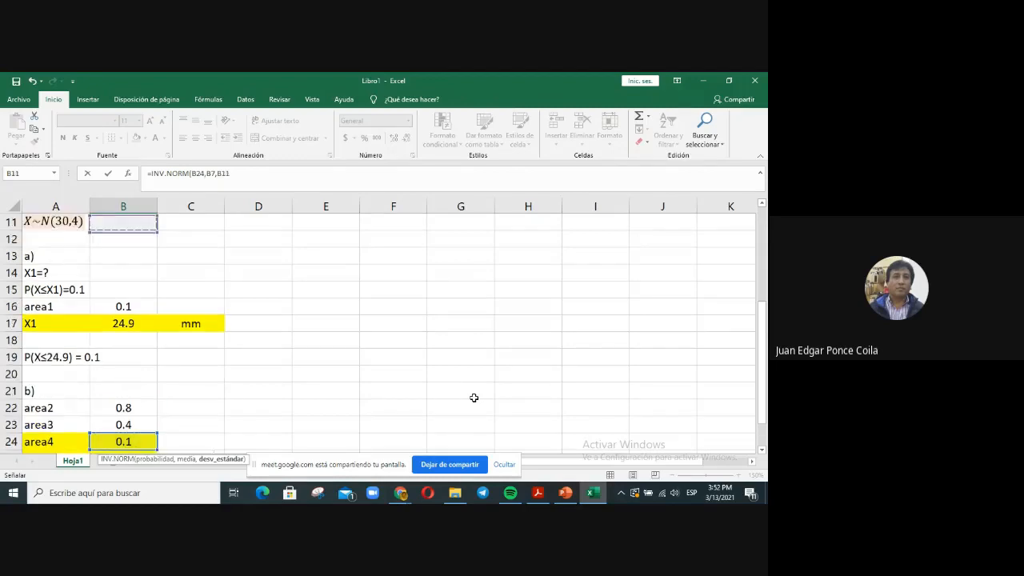
key("Up")
key("Up")
key("Up")
key("Up")
key("Up")
key("Down")
key("Down")
key("Down")
type(")")
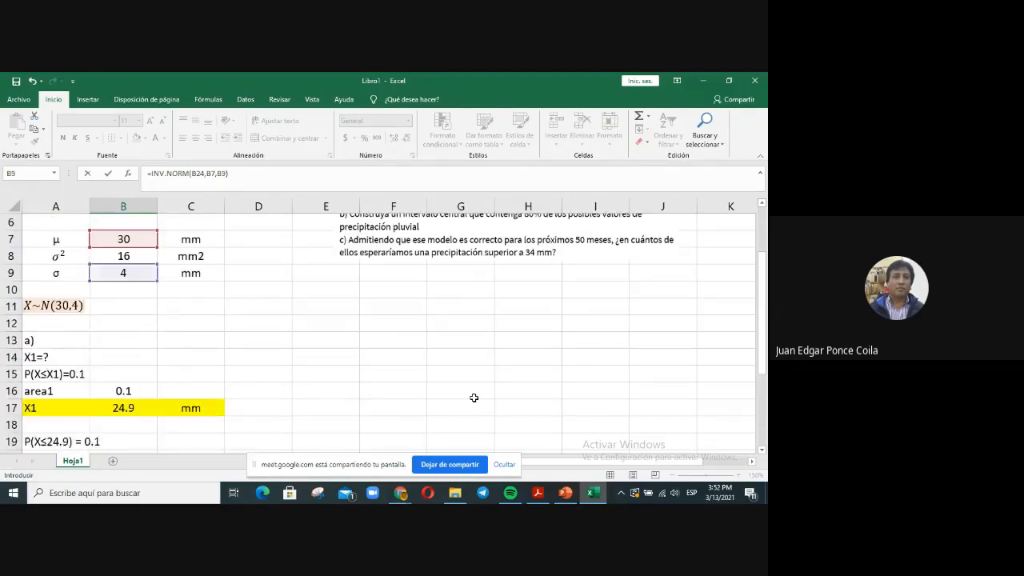
key("Return")
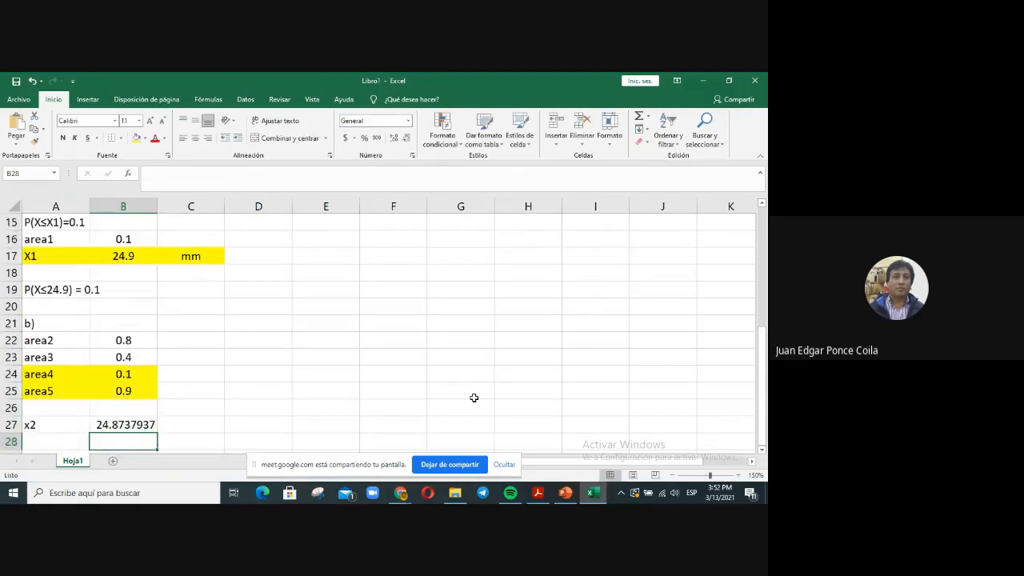
Step: Format the x2 value in cell B27 as a number with 1 decimal place
left_click(132, 424)
right_click(132, 424)
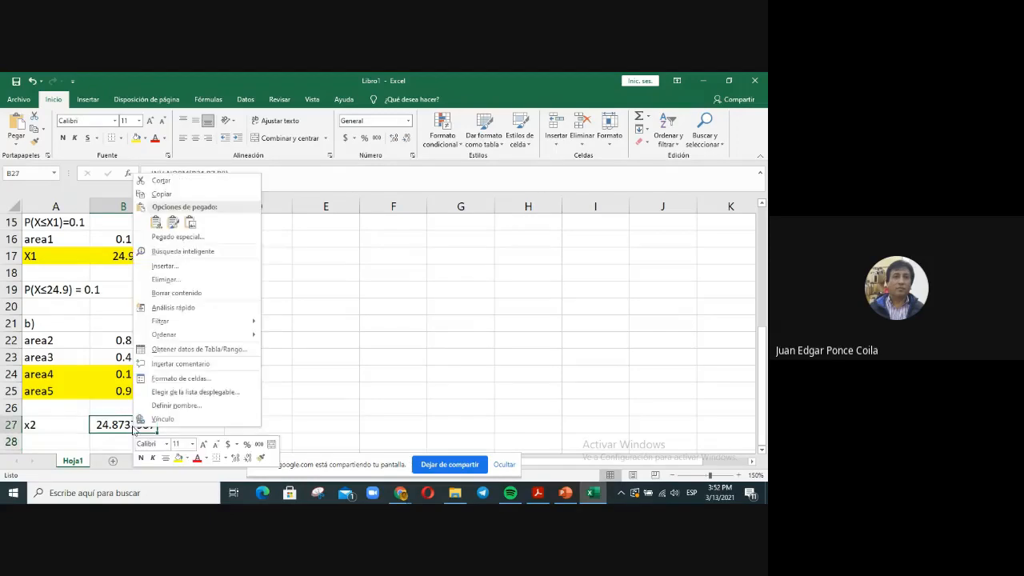
left_click(188, 378)
left_click(64, 264)
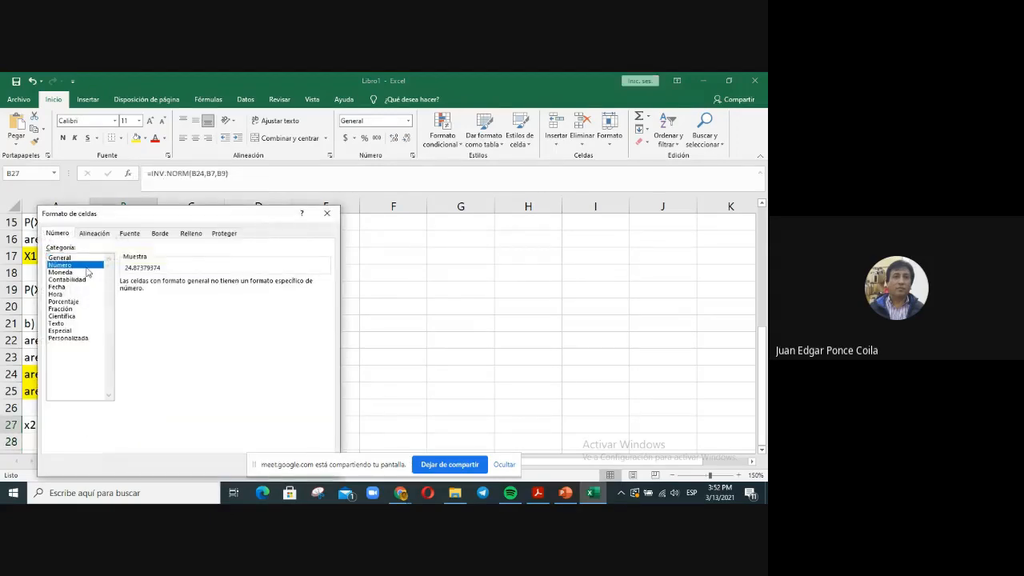
left_click(214, 285)
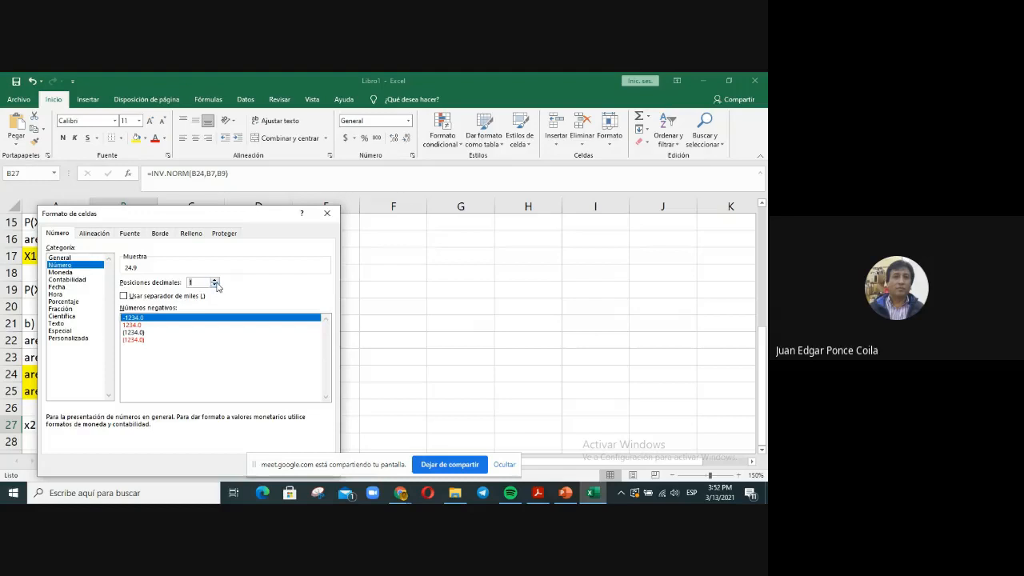
key("Return")
Step: Label cell A28 as x3 and begin an INV.NORM formula for it in cell B28
scroll(201, 373, "down", 1)
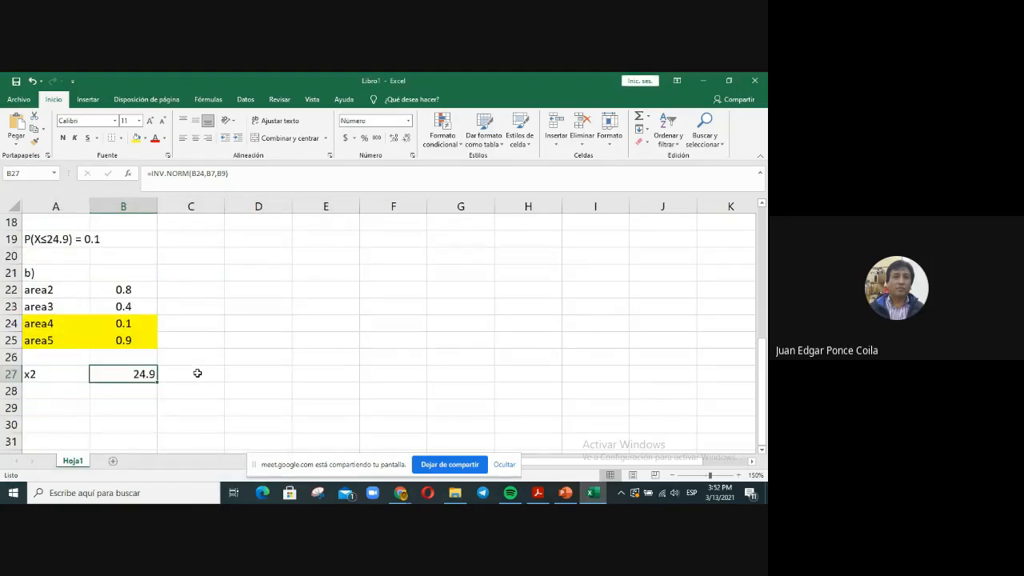
left_click(53, 394)
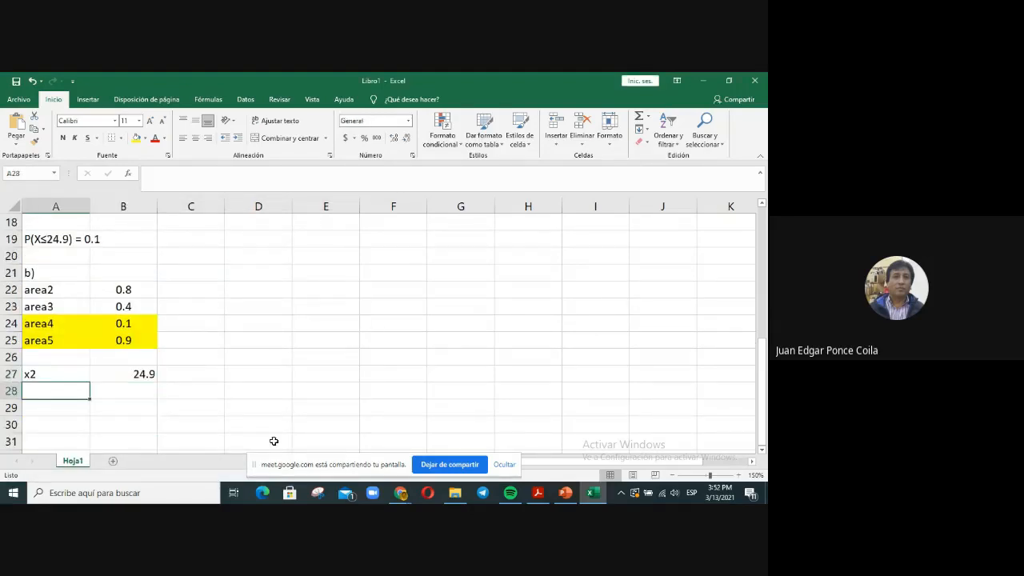
type("x3")
key("Tab")
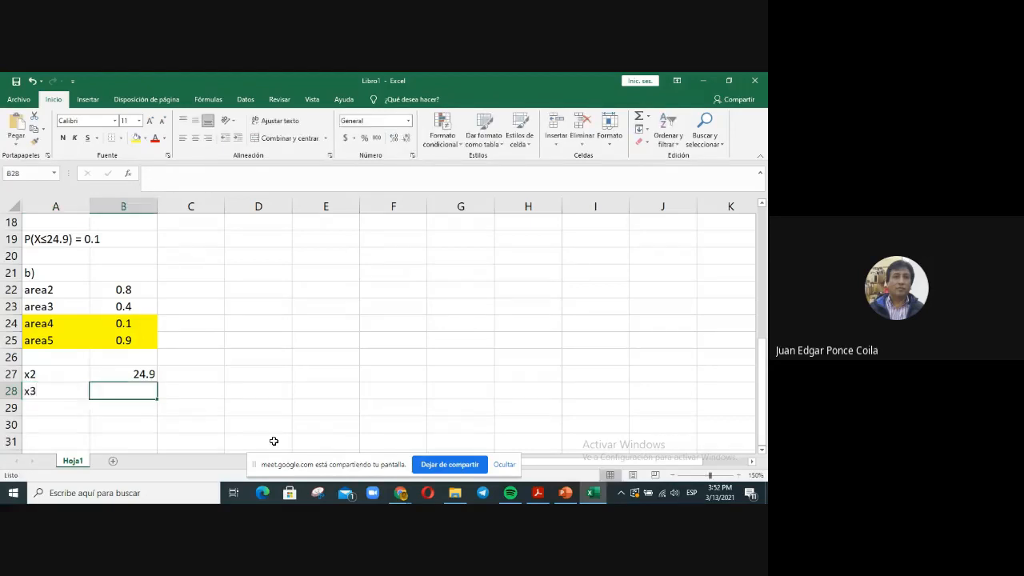
type("=inv")
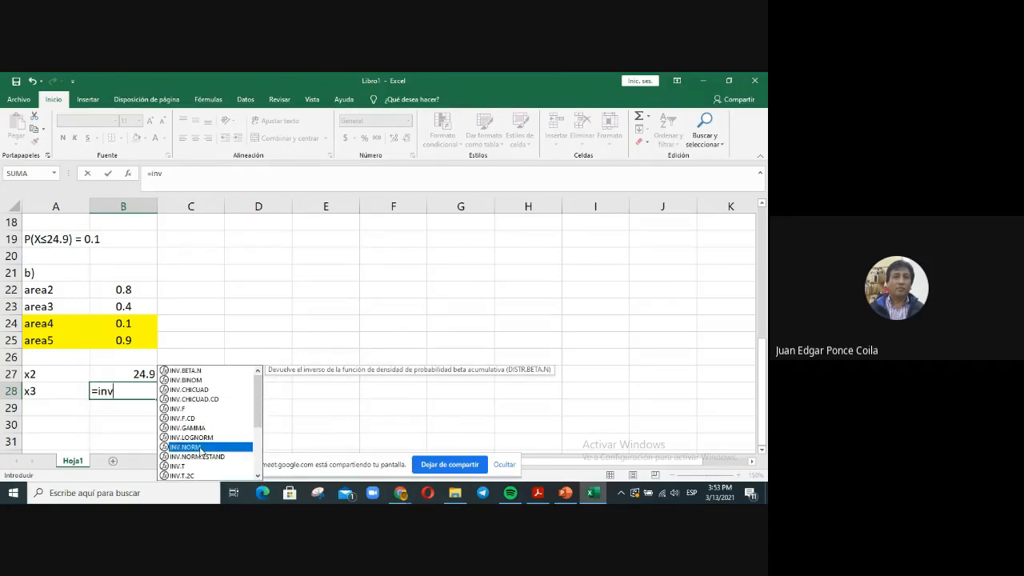
double_click(188, 447)
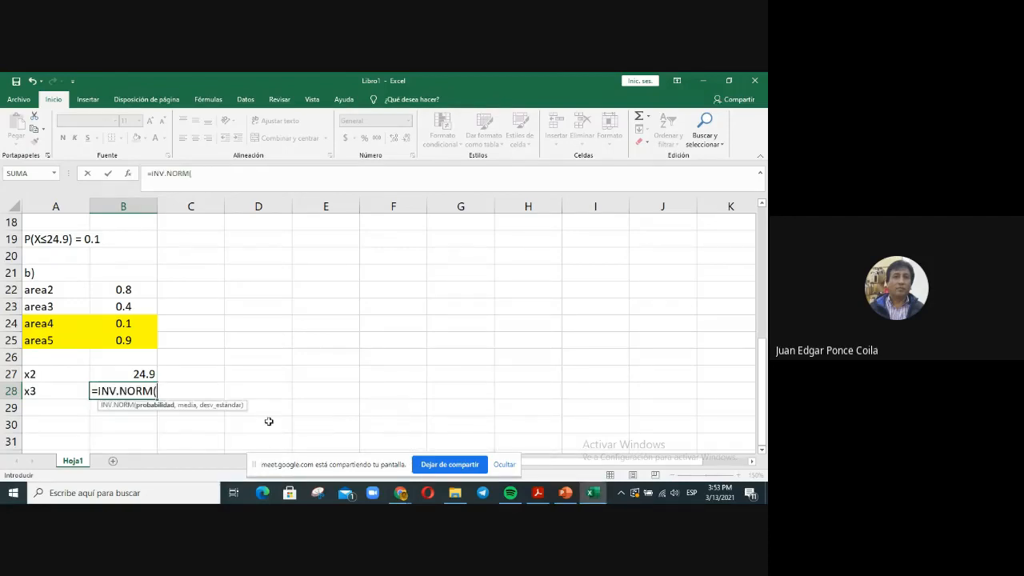
Step: Complete the INV.NORM formula in B28 with probability B25, mean B7 and standard deviation B9
key("Up")
key("Up")
key("Up")
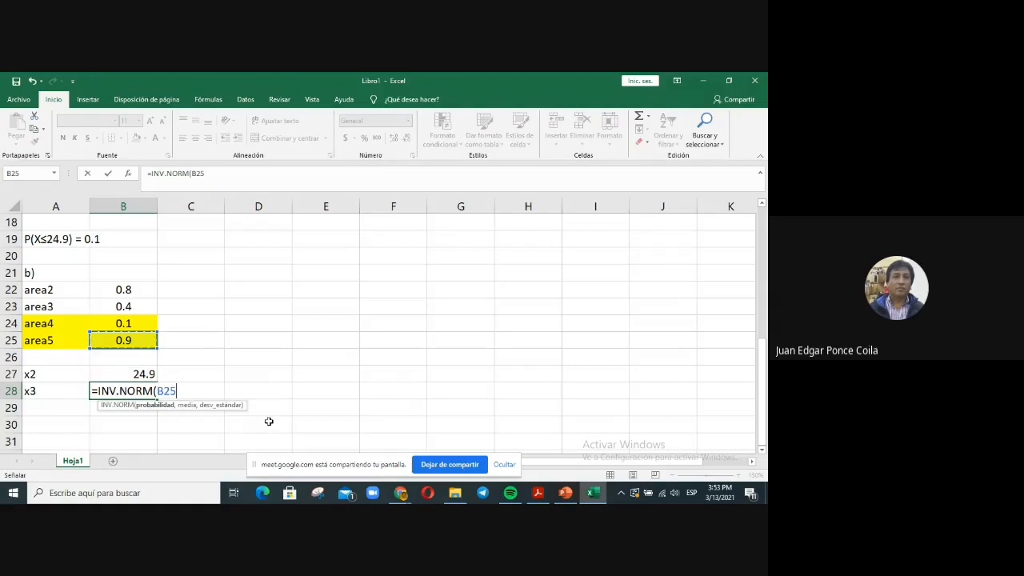
type(",")
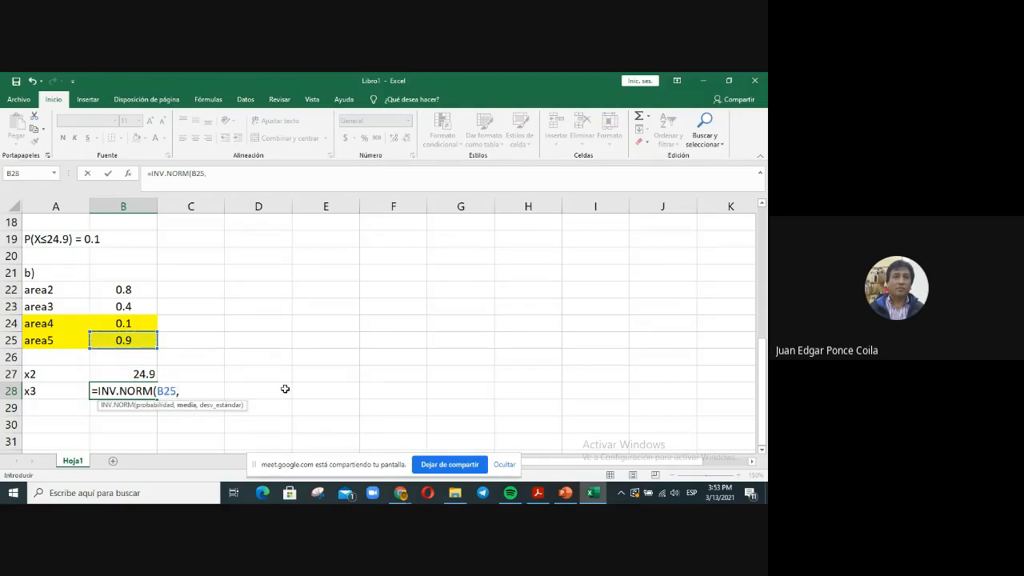
scroll(285, 388, "up", 4)
left_click(144, 239)
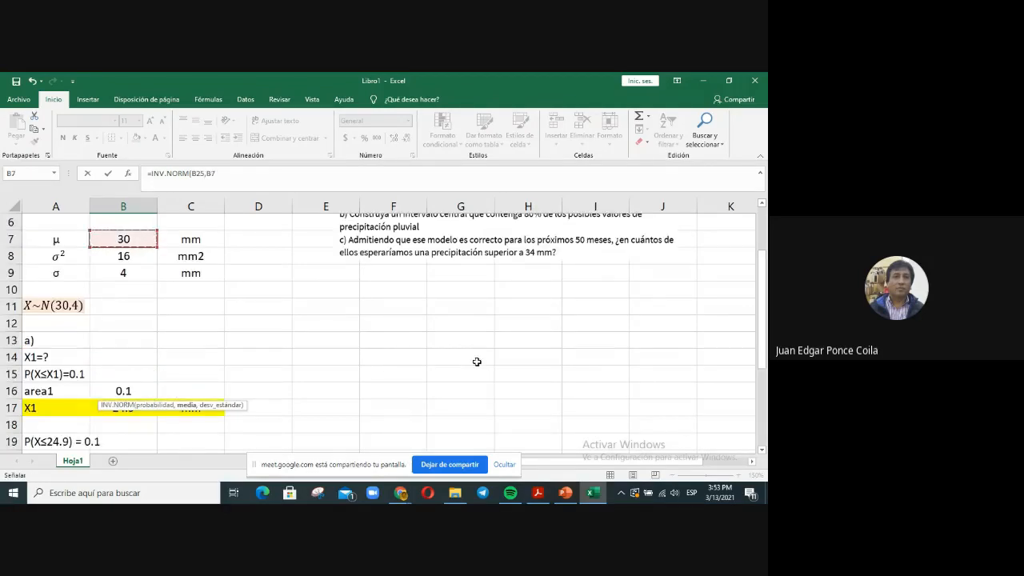
left_click(130, 275)
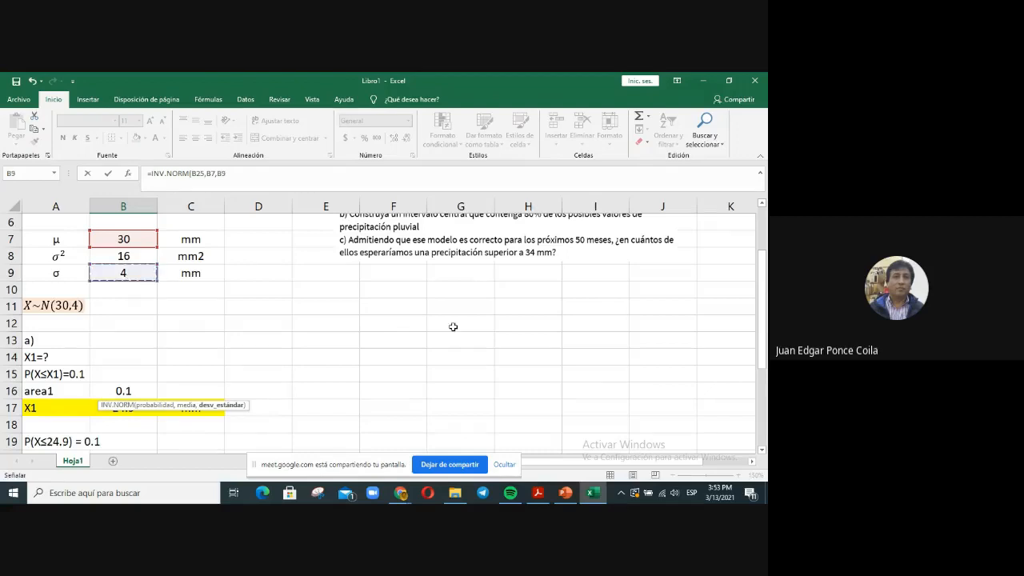
key("Return")
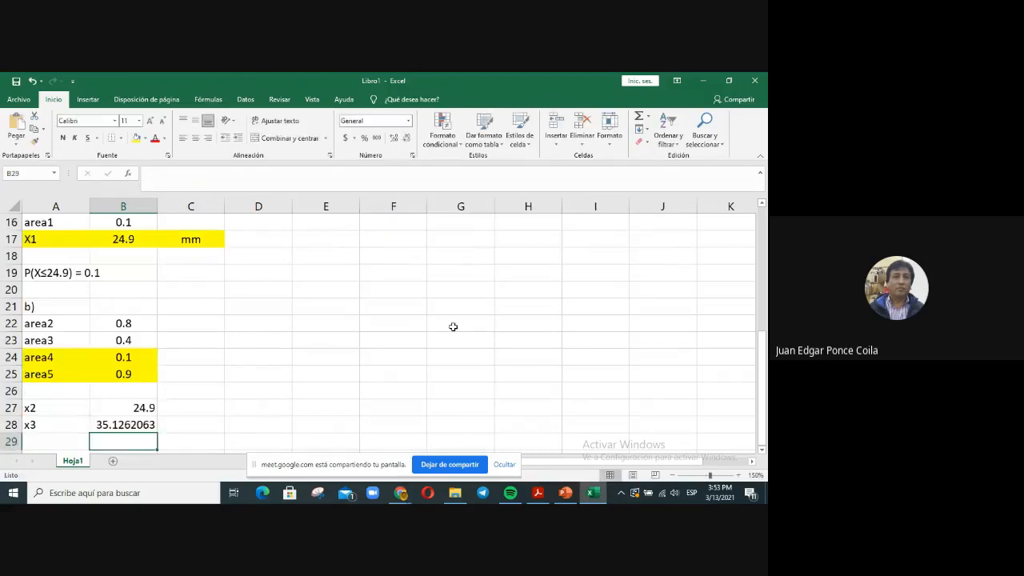
Step: Format the x3 result in B28 as a Número with 1 decimal place
right_click(121, 425)
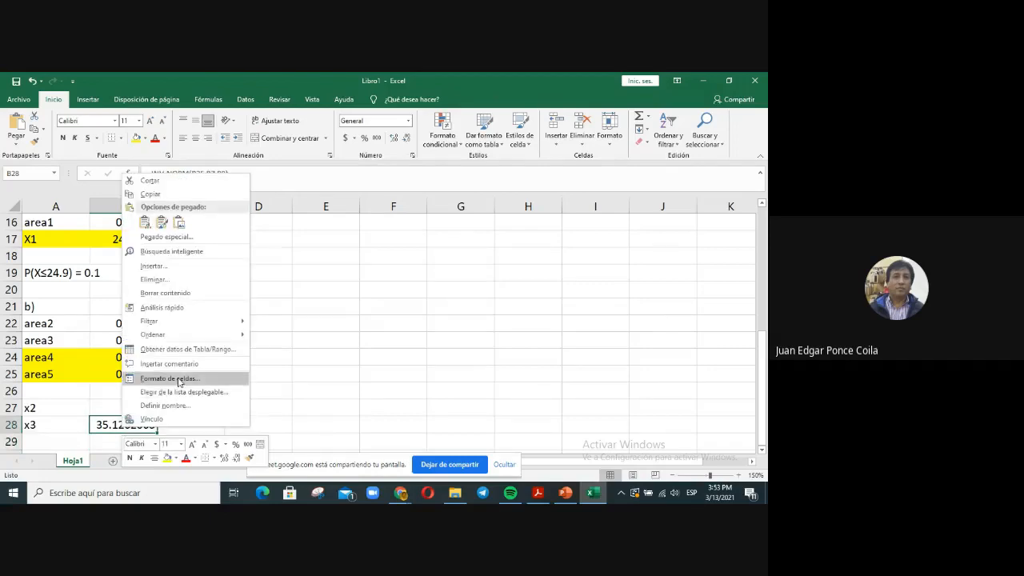
left_click(178, 382)
key("Down")
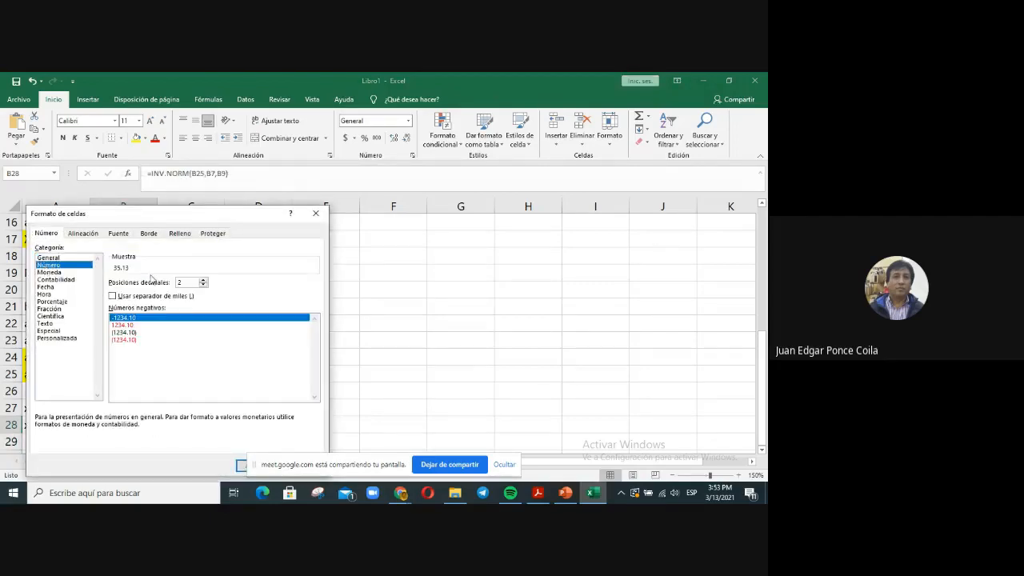
left_click(203, 285)
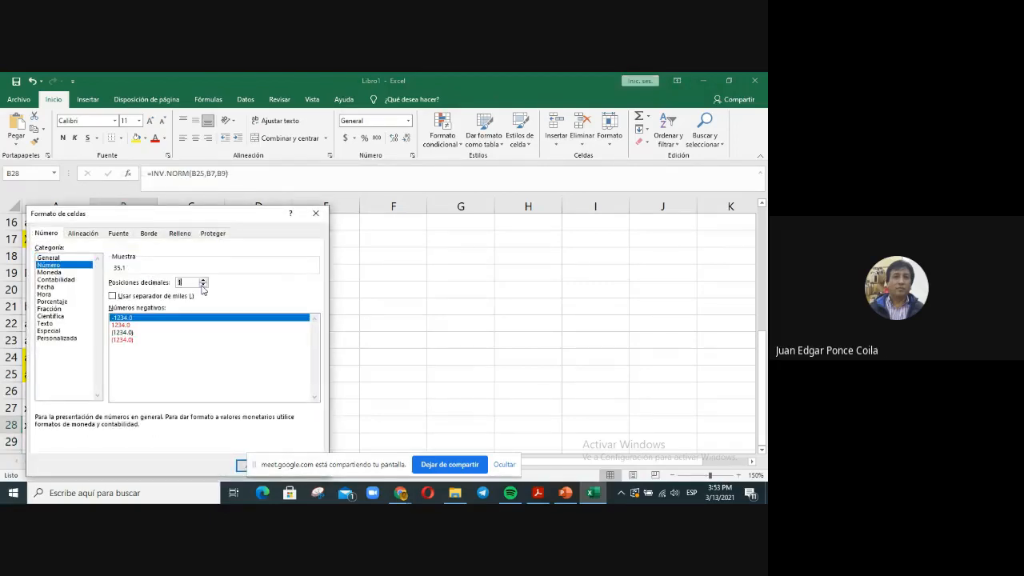
left_click(248, 470)
Step: Center the x2 and x3 values in B27:B28 horizontally
left_click(117, 414)
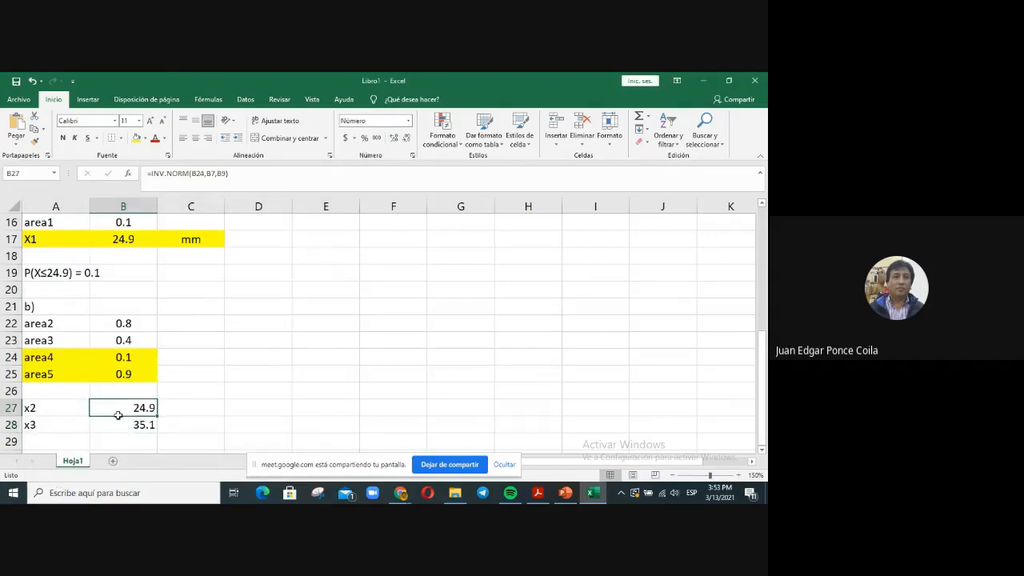
left_click_drag(118, 414, 120, 425)
left_click(195, 137)
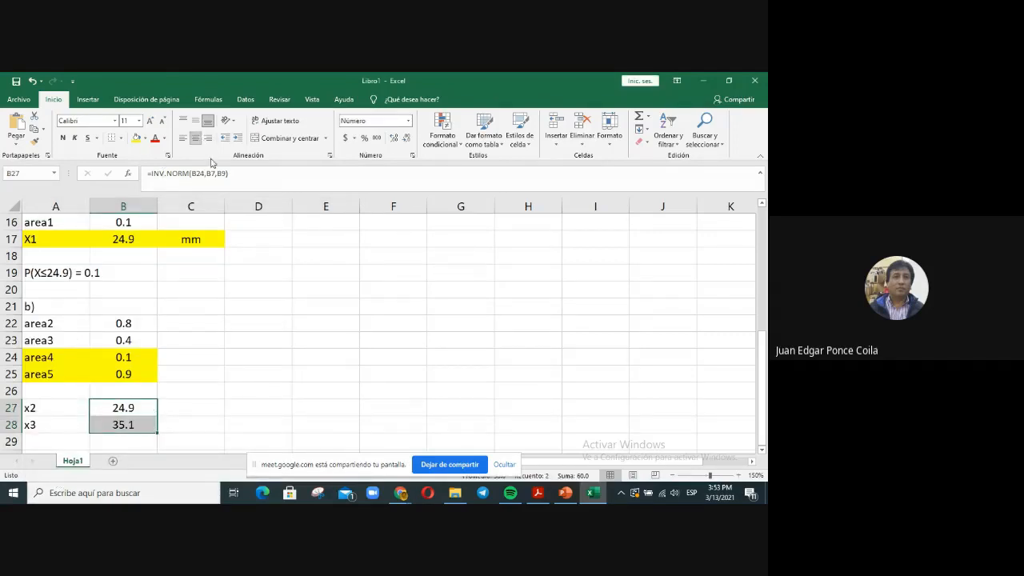
Step: Enter the unit "mm" in C27 and C28 and center both cells
left_click(208, 414)
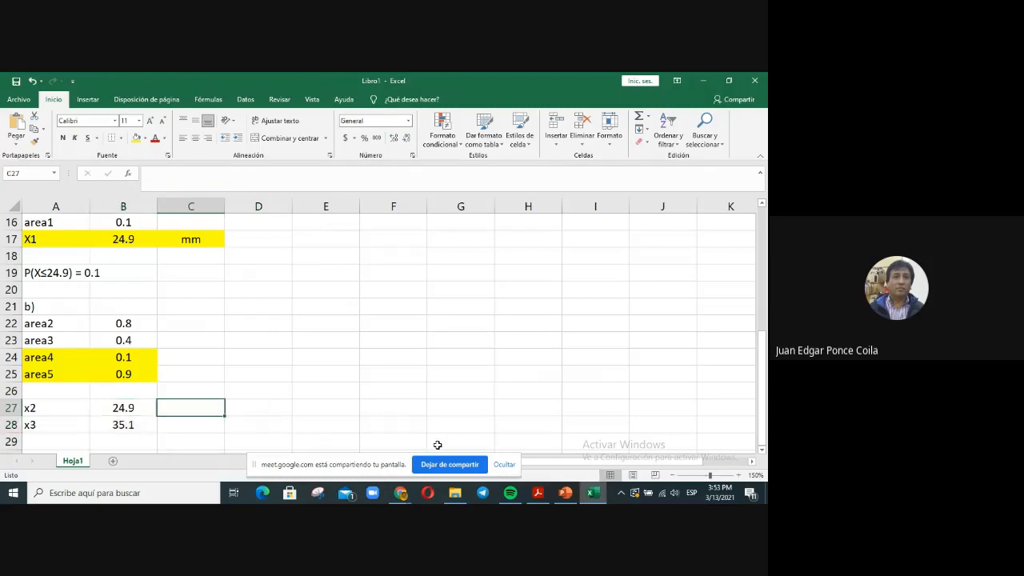
type("mm")
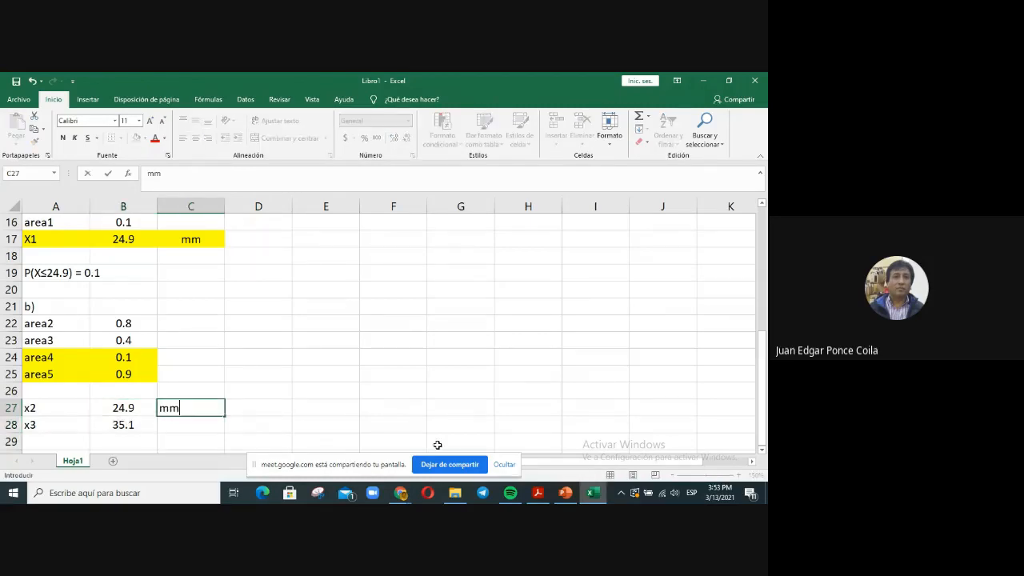
key("Return")
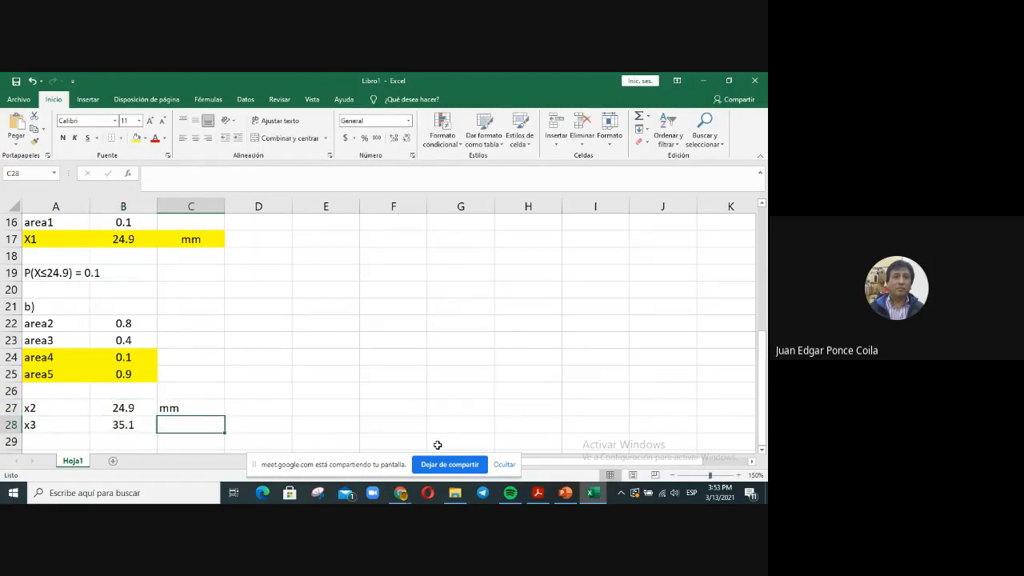
type("mm")
key("Return")
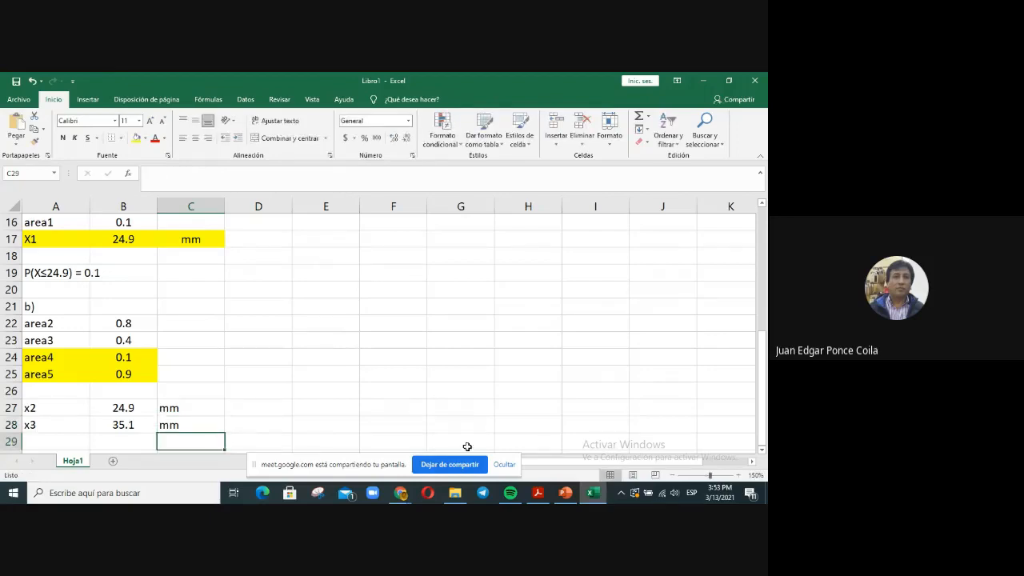
left_click_drag(180, 408, 186, 424)
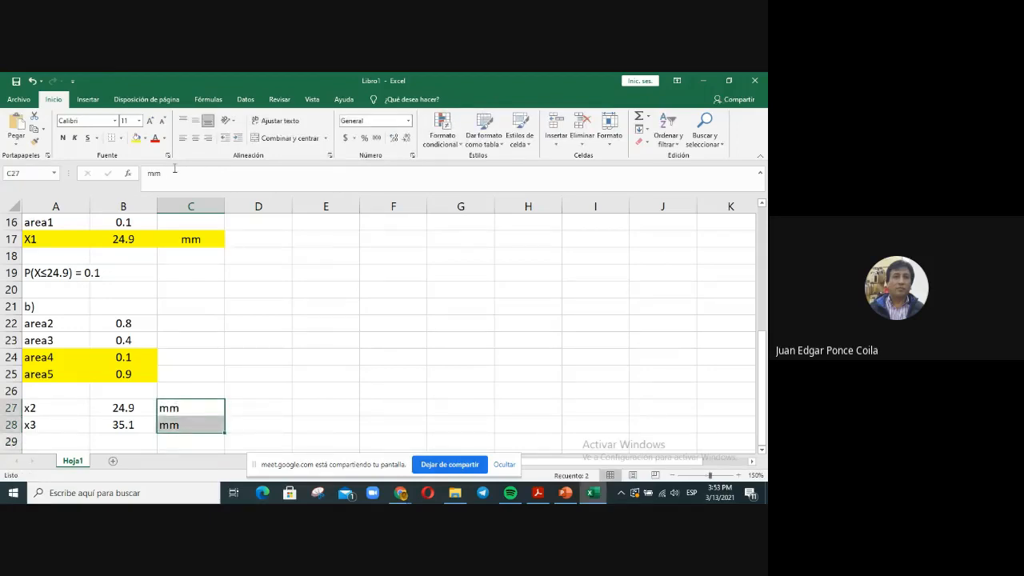
left_click(195, 138)
left_click(318, 342)
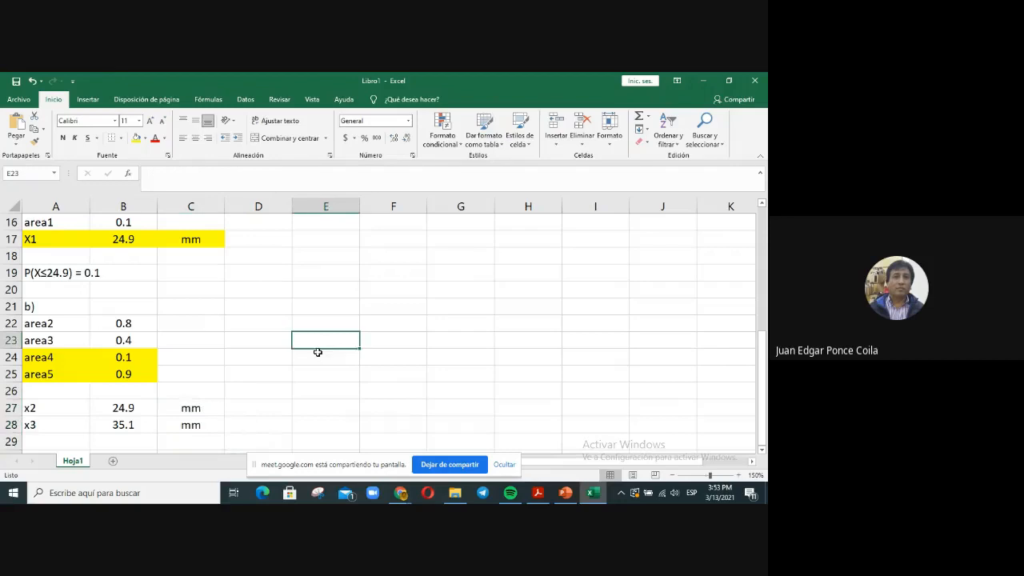
Step: Begin the probability statement for part b in A30 with "P(24.9"
scroll(318, 352, "down", 2)
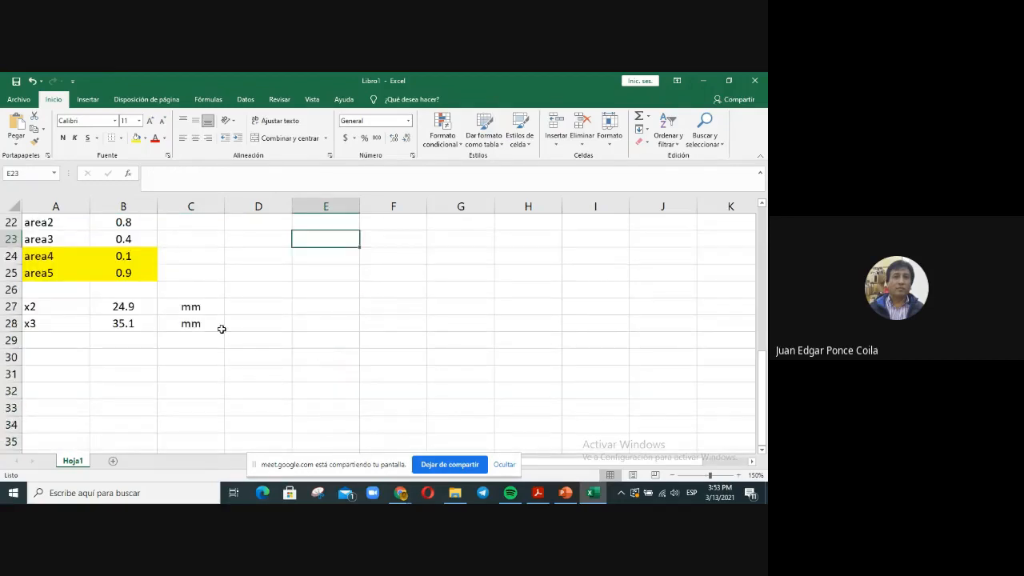
scroll(274, 336, "up", 5)
scroll(275, 337, "up", 3)
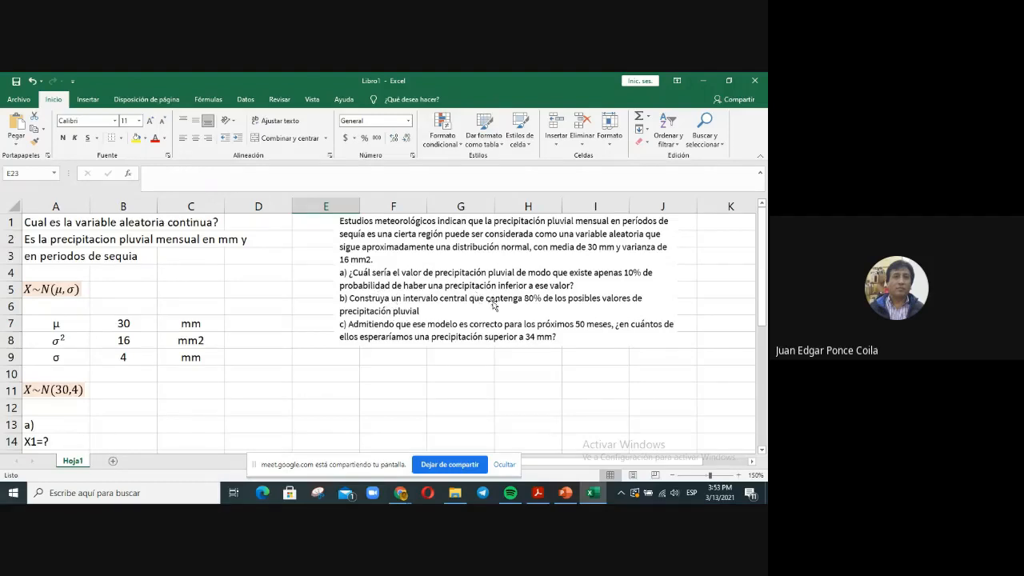
scroll(384, 357, "down", 6)
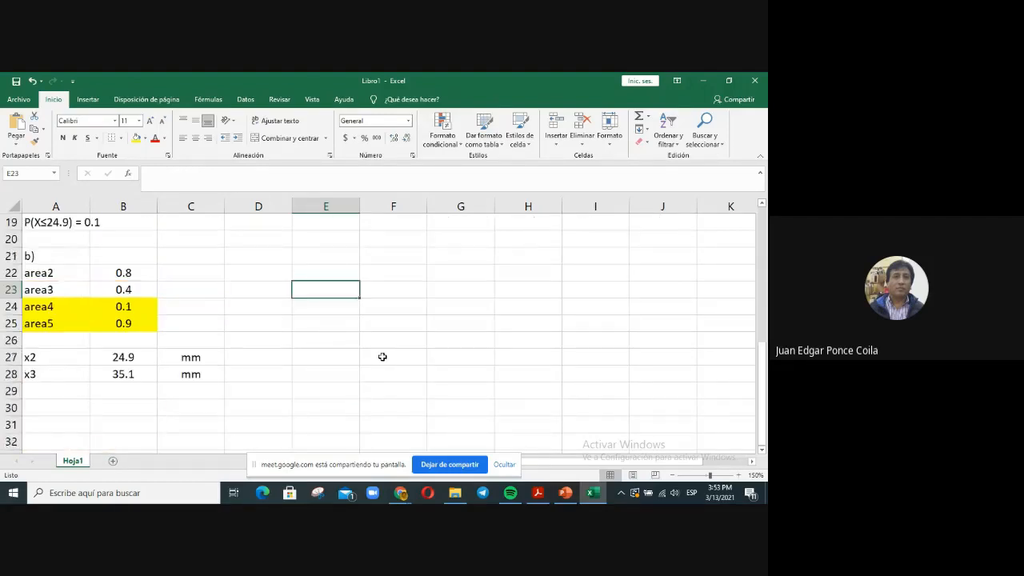
left_click(55, 391)
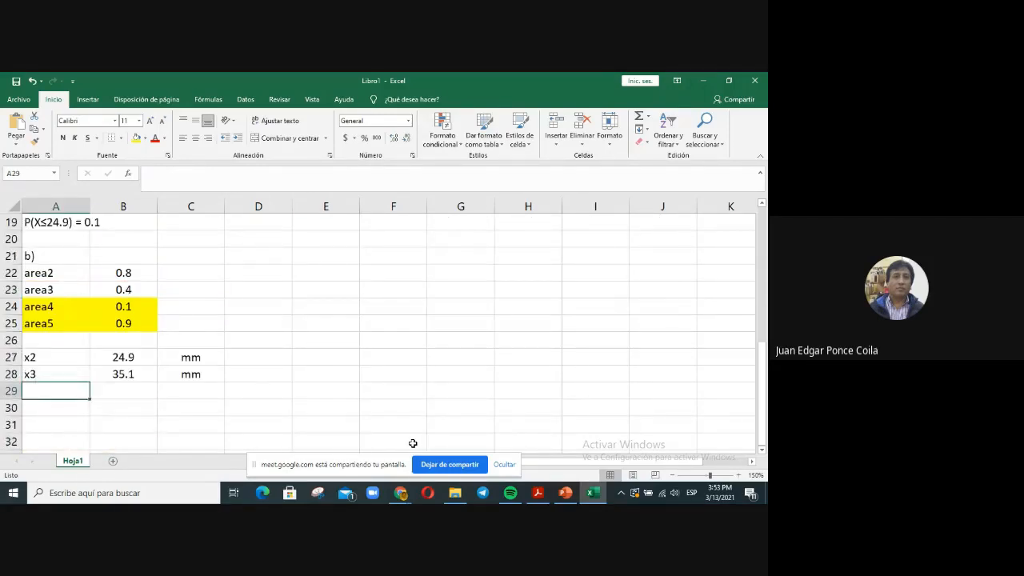
scroll(412, 441, "up", 2)
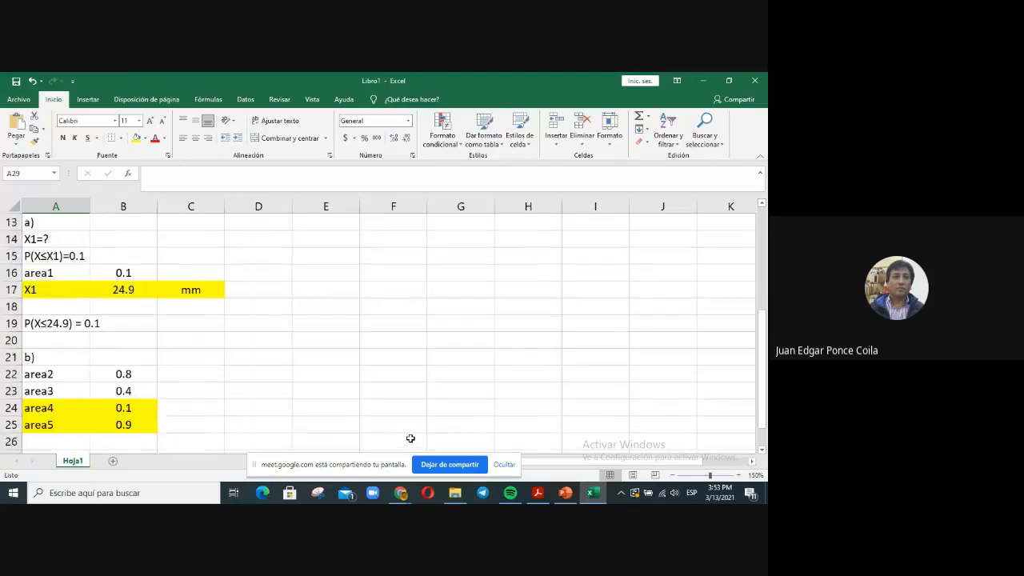
scroll(410, 439, "down", 3)
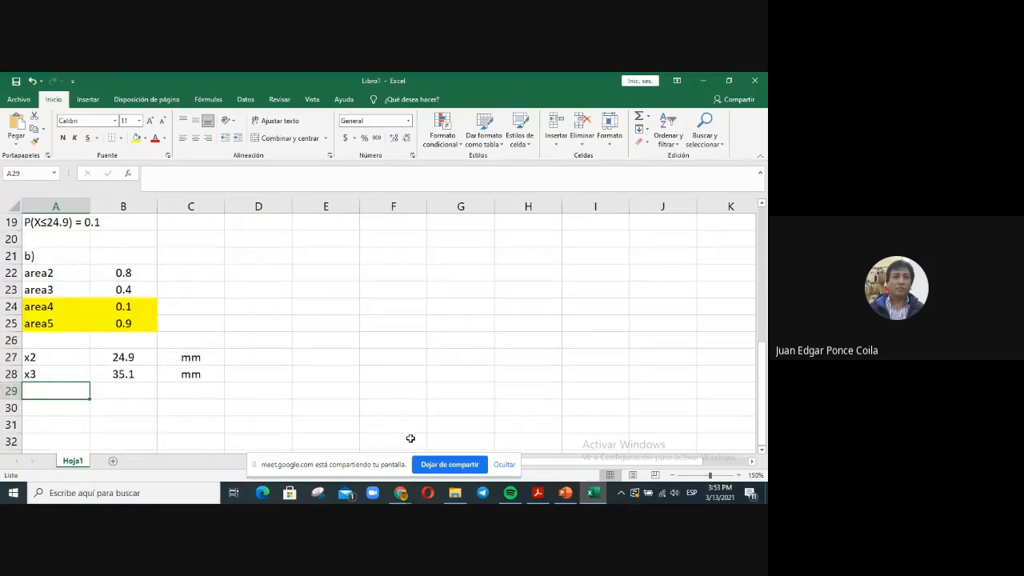
key("Down")
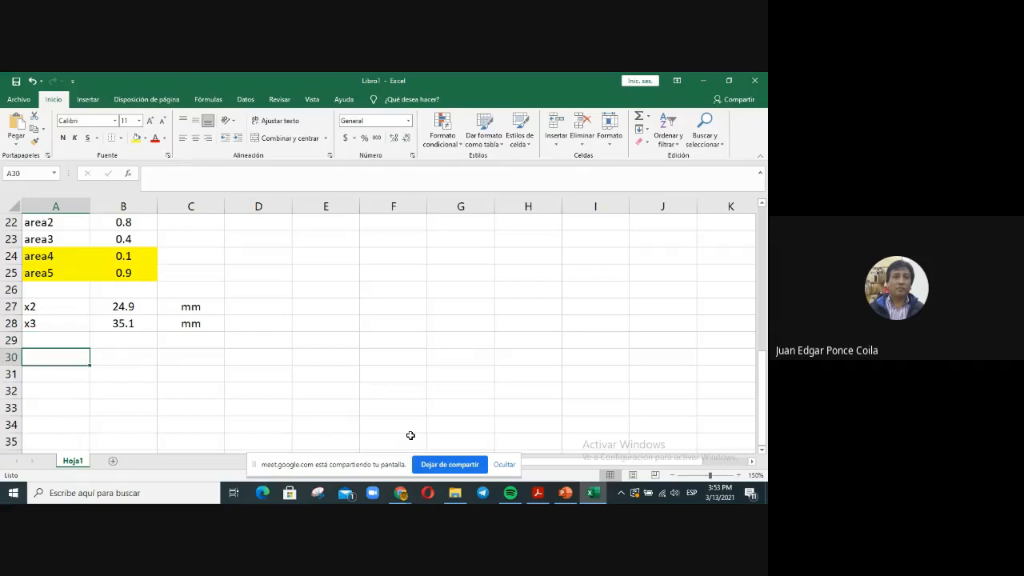
type("P(")
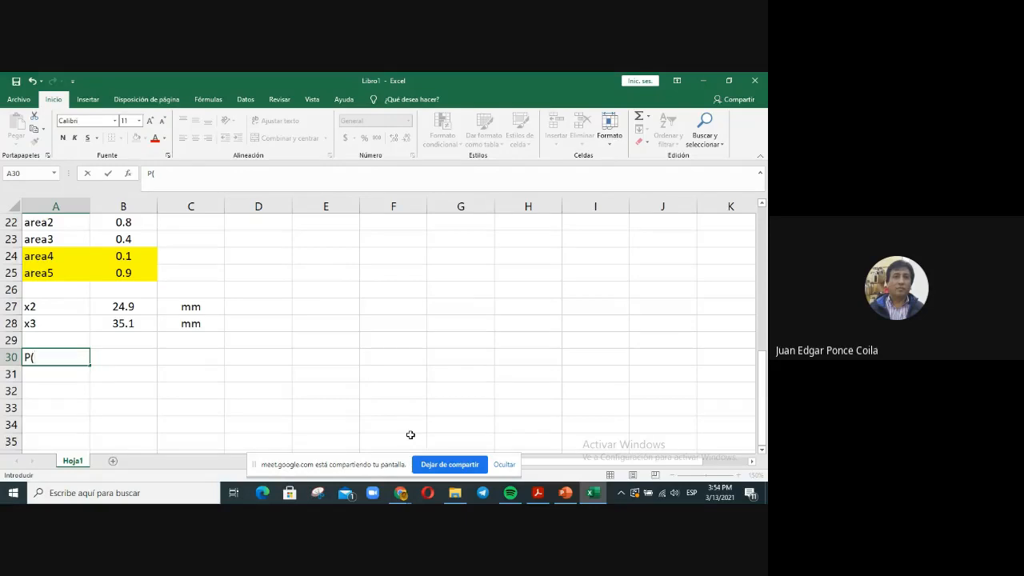
type("24.9")
Step: Insert the ≤ symbol twice after 24.9 in the A30 statement
left_click(88, 99)
left_click(687, 133)
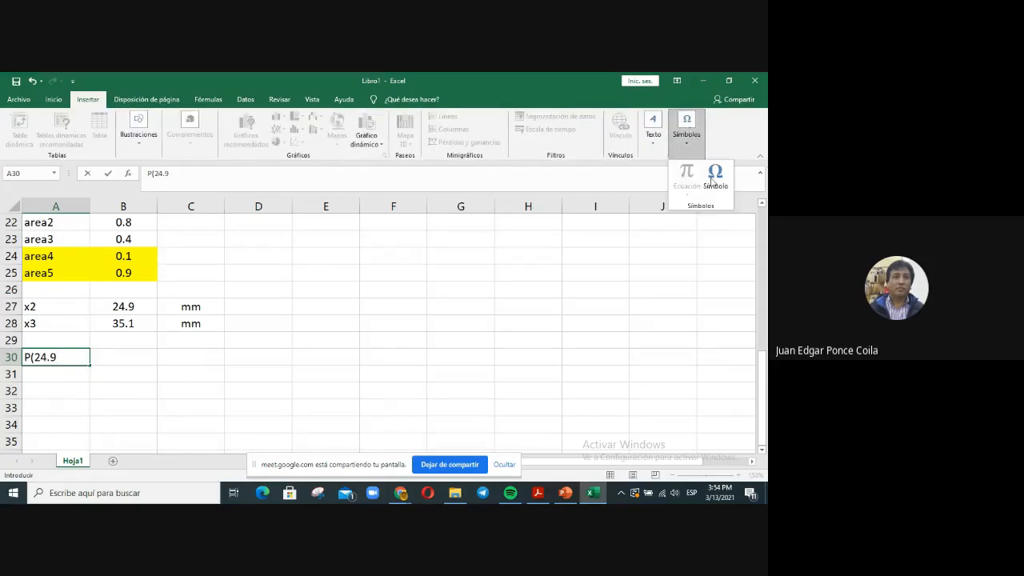
left_click(726, 176)
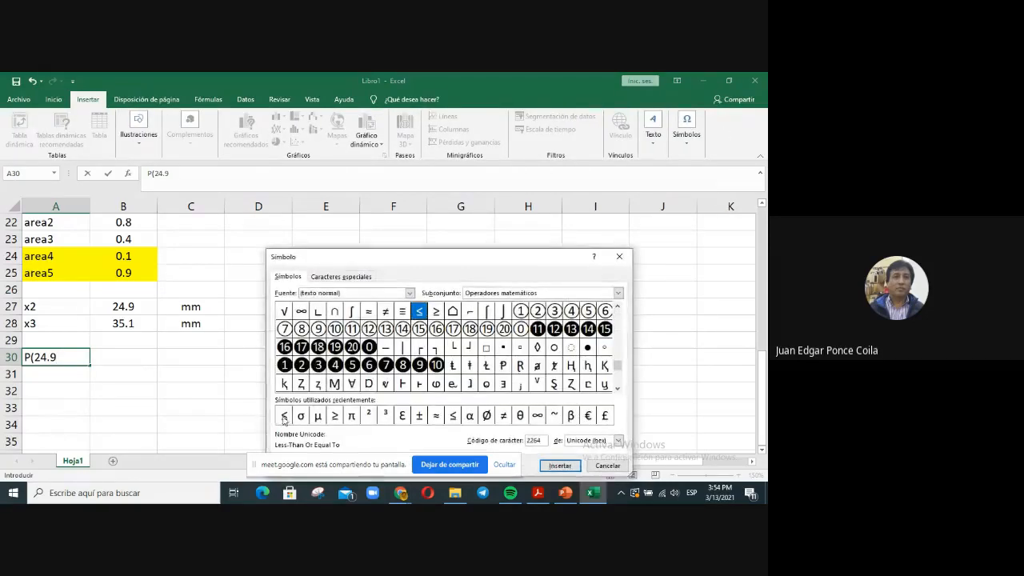
left_click(283, 415)
left_click(562, 464)
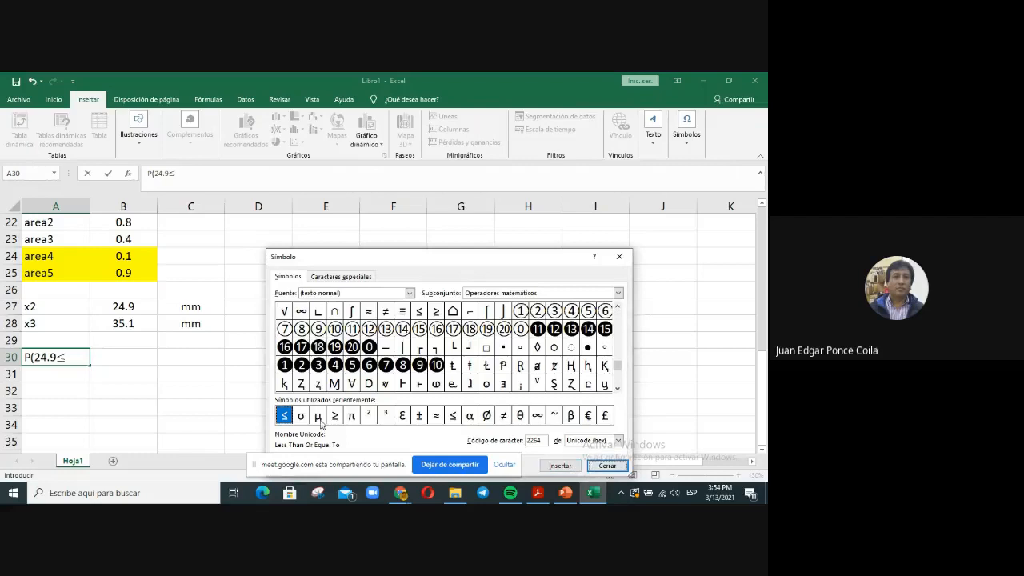
left_click(560, 465)
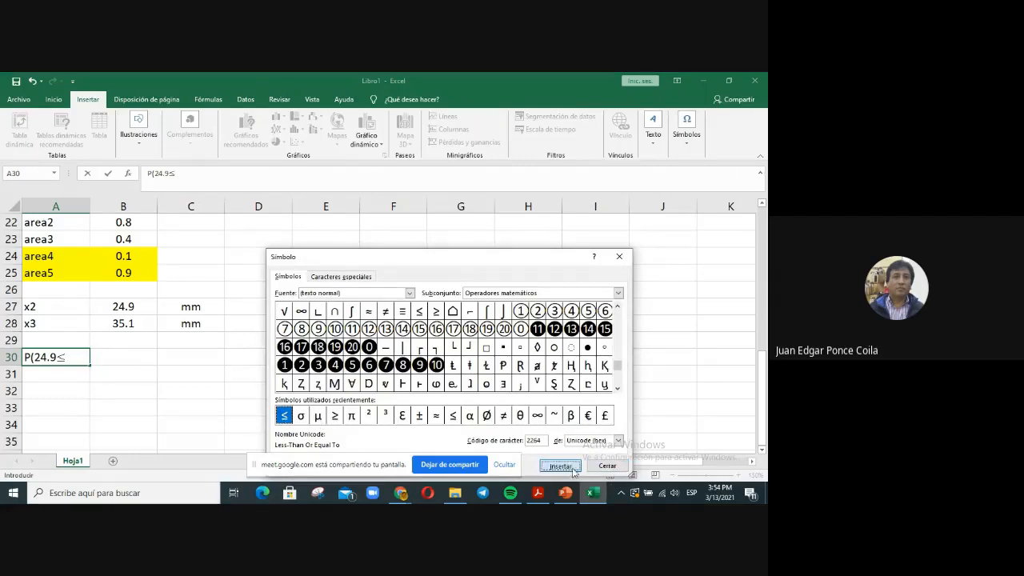
left_click(612, 468)
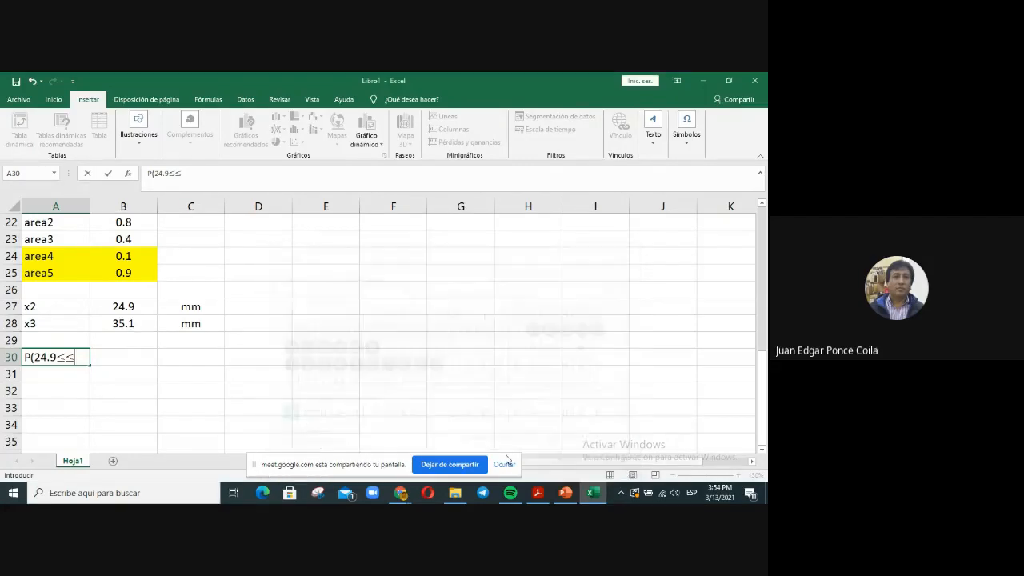
Step: Add X between the two ≤ symbols and complete A30 as "P(24.9≤X≤35.1)=0.8"
left_click(68, 357)
type("X")
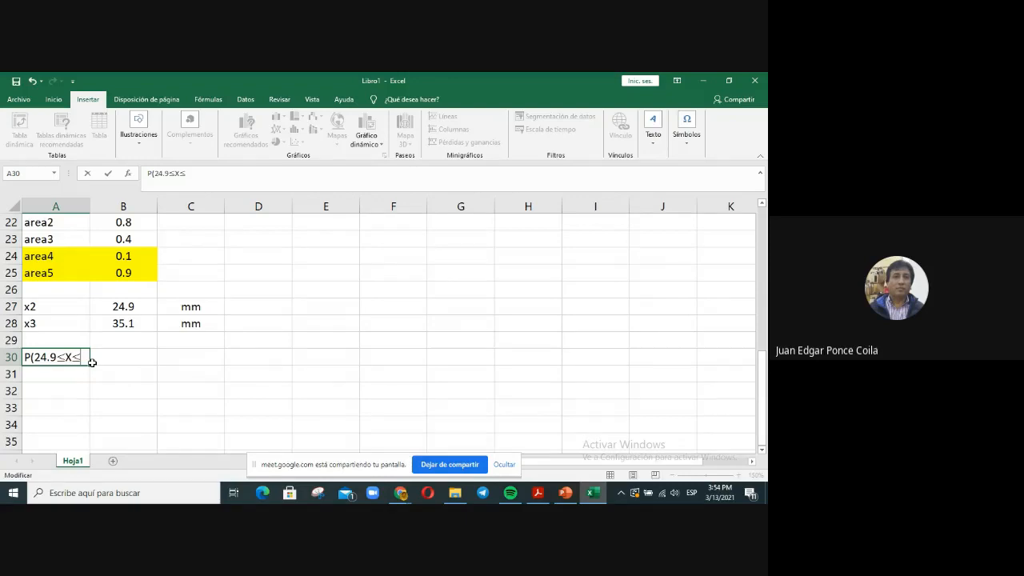
type("35.1)=0.8")
key("Return")
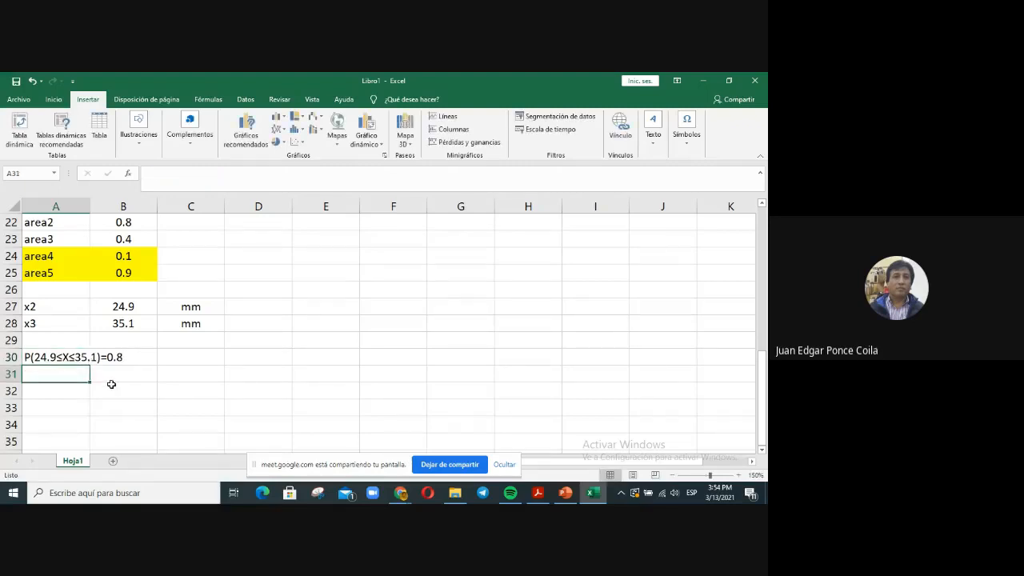
Step: Select A32 below the part b answer, review the worked results and read part c of the problem statement
left_click(111, 386)
left_click(80, 388)
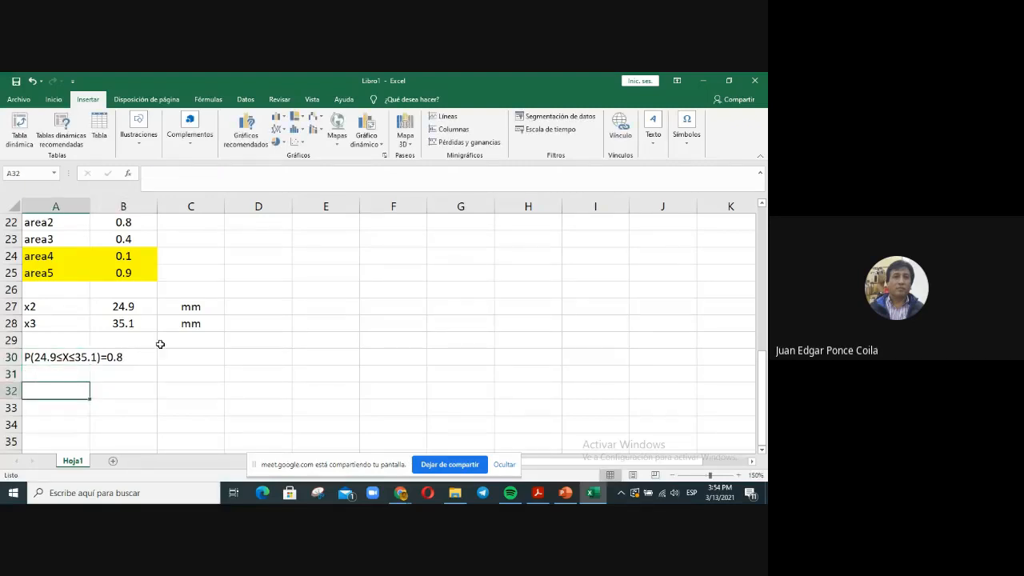
scroll(230, 368, "up", 4)
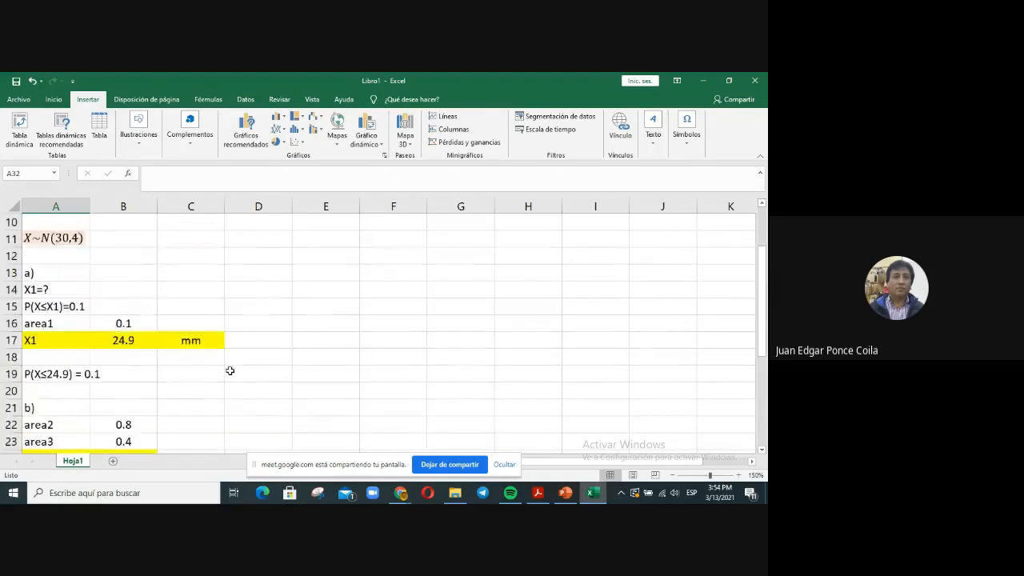
scroll(230, 370, "down", 1)
scroll(229, 370, "down", 4)
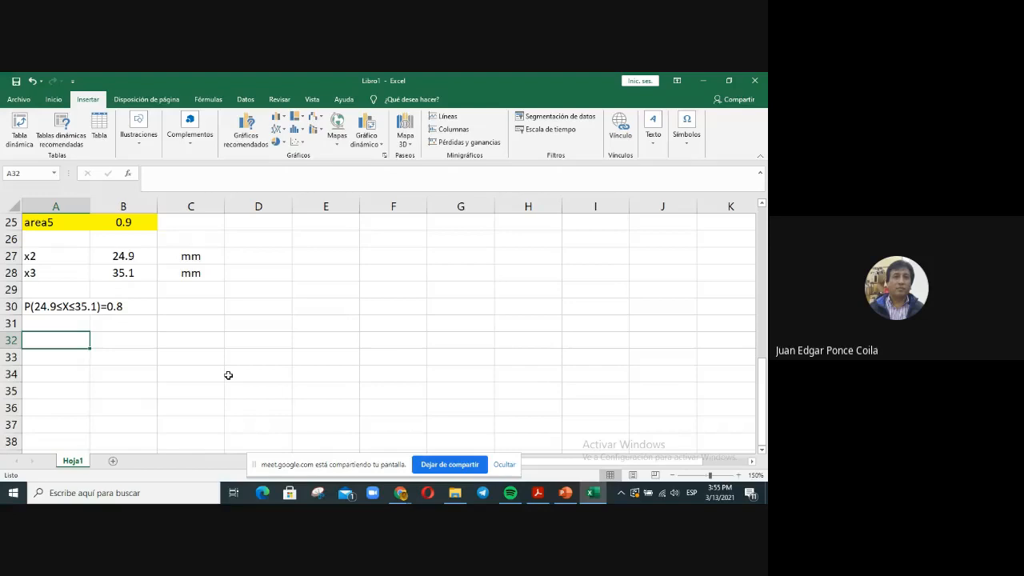
scroll(361, 277, "up", 8)
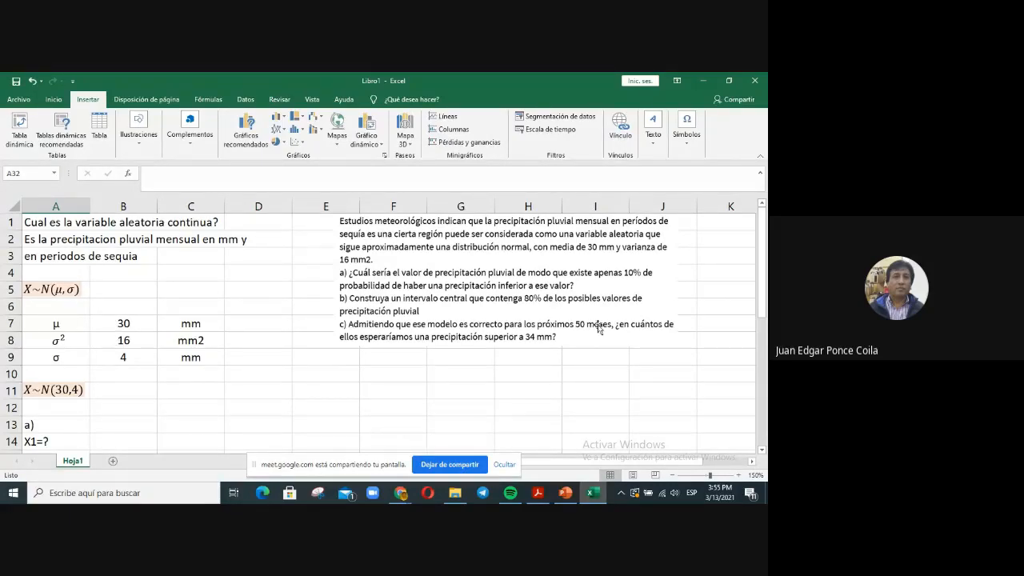
Step: Minimize the workbook and presentation windows, launch InfoStat from the desktop and bring its window to the front
left_click(708, 78)
left_click(707, 80)
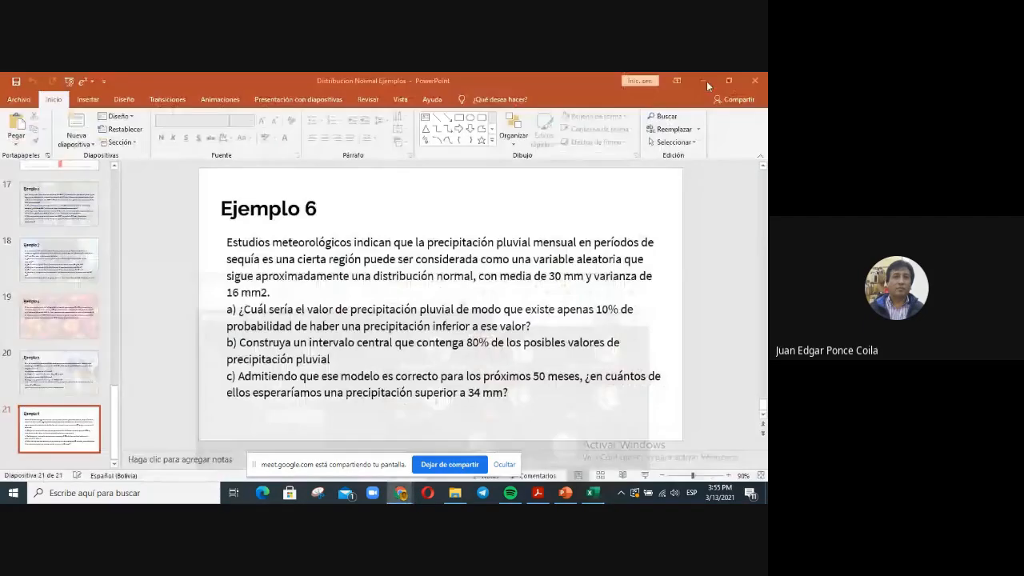
left_click(706, 80)
left_click(703, 76)
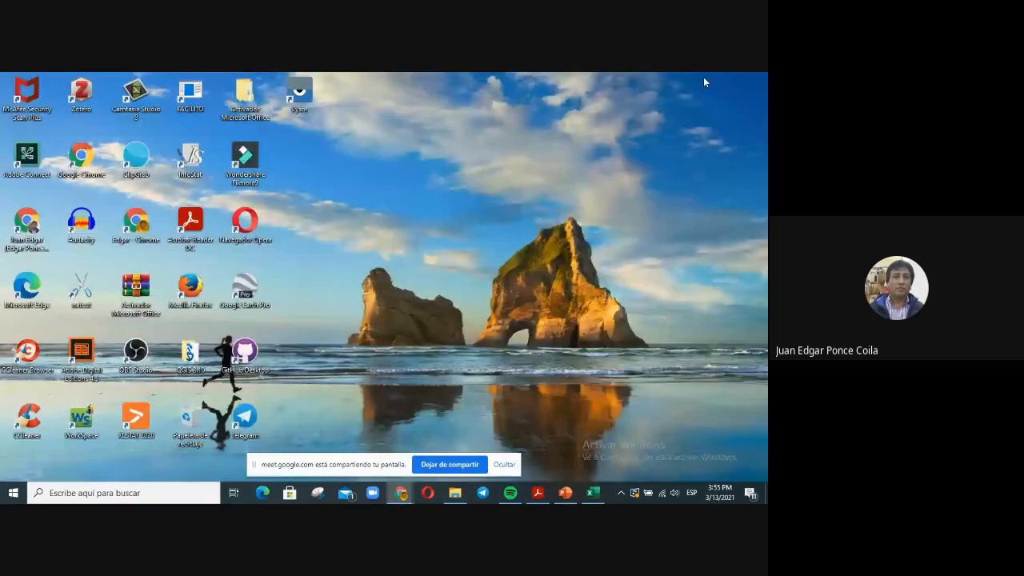
double_click(190, 157)
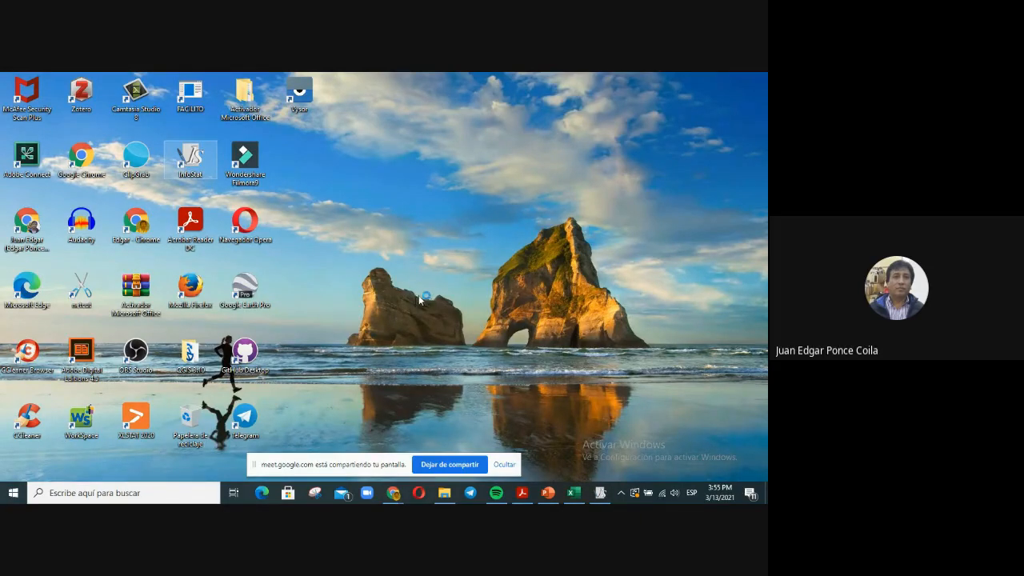
left_click(602, 493)
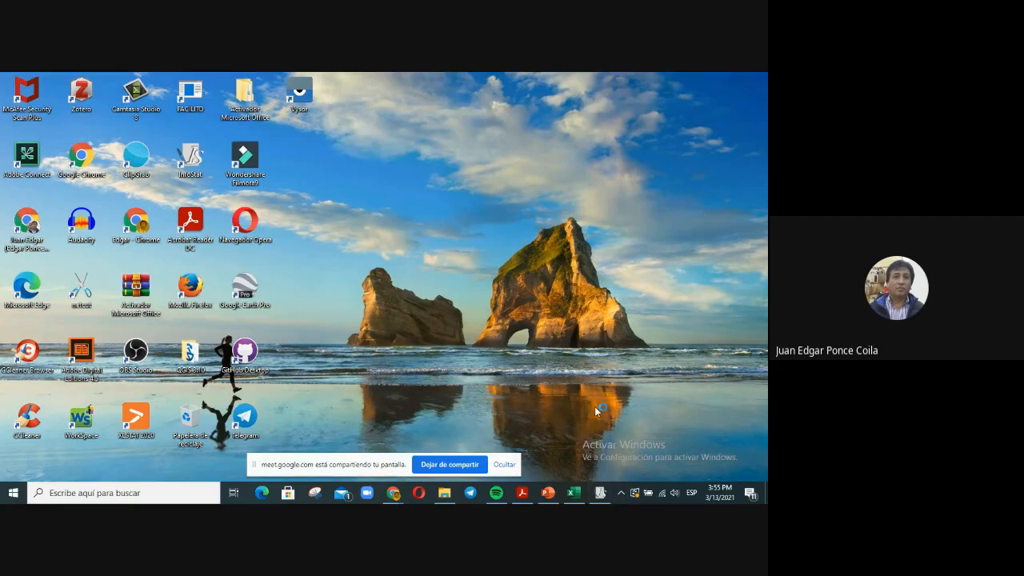
left_click(604, 497)
mouse_move(601, 493)
left_click(579, 454)
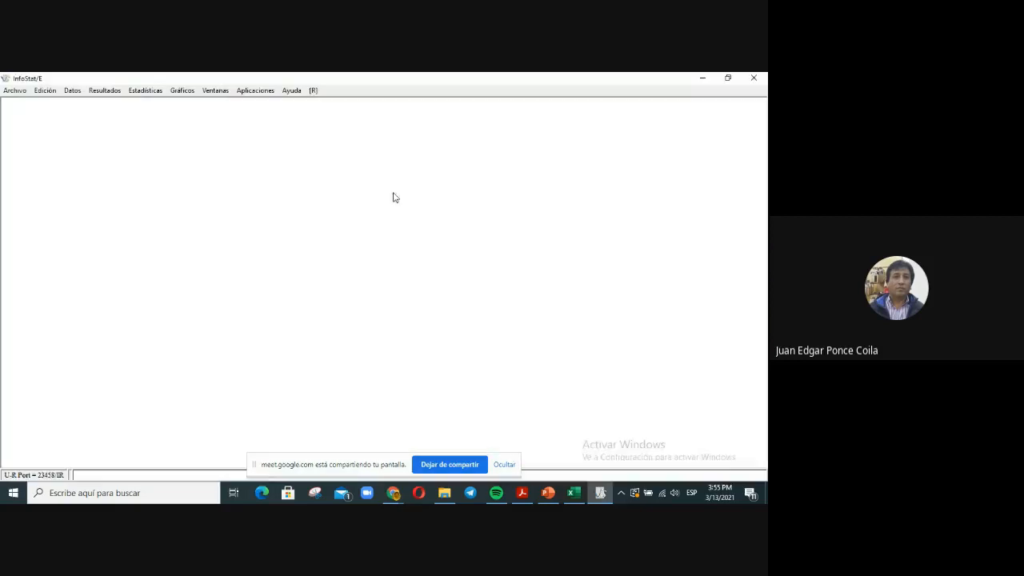
Step: Start a density function graph for the Normal distribution with mean 30 and variance 16
left_click(268, 92)
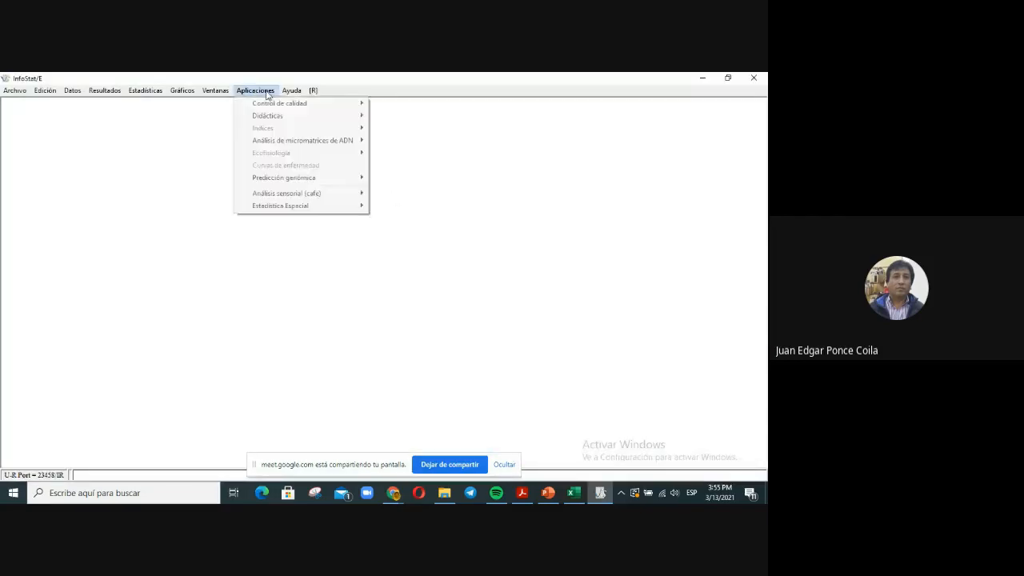
mouse_move(297, 115)
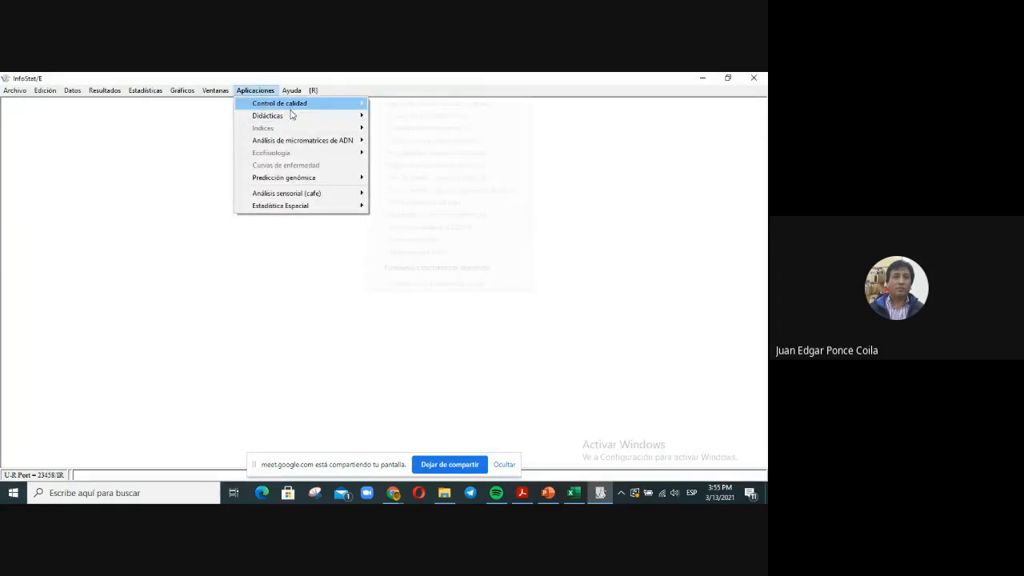
left_click(411, 118)
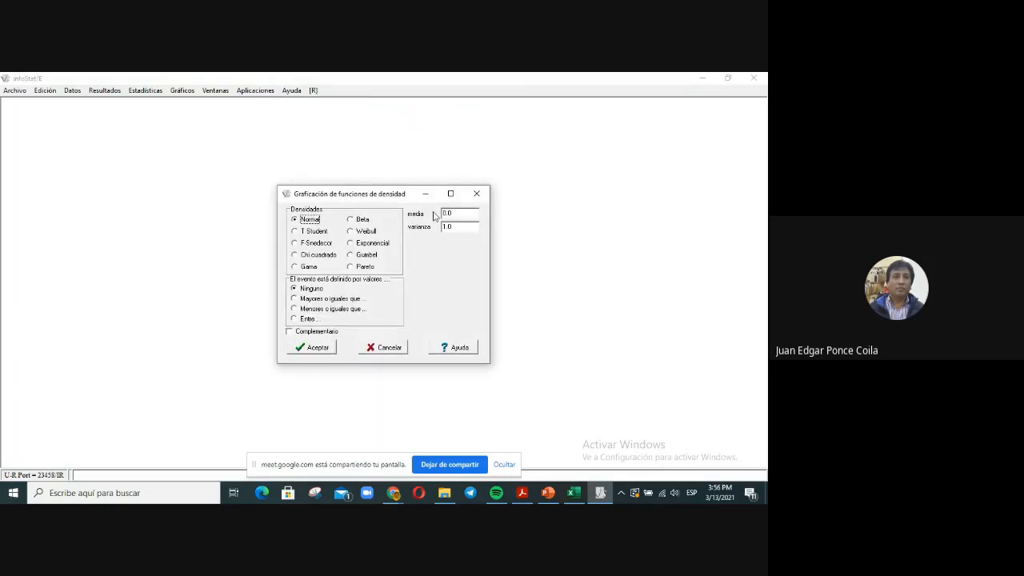
left_click(468, 213)
key("BackSpace")
type("30")
key("Tab")
type("16")
Step: Define the event as values between 24.9 and 35.1, generate the density graph and inspect its shaded area enlarged
left_click(307, 322)
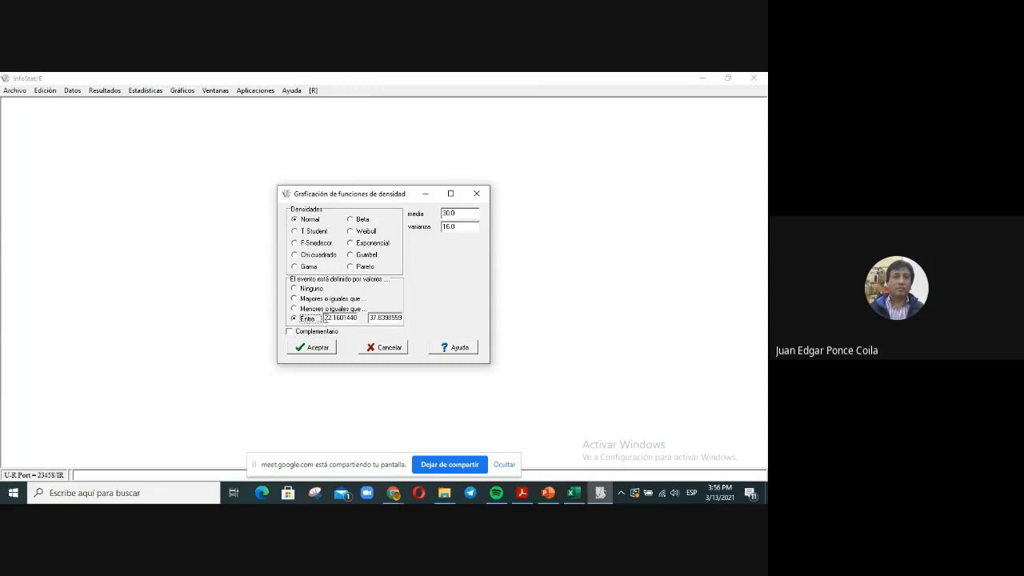
left_click_drag(326, 318, 394, 317)
type("24.9")
left_click_drag(370, 318, 428, 310)
type("35.1")
left_click(321, 353)
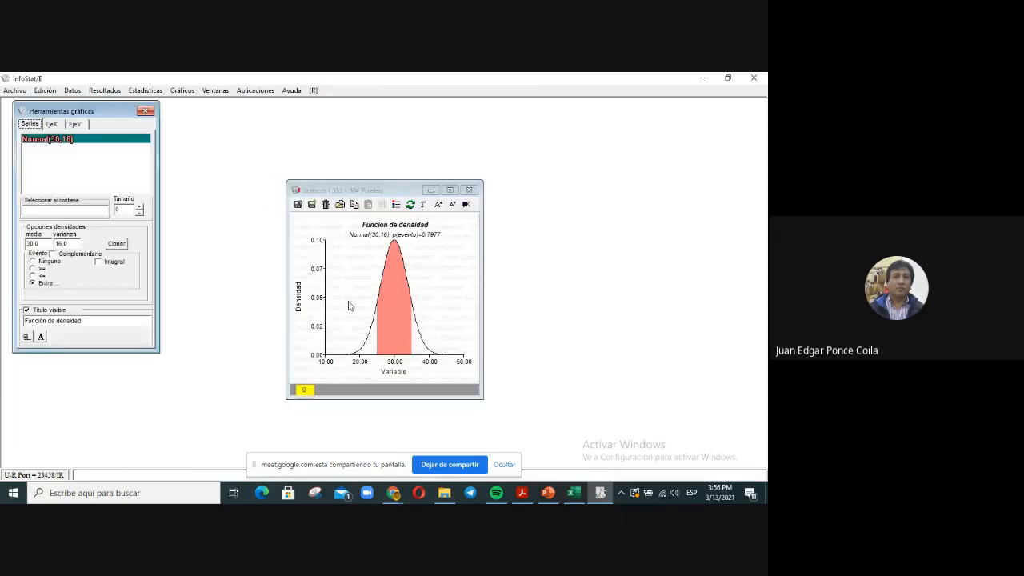
left_click(450, 190)
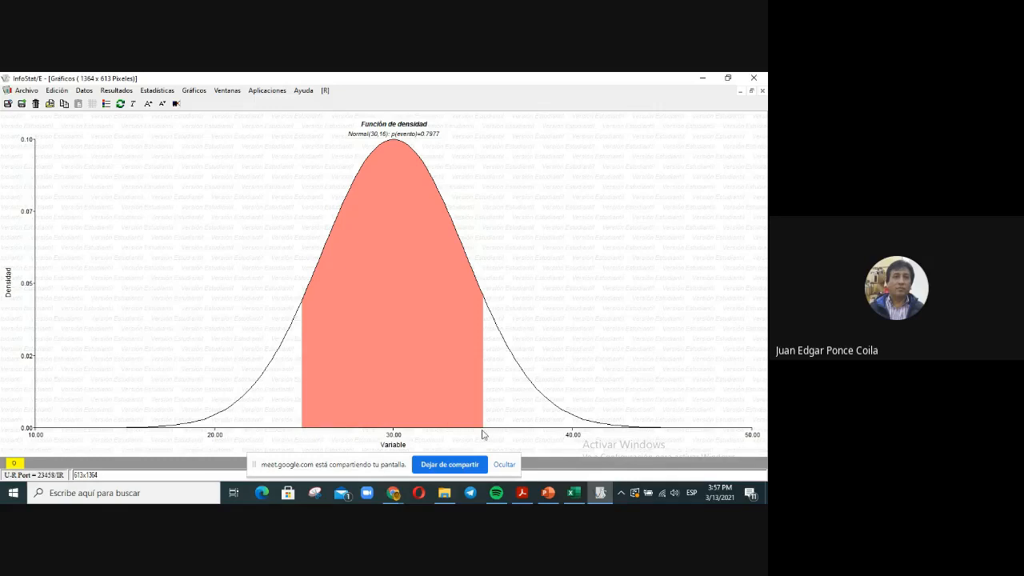
double_click(286, 202)
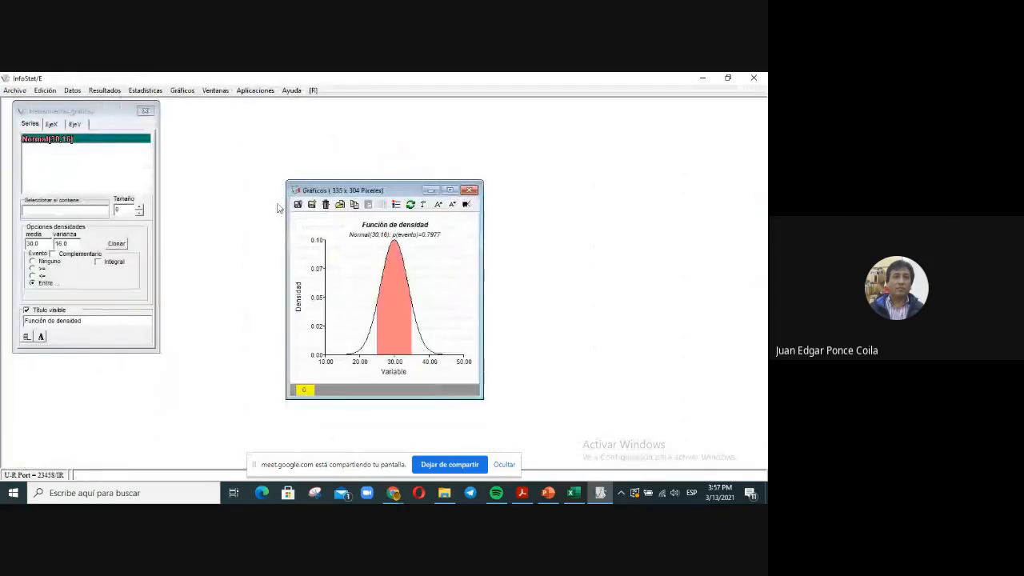
Step: Add X-axis cut lines at 24.9 and 35.1 to the density graph and check it enlarged
left_click(51, 125)
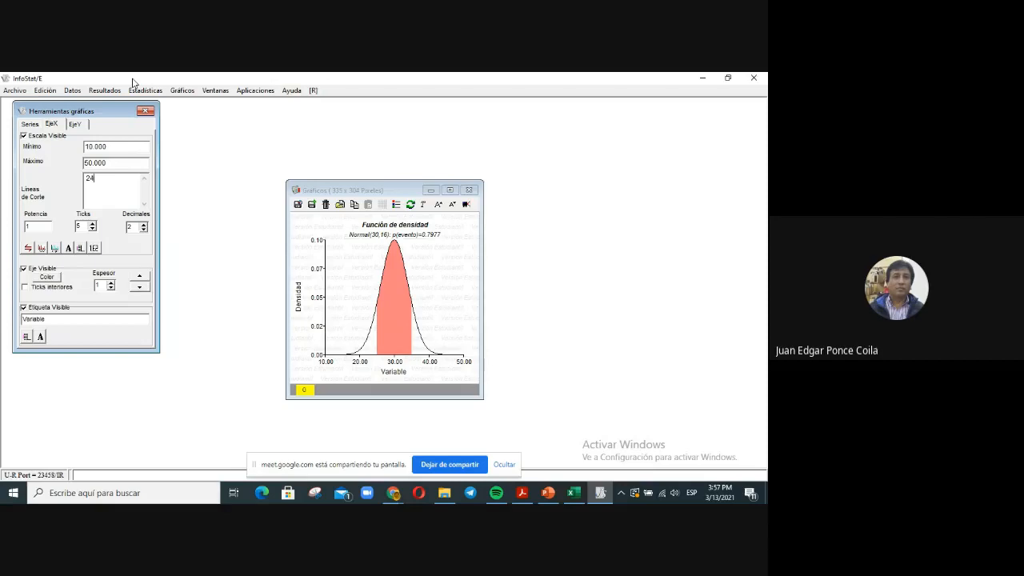
type(".9")
key("Return")
left_click(75, 124)
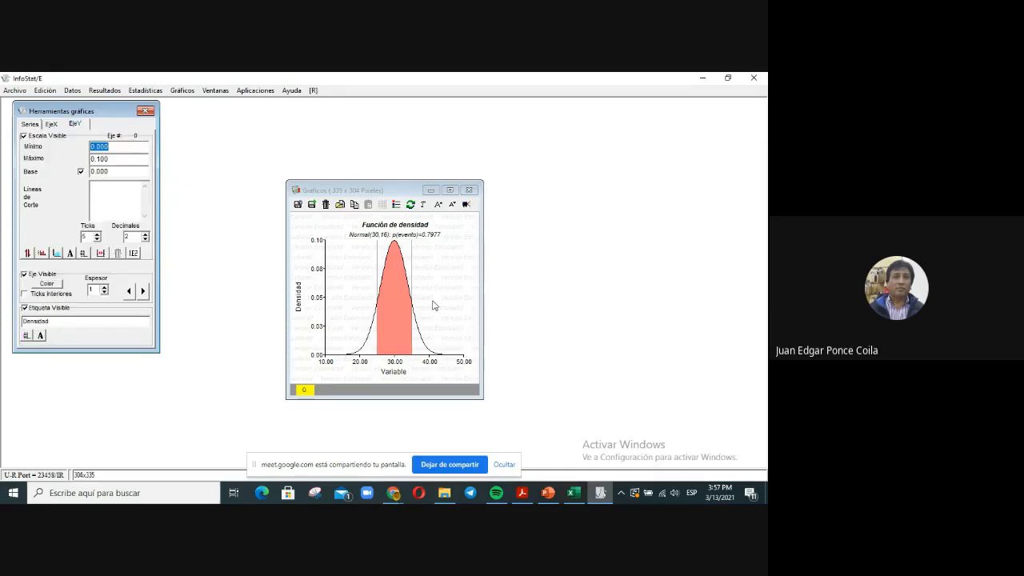
left_click(450, 191)
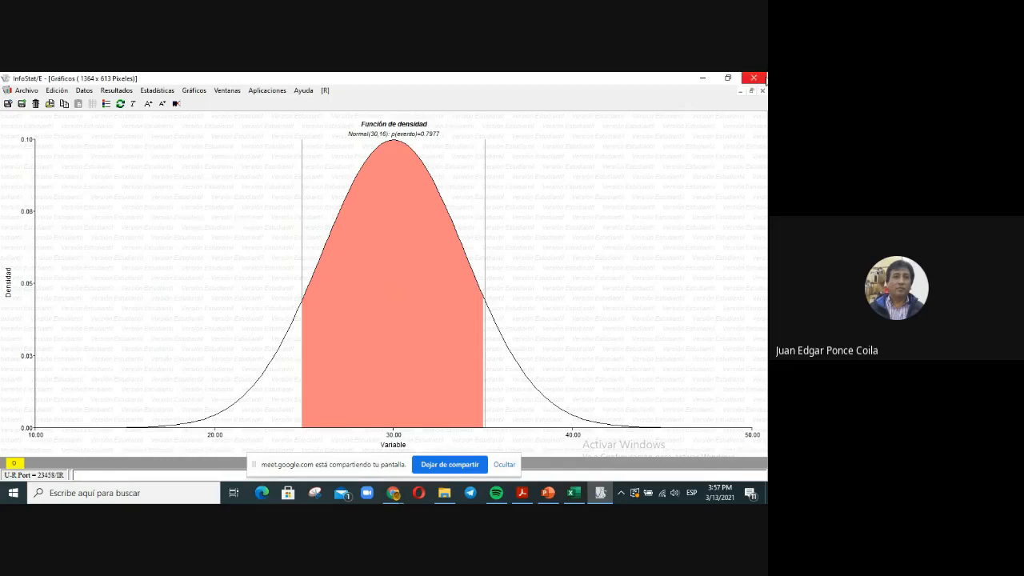
left_click(751, 91)
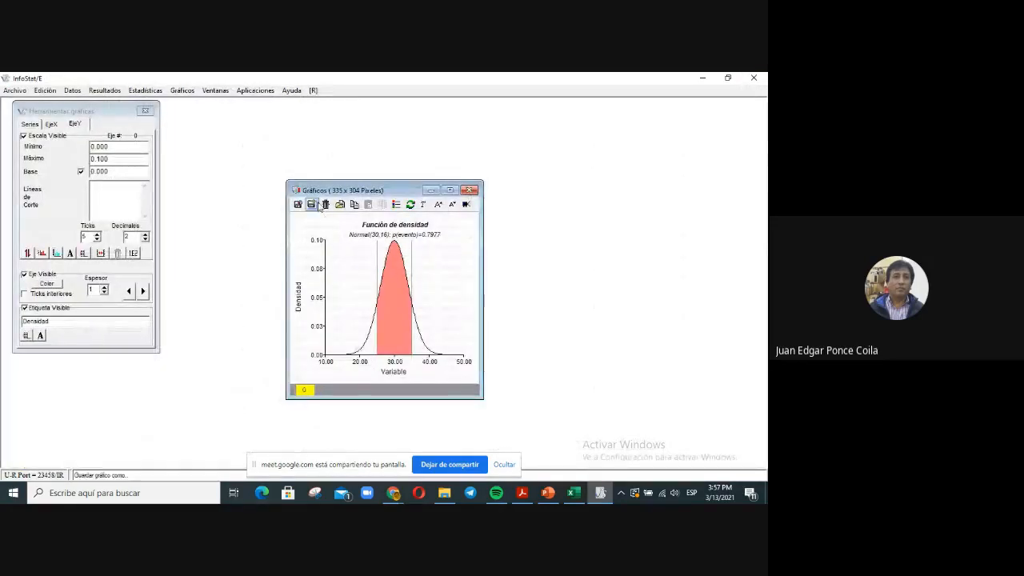
Step: Copy the density graph and paste it into the Excel sheet at E21, beside the part b results
right_click(348, 237)
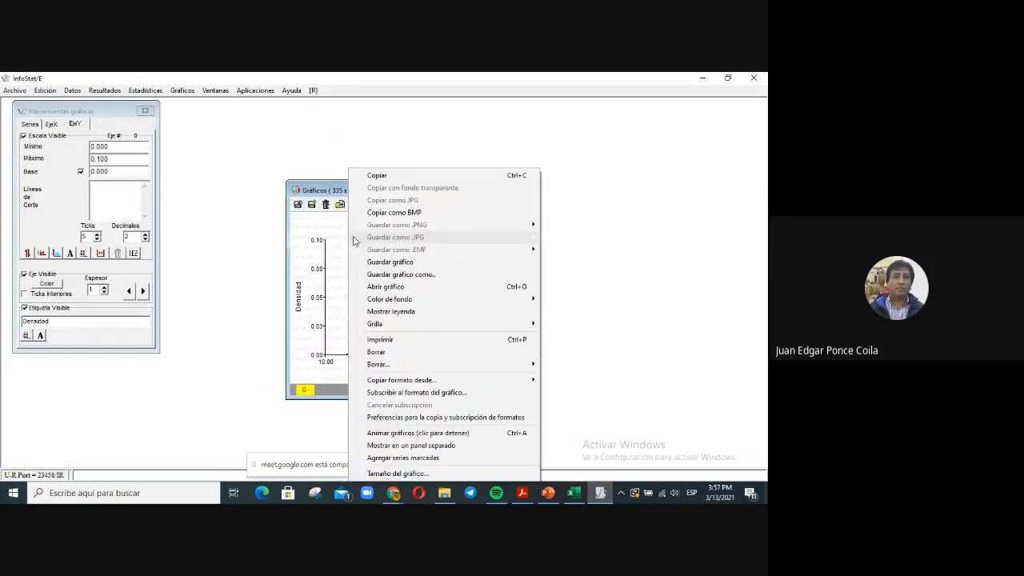
left_click(388, 179)
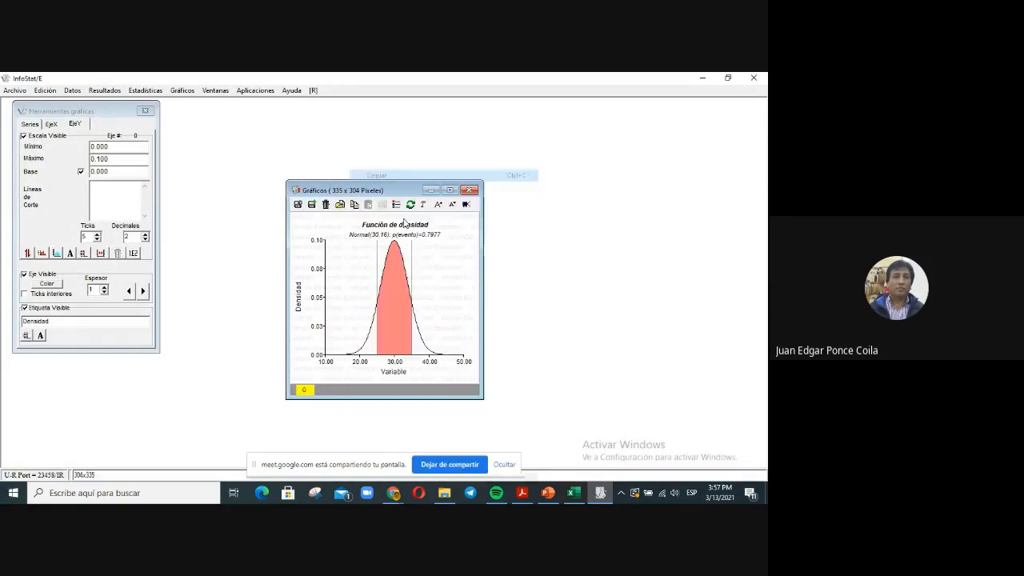
left_click(572, 495)
scroll(280, 419, "down", 4)
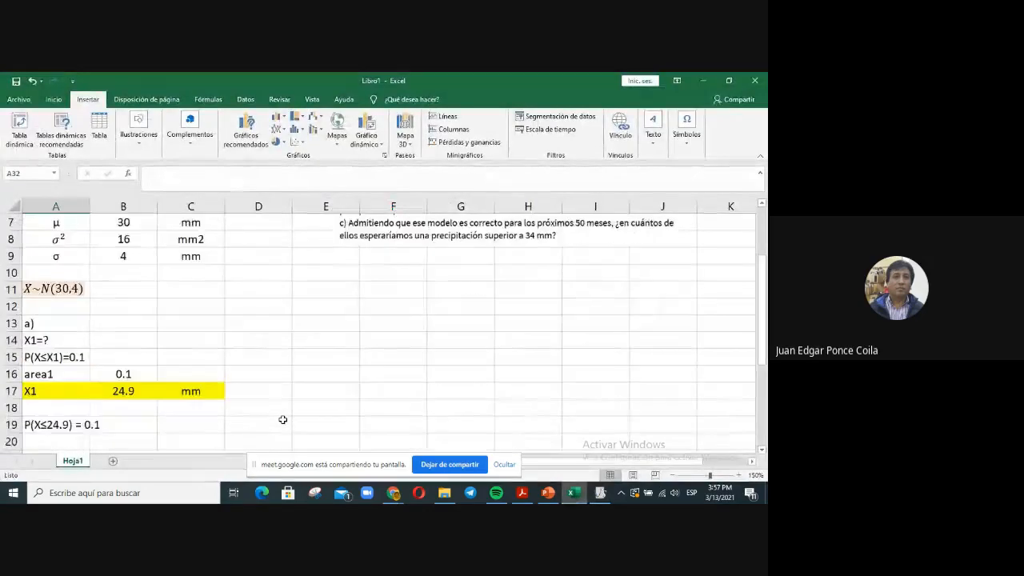
scroll(361, 355, "up", 1)
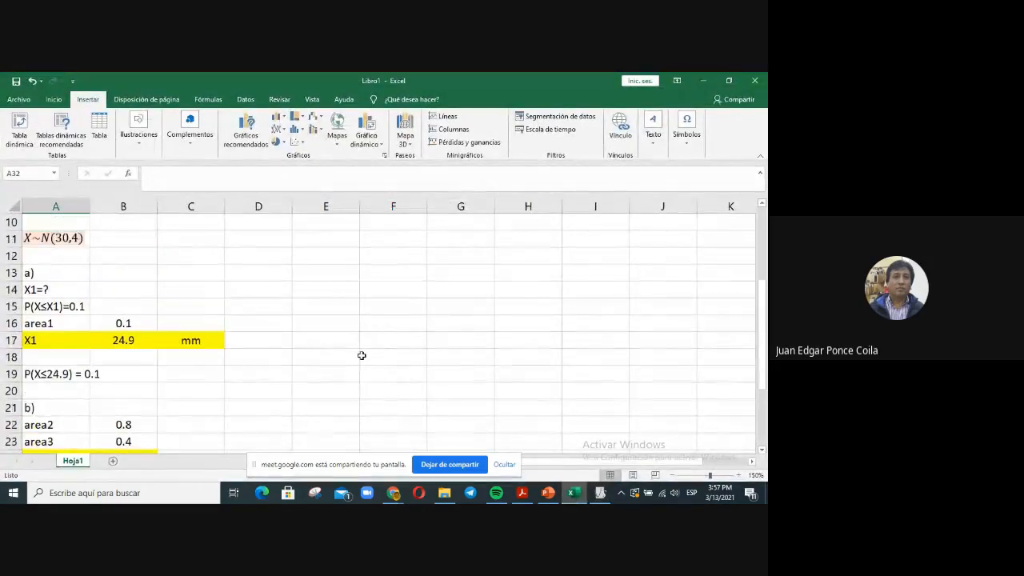
scroll(361, 355, "down", 3)
left_click(315, 253)
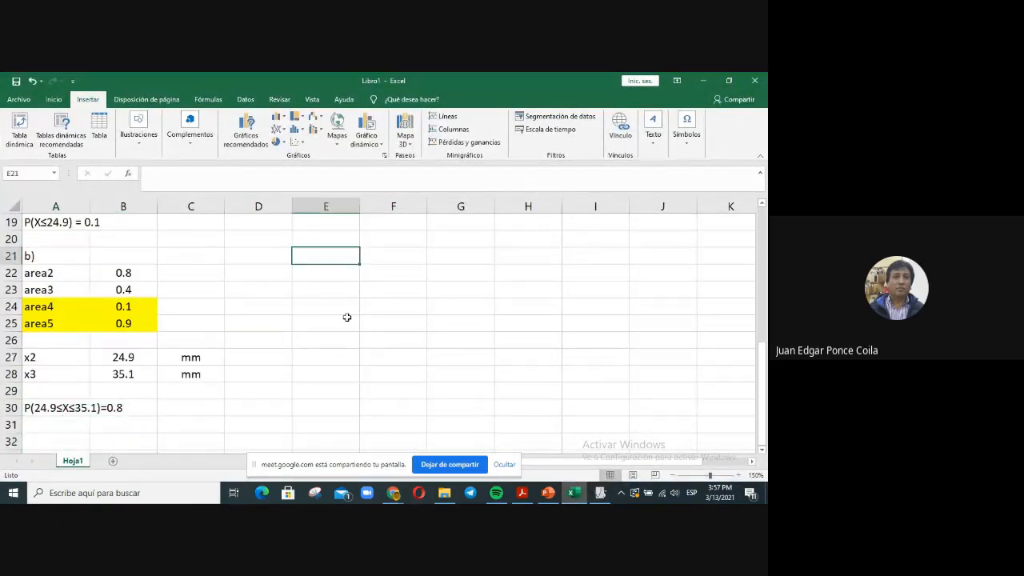
key("ctrl+v")
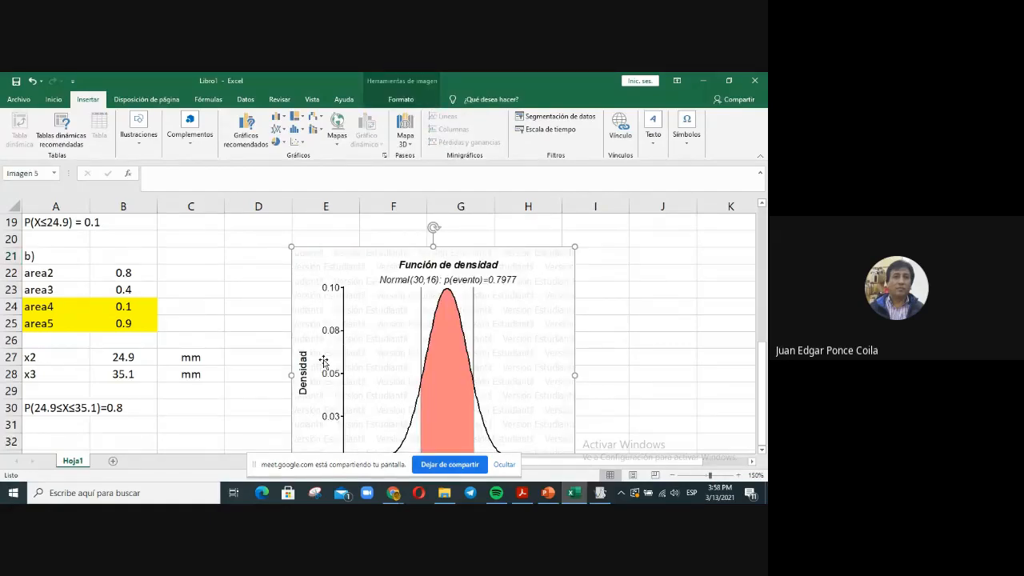
scroll(323, 361, "down", 1)
scroll(323, 362, "up", 1)
scroll(323, 362, "down", 1)
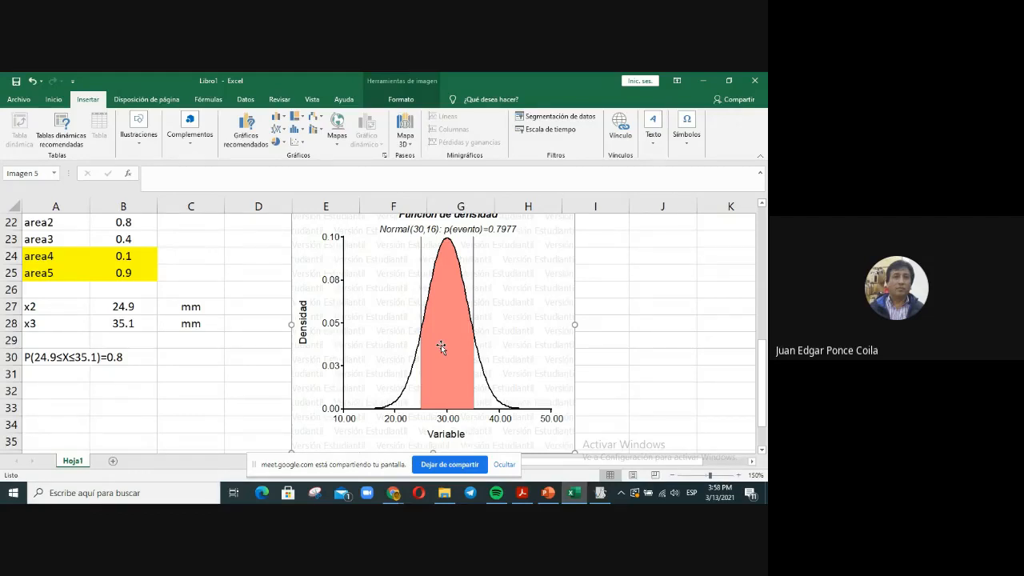
Step: Switch back to InfoStat and minimize the part b density graph together with its graph tools
scroll(409, 342, "up", 3)
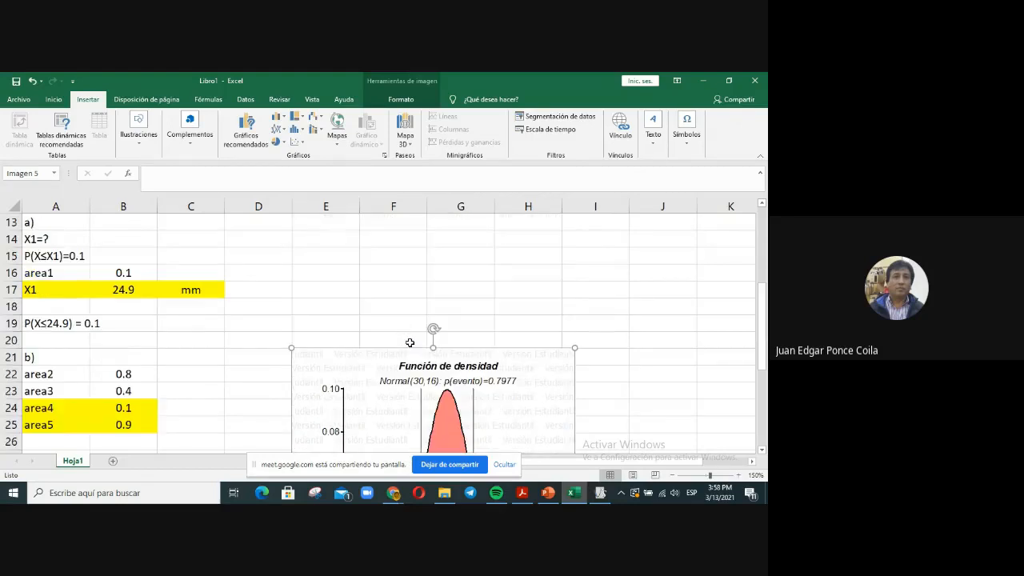
left_click(600, 493)
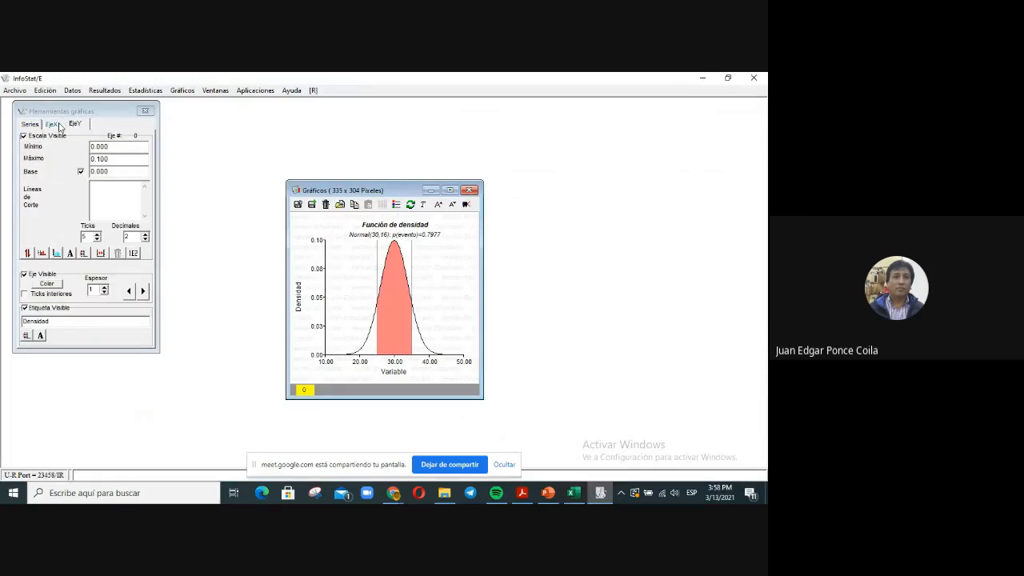
left_click(30, 124)
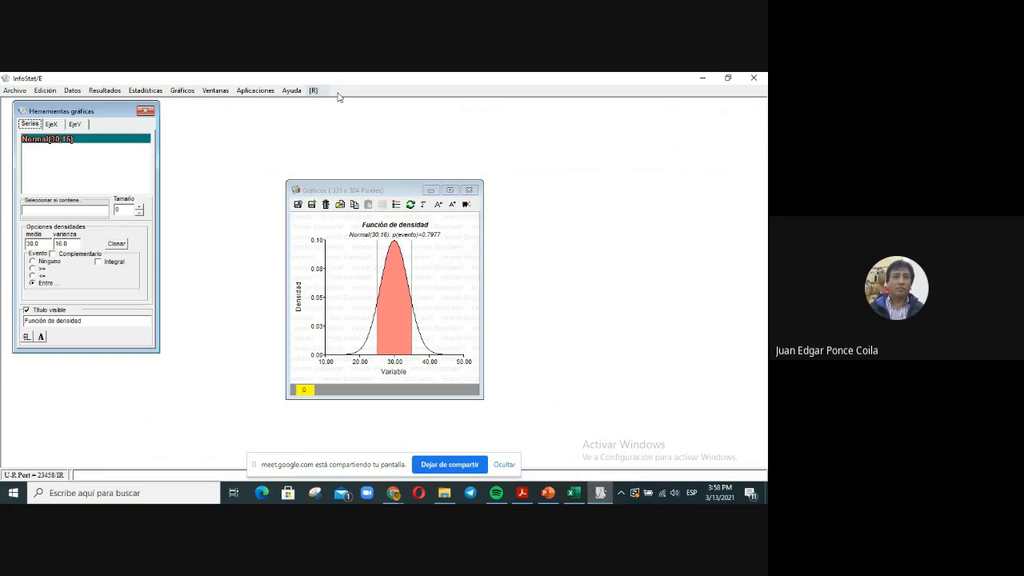
left_click(472, 190)
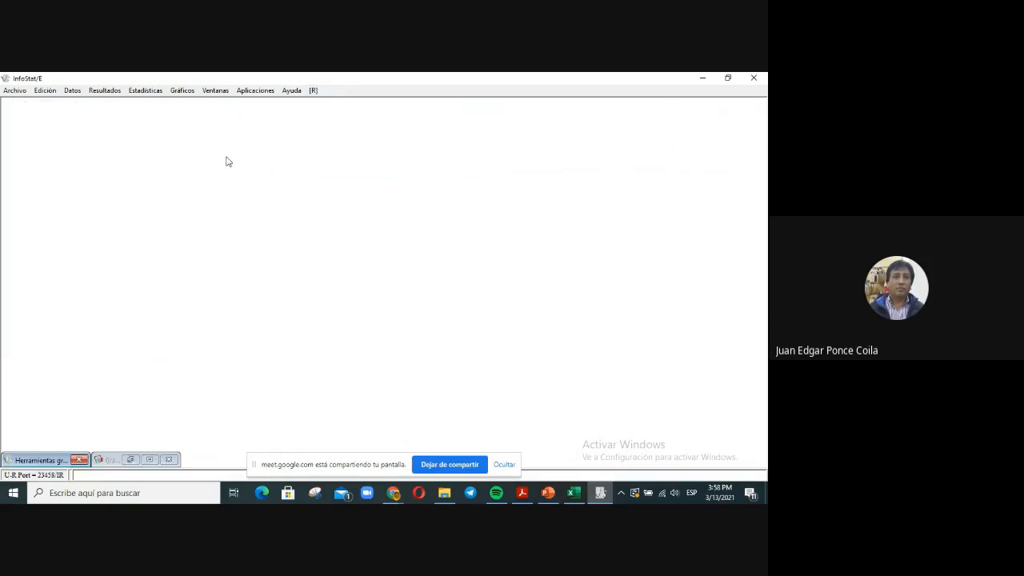
Step: Start another density function graph for part a, using the Normal distribution with mean 30 and variance 16
left_click(269, 91)
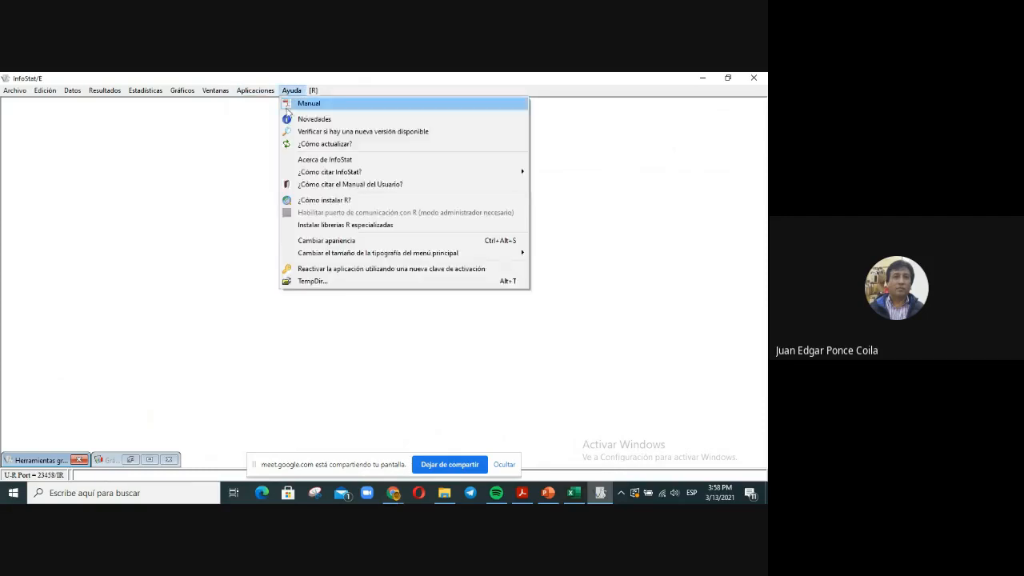
mouse_move(262, 104)
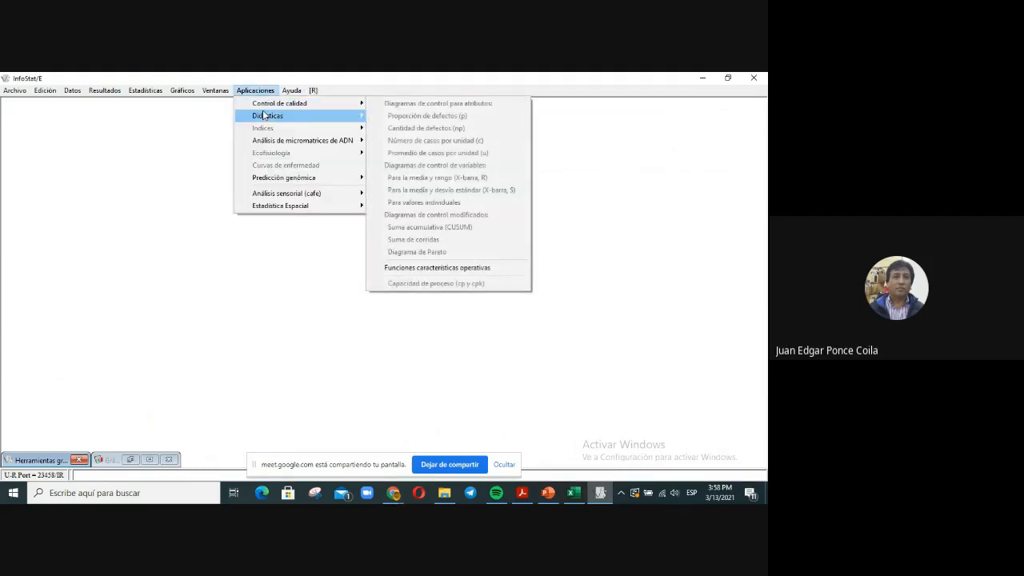
left_click(404, 119)
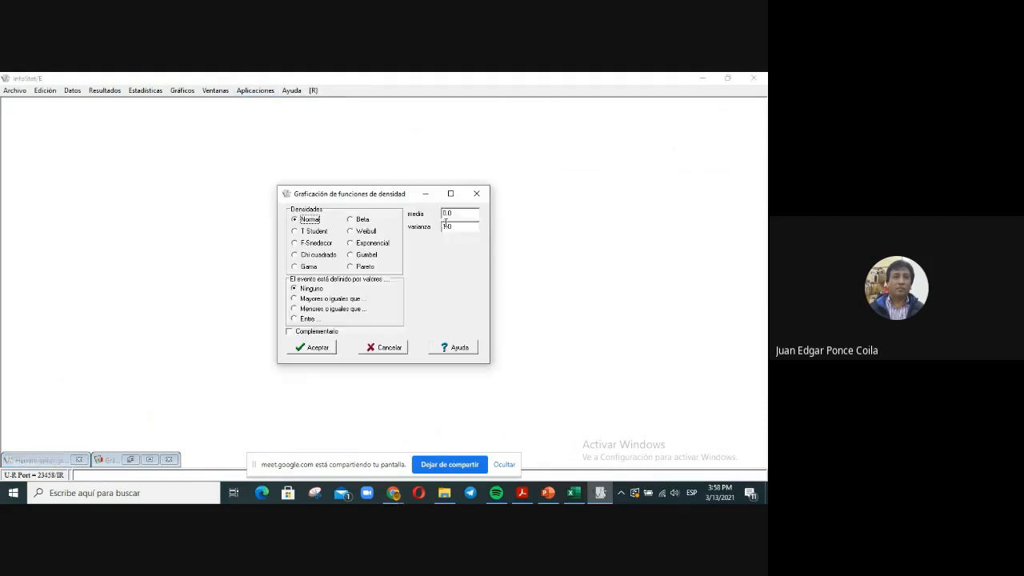
left_click(475, 215)
type("30")
left_click_drag(474, 229, 416, 229)
type("16")
Step: Define the event as values less than or equal to 24.9, generate the graph and inspect its lower tail enlarged
left_click(339, 309)
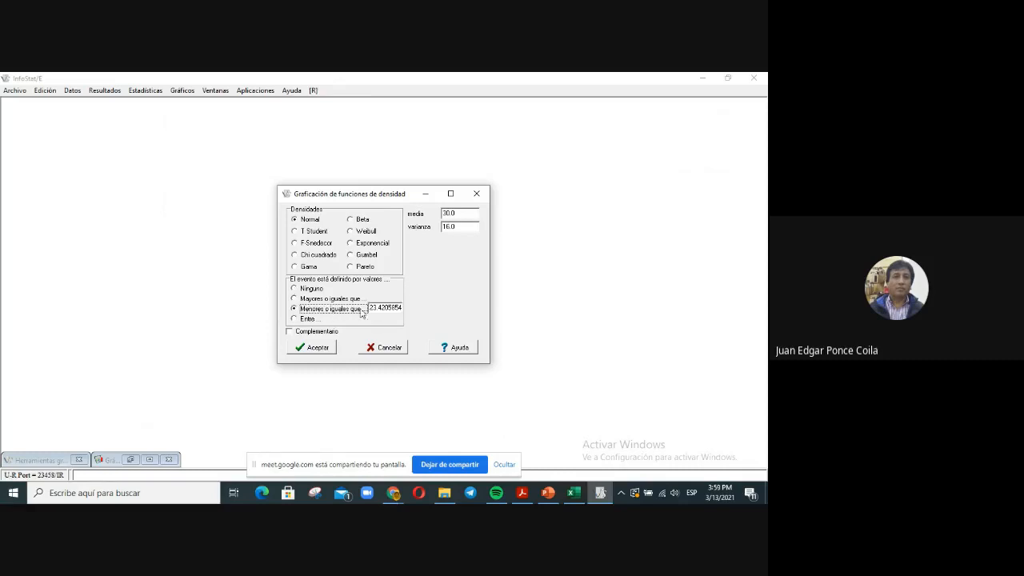
left_click_drag(370, 309, 497, 308)
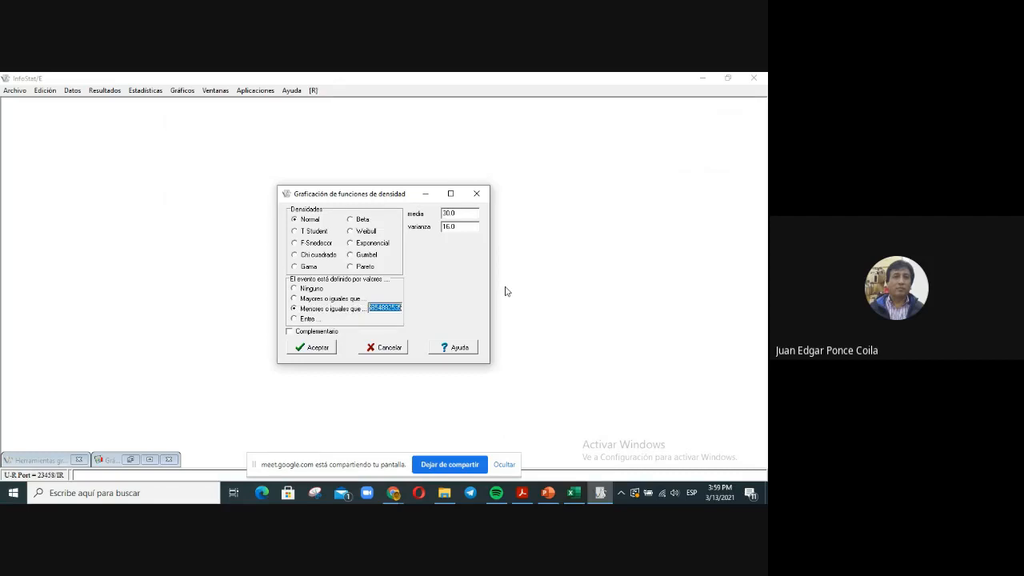
type("1")
left_click(319, 350)
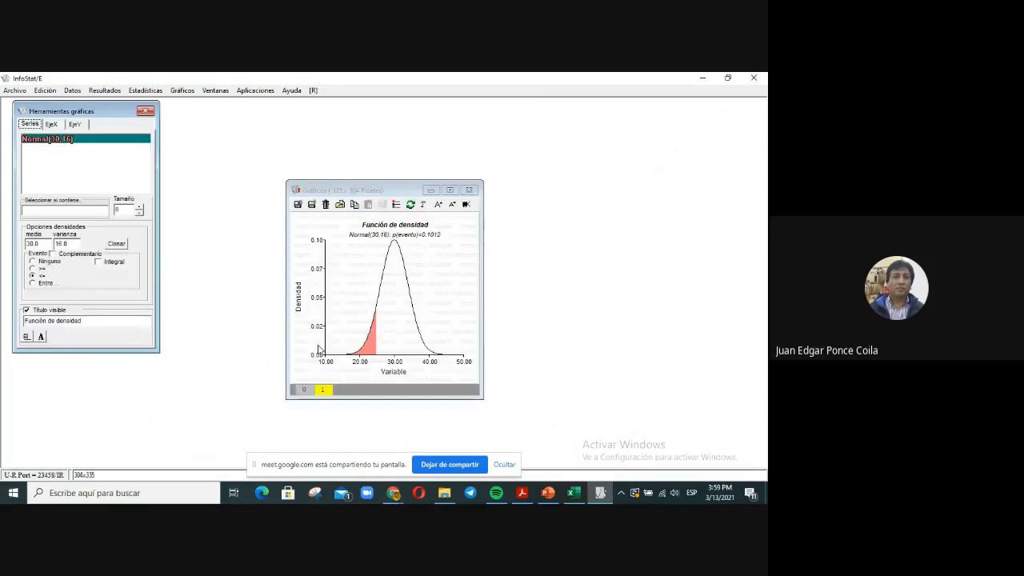
left_click(451, 191)
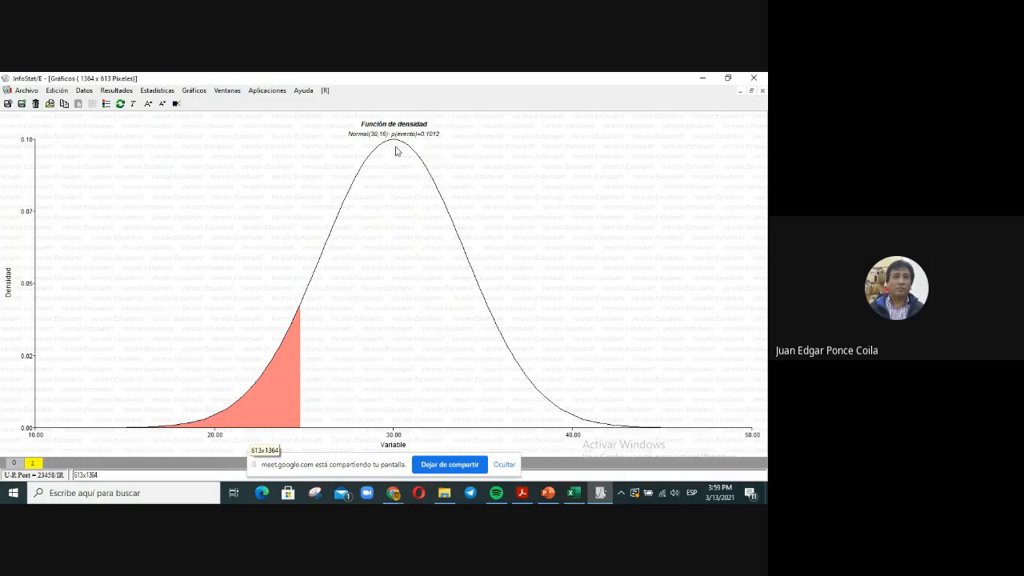
left_click(751, 91)
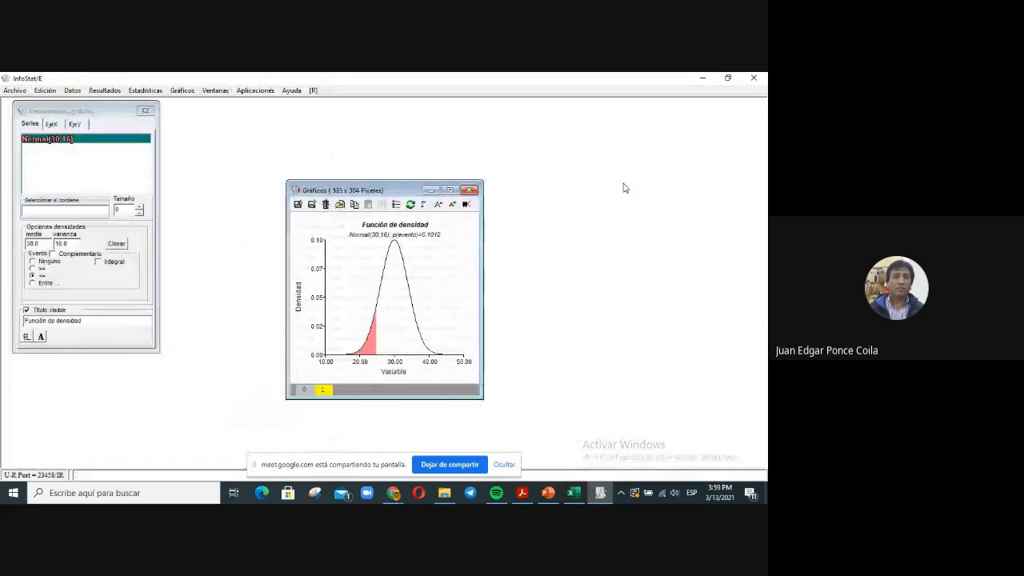
Step: Add a vertical cut line at 24.9 on the X axis of the part a density graph
left_click(51, 124)
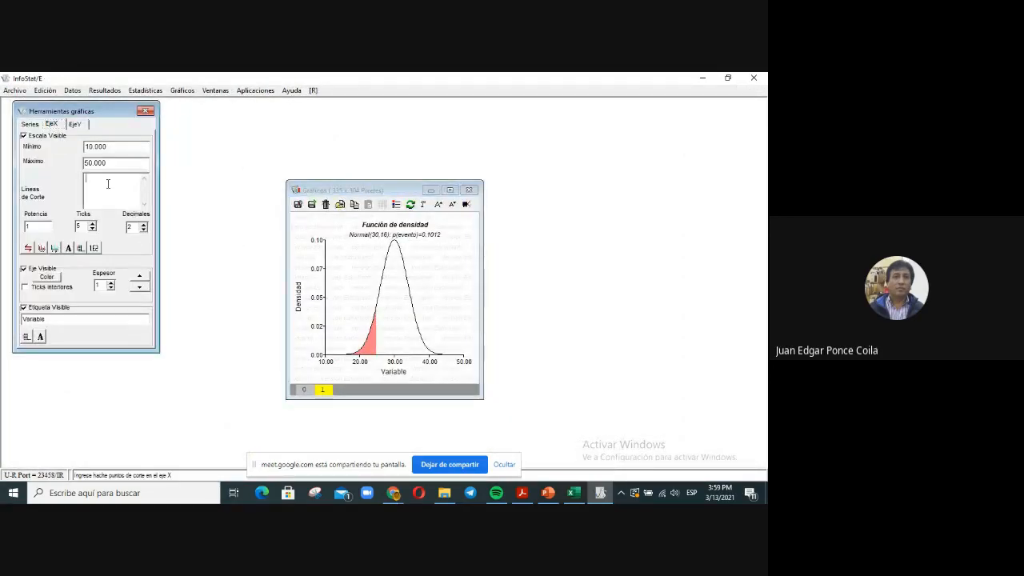
type("24.9")
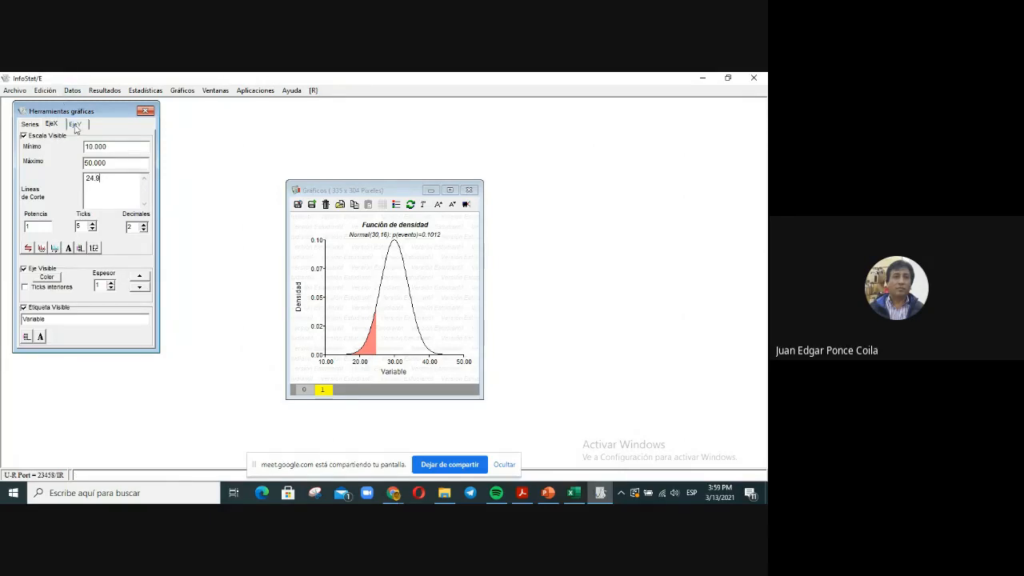
left_click(74, 124)
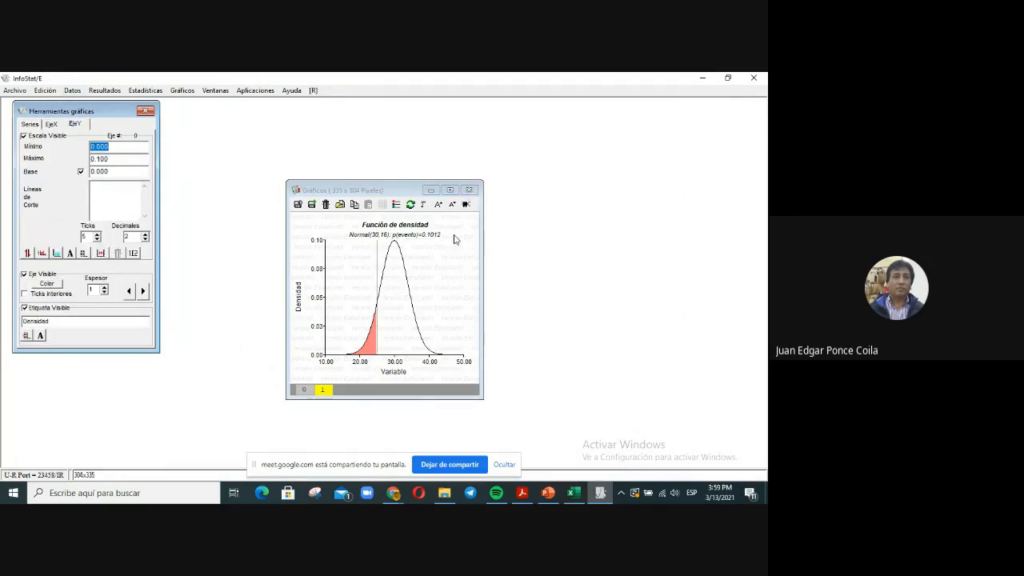
Step: Copy the part a density graph and paste it into the Excel sheet at cell F13
right_click(453, 248)
left_click(480, 175)
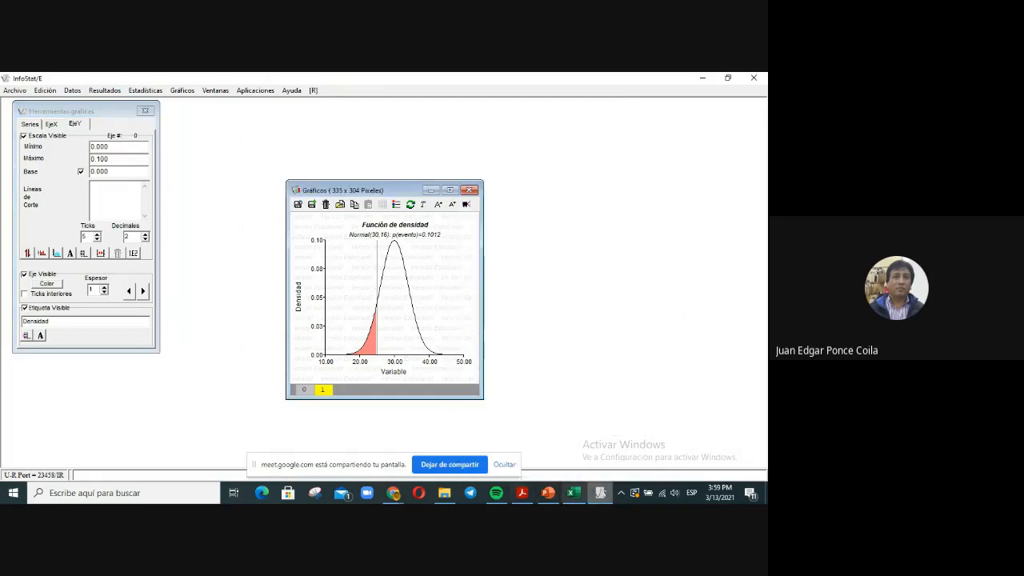
left_click(573, 493)
key("ctrl+v")
scroll(375, 279, "up", 4)
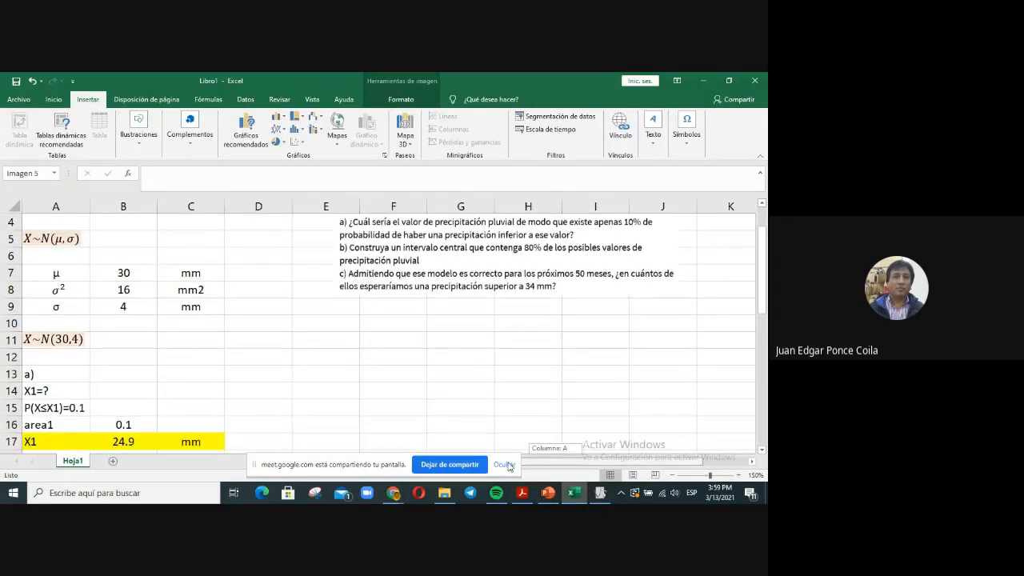
left_click(383, 378)
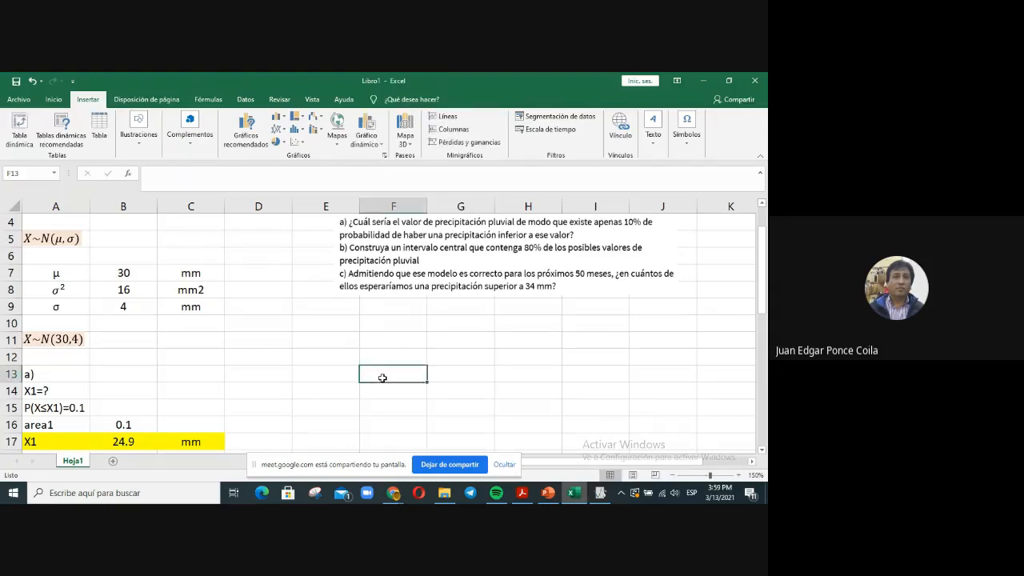
key("ctrl+v")
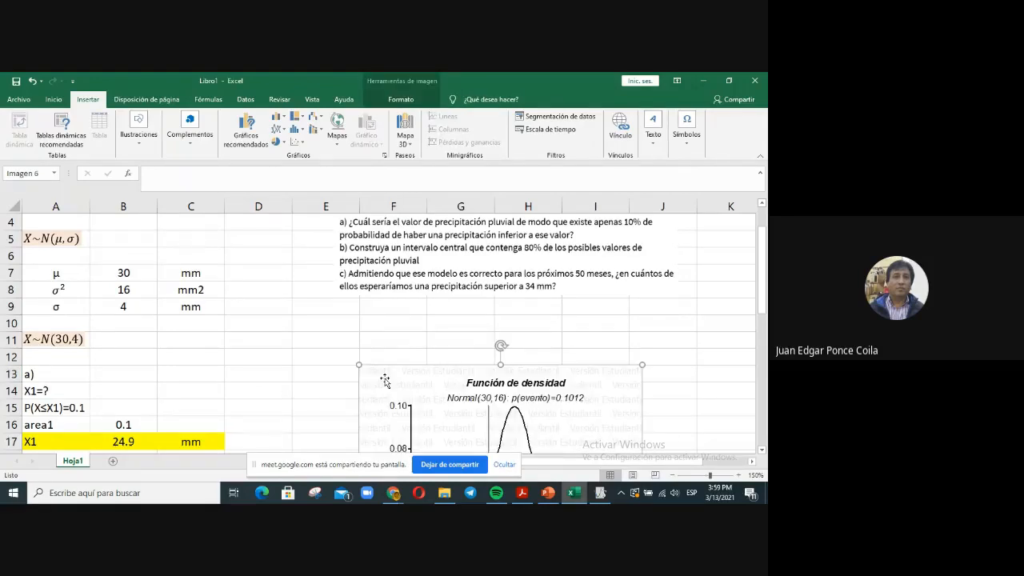
Step: Shrink the pasted part a graph and move it toward column E, just under the exercise statement
scroll(383, 379, "down", 6)
scroll(385, 382, "up", 2)
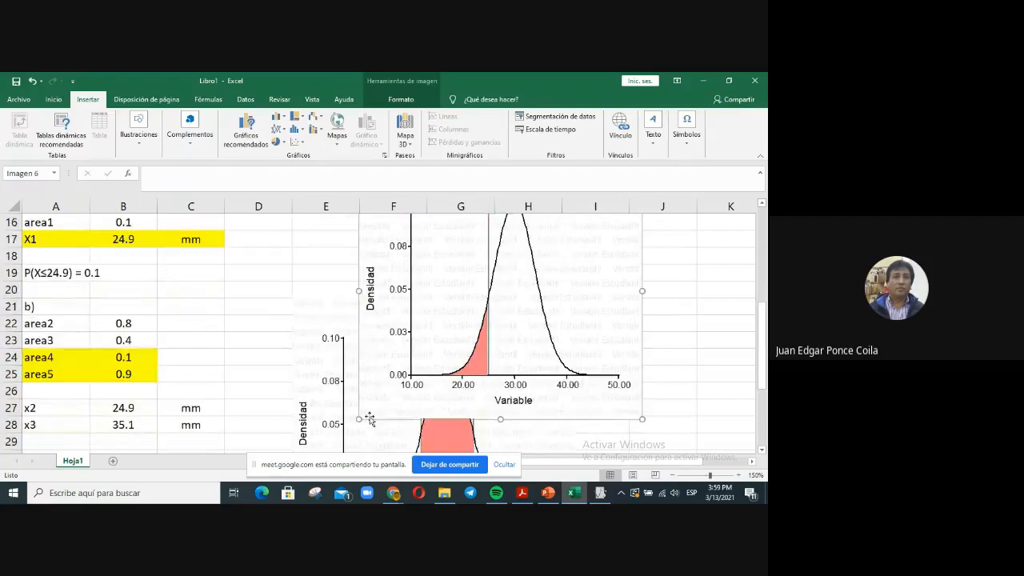
left_click_drag(360, 420, 415, 332)
scroll(320, 382, "up", 4)
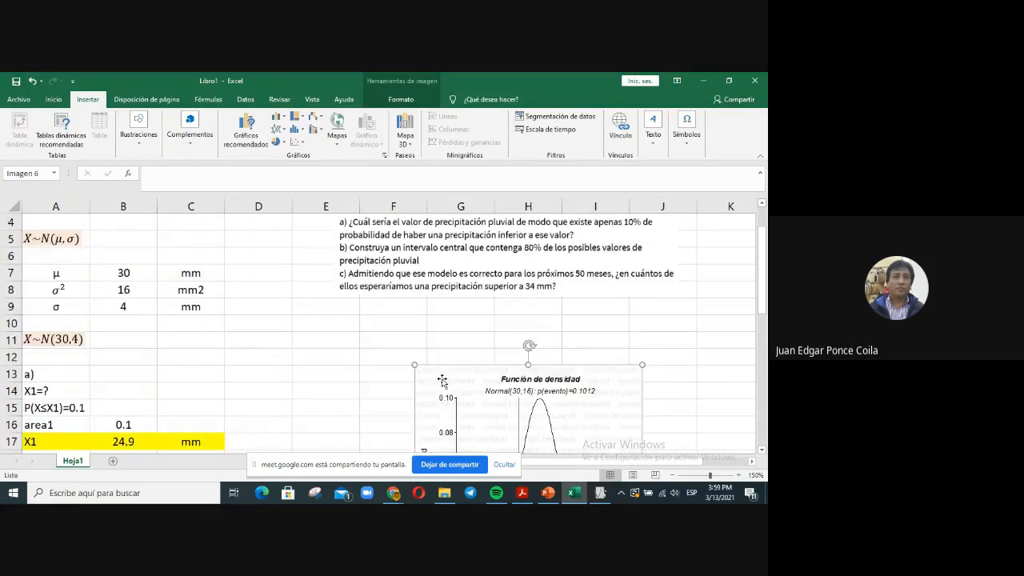
left_click_drag(459, 387, 369, 378)
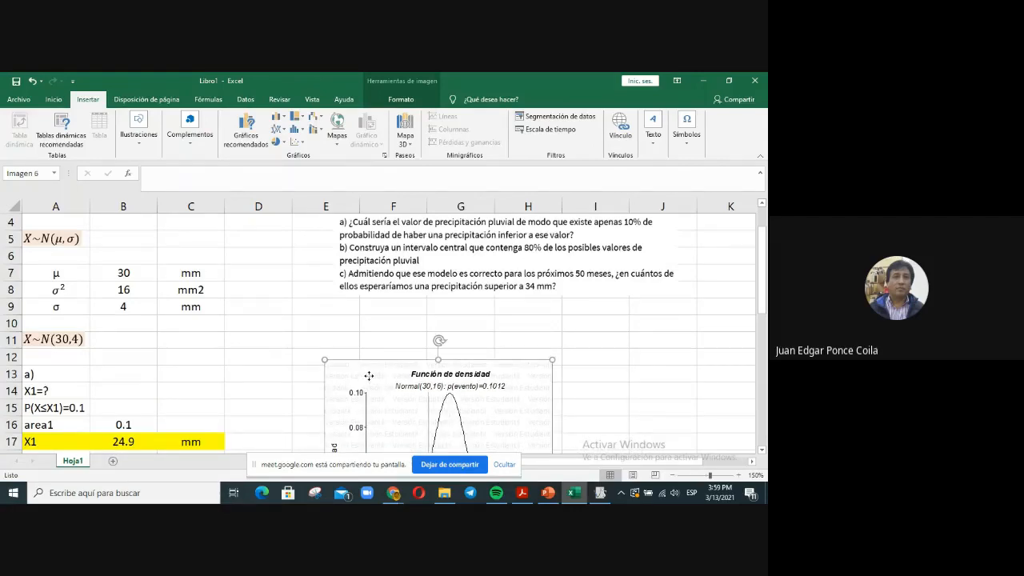
left_click_drag(369, 378, 352, 358)
Step: Reduce the part a graph further and align it over columns E to G, beside the part a results
scroll(352, 358, "down", 3)
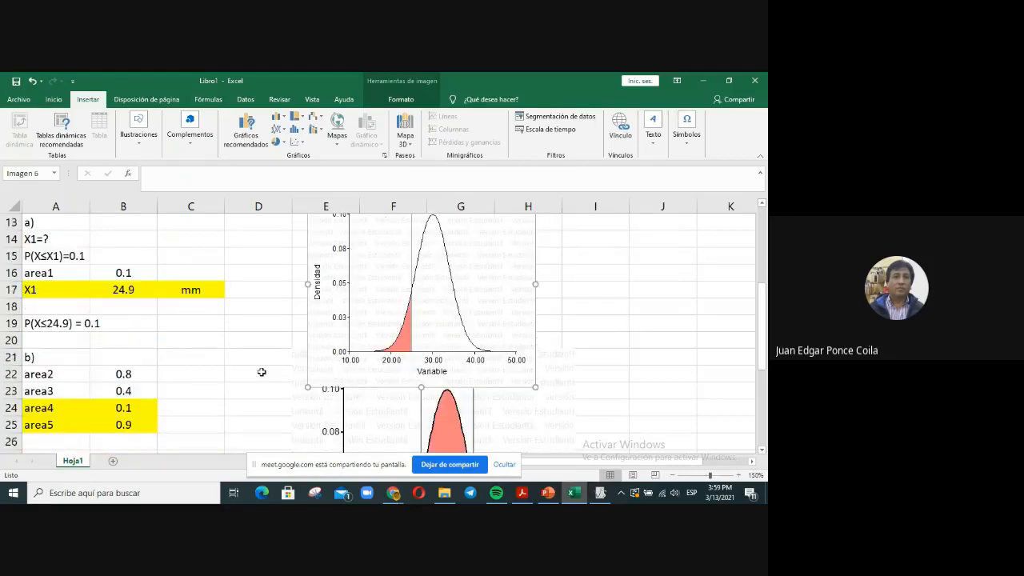
left_click_drag(308, 387, 342, 357)
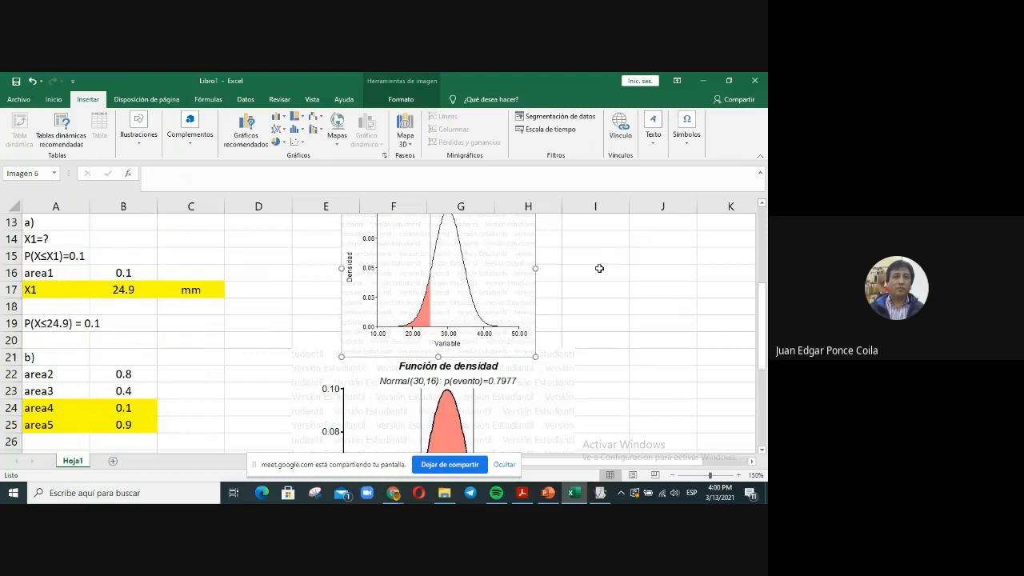
scroll(599, 267, "up", 2)
left_click_drag(405, 304, 357, 301)
scroll(599, 408, "down", 3)
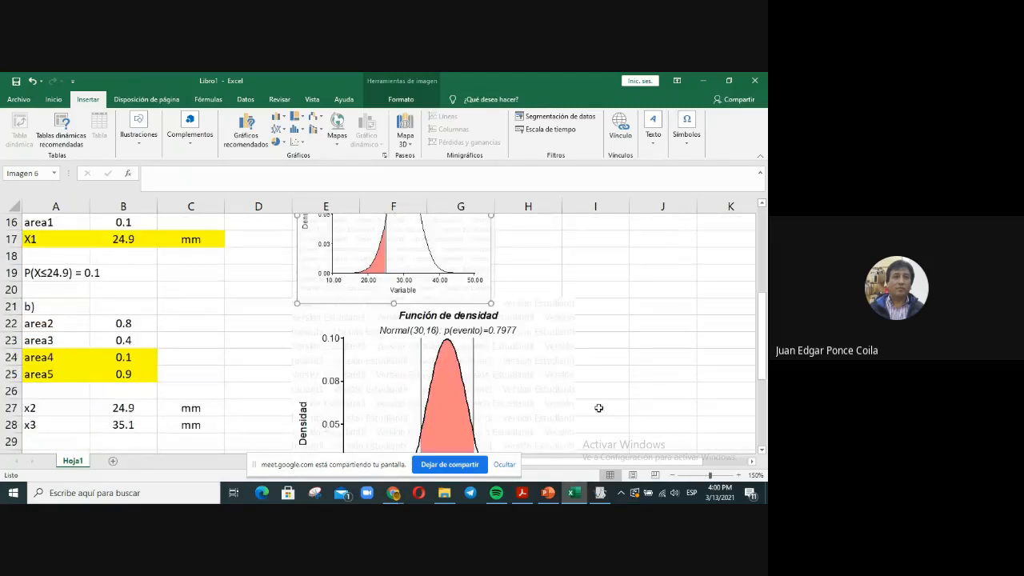
Step: Shrink the part b density graph to match and move it up to start around row 22, beneath the part a graph
left_click(403, 398)
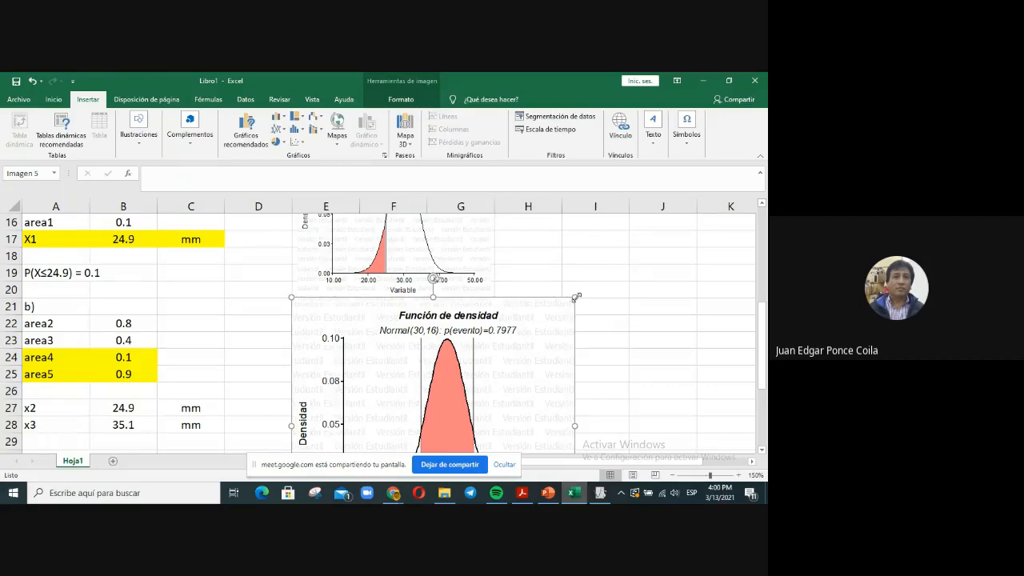
left_click_drag(576, 297, 512, 349)
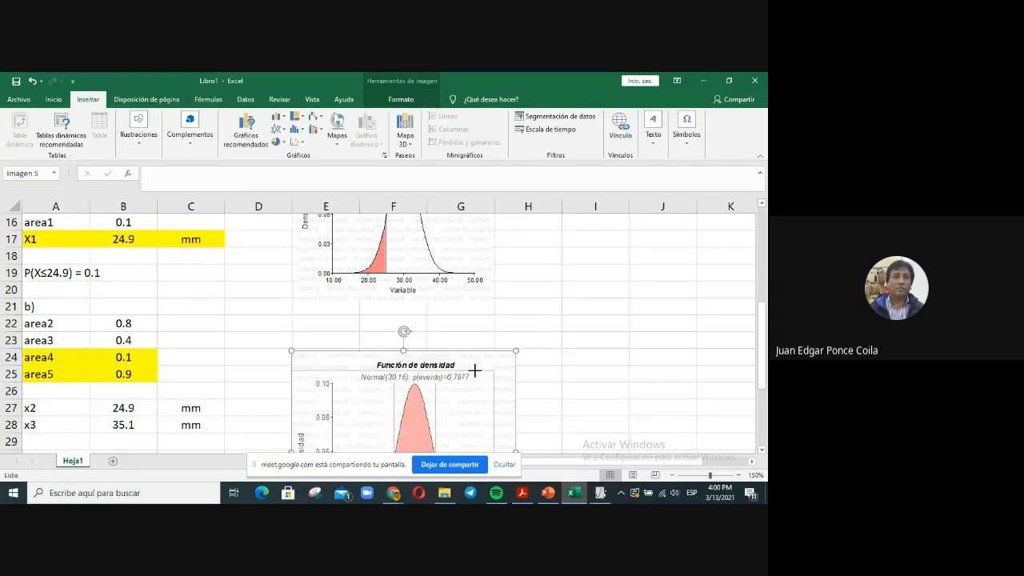
key("ctrl+z")
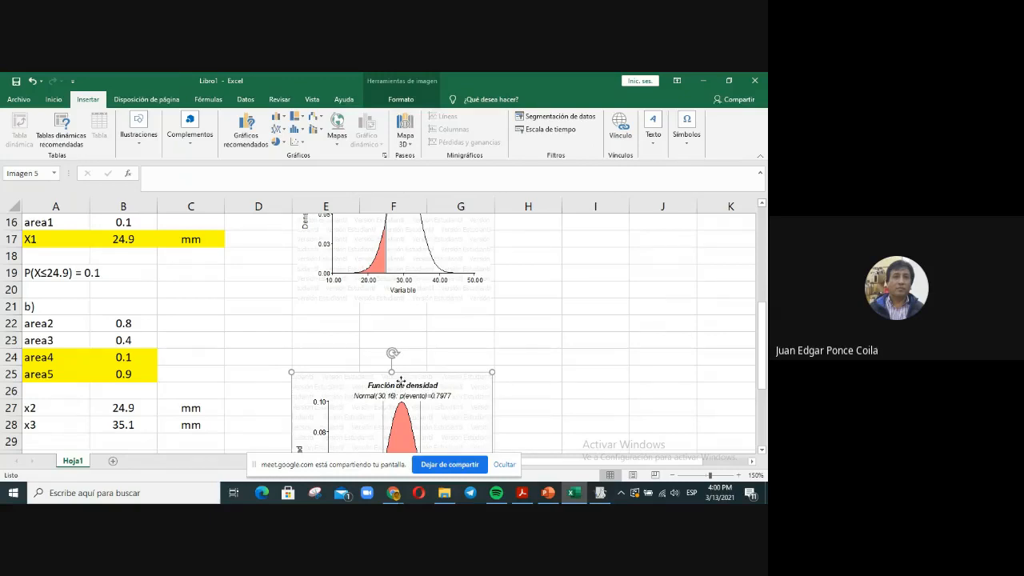
left_click_drag(401, 385, 401, 327)
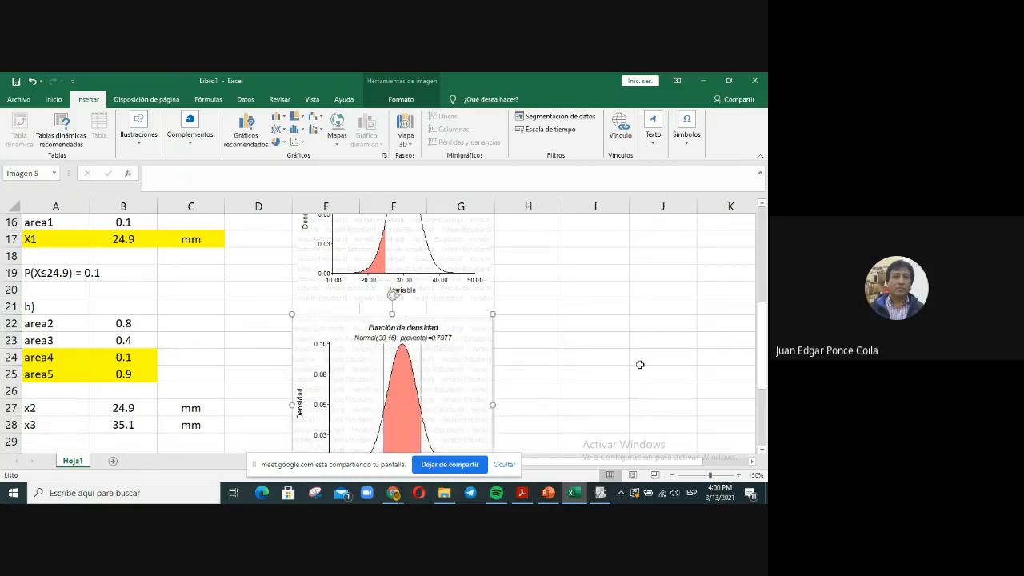
Step: Compare both density graphs with the areas, limits and probability statements of parts a and b
scroll(632, 368, "up", 4)
scroll(630, 371, "down", 2)
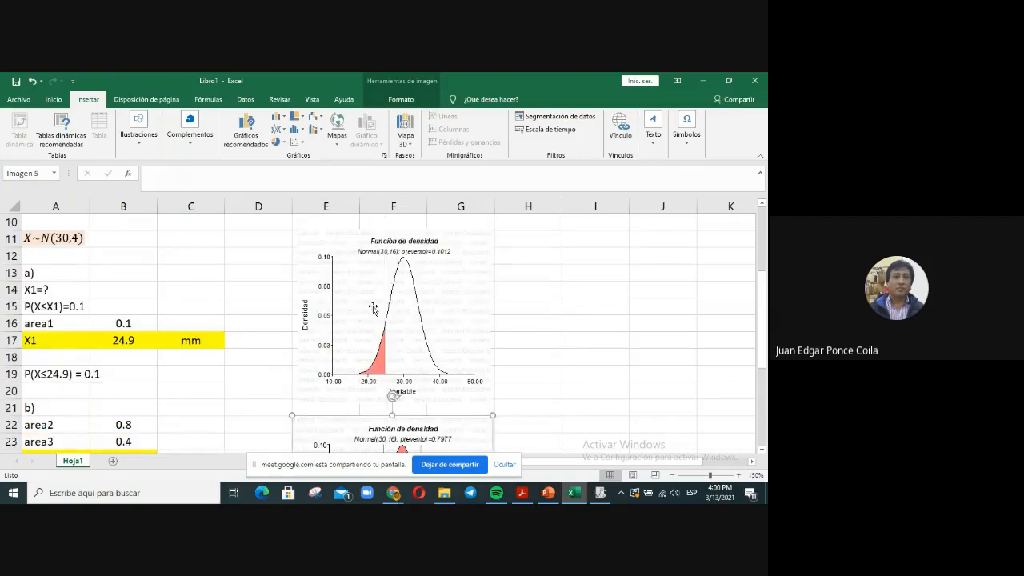
scroll(373, 308, "down", 2)
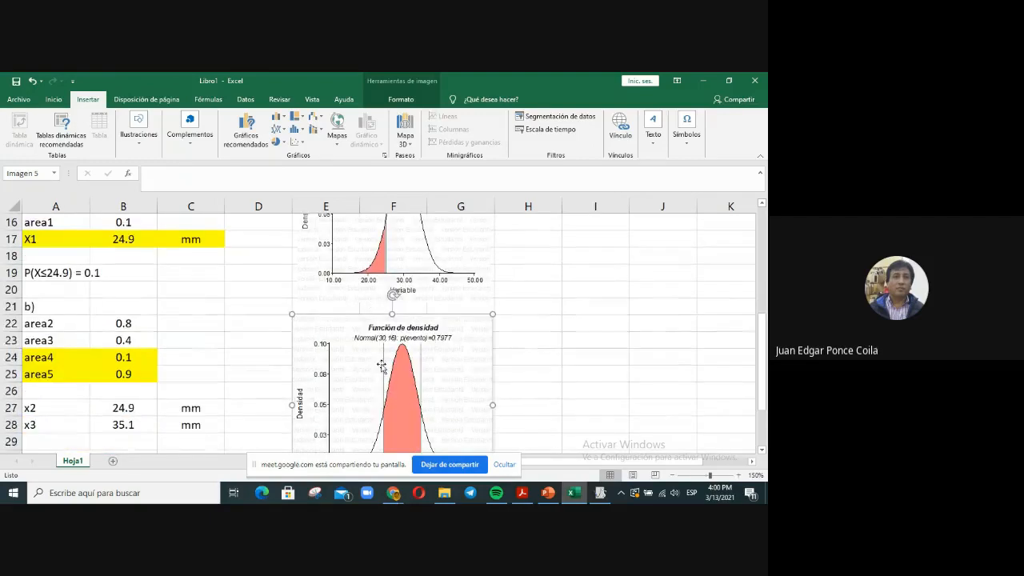
scroll(396, 406, "down", 1)
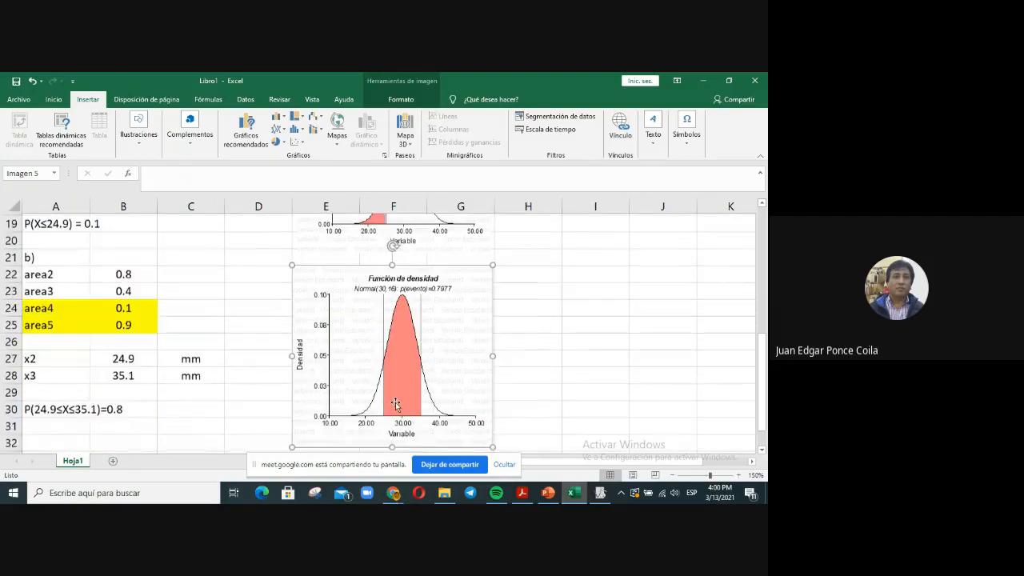
scroll(405, 374, "up", 2)
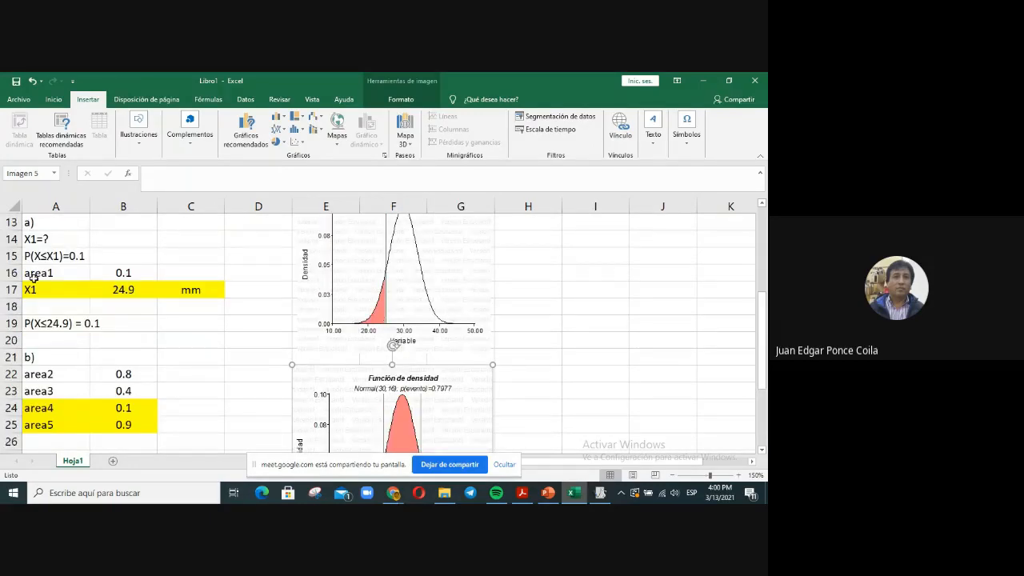
scroll(181, 350, "down", 1)
scroll(138, 325, "down", 1)
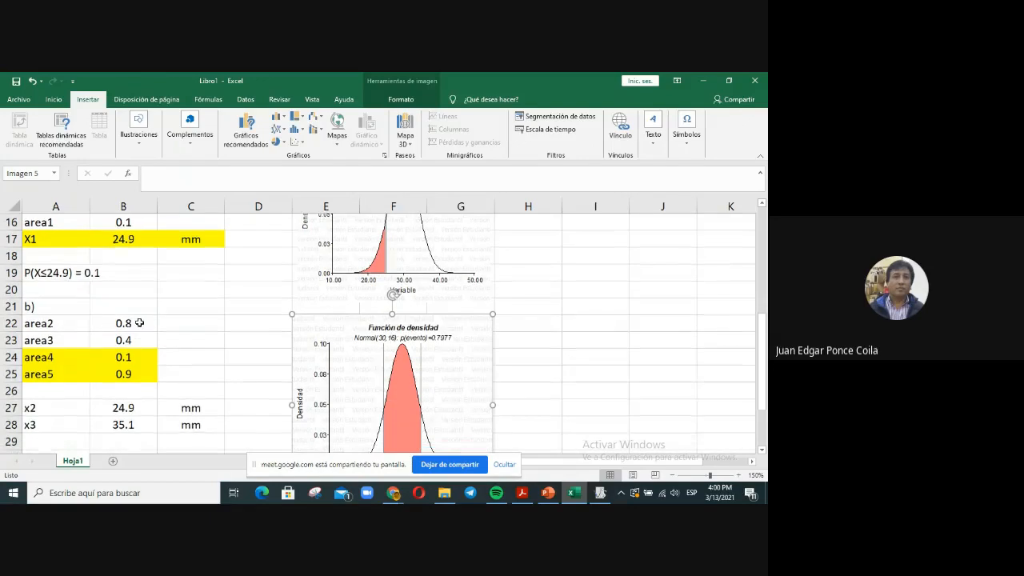
scroll(496, 373, "down", 3)
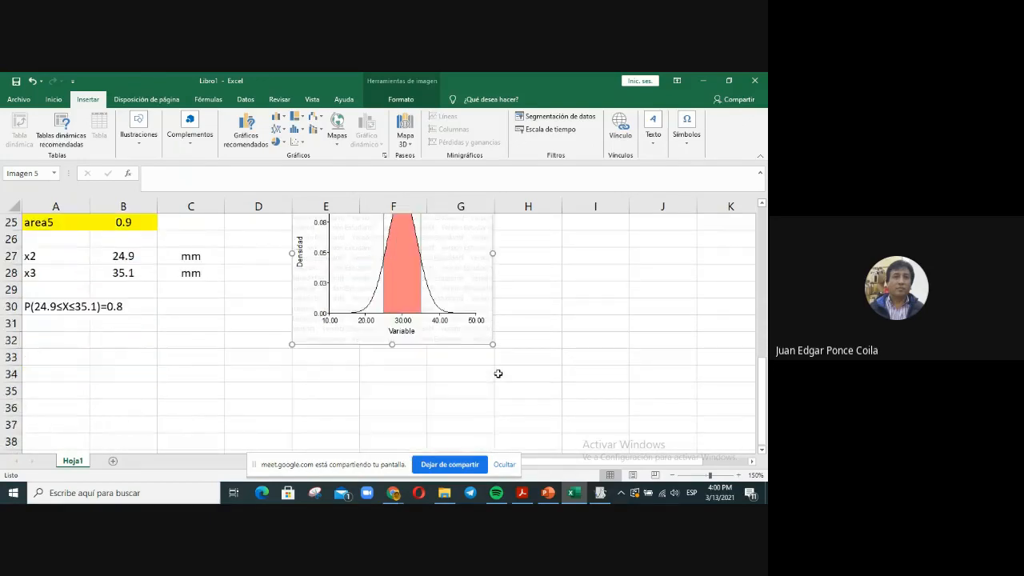
Step: Review the exercise statement and start the part c entry in cell A34 with the label "c)"
scroll(496, 371, "up", 8)
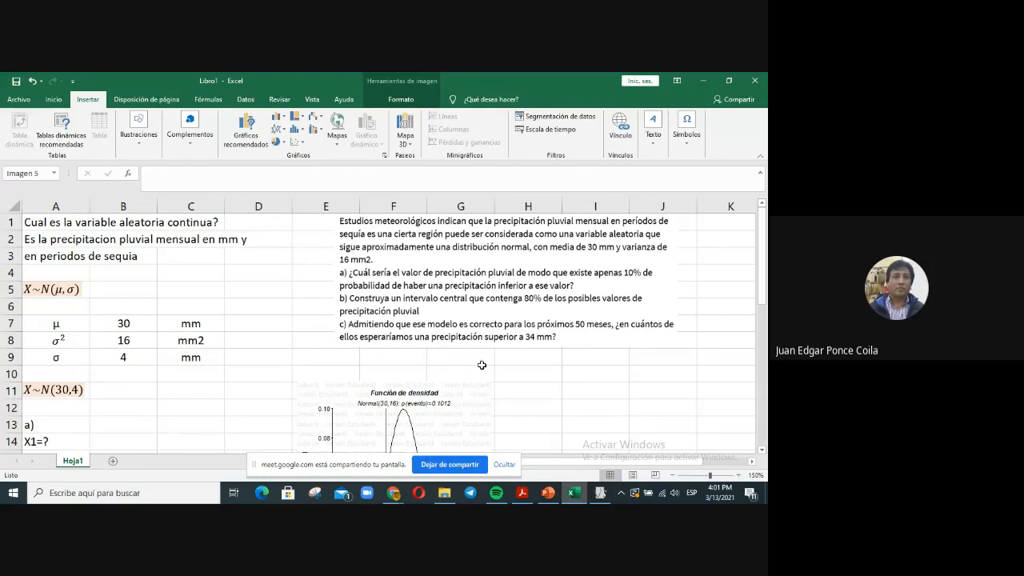
scroll(423, 339, "down", 9)
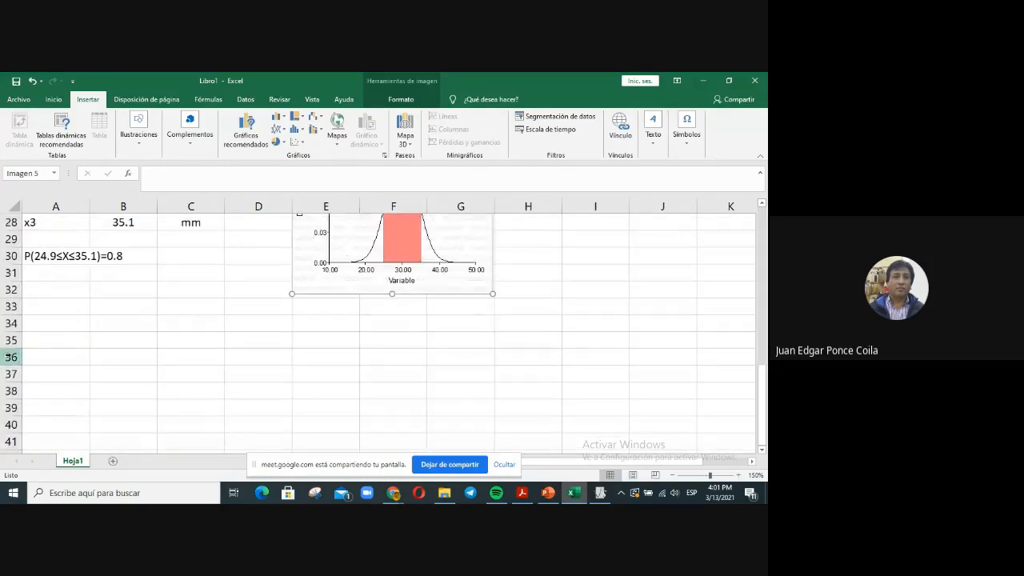
scroll(67, 331, "up", 4)
scroll(66, 331, "down", 2)
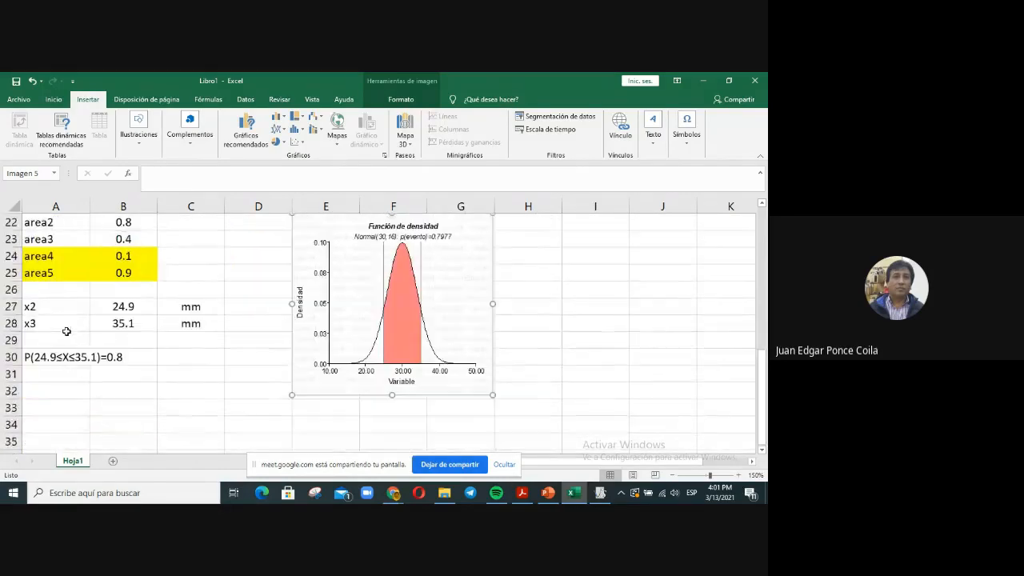
left_click(34, 425)
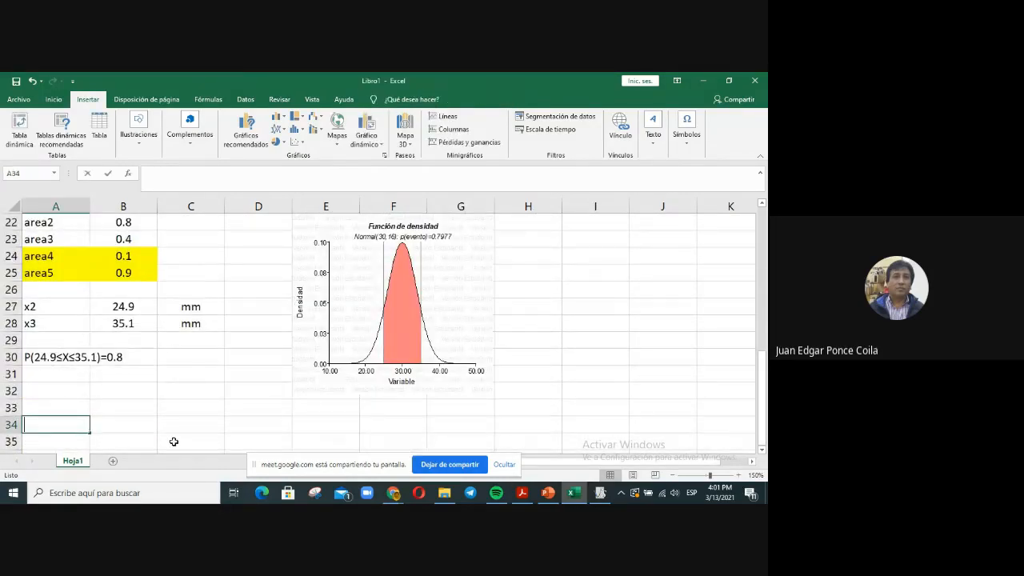
type("c)")
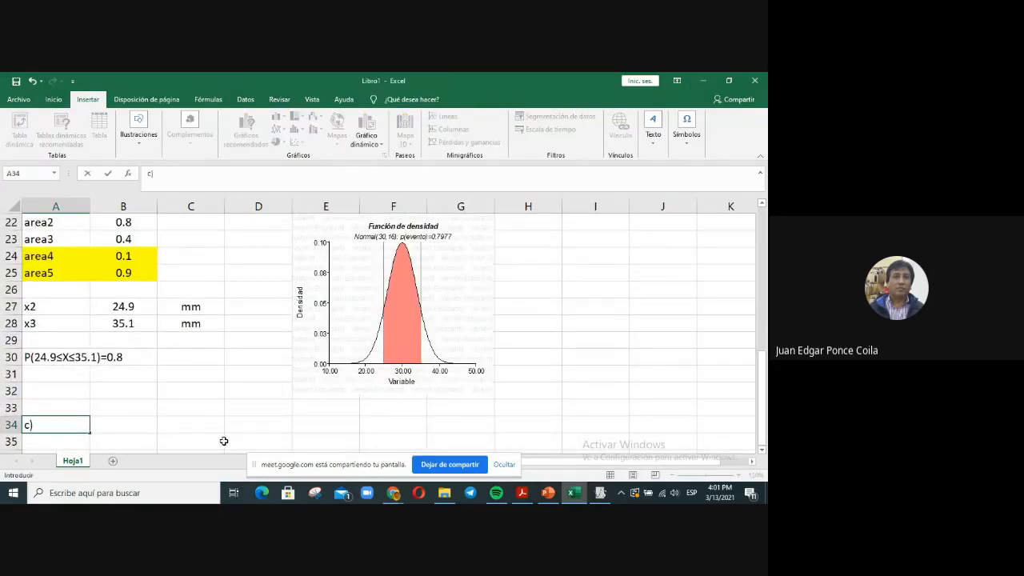
Step: Complete the entry in A34 with the probability sought in part c, so it reads "c) P(X>34)=?"
scroll(258, 412, "up", 7)
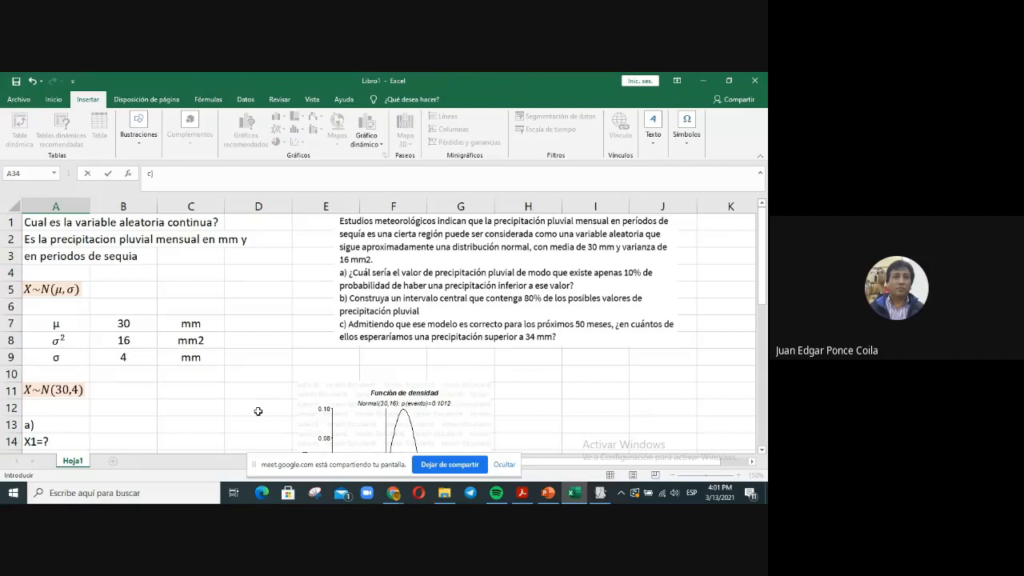
scroll(258, 412, "down", 10)
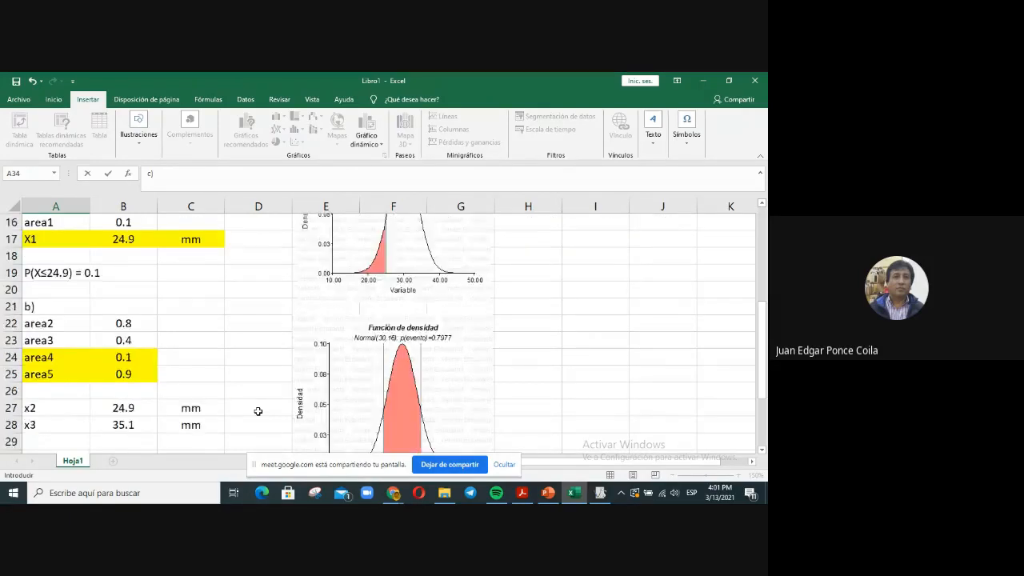
scroll(257, 411, "up", 1)
scroll(258, 411, "up", 1)
type("P")
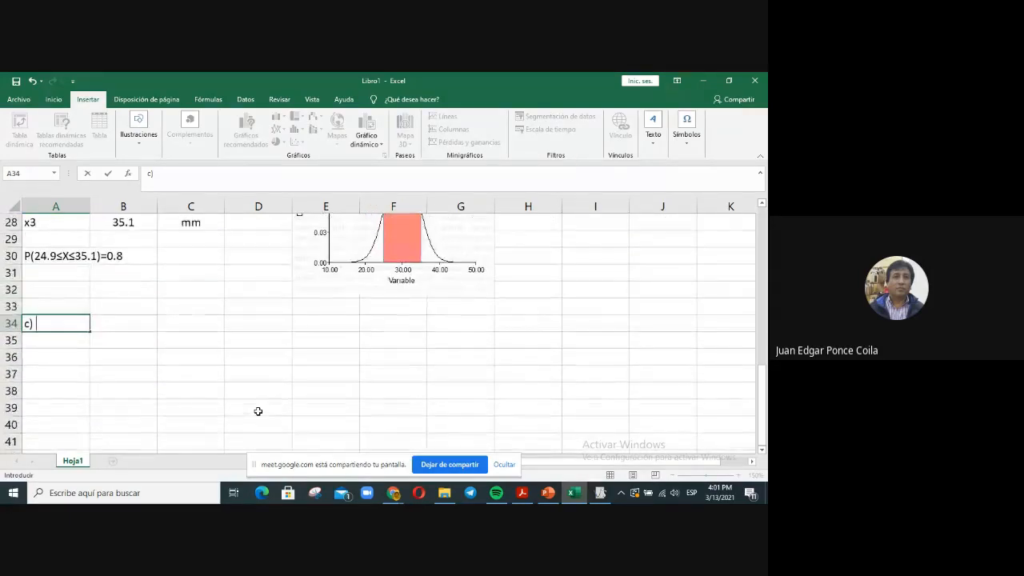
type("(X>34)")
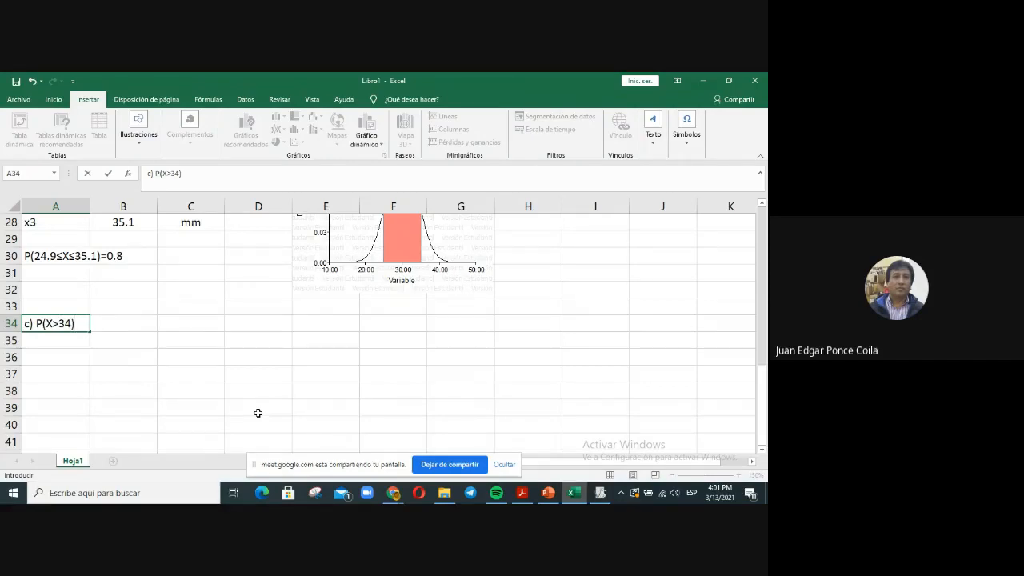
type("=?")
key("Return")
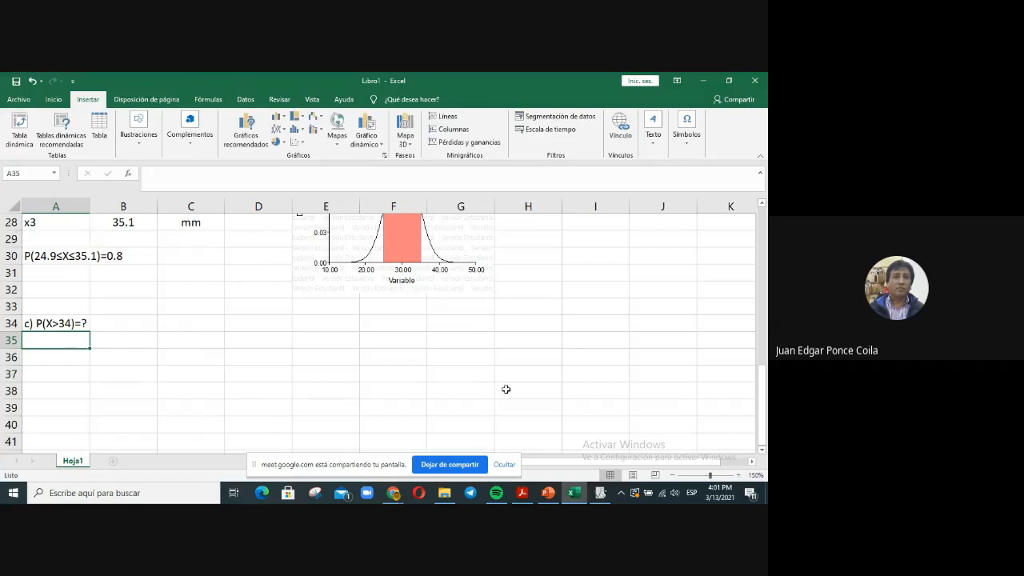
Step: Reread the part c question in the exercise statement and return to the part c working area
scroll(509, 389, "up", 4)
scroll(515, 389, "up", 4)
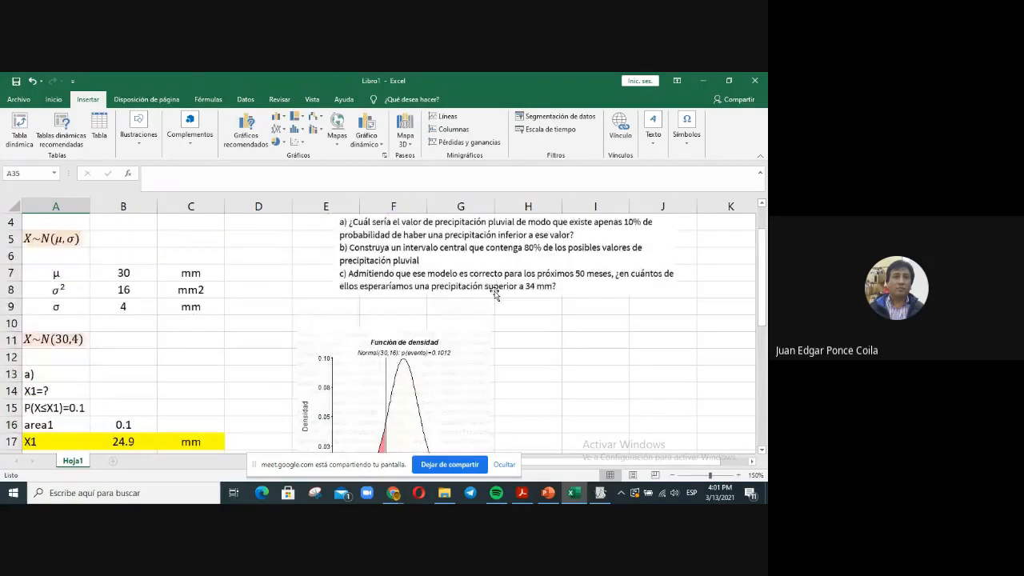
scroll(521, 340, "down", 9)
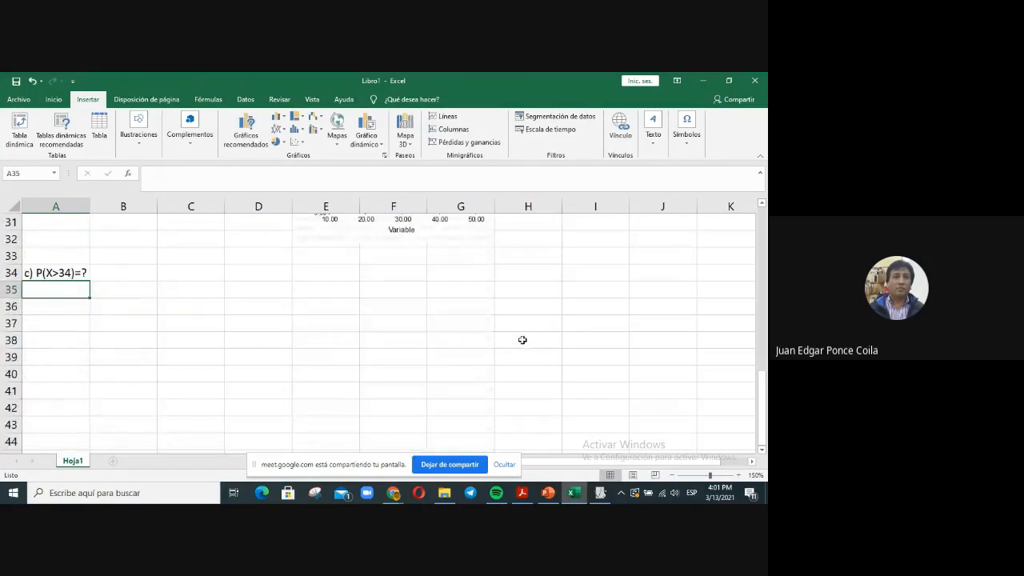
Step: Start the complement identity for part c in cell A35 with the text "P(X"
scroll(522, 341, "up", 2)
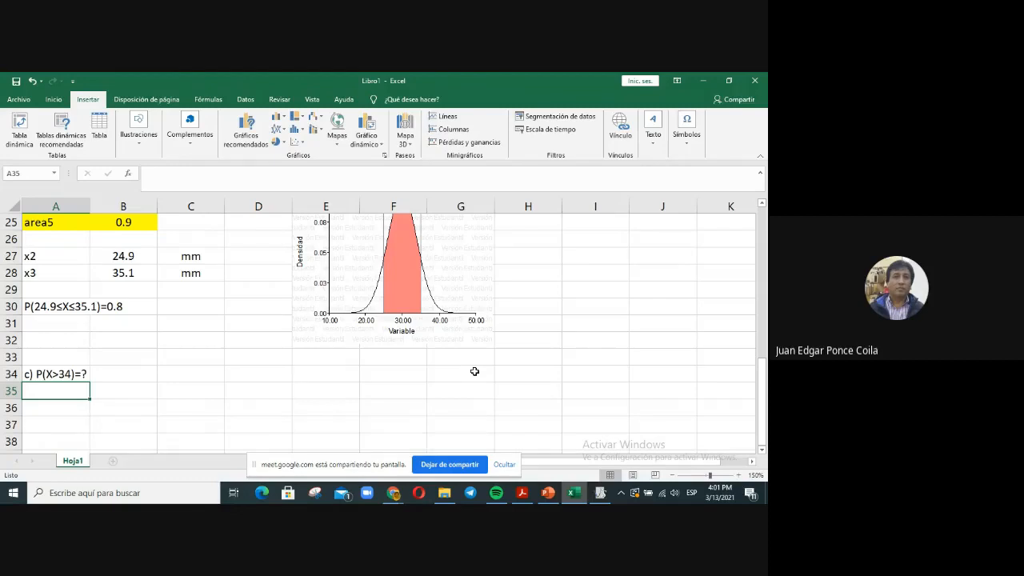
type("P(")
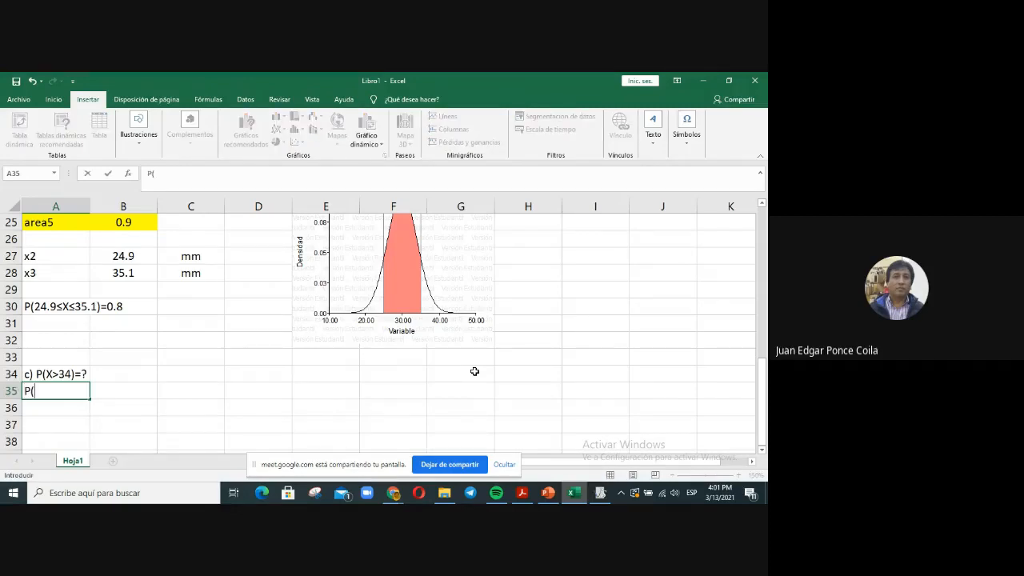
type("X")
left_click(54, 99)
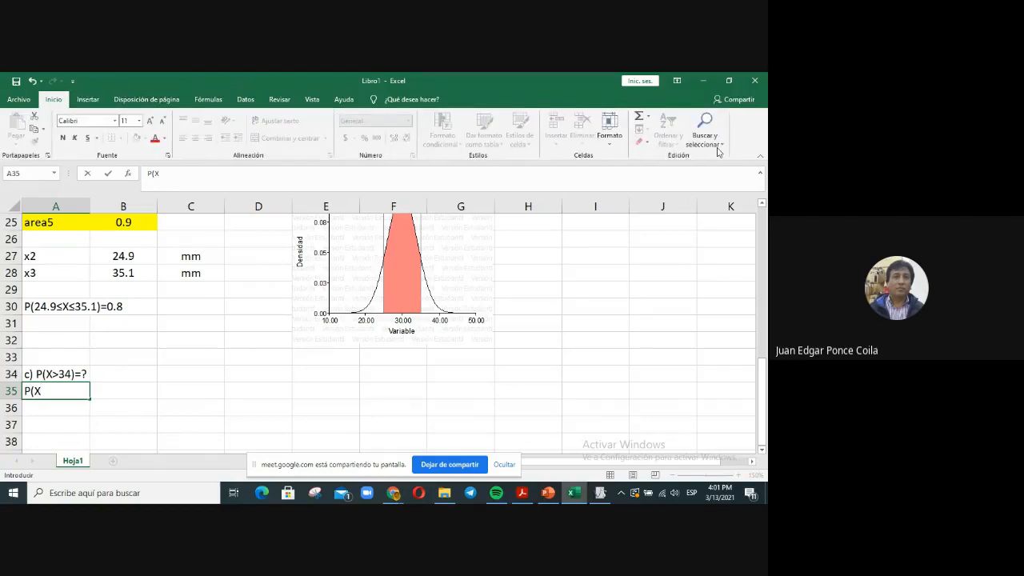
left_click(88, 100)
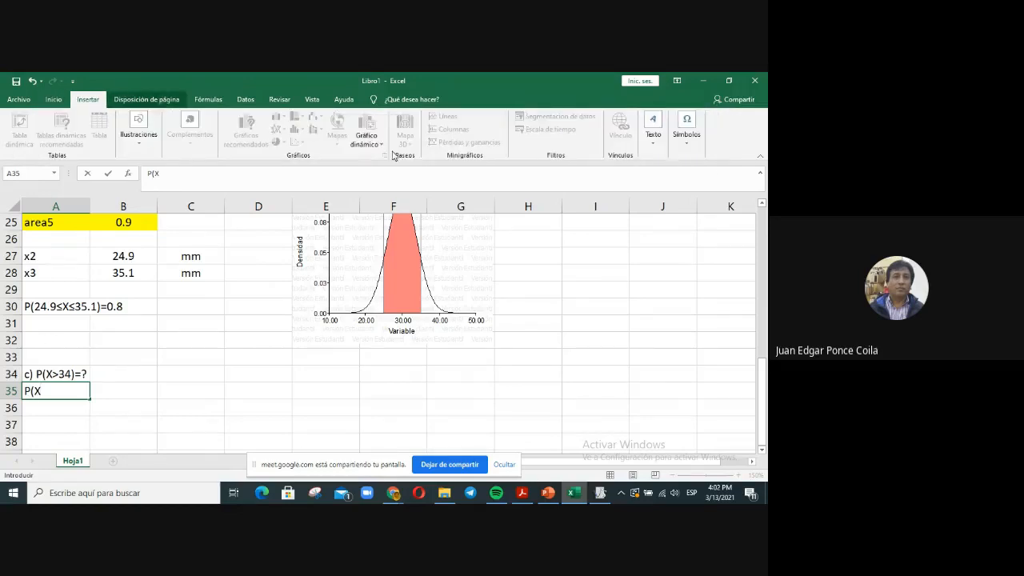
left_click(686, 126)
left_click(715, 178)
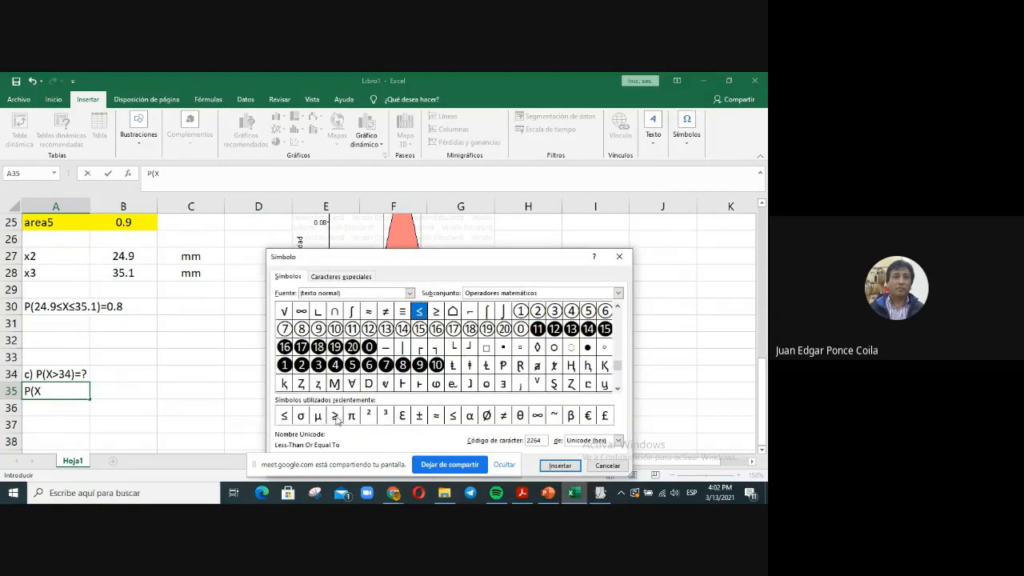
left_click(334, 415)
left_click(561, 466)
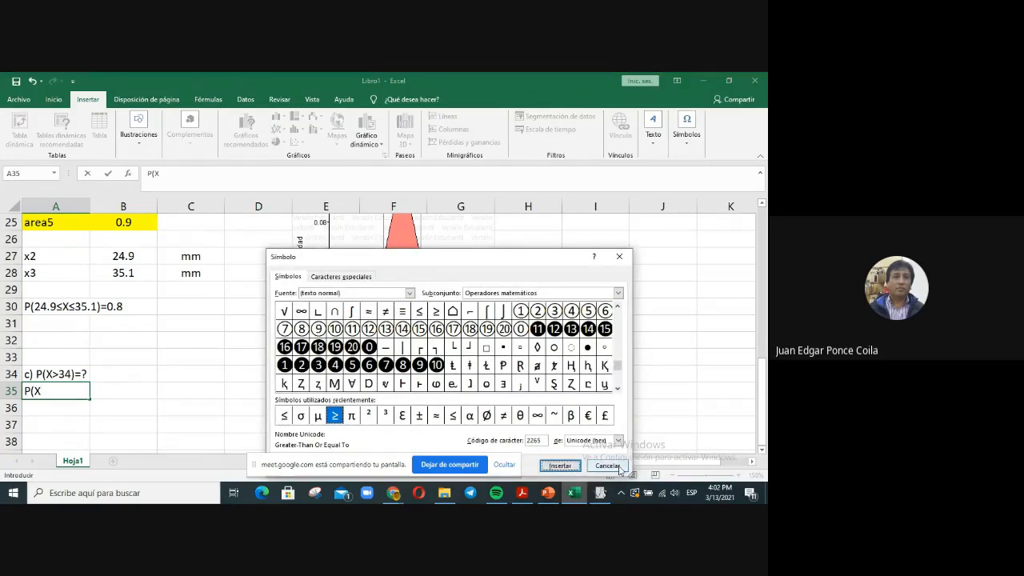
left_click(607, 466)
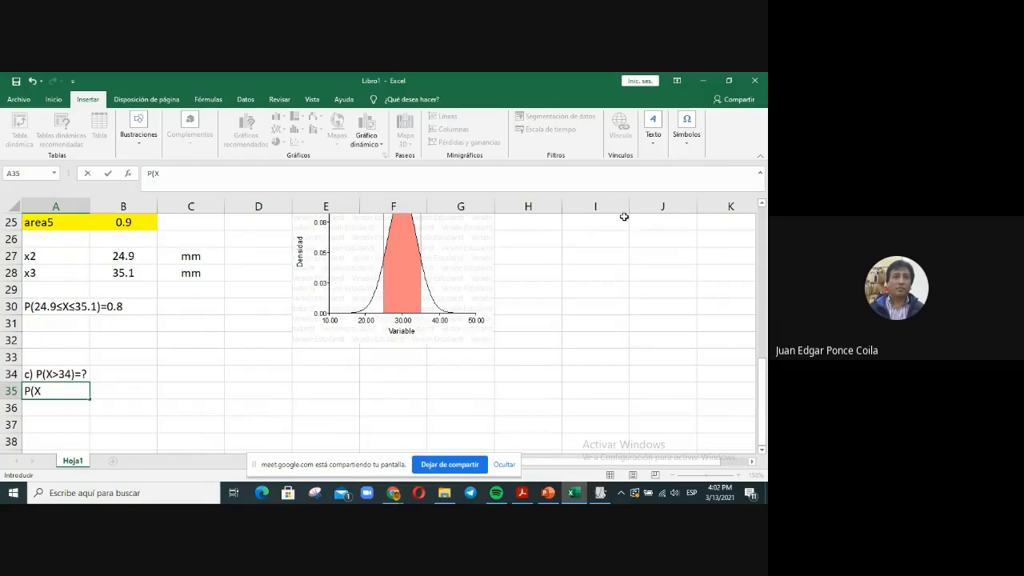
Step: Insert the symbols ≥ and ≤ after "P(X" in the A35 entry
left_click(687, 128)
left_click(724, 184)
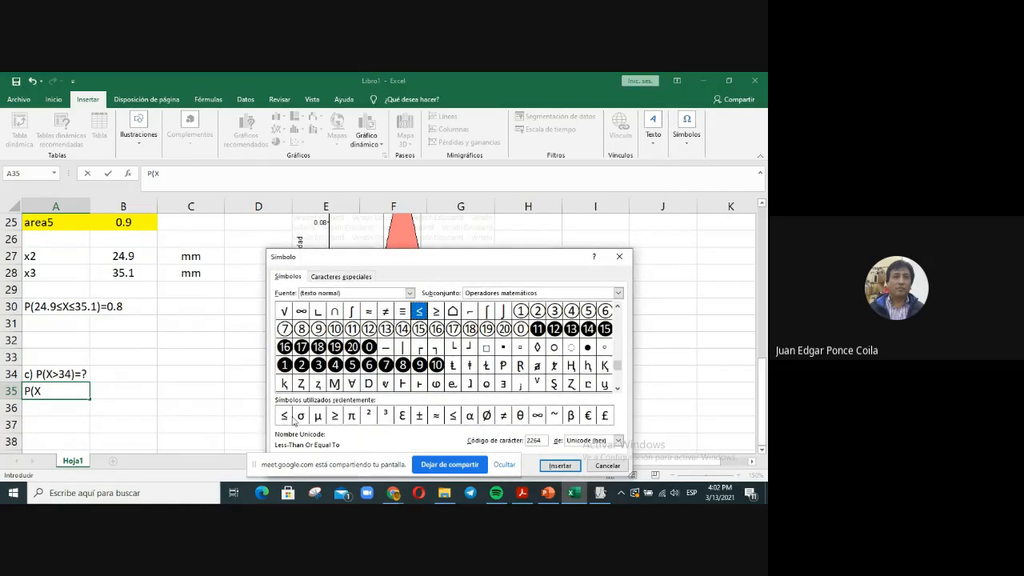
left_click(334, 415)
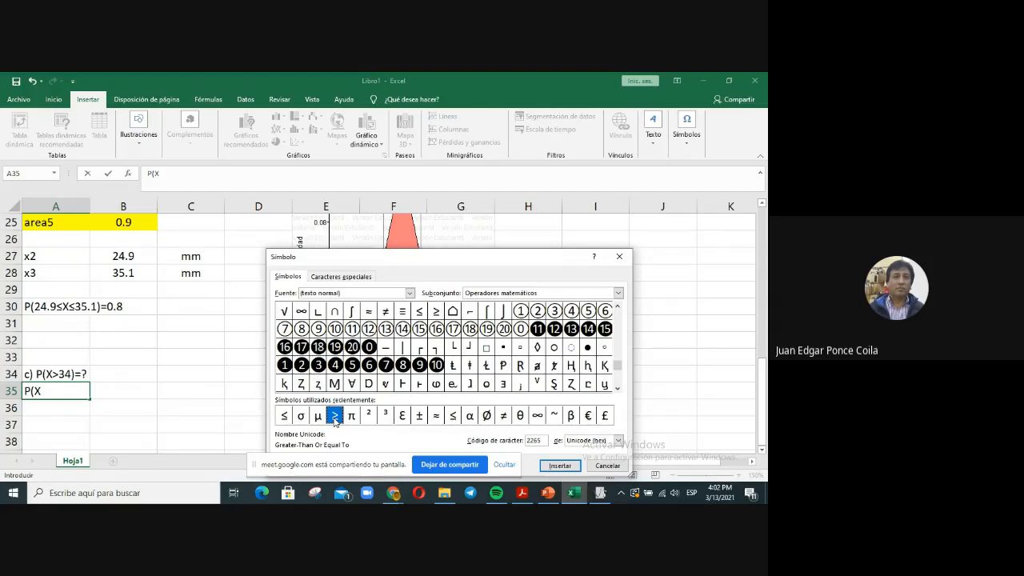
left_click(564, 467)
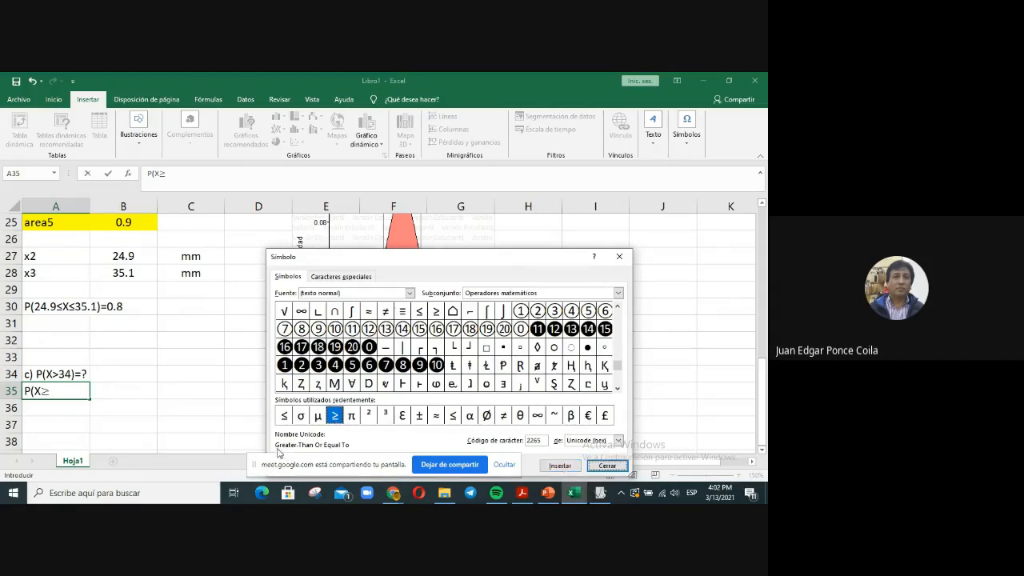
left_click(284, 415)
left_click(563, 468)
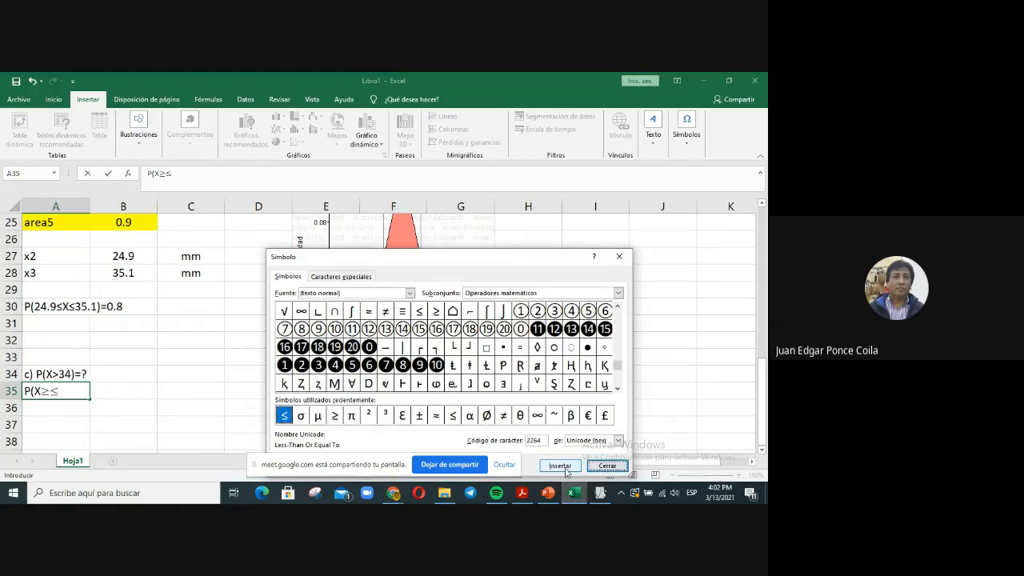
left_click(620, 257)
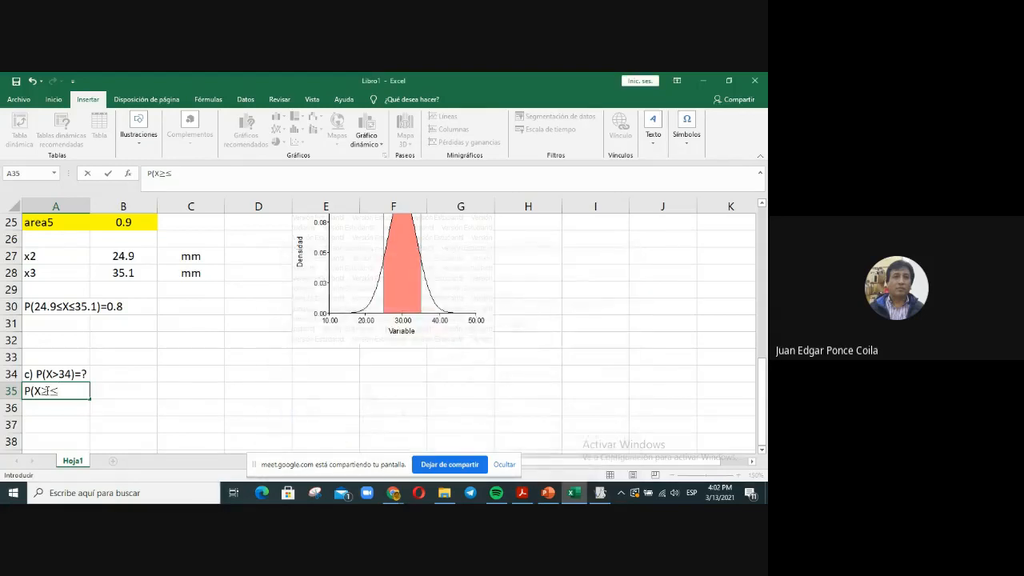
Step: Complete the entry in A35 around the two symbols so it reads "P(X≥34)+P(X≤34)=1"
key("F2")
key("Left")
type("34)")
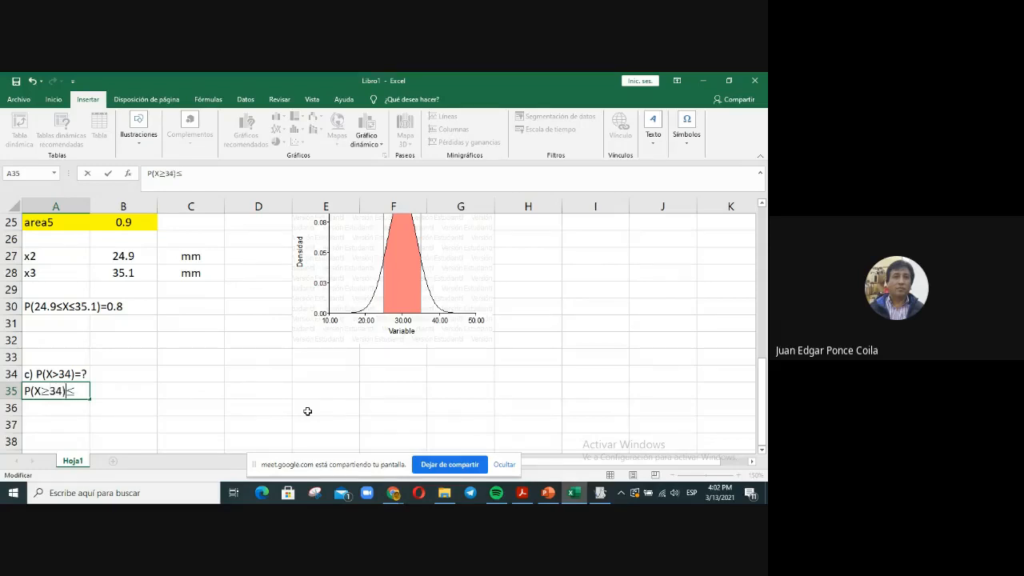
type("+P(X≤34)")
type("=1")
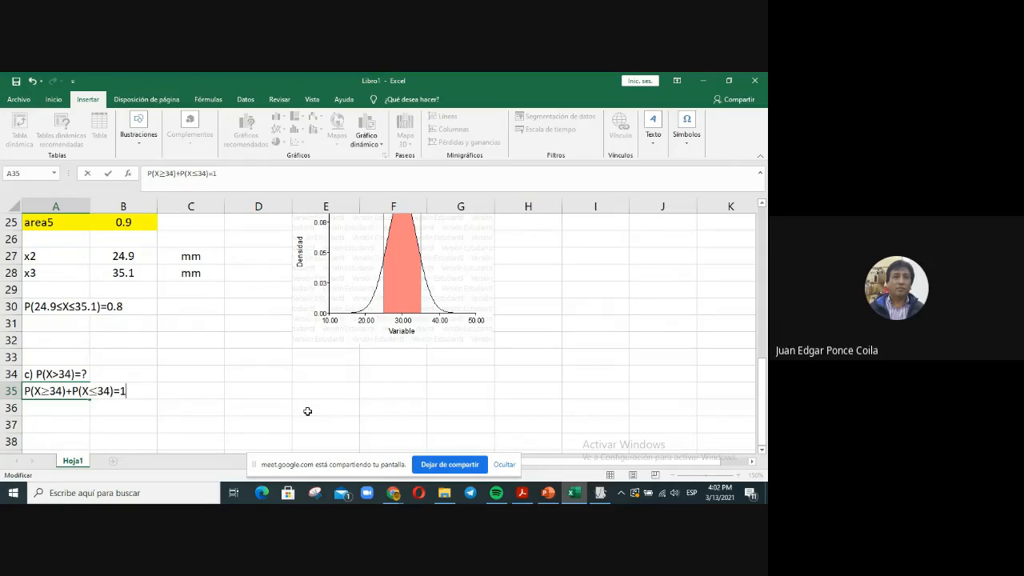
key("Return")
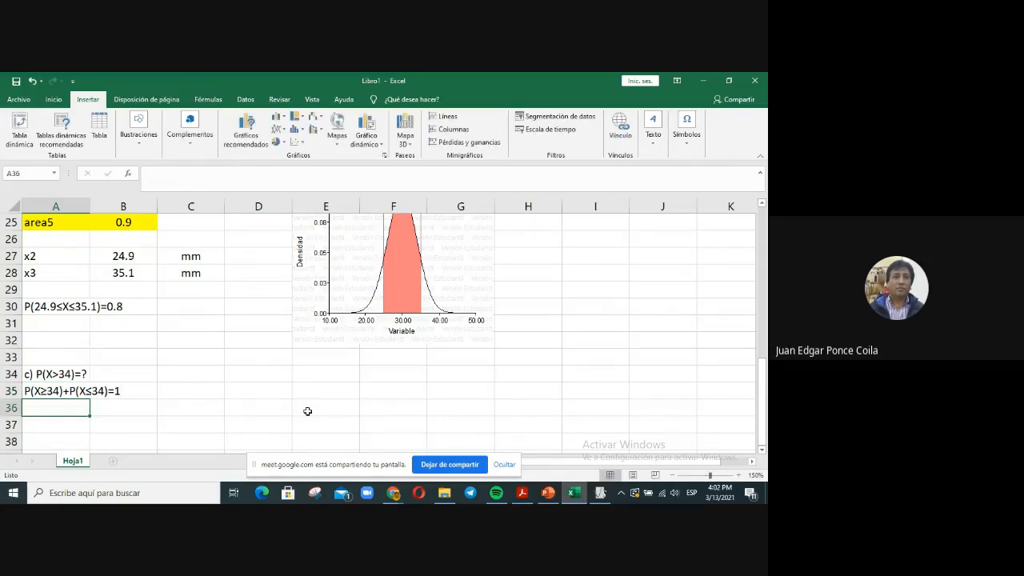
Step: Reuse the A35 expression in A36 and rearrange it to read "P(X≥34)=1-P(X≤34)"
type("P(X≥34)+P(X≤34)=1")
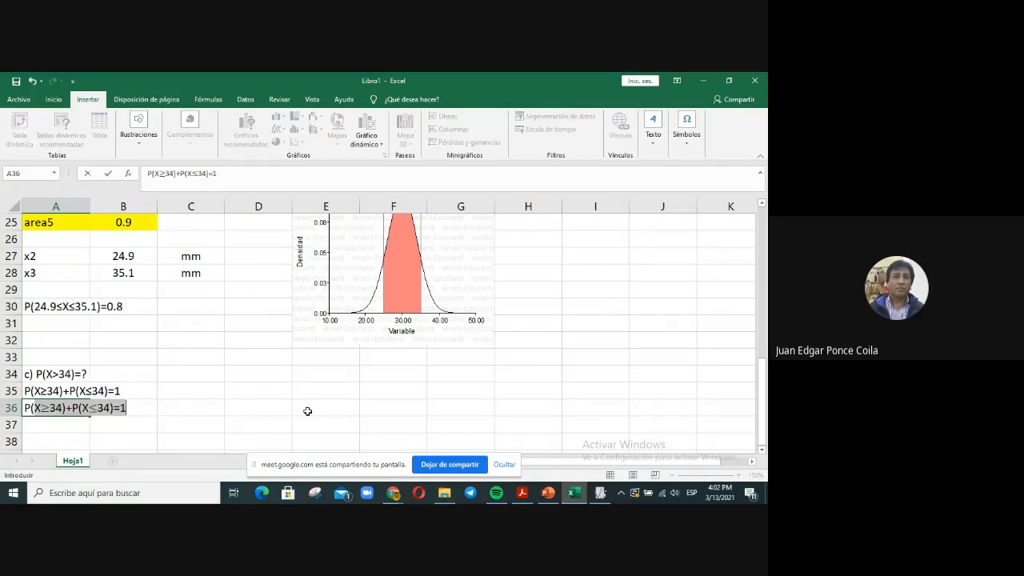
type("X")
left_click(174, 172)
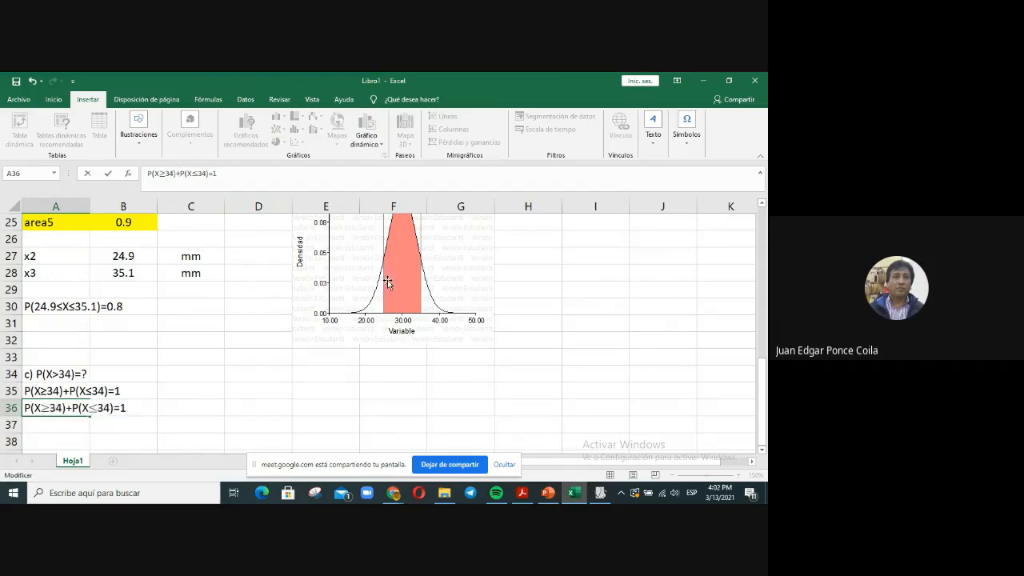
type("=1-")
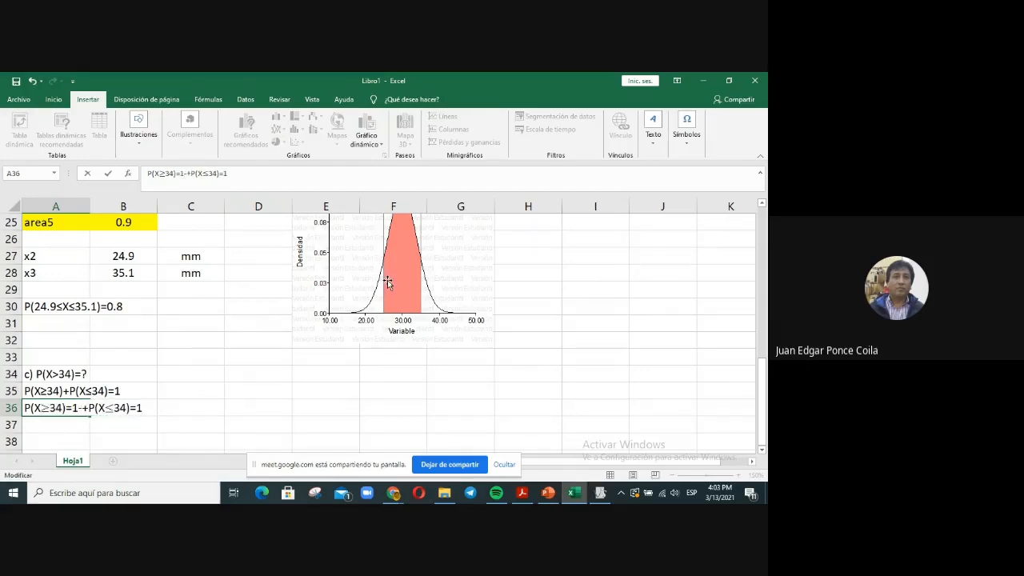
key("Delete")
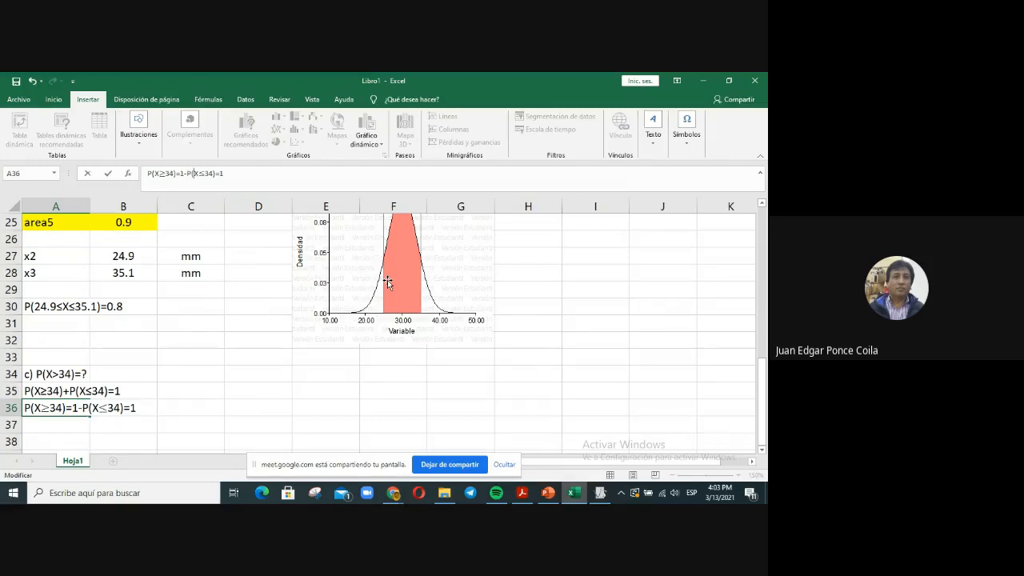
key("BackSpace")
key("BackSpace")
key("Return")
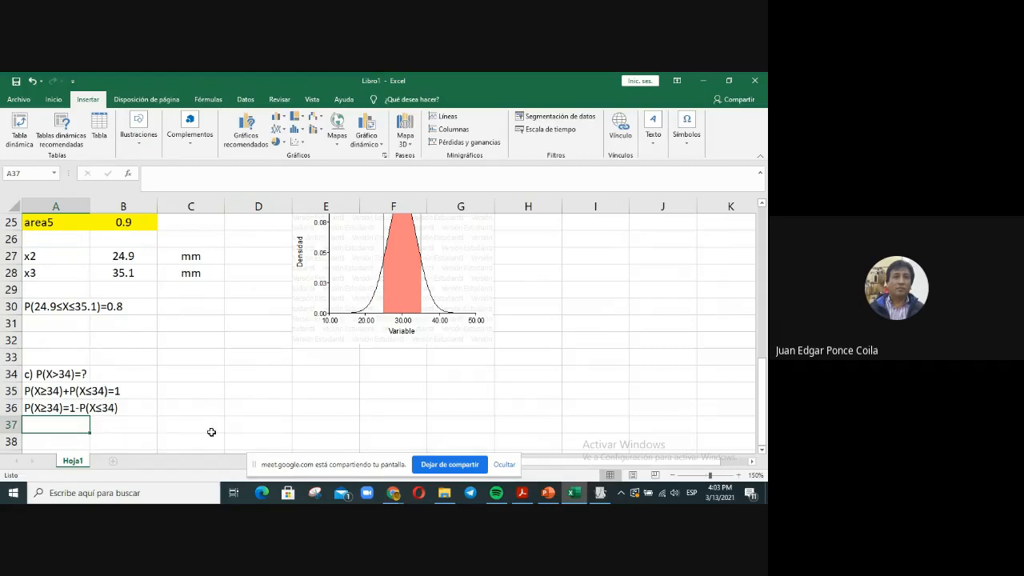
Step: Label cell A37 "P(X≥34)", inserting the greater-than-or-equal symbol into the text
type("P(")
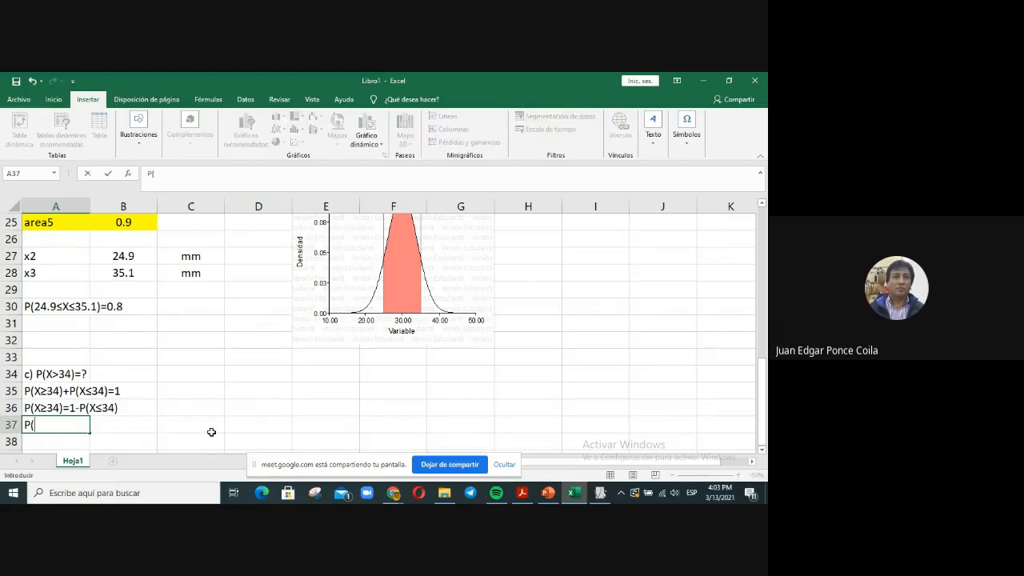
type("X")
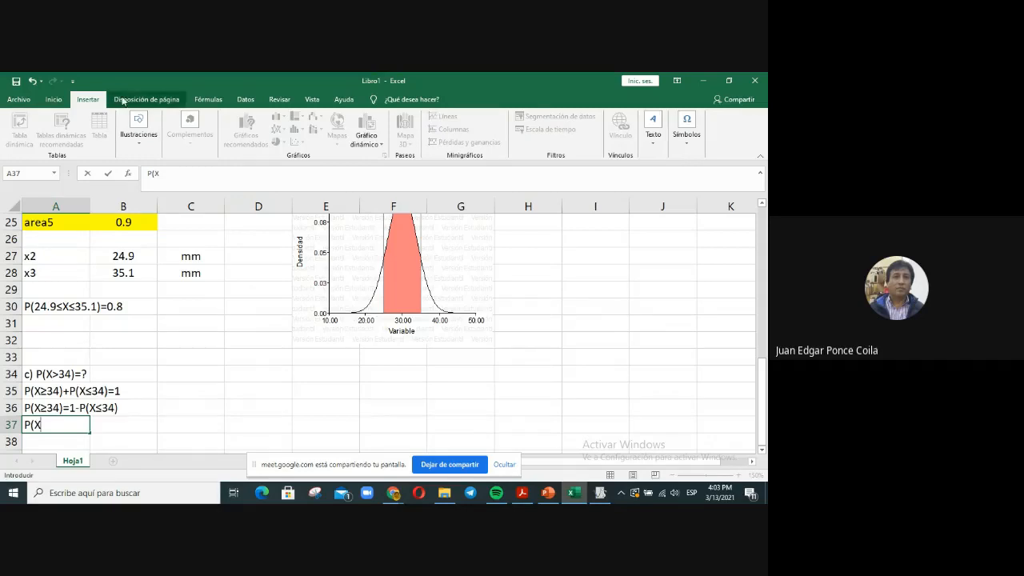
left_click(685, 142)
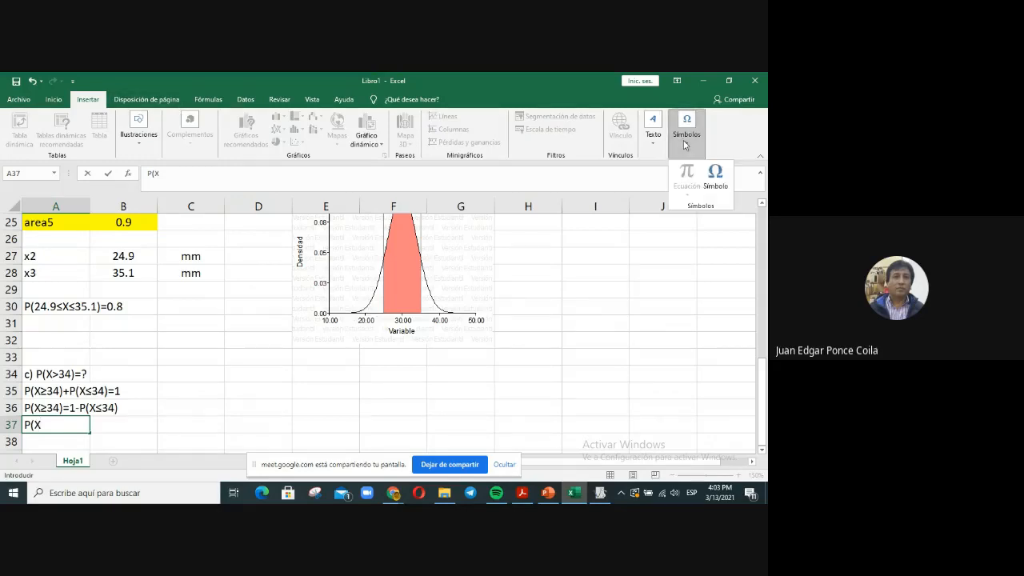
left_click(715, 175)
left_click(302, 416)
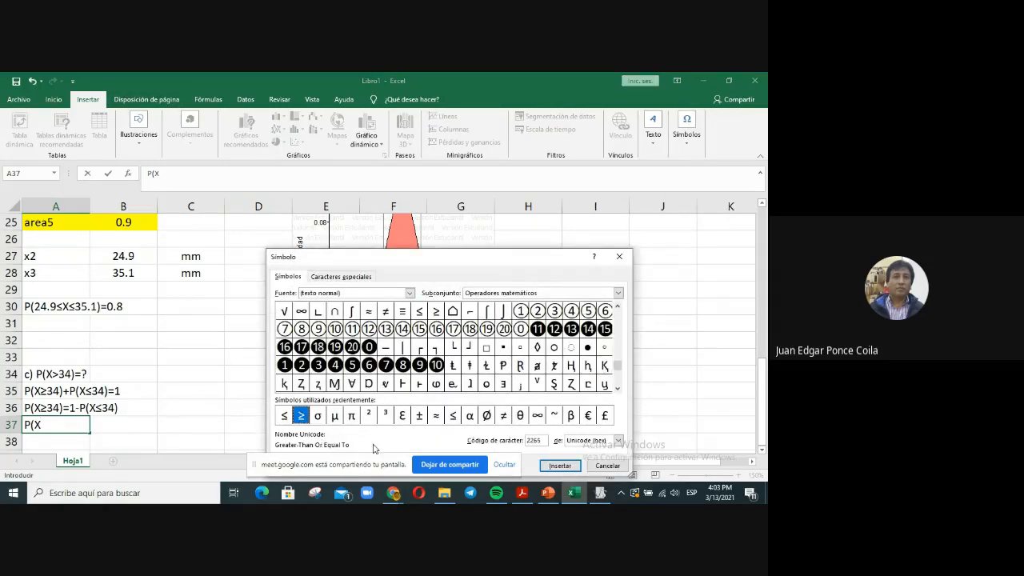
left_click(560, 465)
left_click(603, 466)
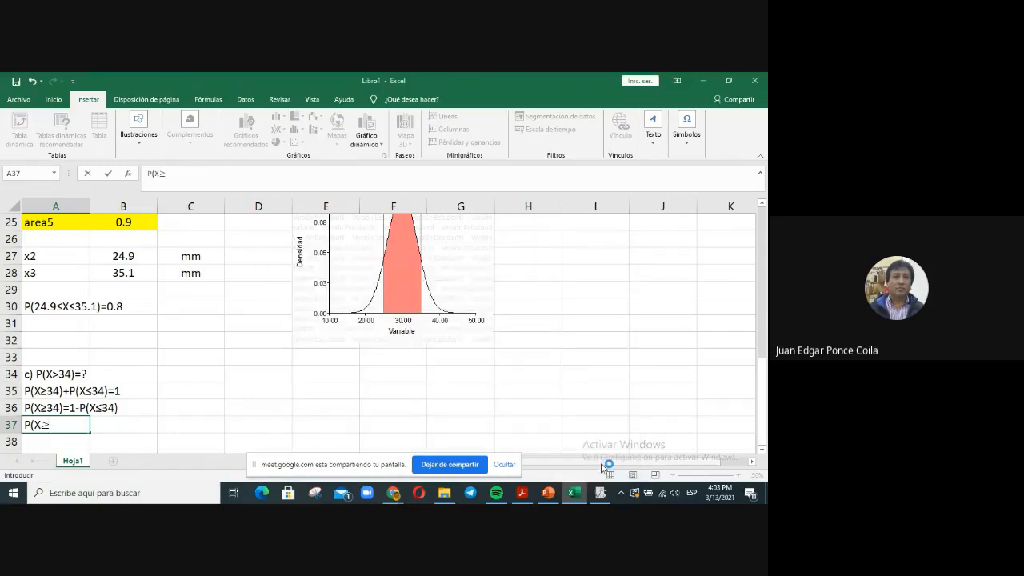
type("34")
key("BackSpace")
key("BackSpace")
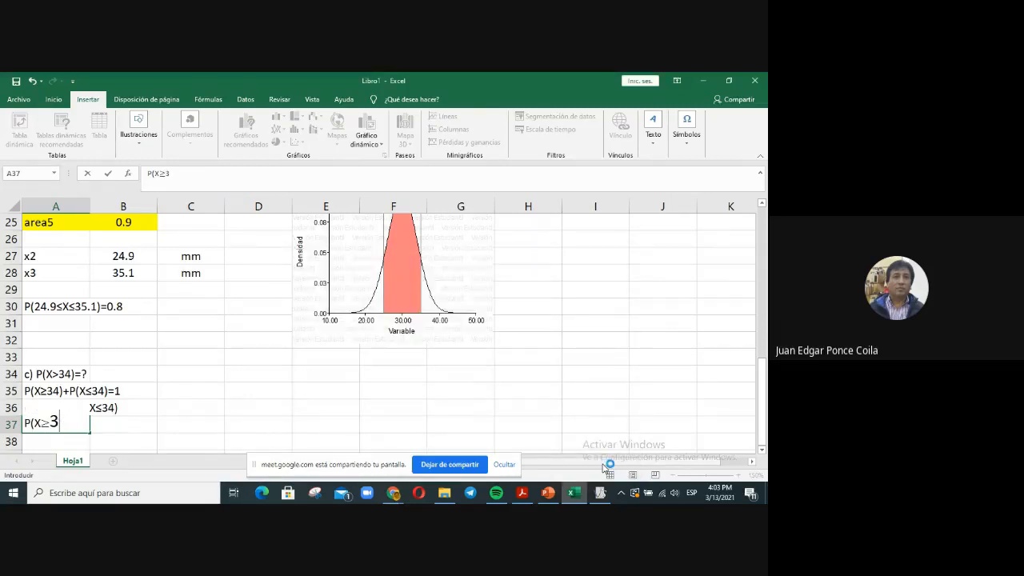
type("34)")
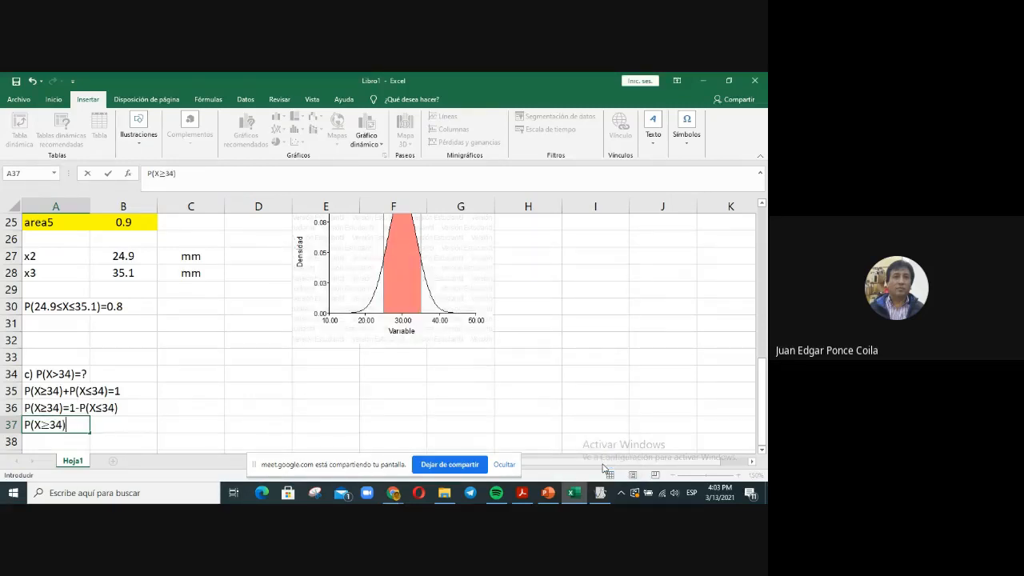
key("Tab")
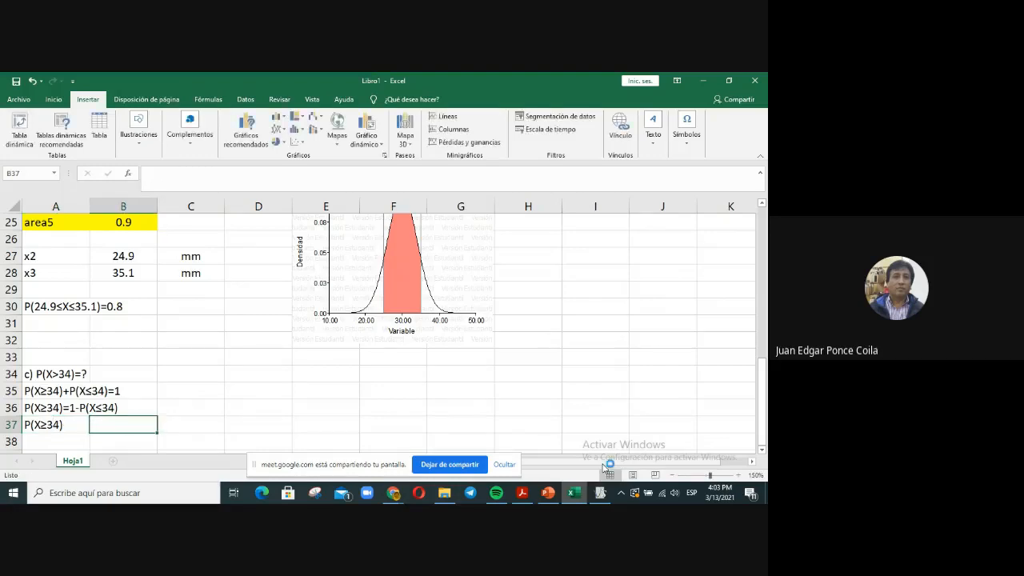
Step: Compute P(X≥34) in B37 with the formula =1-DISTR.NORM.N(34,30,4,VERDADERO)
type("=")
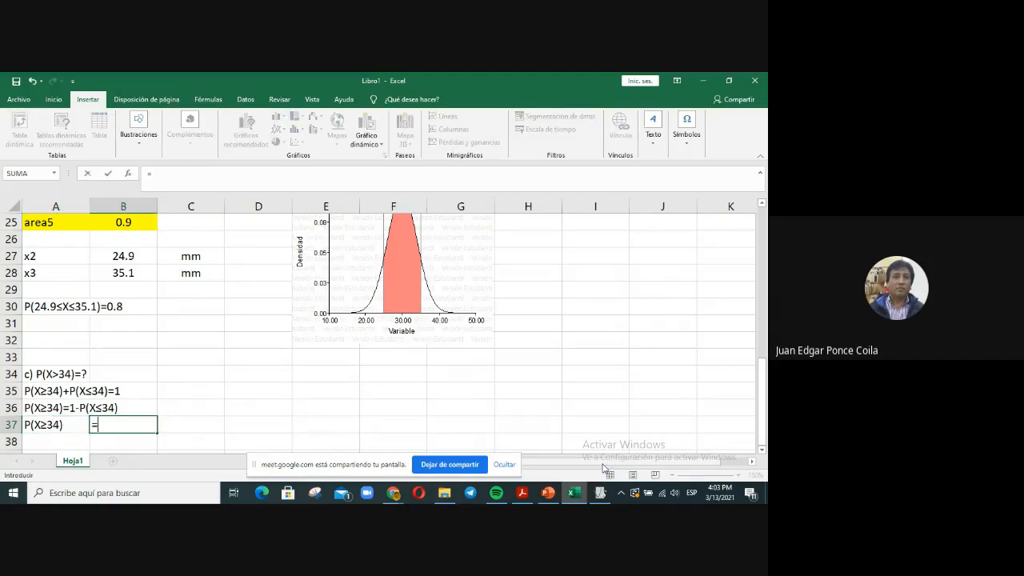
type("1-distr")
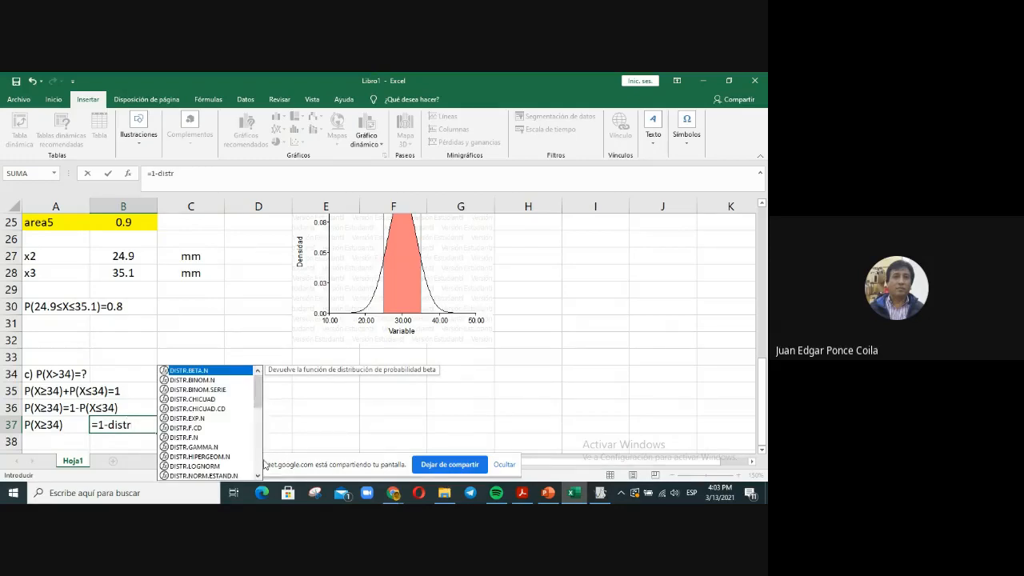
scroll(224, 442, "down", 2)
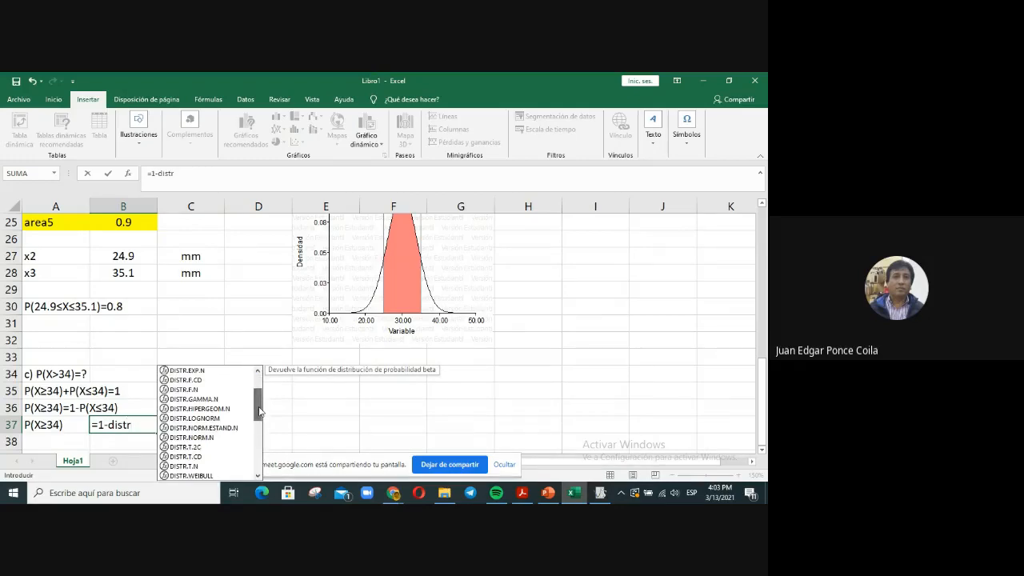
left_click(209, 437)
left_click(209, 437)
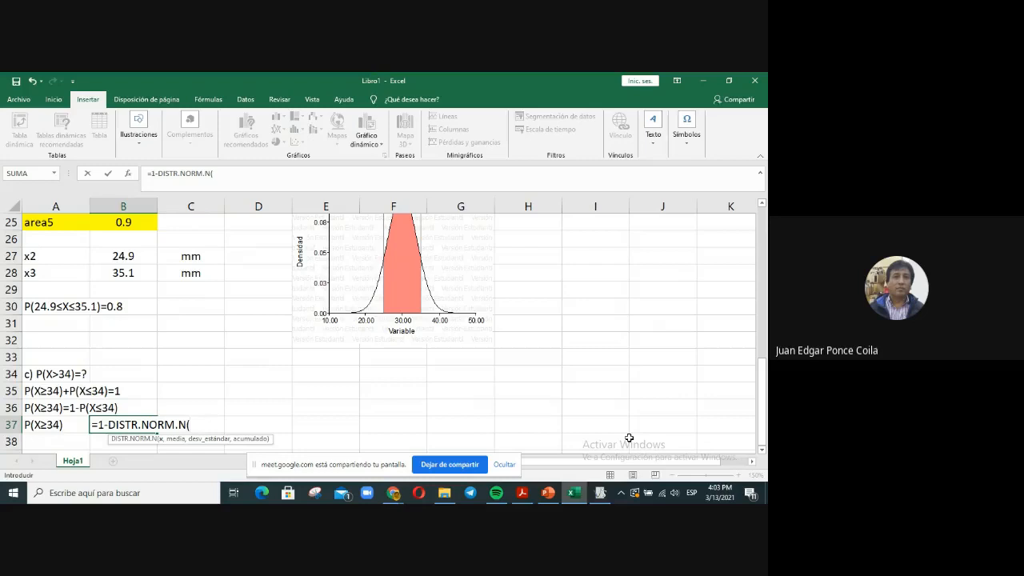
type("34,30,")
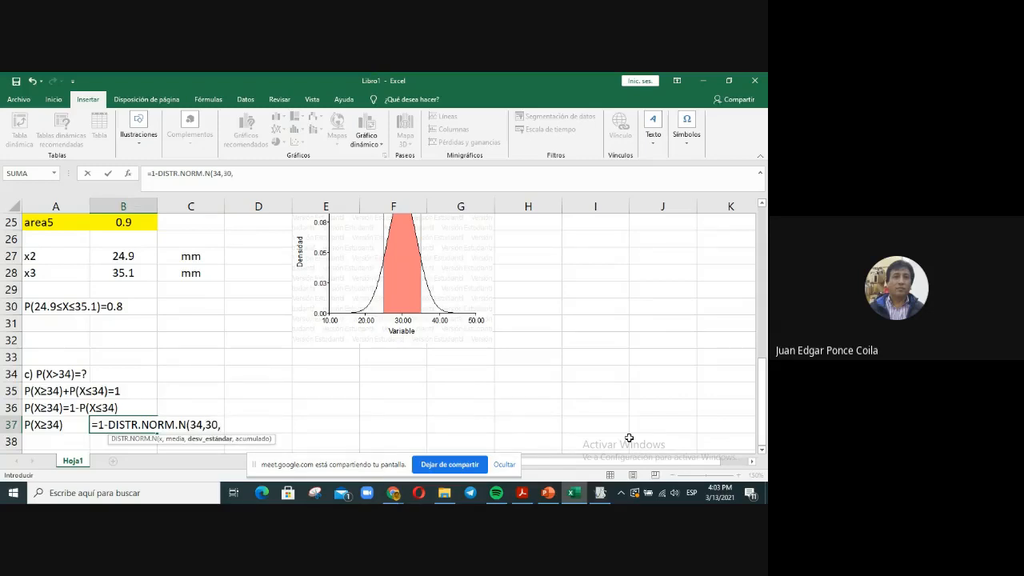
type("4,")
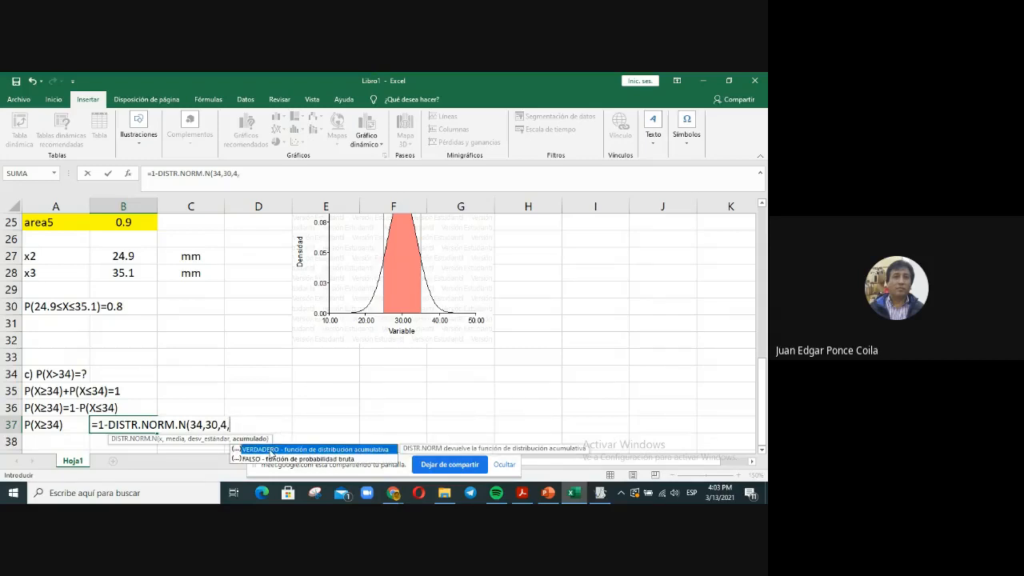
double_click(270, 451)
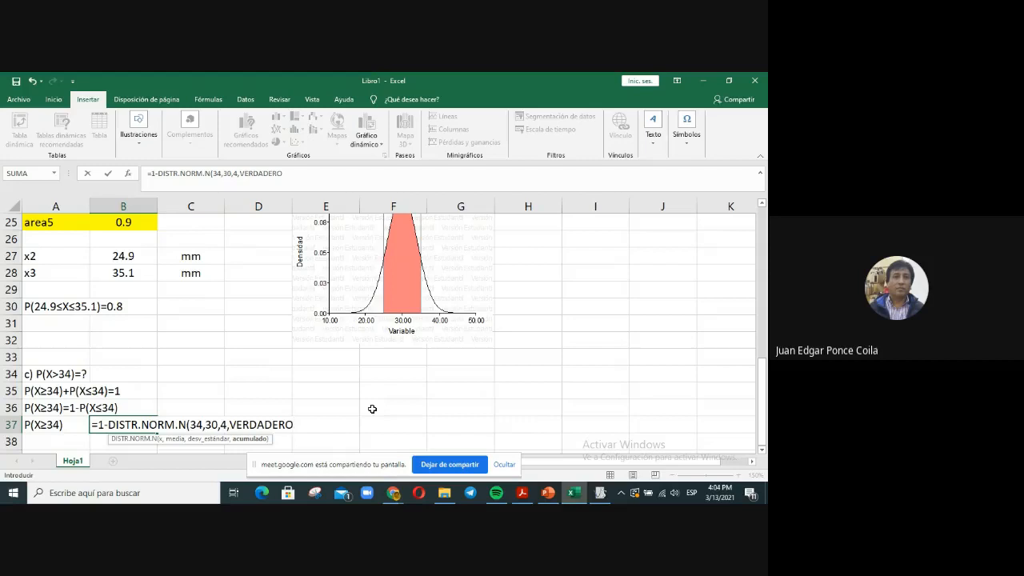
type(")")
key("Return")
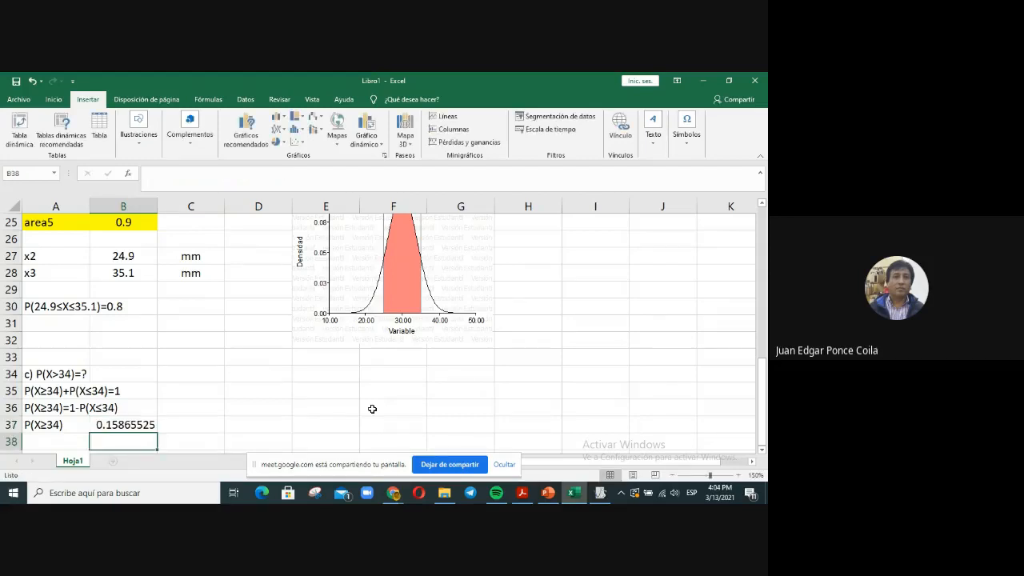
Step: Copy the probability in B37 into C37 as a plain value without its formula
left_click(122, 424)
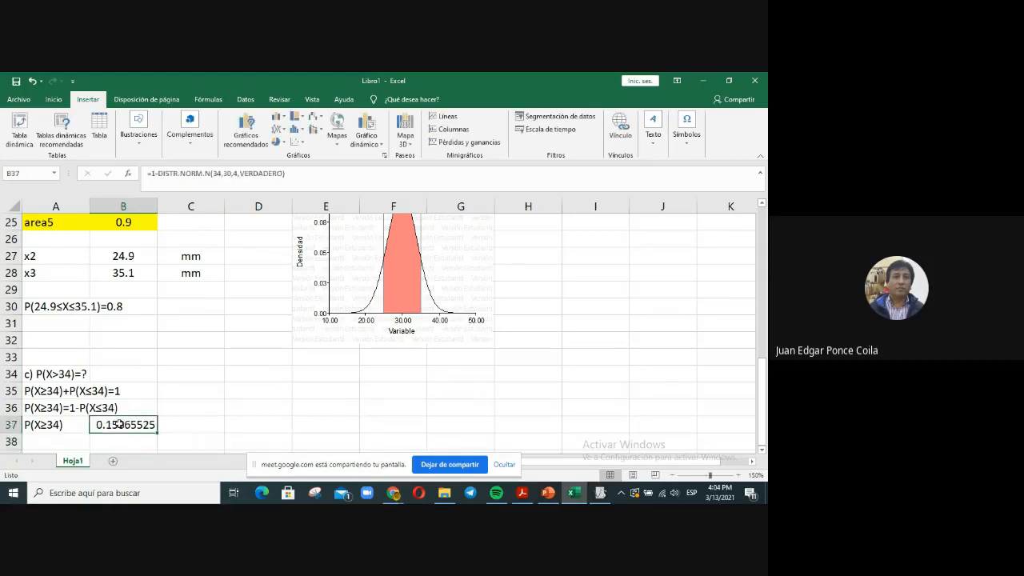
key("ctrl+c")
right_click(193, 430)
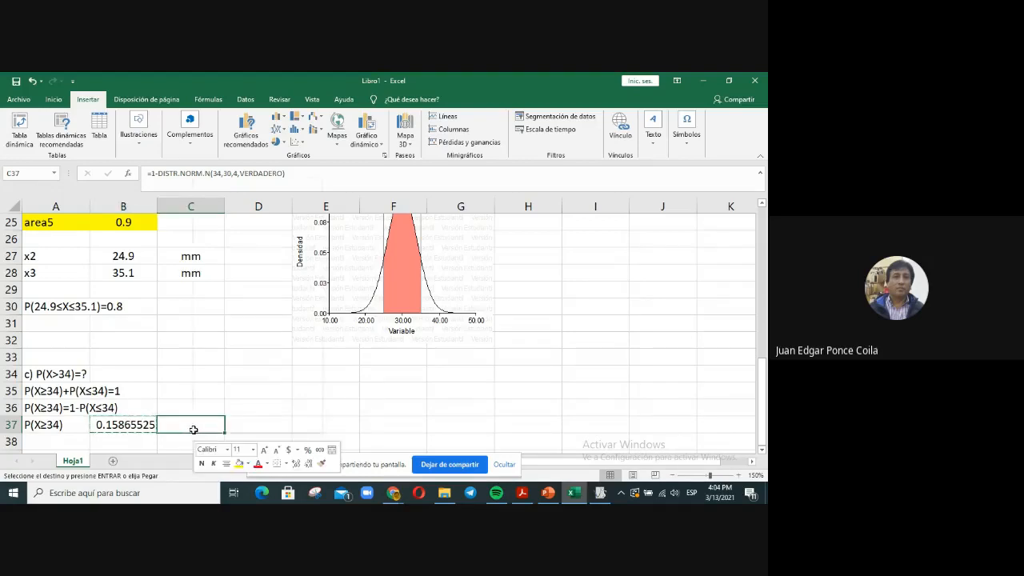
left_click(232, 237)
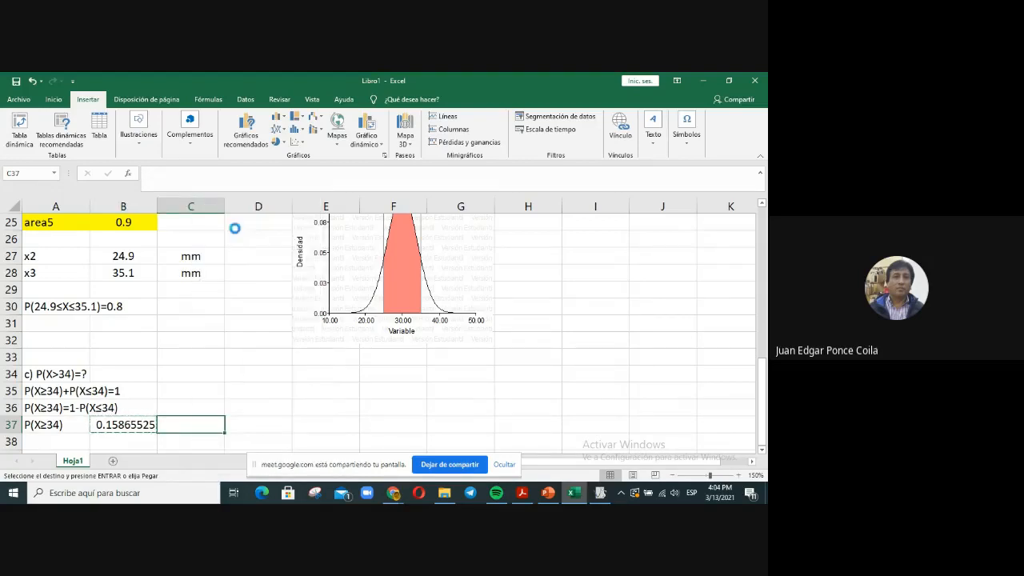
Step: Format the value in C37 as a percentage with two decimals and center it in the cell
right_click(196, 421)
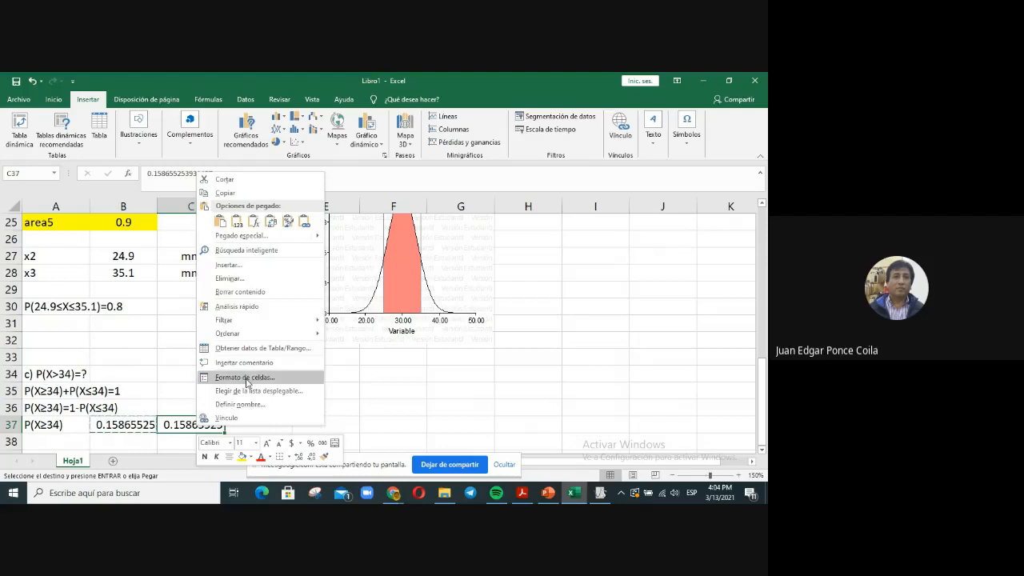
left_click(247, 379)
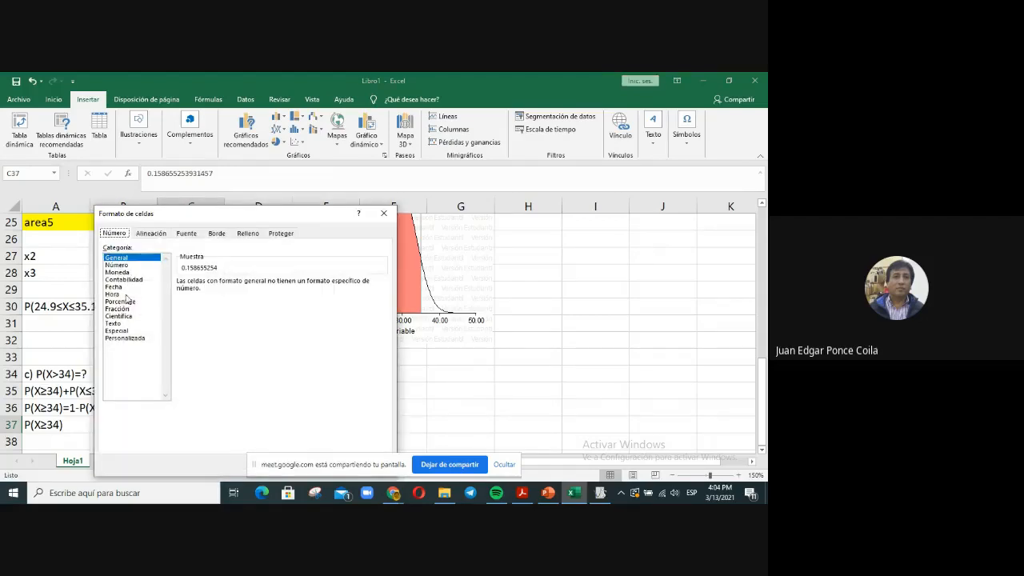
left_click(121, 301)
key("Return")
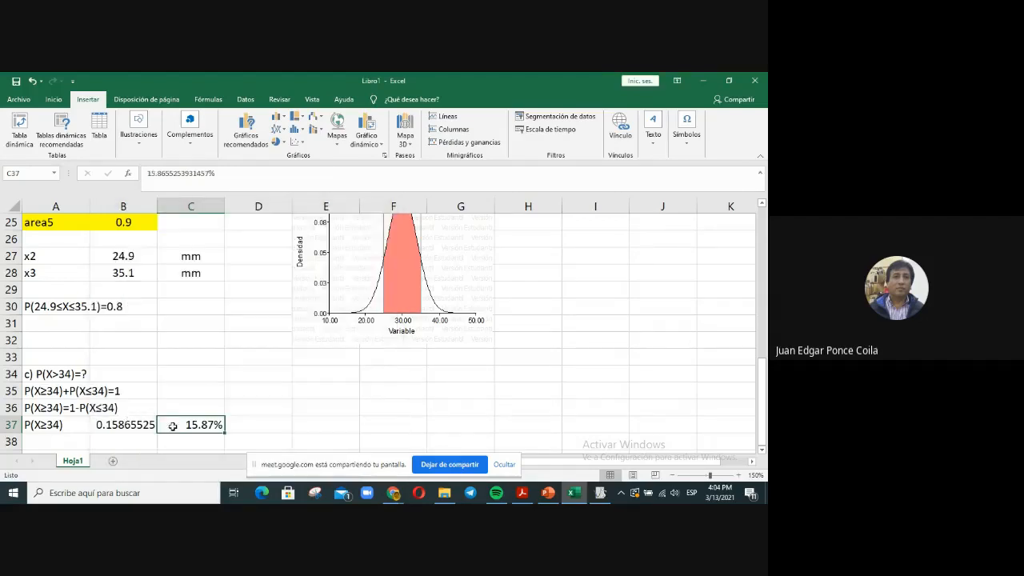
left_click(53, 100)
left_click(283, 390)
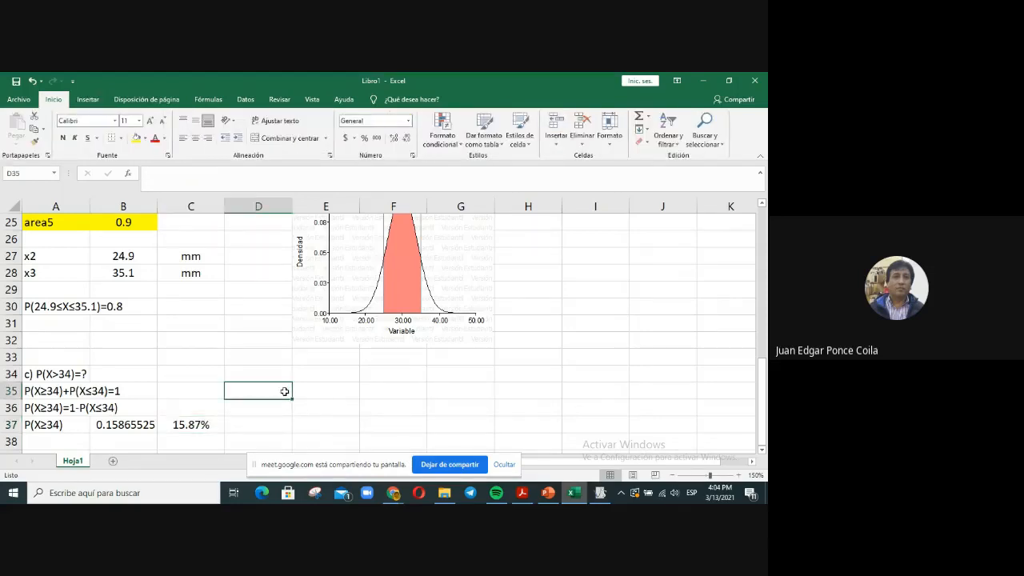
Step: Check the problem statement for part c, then label A38 "N" and enter 50 months as 50 in B38
scroll(284, 392, "down", 2)
scroll(284, 391, "up", 10)
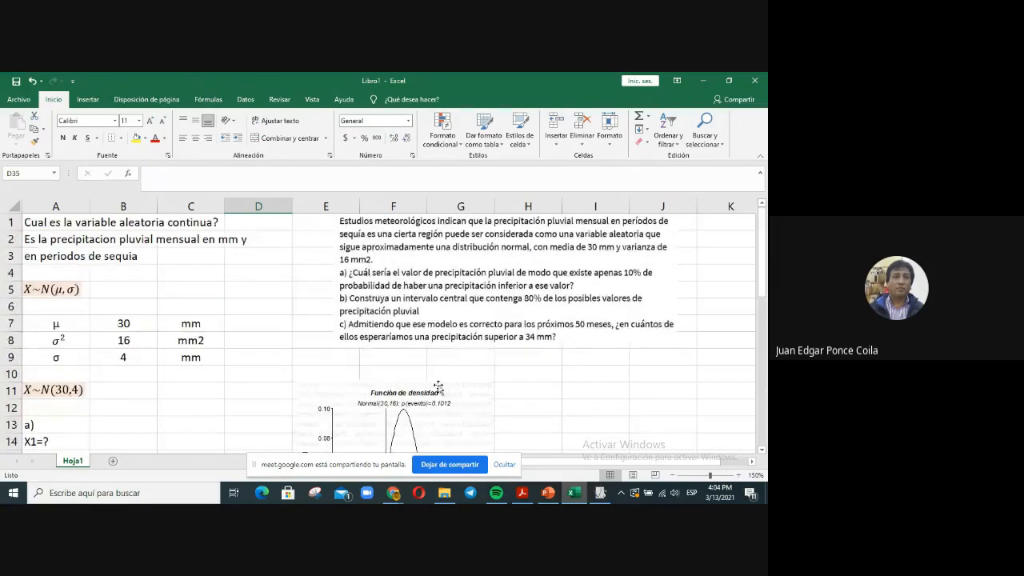
scroll(432, 384, "down", 10)
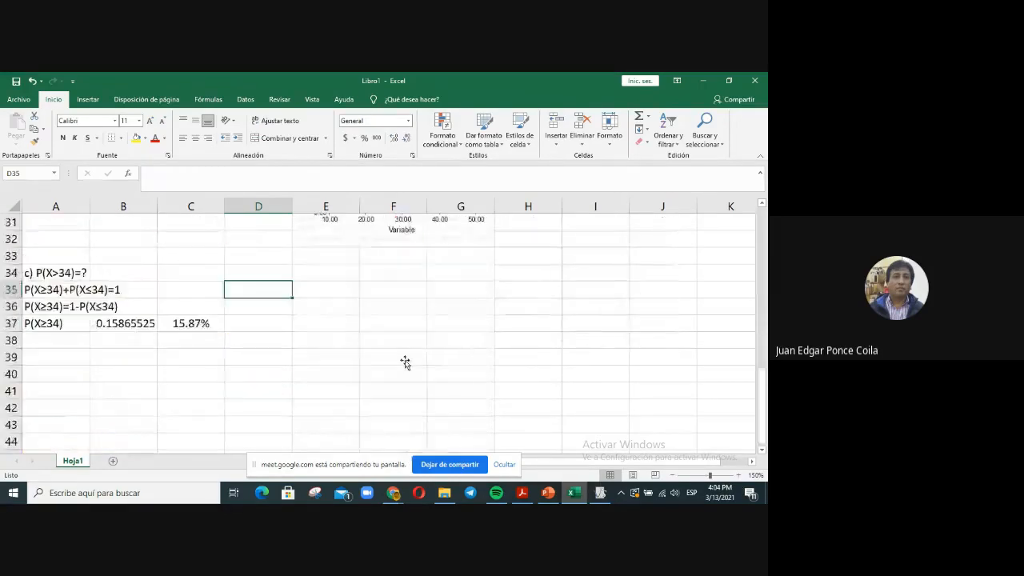
left_click(45, 342)
type("N")
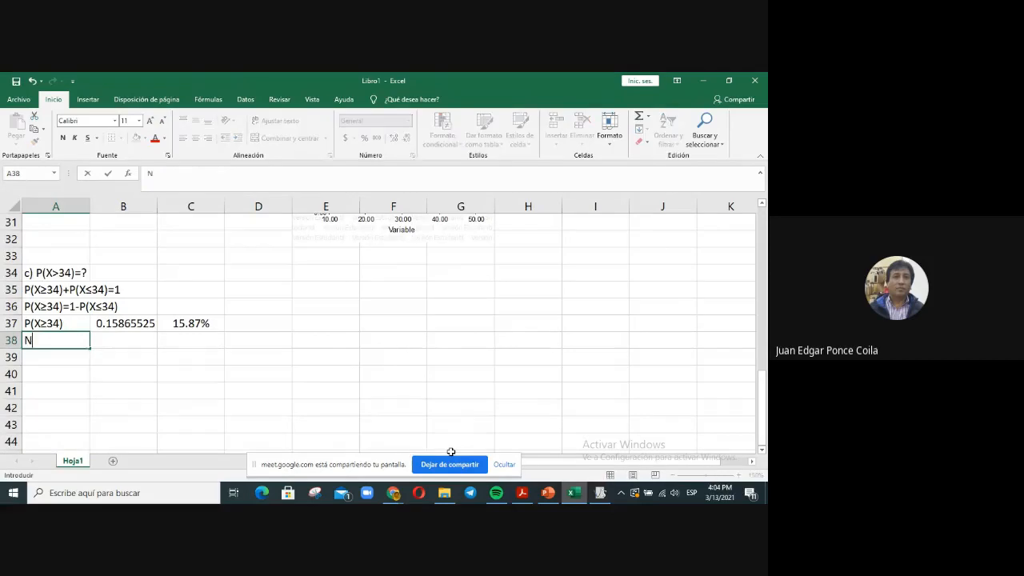
key("Tab")
type("50")
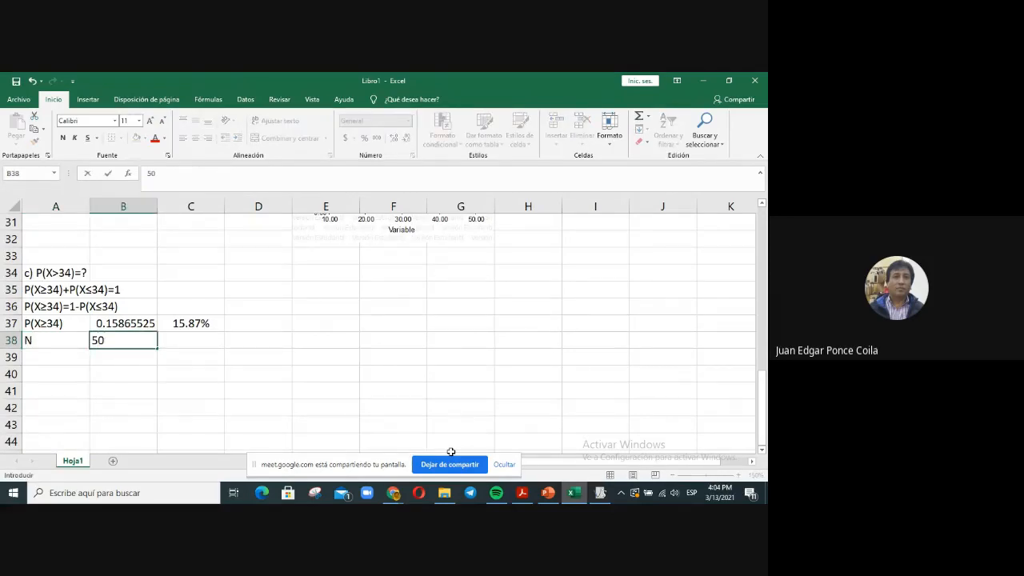
key("Return")
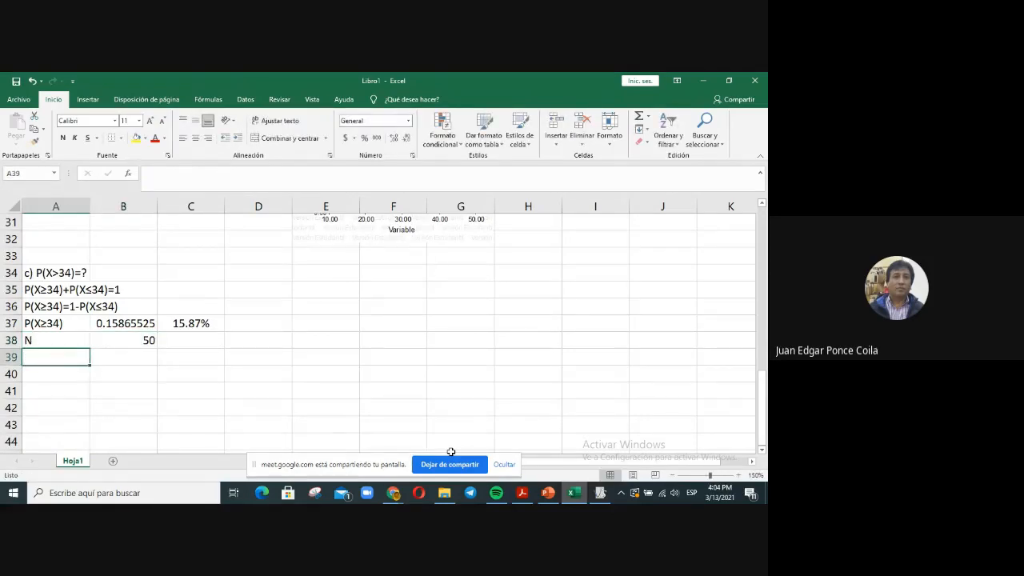
Step: Label A39 "n" and calculate the expected number of months in B39 with =B38*B37
type("n")
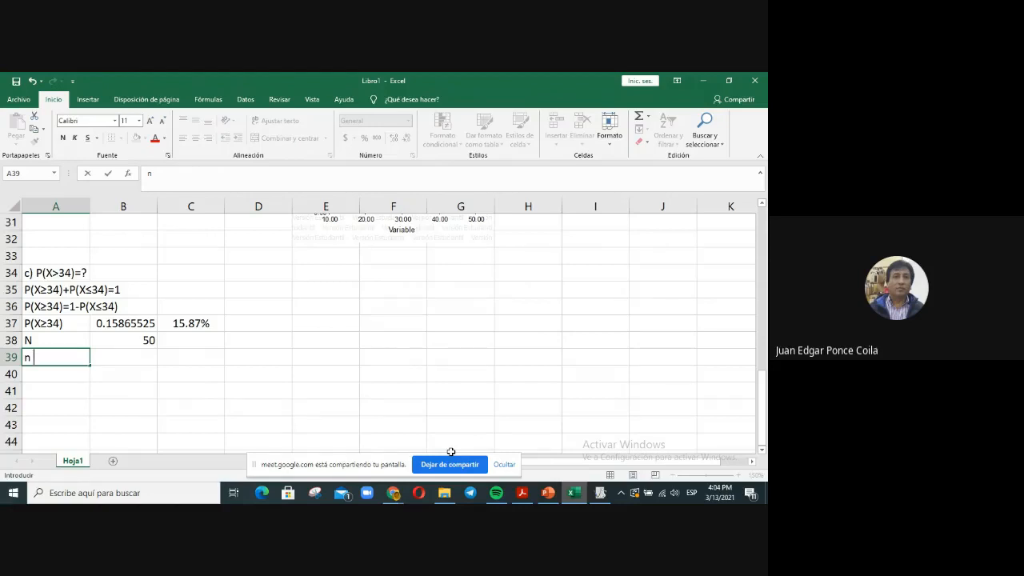
key("Tab")
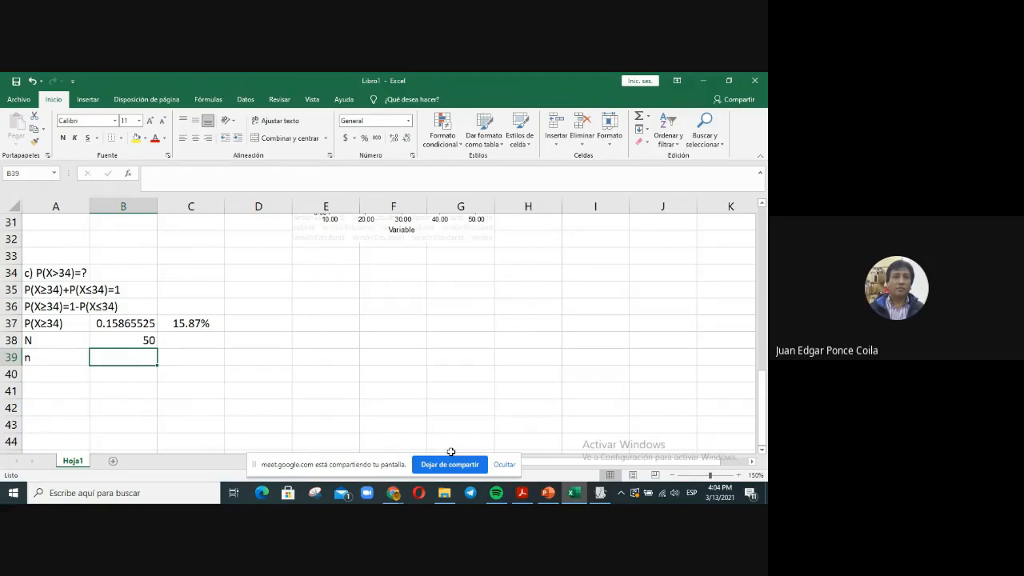
type("=")
key("Up")
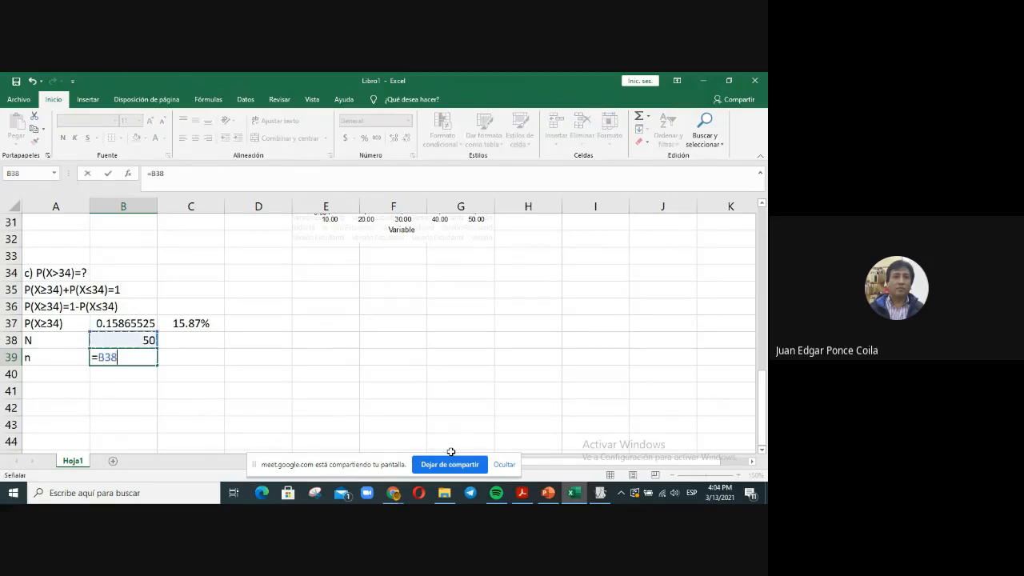
type("*")
key("Up")
key("Up")
key("Return")
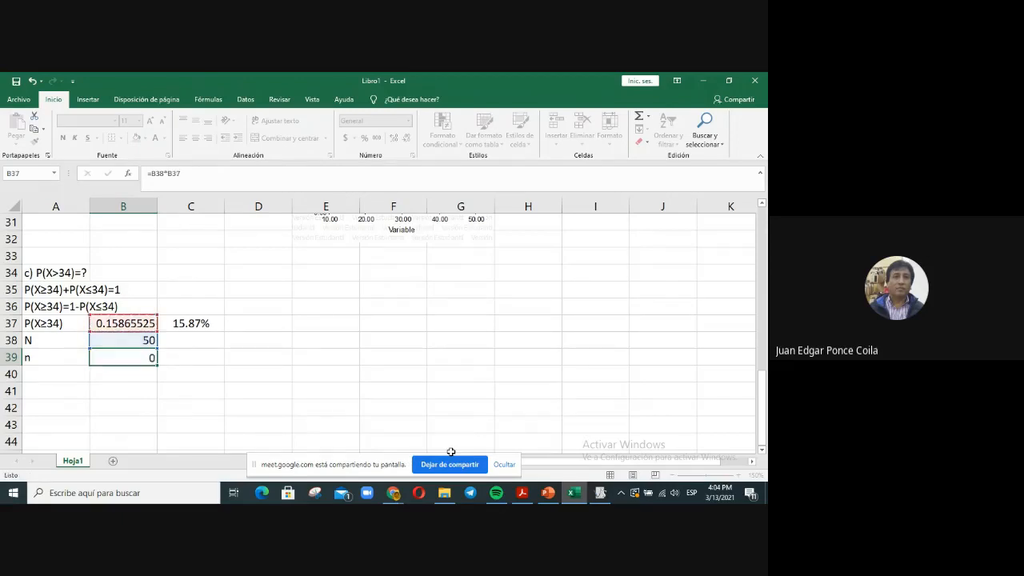
key("Up")
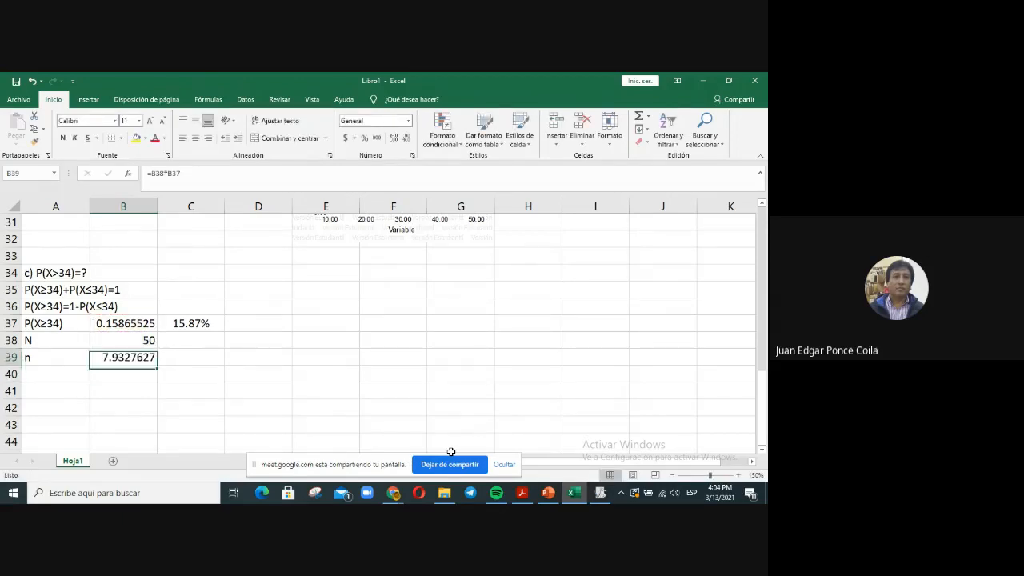
Step: Label A40 "n" and round the B39 result to zero decimals in B40 with the REDONDEAR function
key("Down")
key("Left")
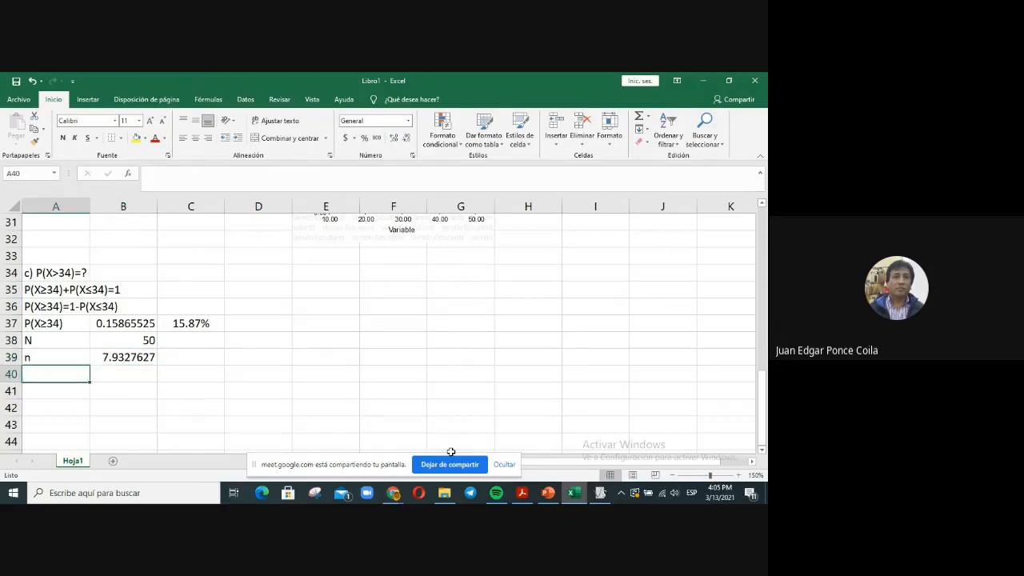
type("n")
key("Right")
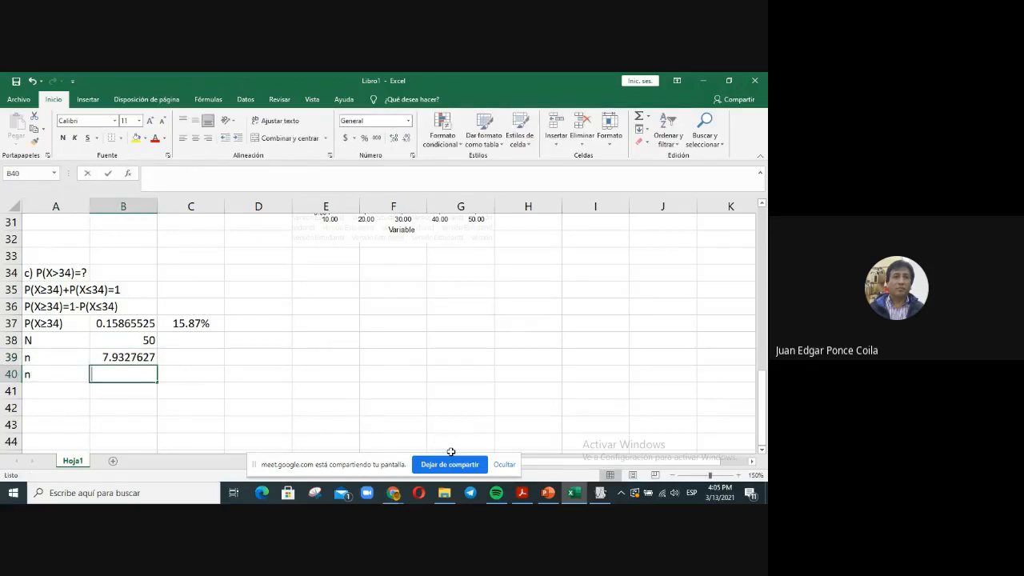
type("=redond")
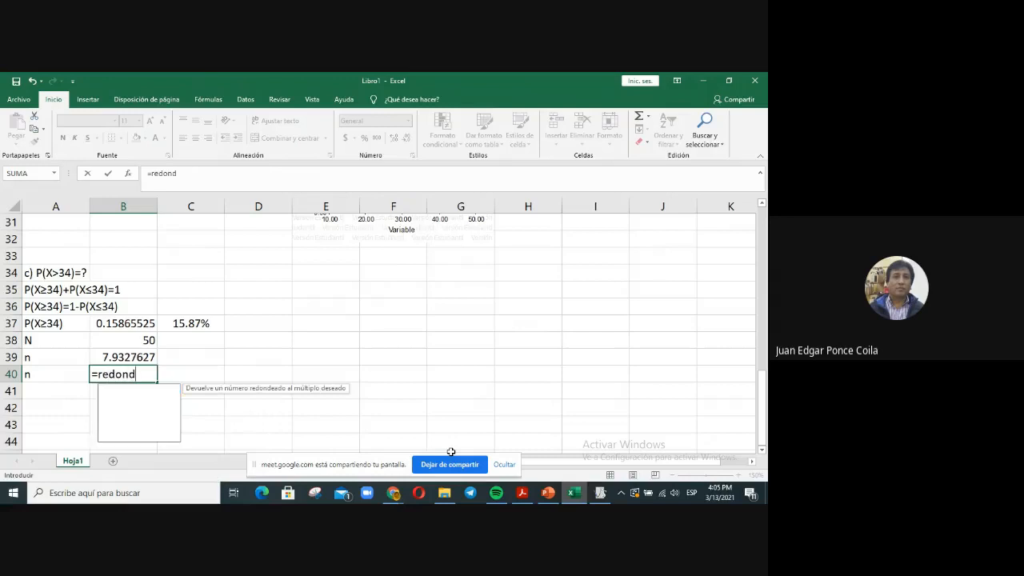
type("ear")
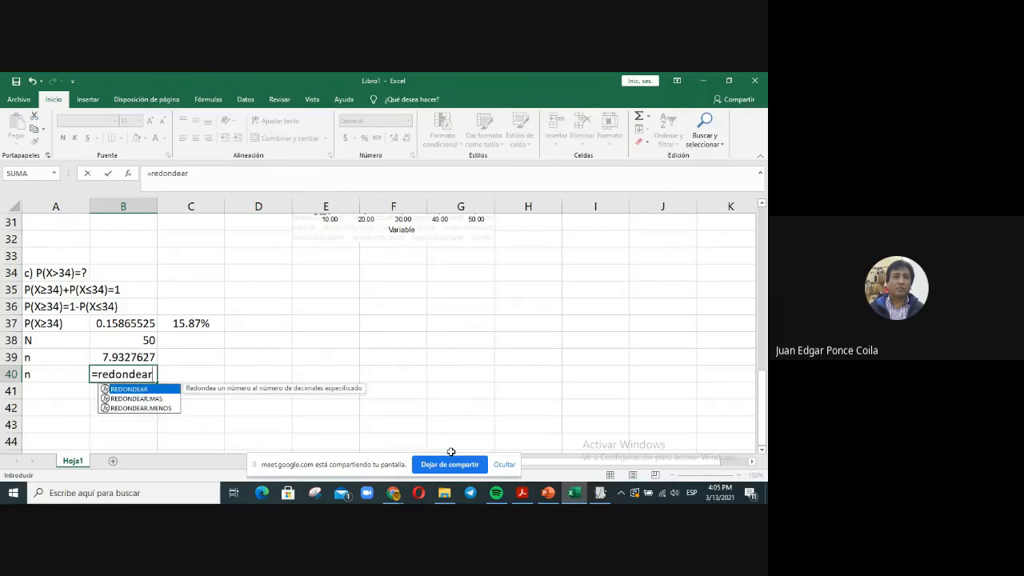
type("(")
key("Up")
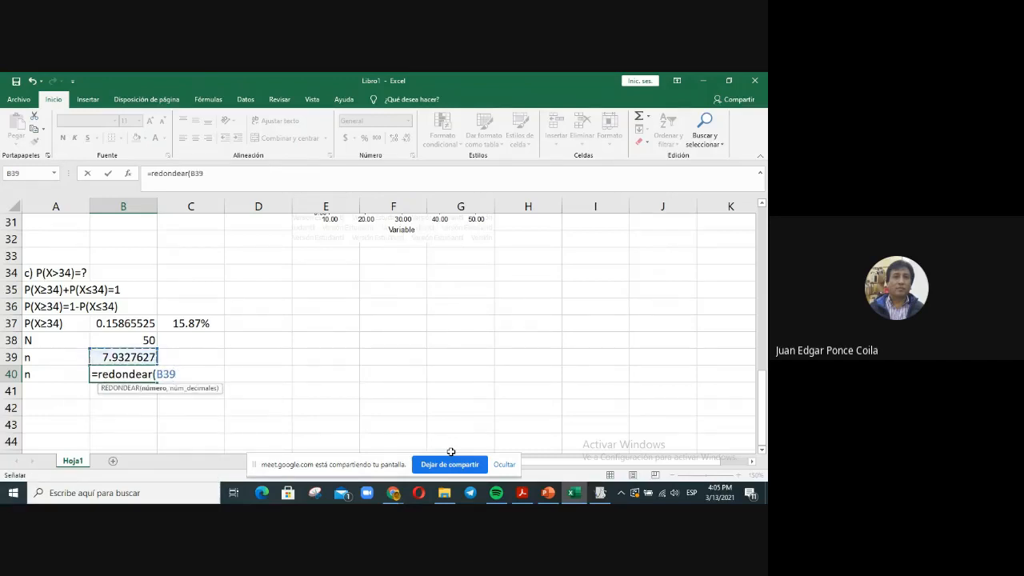
type(";0)")
key("Return")
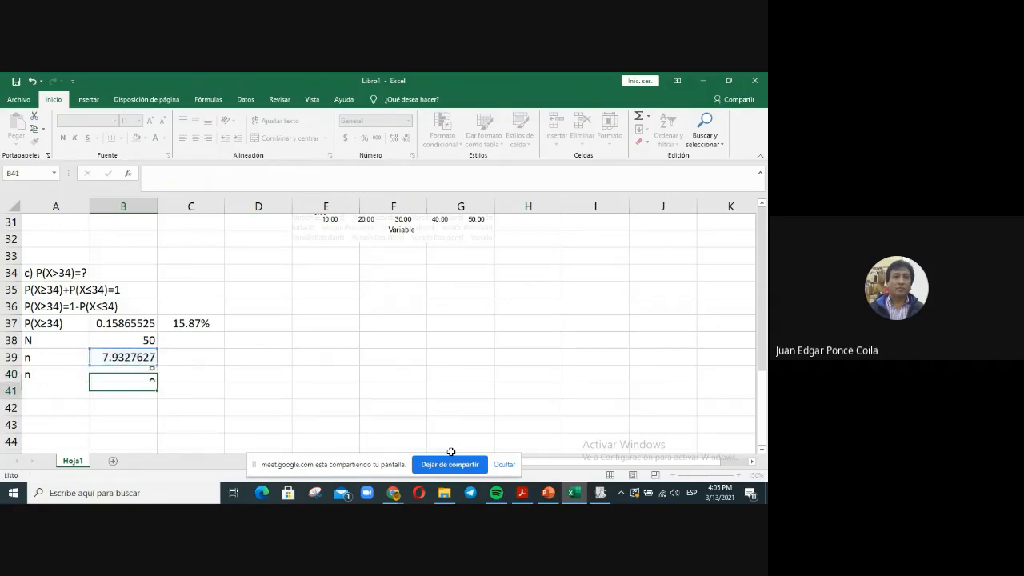
Step: Center the contents of cells B37 to B42 horizontally
left_click_drag(120, 321, 121, 413)
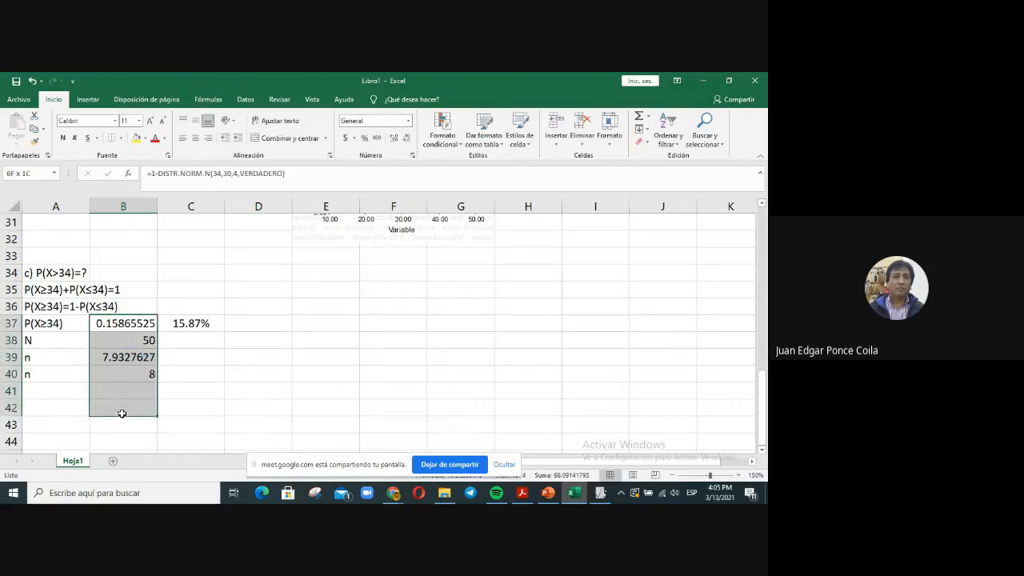
left_click(195, 138)
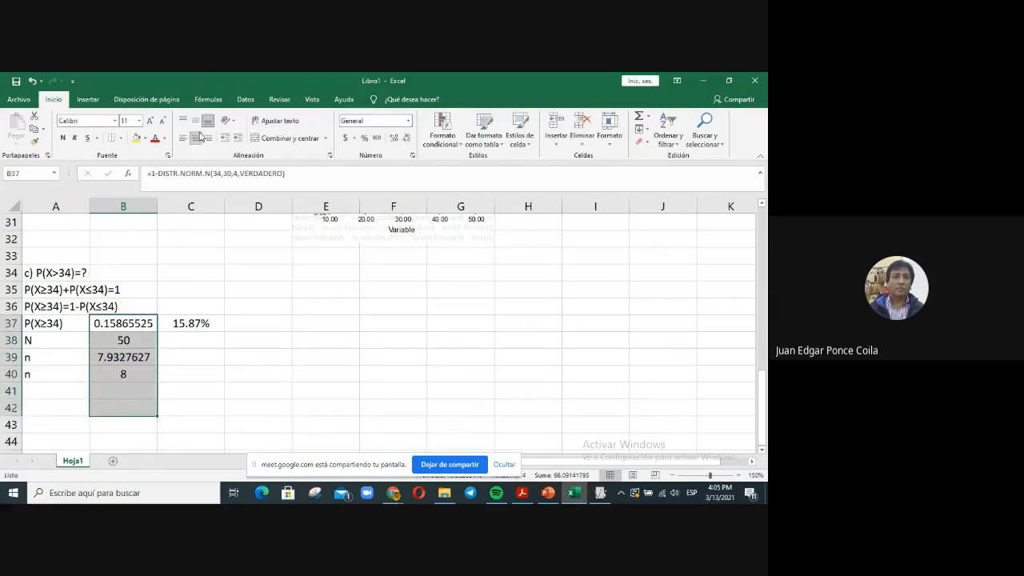
left_click(135, 372)
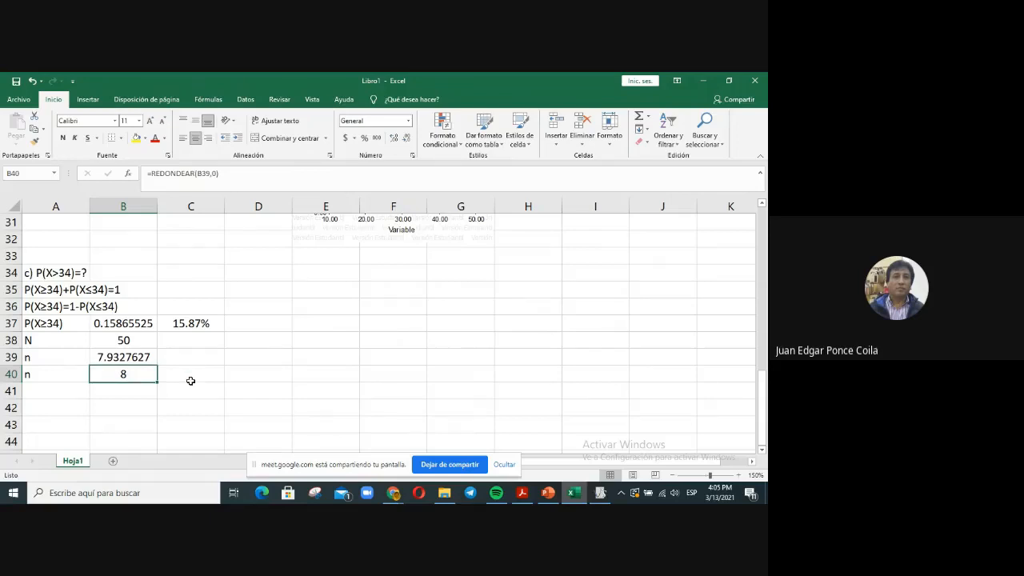
left_click(190, 381)
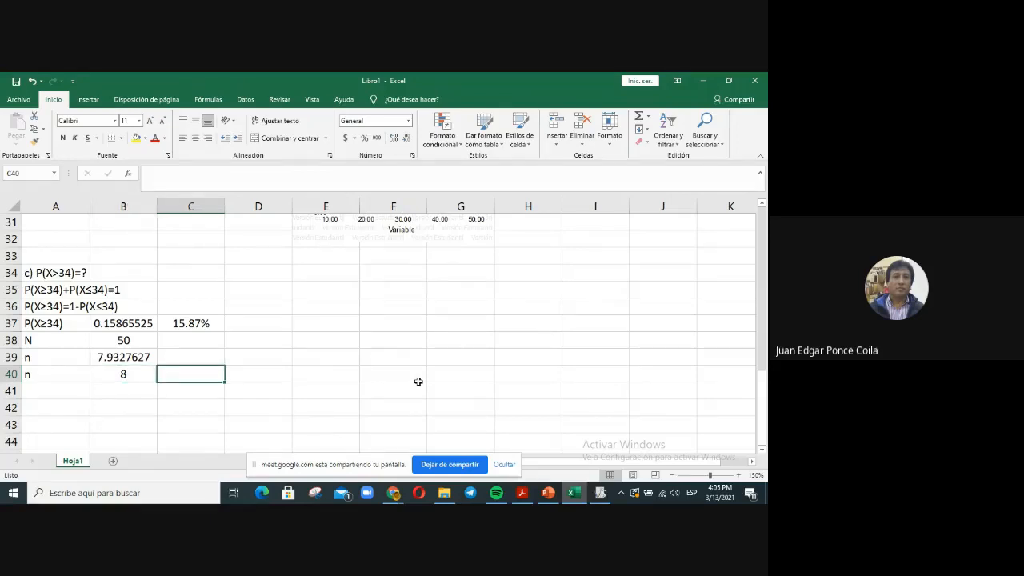
Step: Recheck the part c question, then fill the rounded result row A40:C40 with yellow
scroll(418, 382, "up", 9)
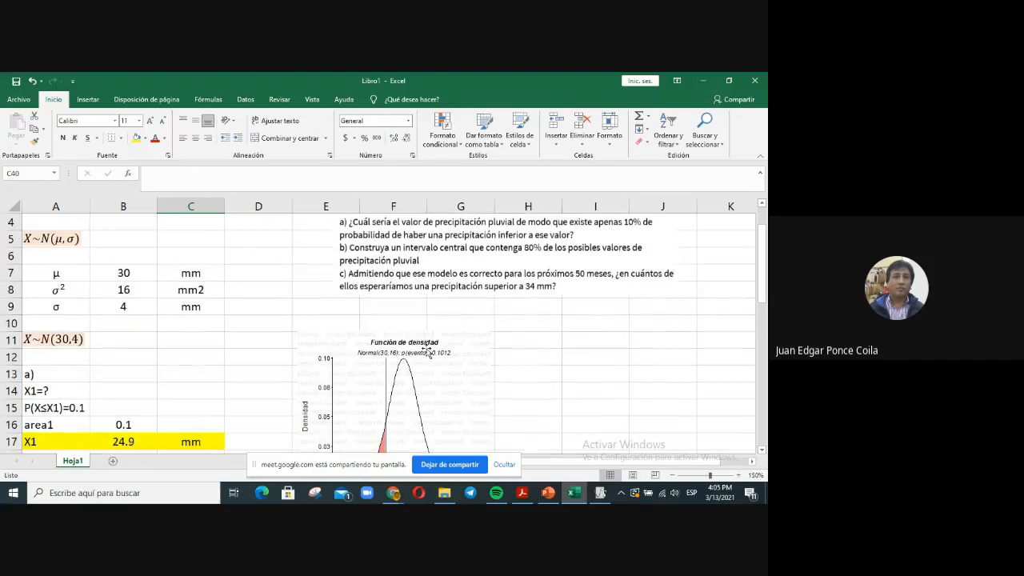
scroll(429, 352, "down", 9)
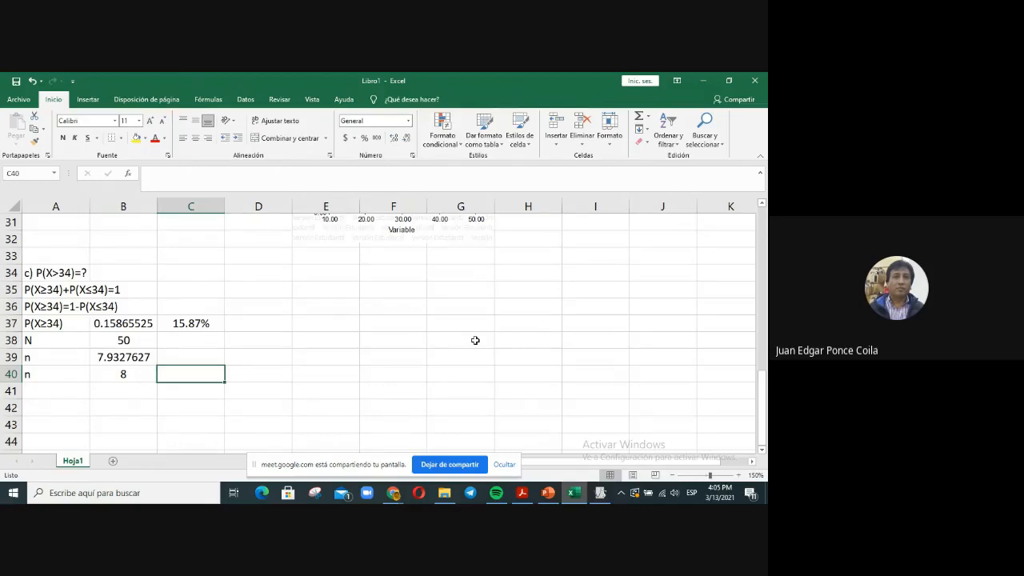
left_click(65, 376)
left_click_drag(66, 376, 152, 374)
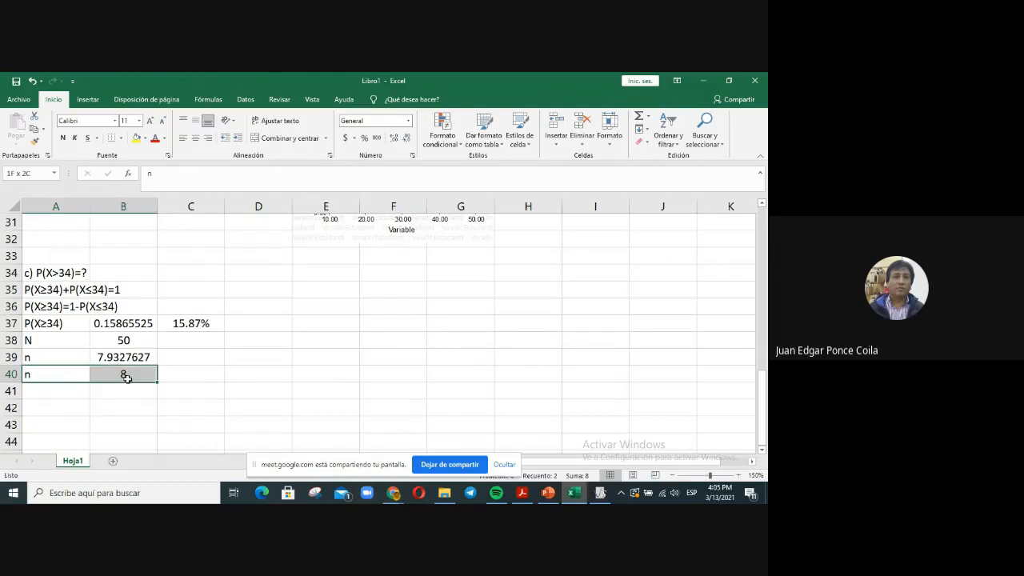
left_click(136, 138)
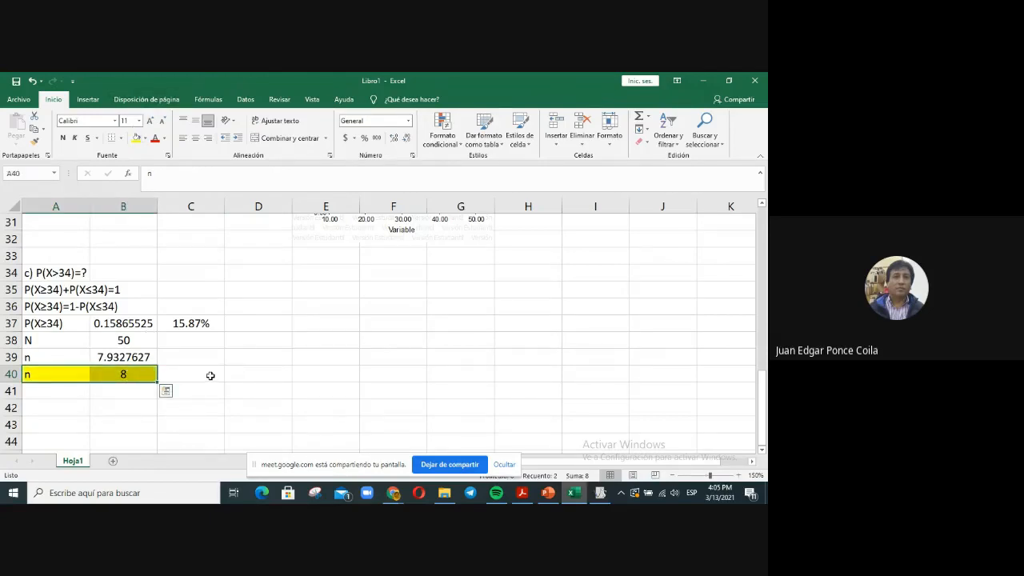
left_click(211, 375, "shift")
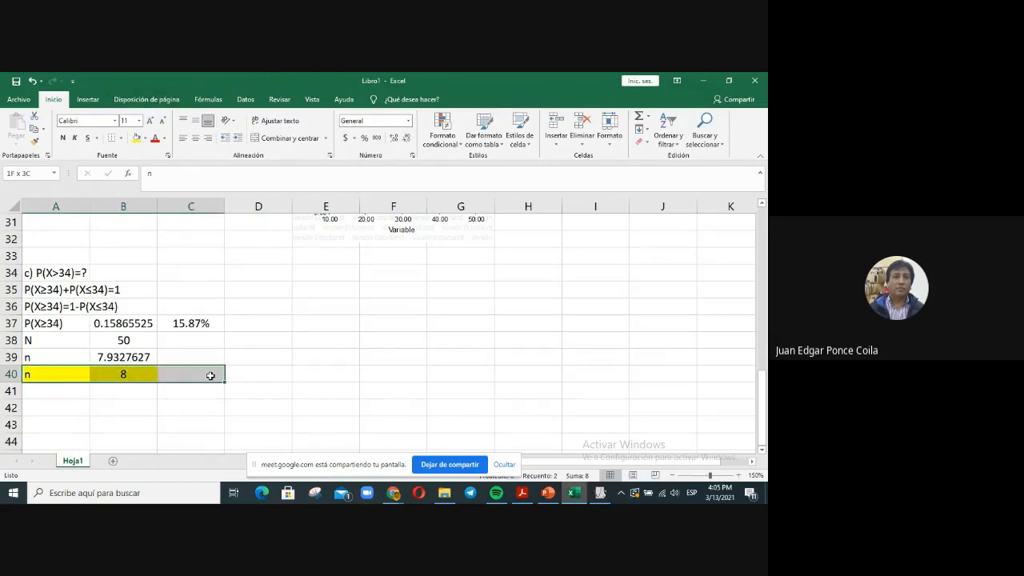
left_click(136, 143)
Step: Enter the unit "meses" in C40 beside the rounded number of months
left_click(192, 374)
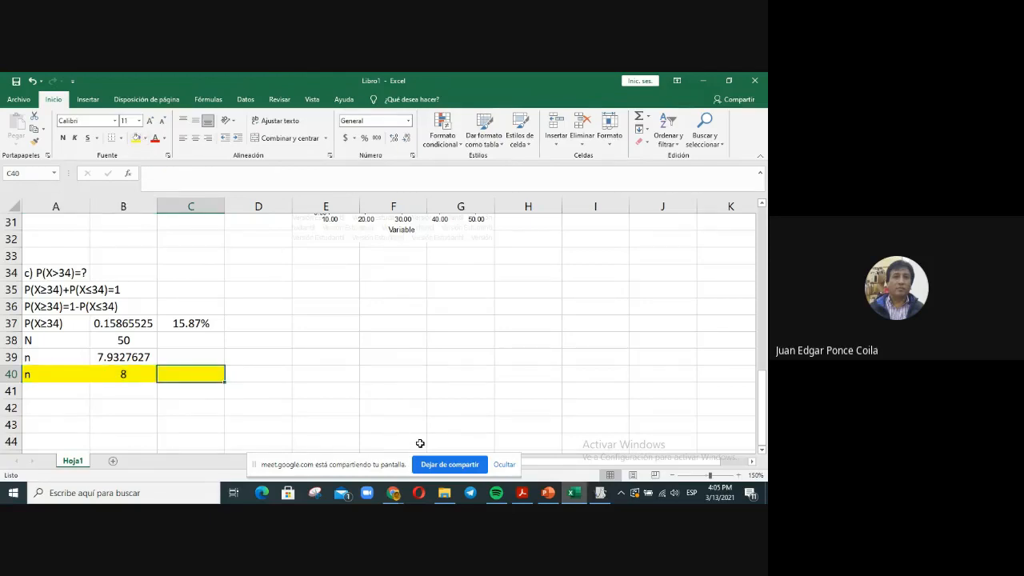
type("meses")
key("Return")
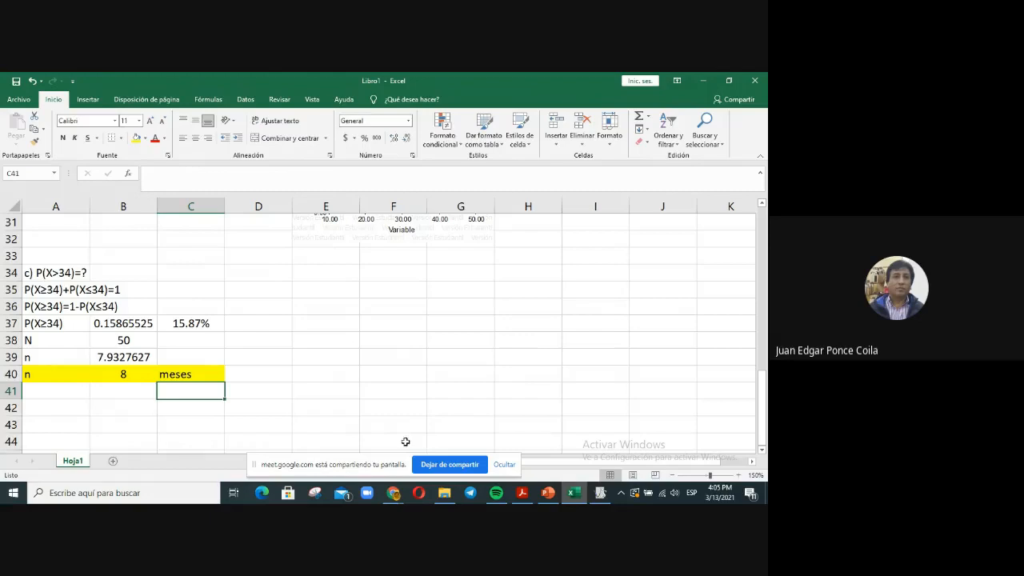
left_click(192, 377)
Step: Switch to InfoStat, put the old graph away and open the continuous density function graphing dialog
scroll(238, 380, "up", 9)
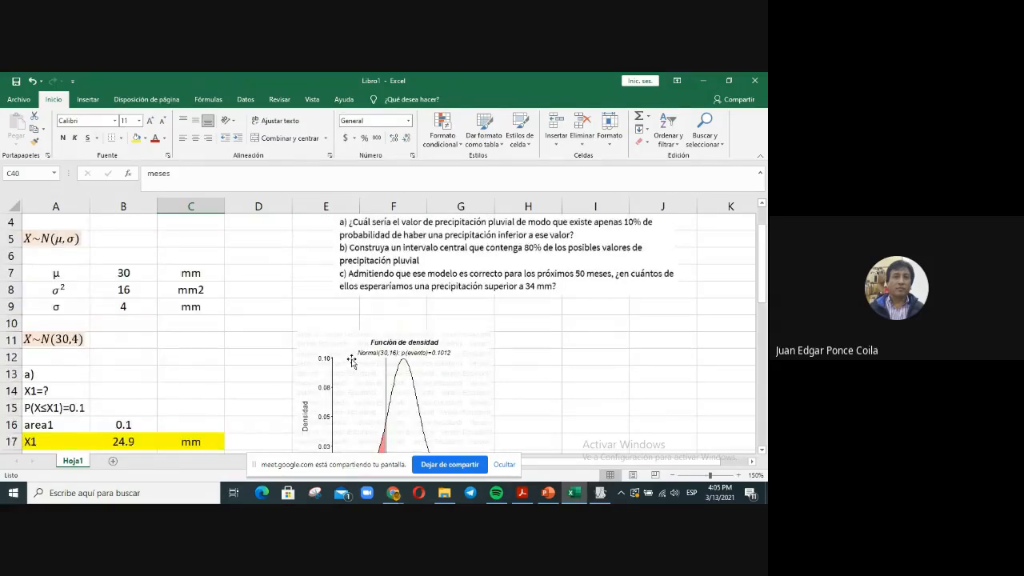
scroll(352, 361, "down", 3)
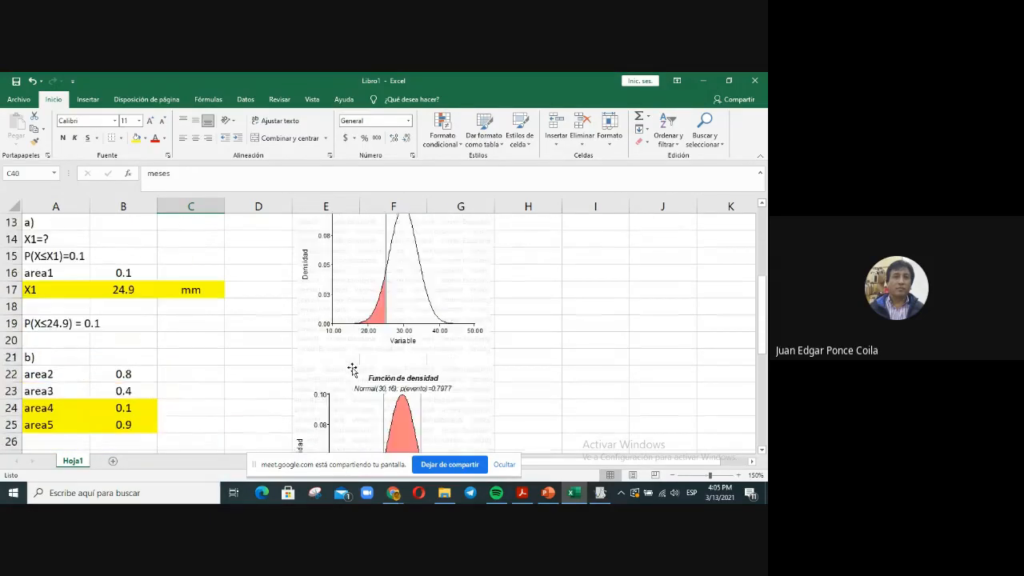
scroll(535, 432, "down", 4)
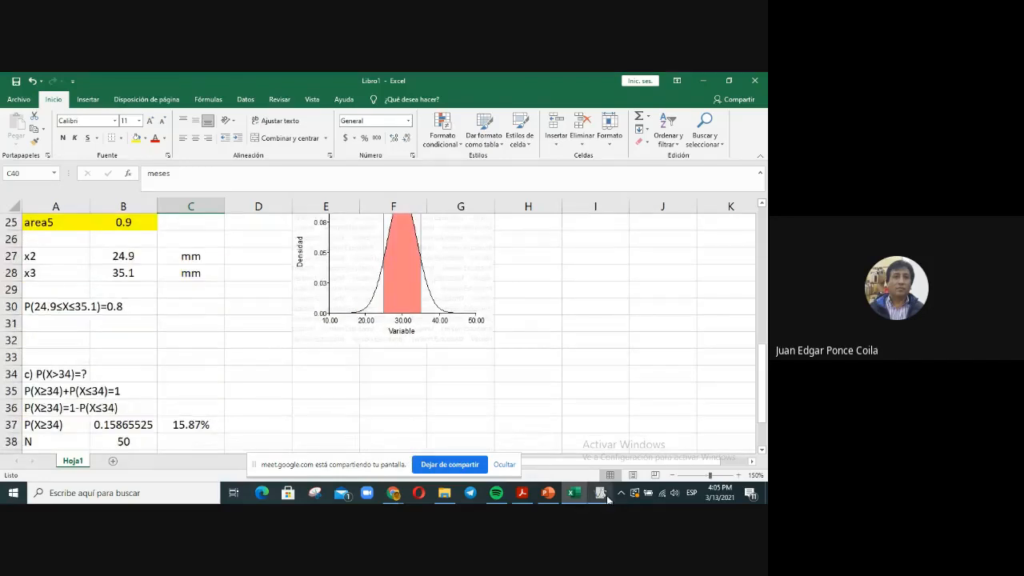
key("alt+Tab")
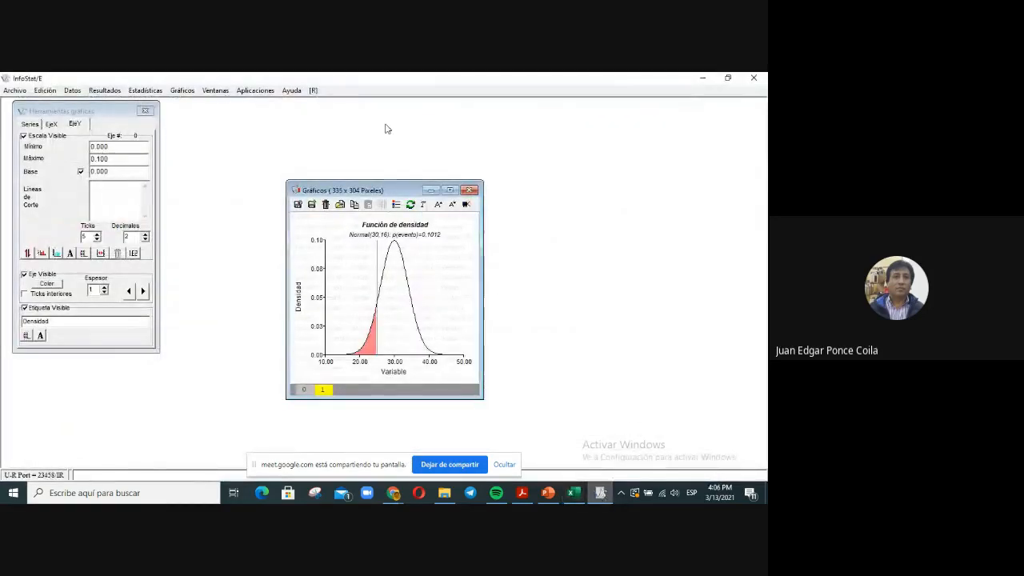
left_click(269, 92)
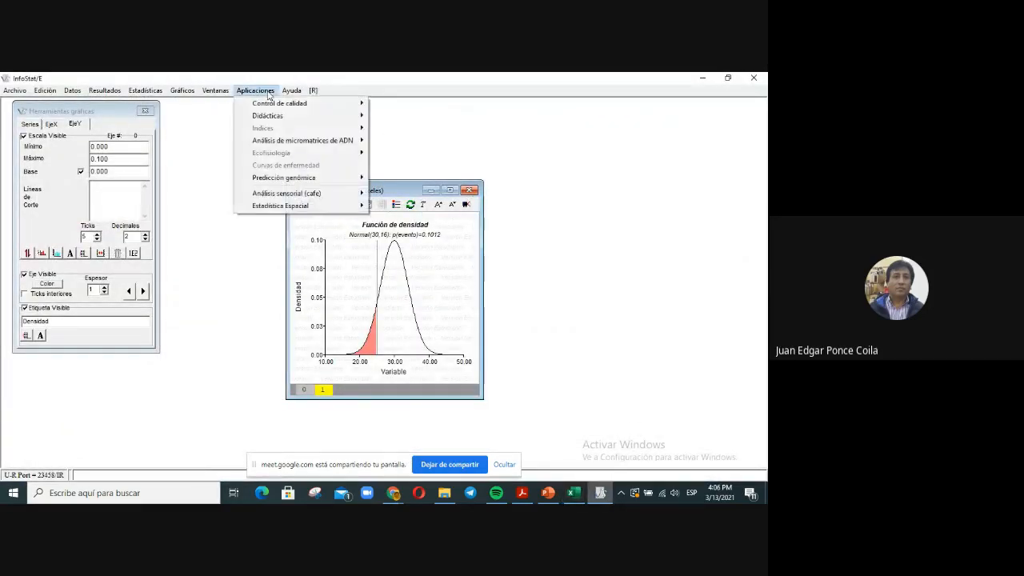
left_click(470, 190)
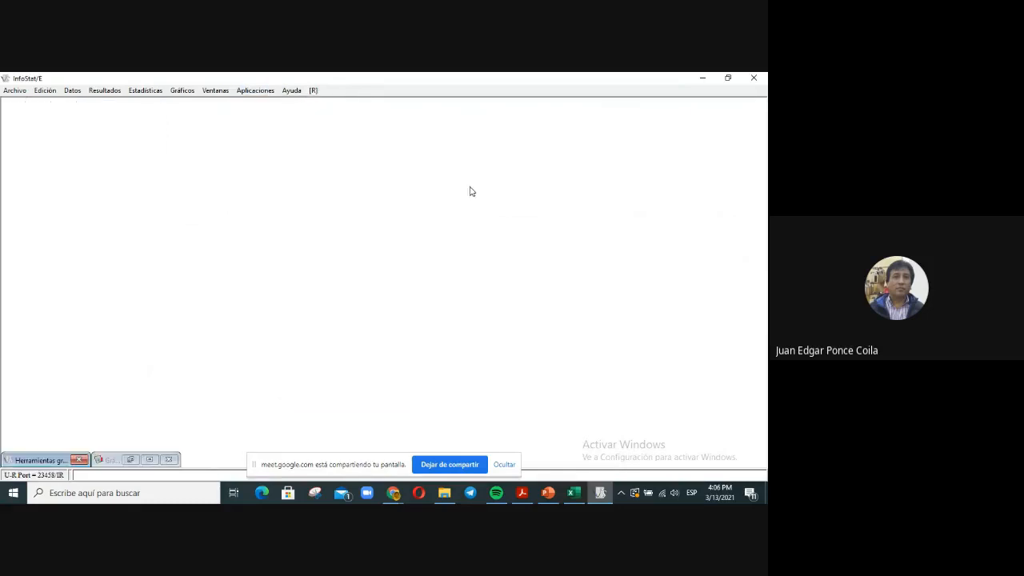
left_click(255, 90)
mouse_move(296, 119)
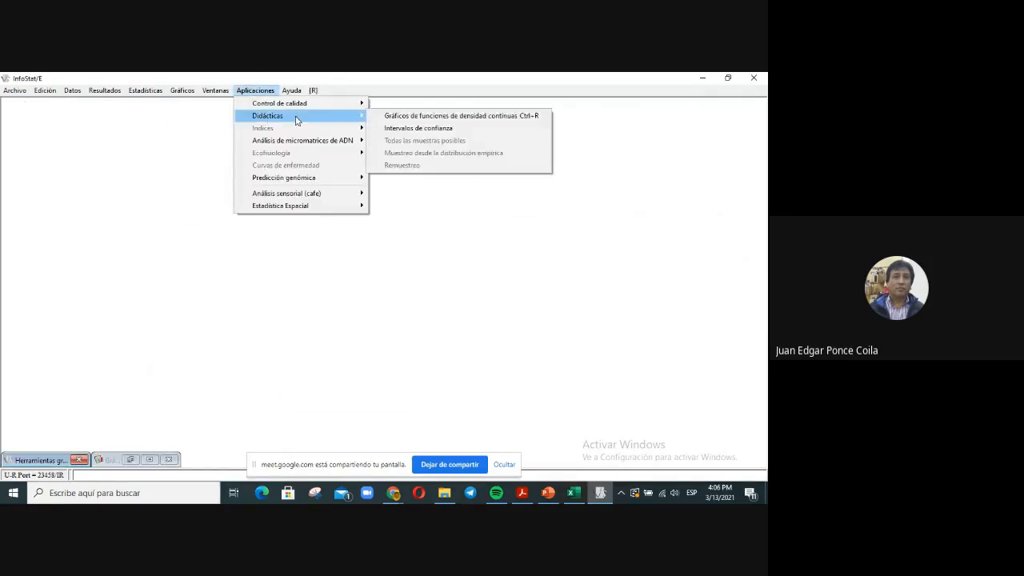
left_click(430, 116)
Step: Plot a normal density with mean 30, variance 16 and the event greater than or equal to 34, and inspect it enlarged
left_click_drag(472, 214, 428, 217)
type("30")
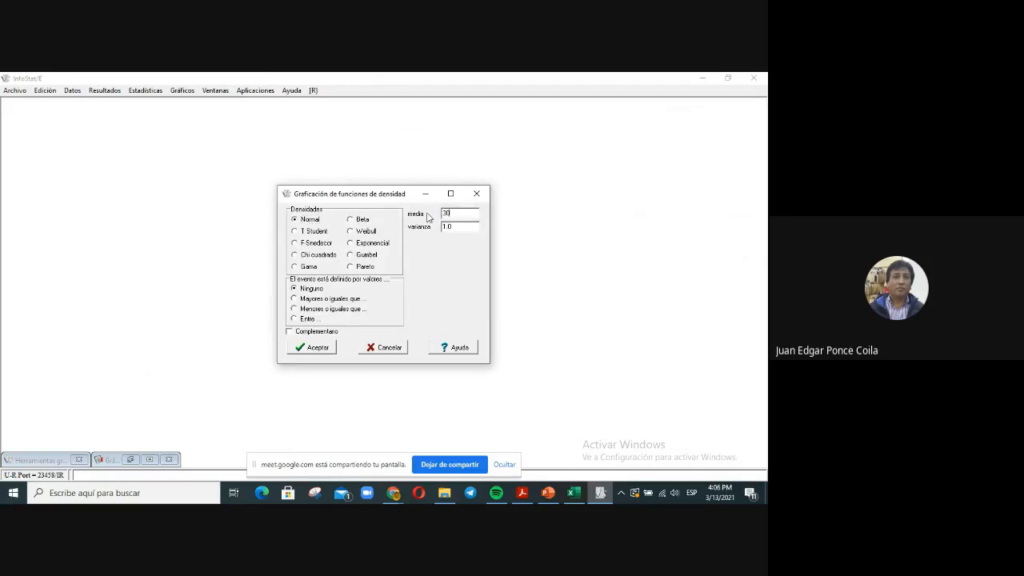
left_click_drag(463, 229, 432, 229)
type("16")
left_click(352, 300)
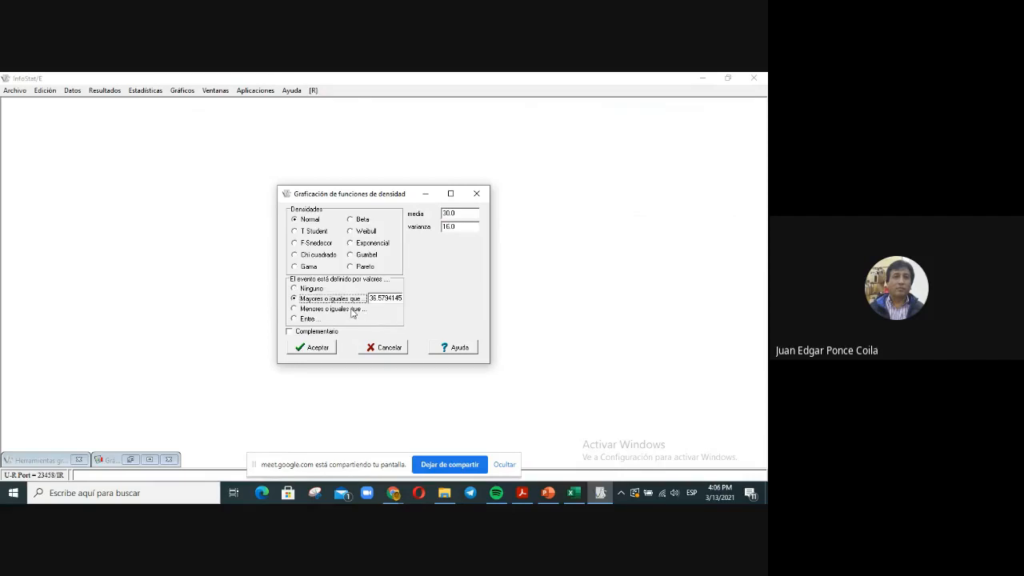
left_click_drag(373, 298, 460, 298)
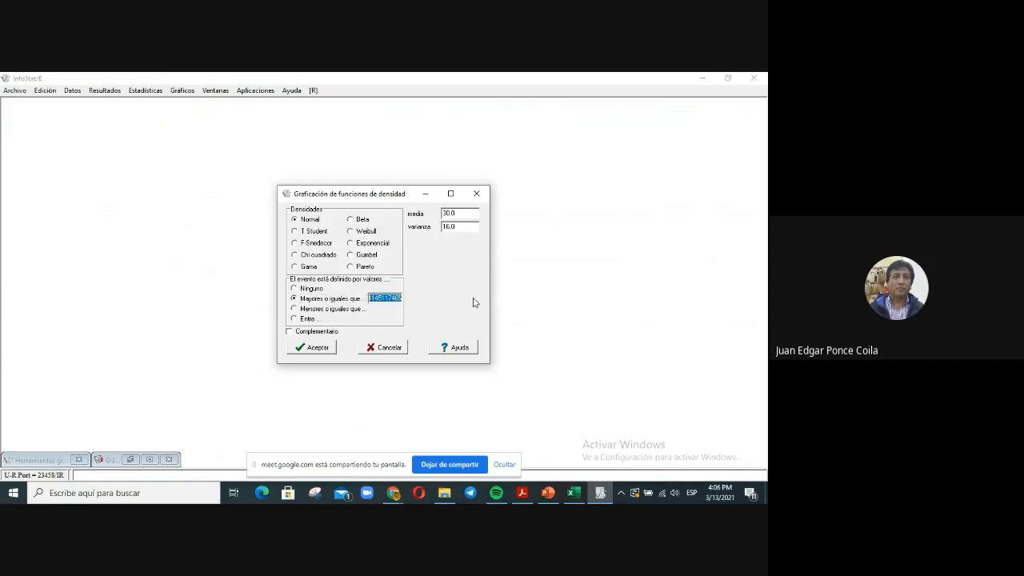
key("BackSpace")
type("34")
left_click(315, 350)
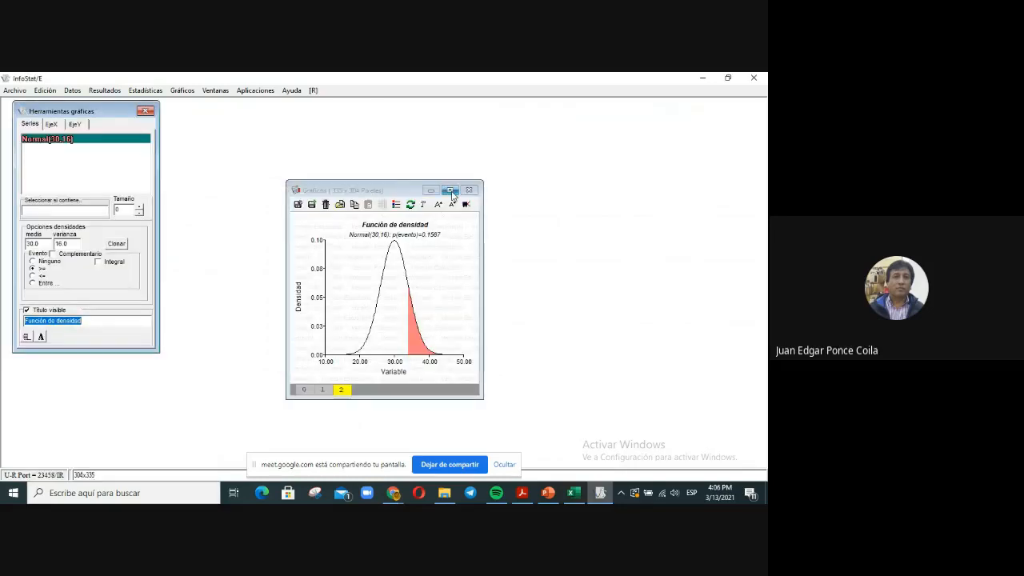
left_click(451, 192)
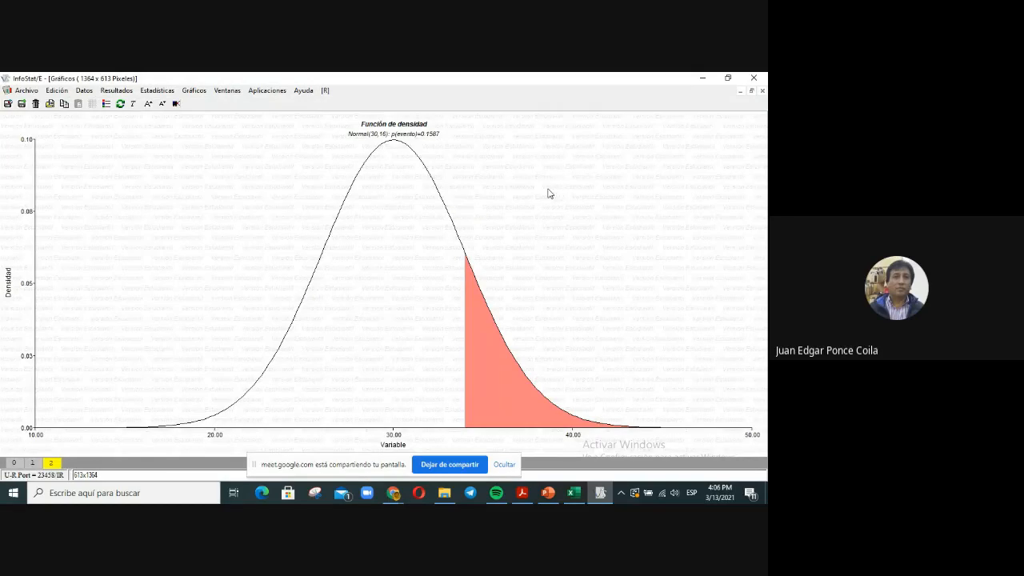
left_click(752, 91)
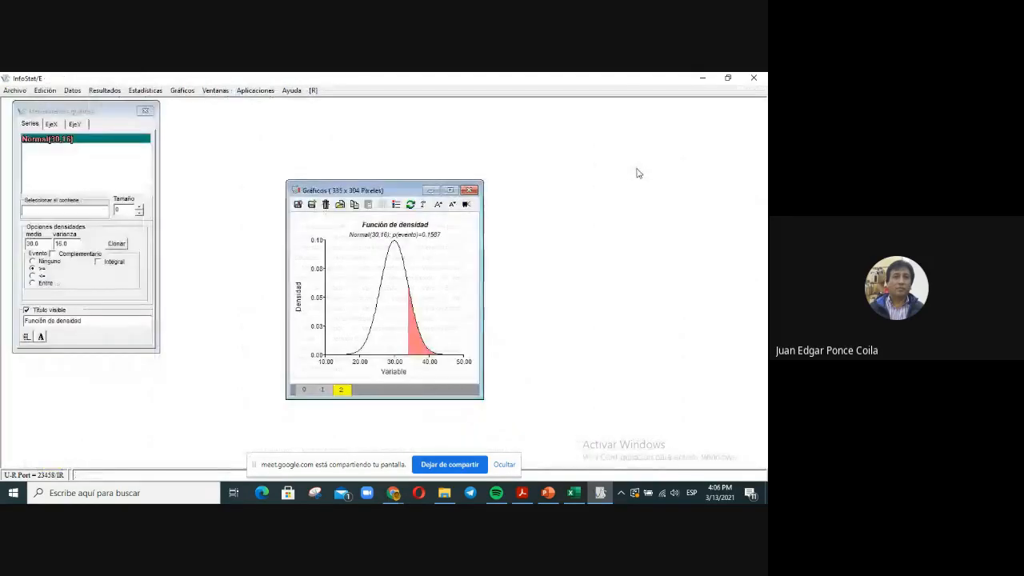
Step: Add a cut line at 34 on the X axis of the density graph
left_click(52, 124)
left_click(118, 183)
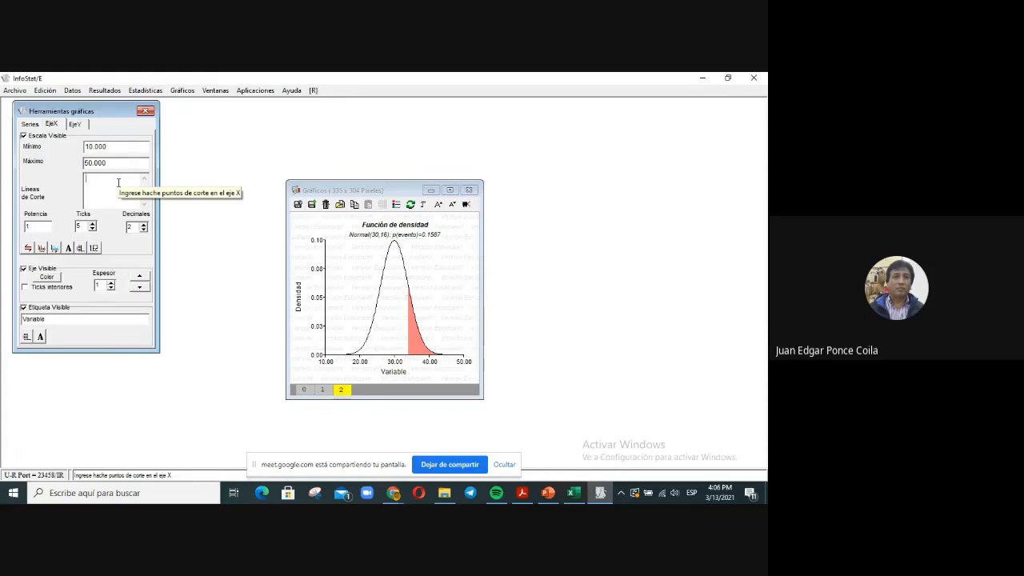
type("34")
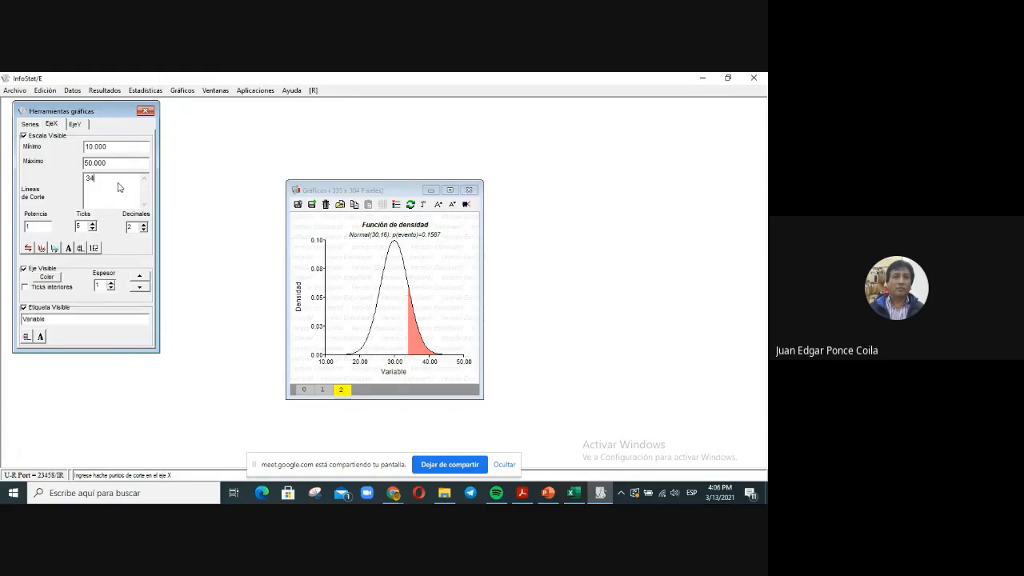
left_click(80, 125)
Step: Copy the density graph and paste it into the Excel sheet at cell E34
right_click(336, 225)
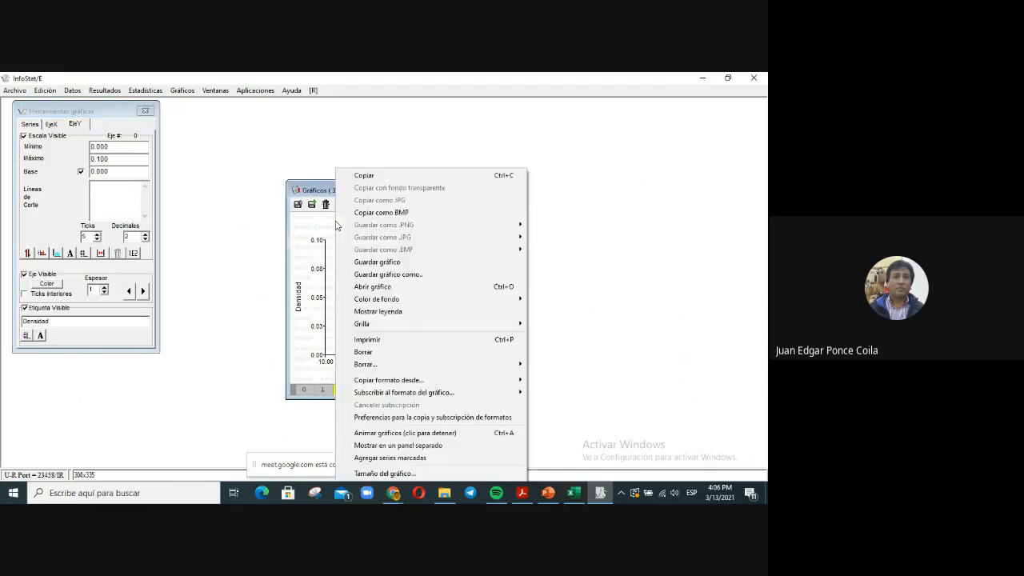
left_click(352, 176)
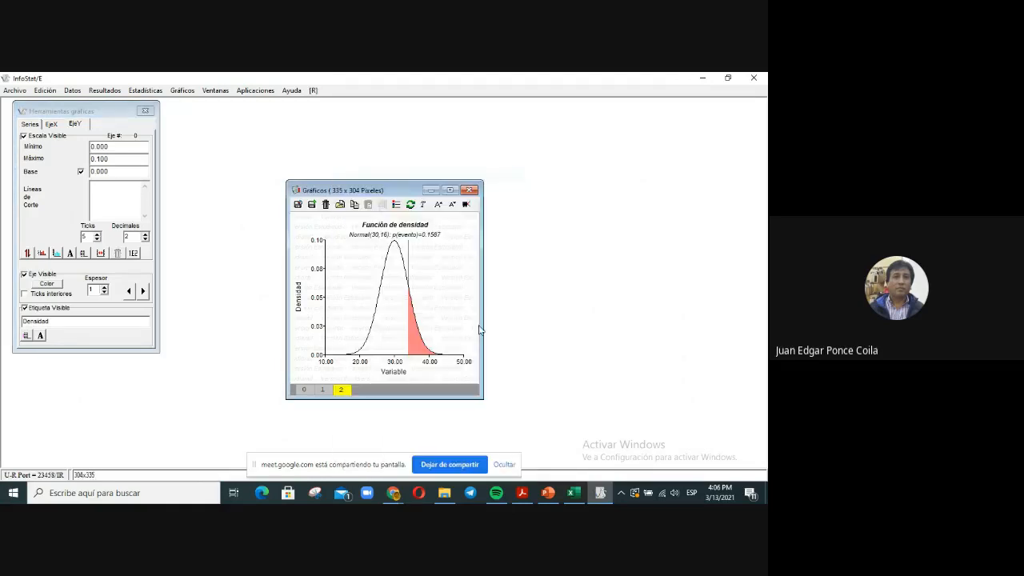
left_click(573, 499)
left_click(326, 374)
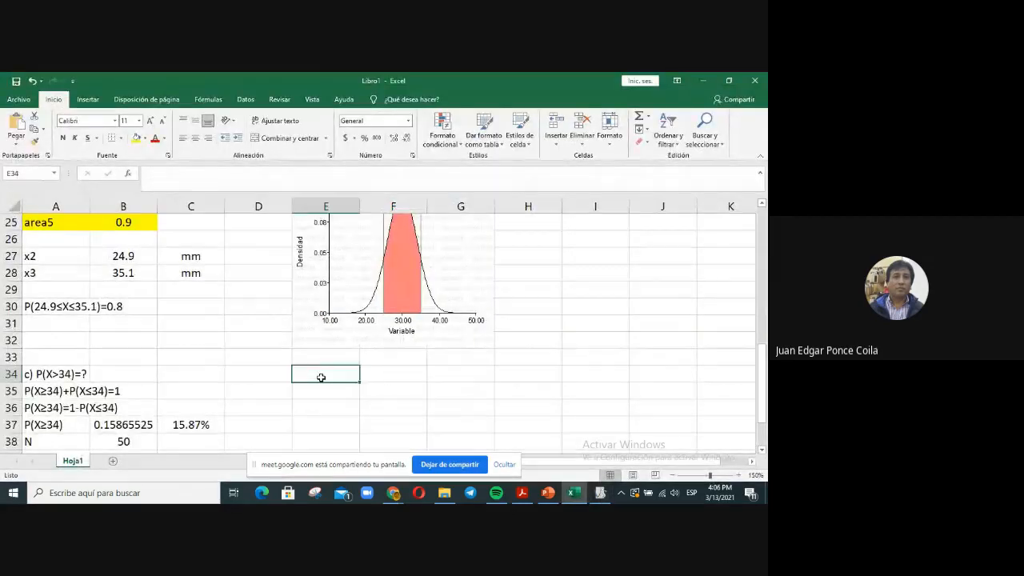
key("ctrl+v")
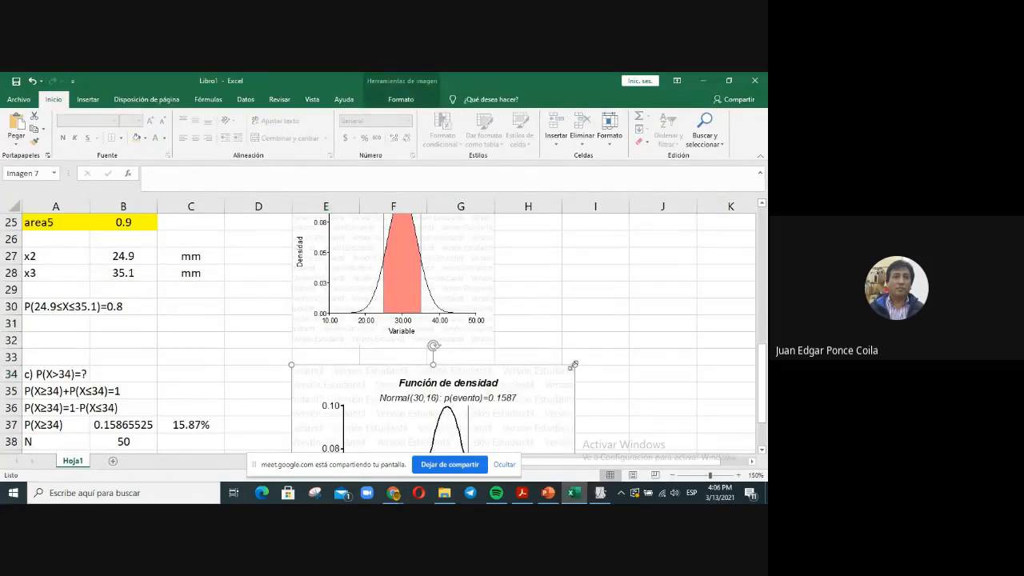
Step: Shrink the pasted graph to about the size of the graphs above and place it beside part c in columns E to G
left_click_drag(573, 365, 549, 388)
scroll(558, 418, "down", 2)
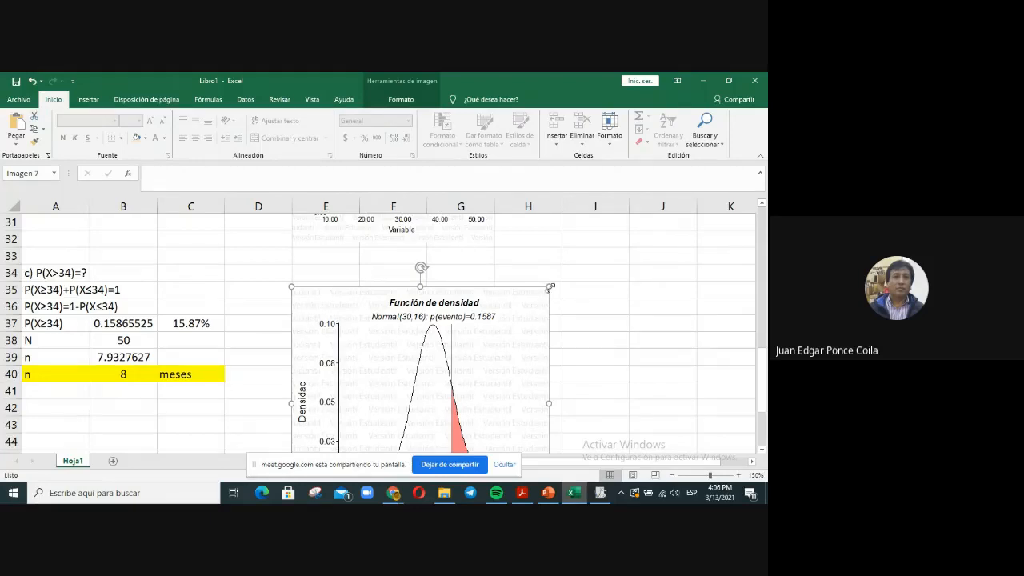
left_click_drag(550, 286, 426, 279)
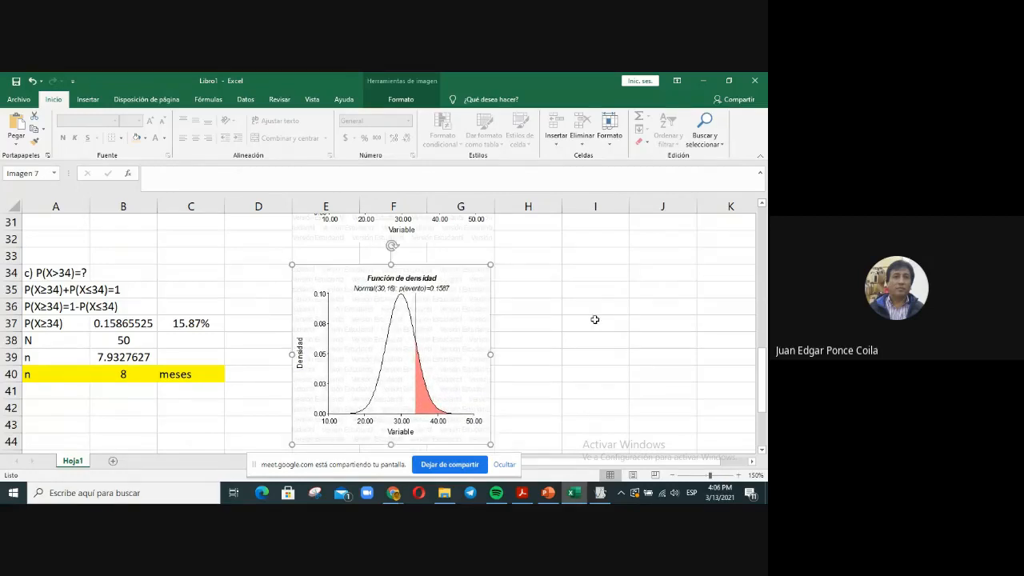
left_click(594, 320)
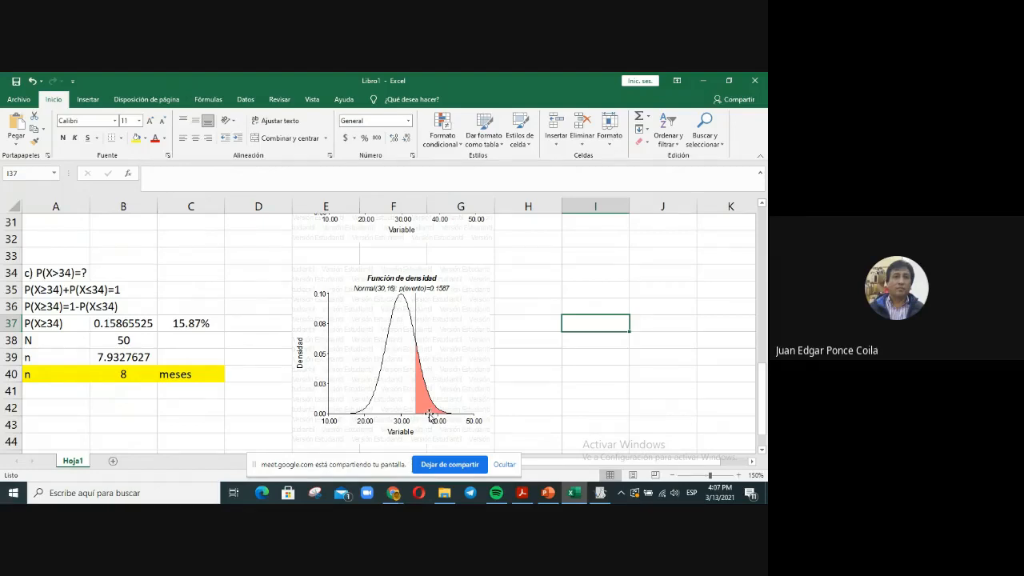
Step: Enter the unit "meses" in C38 beside the value of N
left_click(194, 345)
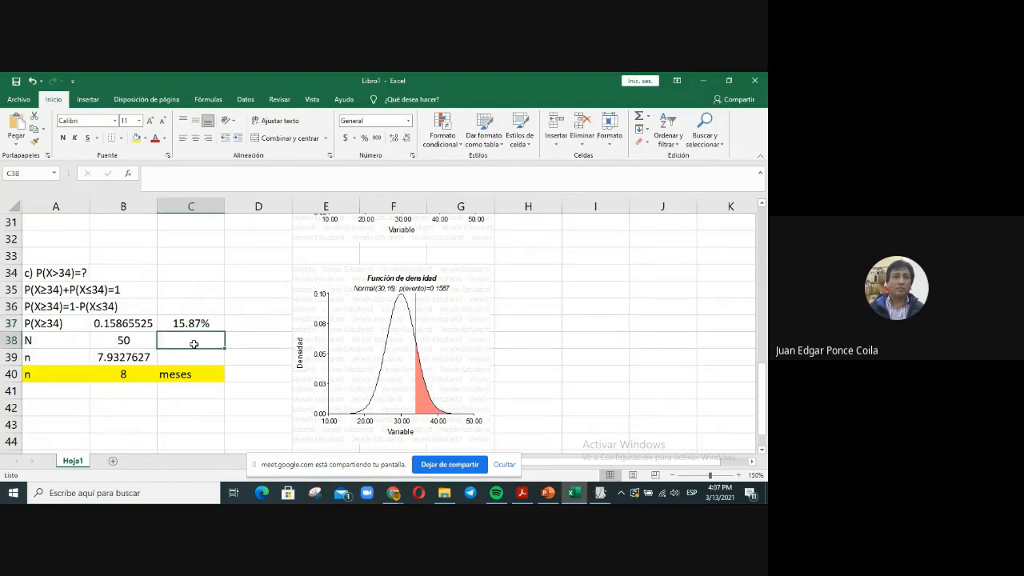
type("mese")
key("Return")
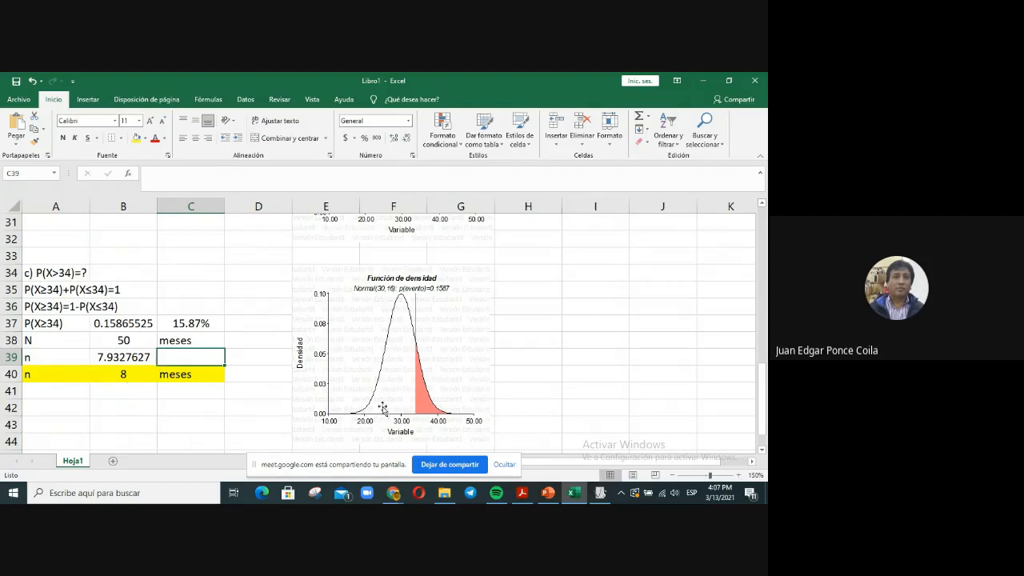
Step: Look back over the problem statement and part a, then stop sharing the screen in Google Meet
scroll(476, 328, "up", 10)
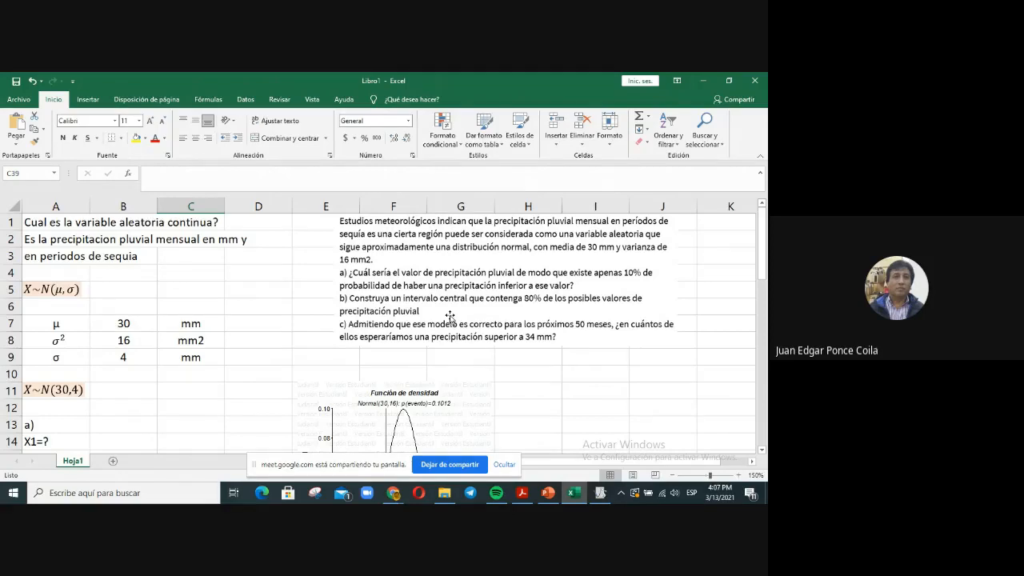
scroll(449, 336, "down", 3)
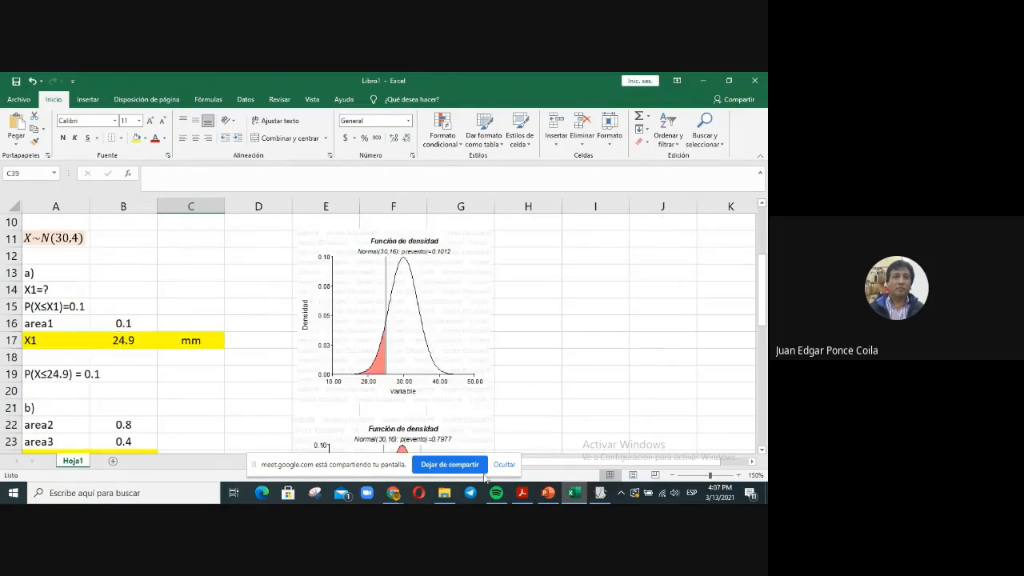
left_click(440, 466)
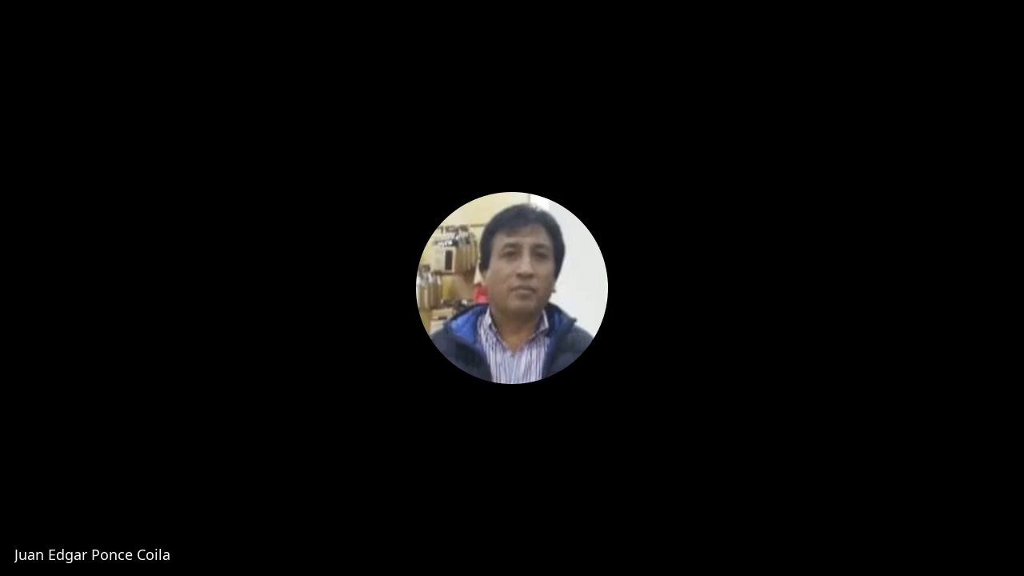